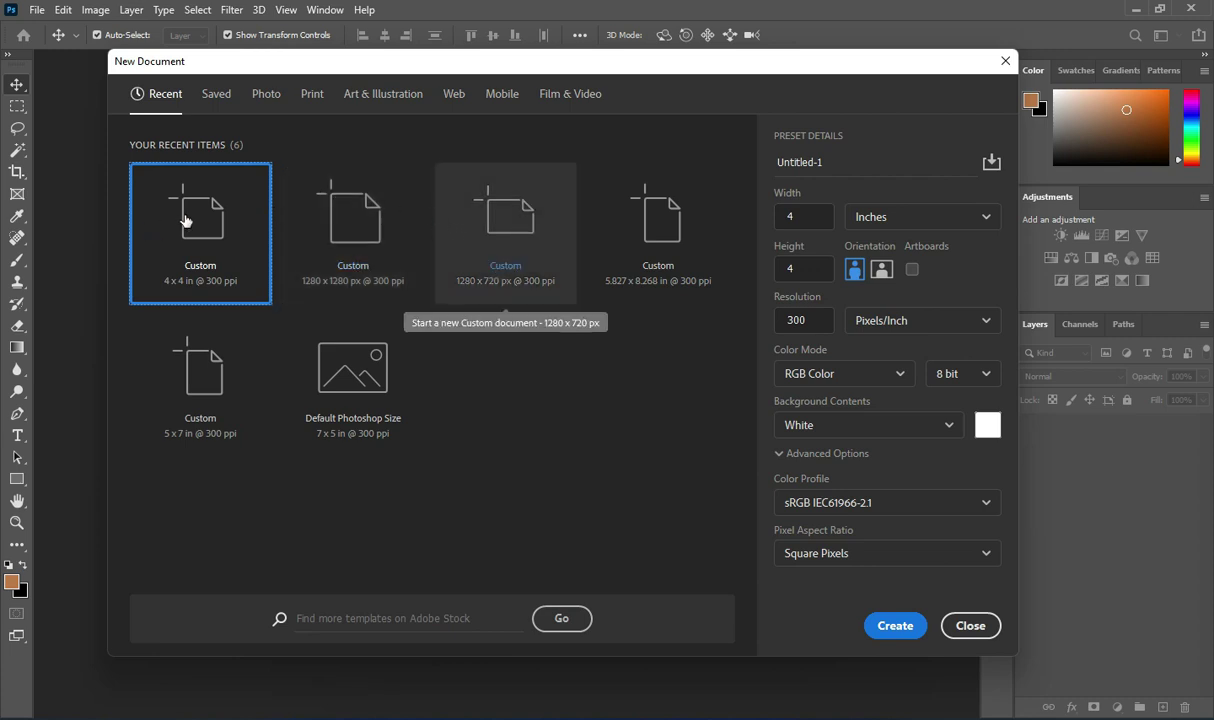
- Create a 4 x 4 in, 300 ppi white document from the recent Custom preset
{"action": "left_click", "coordinate": [894, 633]}
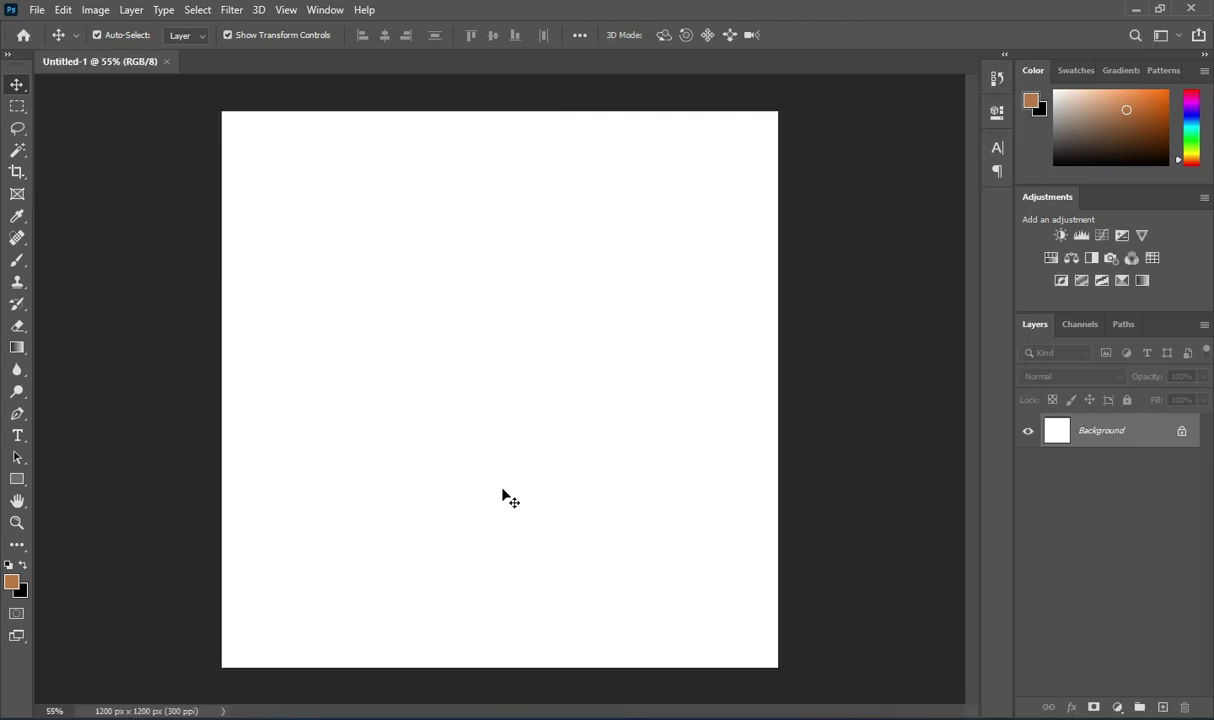
- Place the oil_pouring photo, scale it to about 49%, and position it top right
{"action": "key", "text": "alt+Tab"}
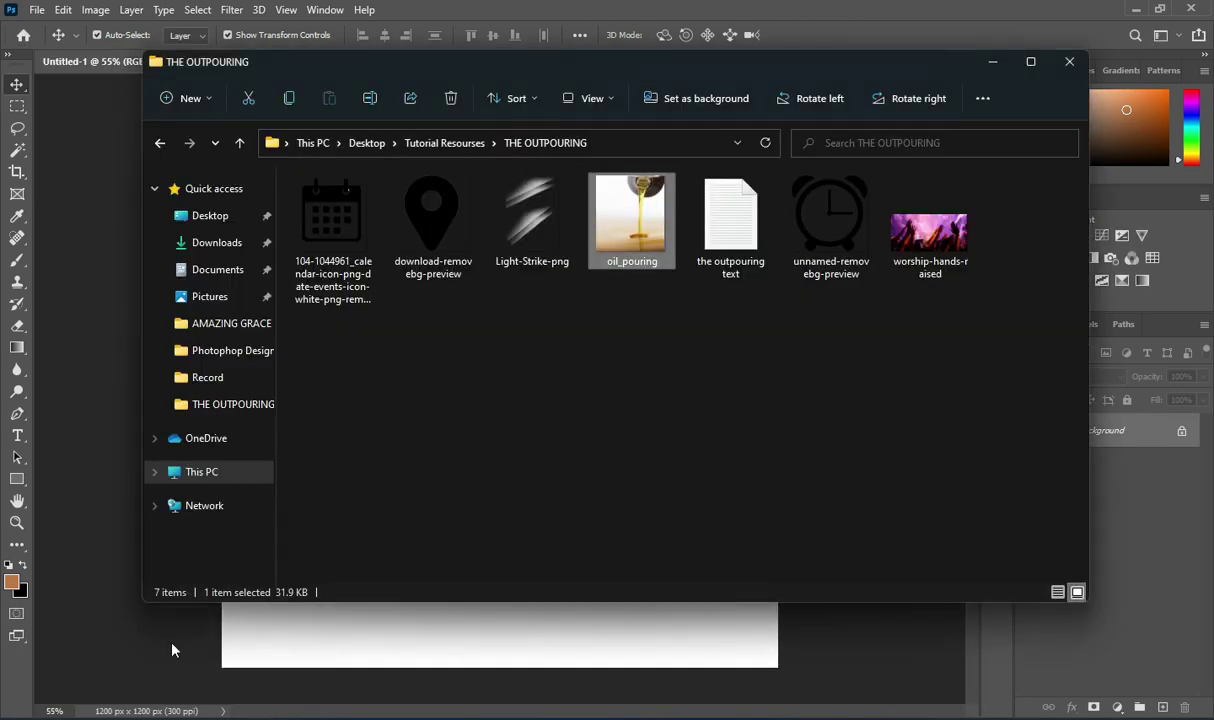
{"action": "left_click", "coordinate": [412, 645]}
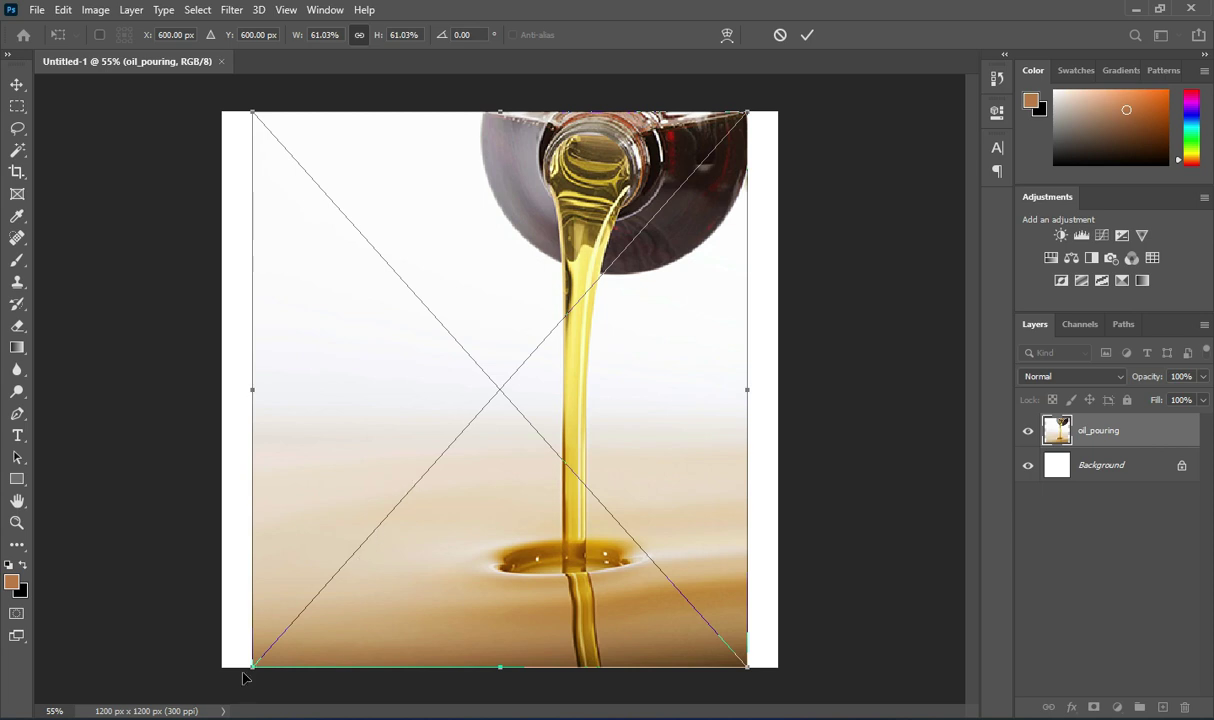
{"action": "left_click_drag", "start_coordinate": [252, 667], "coordinate": [324, 587]}
{"action": "left_click_drag", "start_coordinate": [595, 354], "coordinate": [649, 354]}
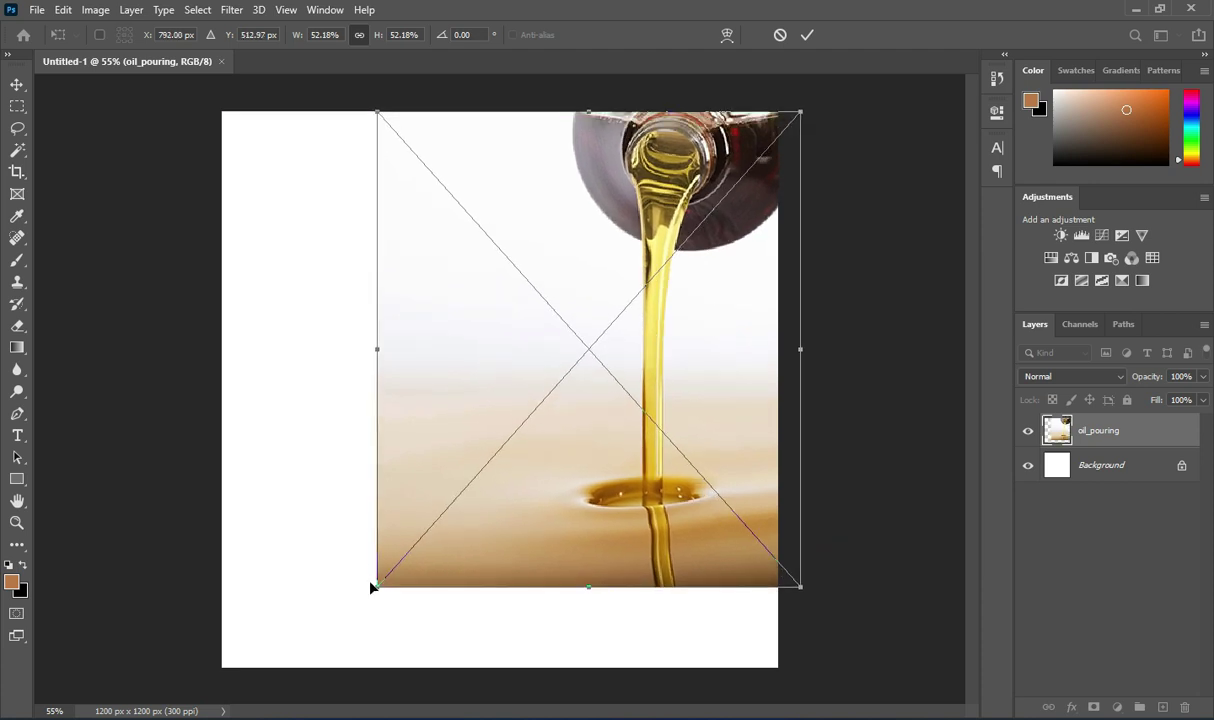
{"action": "left_click_drag", "start_coordinate": [377, 583], "coordinate": [387, 552]}
{"action": "left_click_drag", "start_coordinate": [535, 440], "coordinate": [535, 424]}
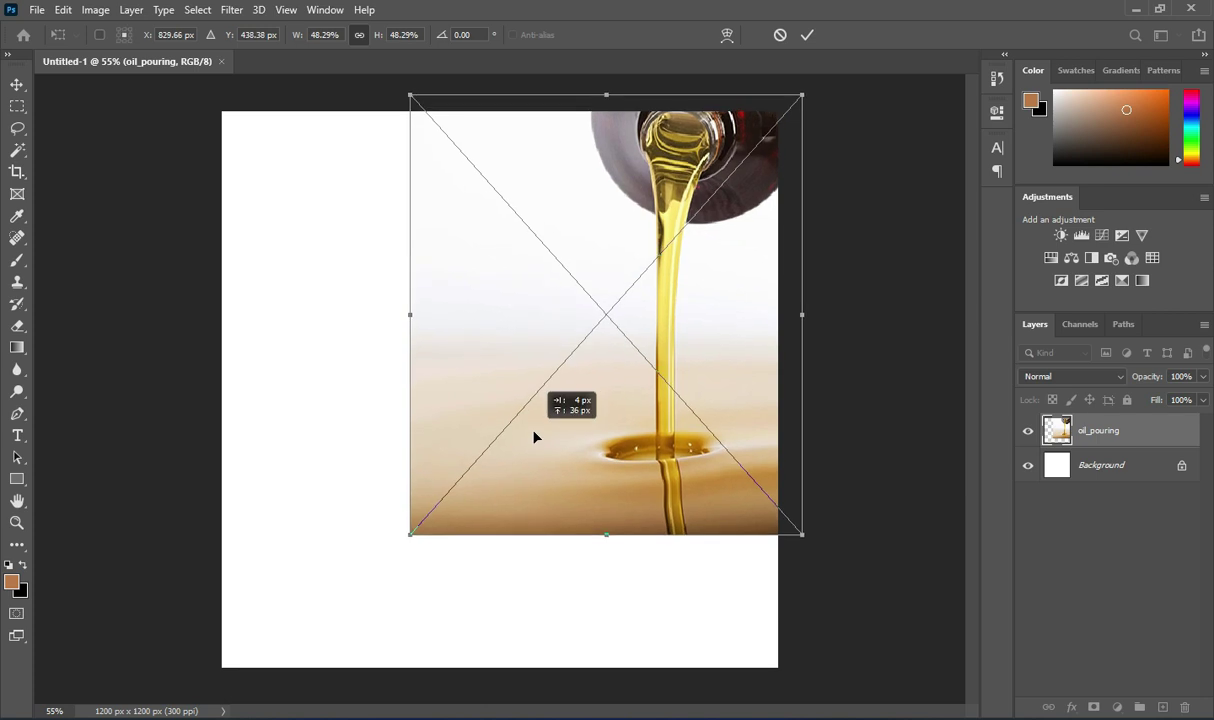
{"action": "left_click_drag", "start_coordinate": [409, 537], "coordinate": [404, 541]}
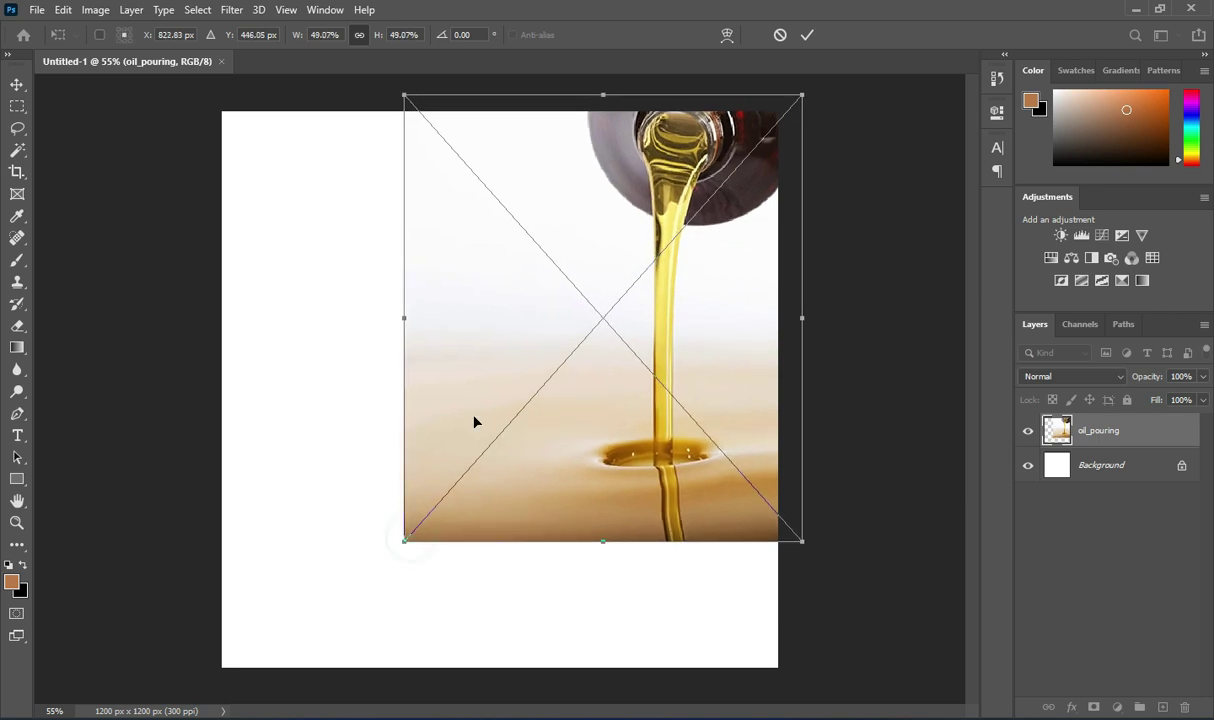
{"action": "left_click", "coordinate": [807, 35]}
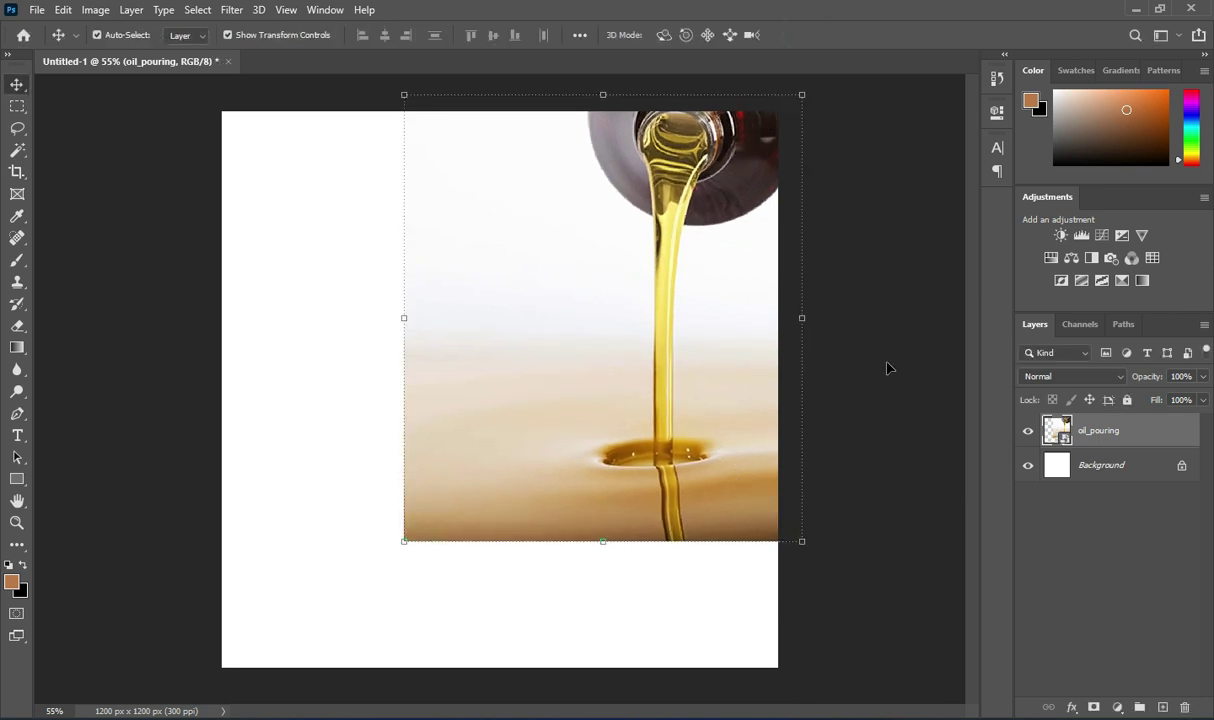
- Rasterize the oil_pouring layer and desaturate it to grayscale
{"action": "right_click", "coordinate": [1094, 433]}
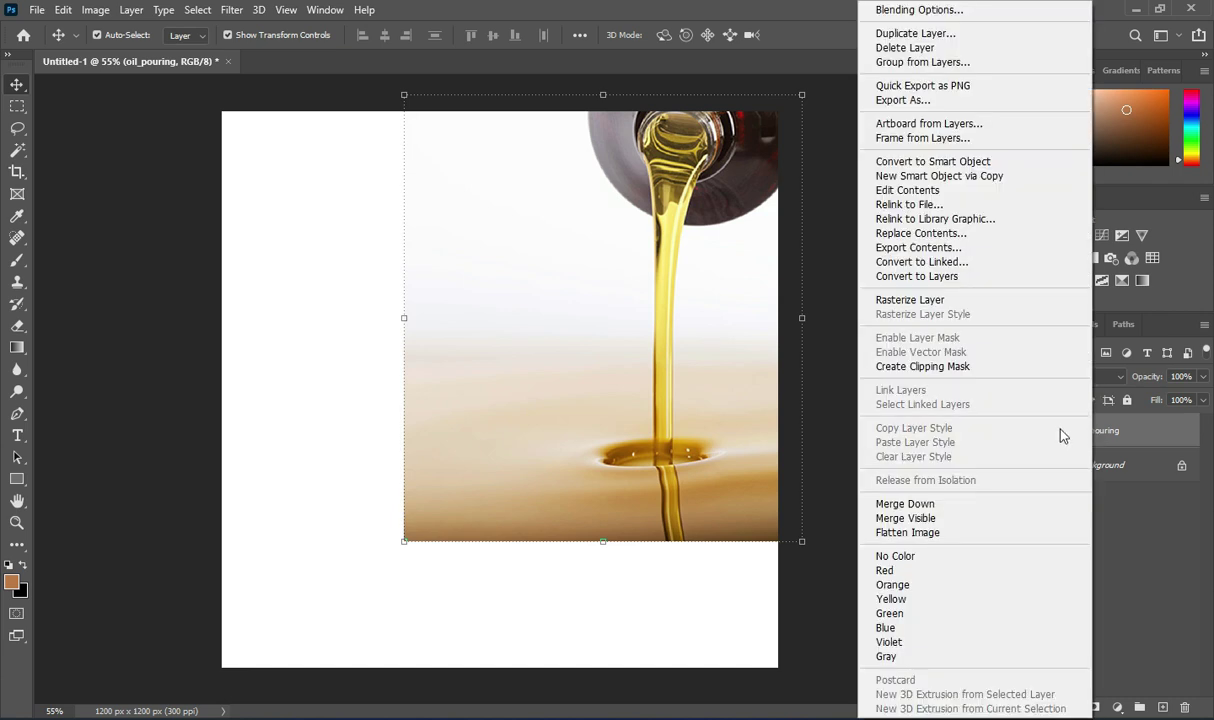
{"action": "left_click", "coordinate": [866, 300]}
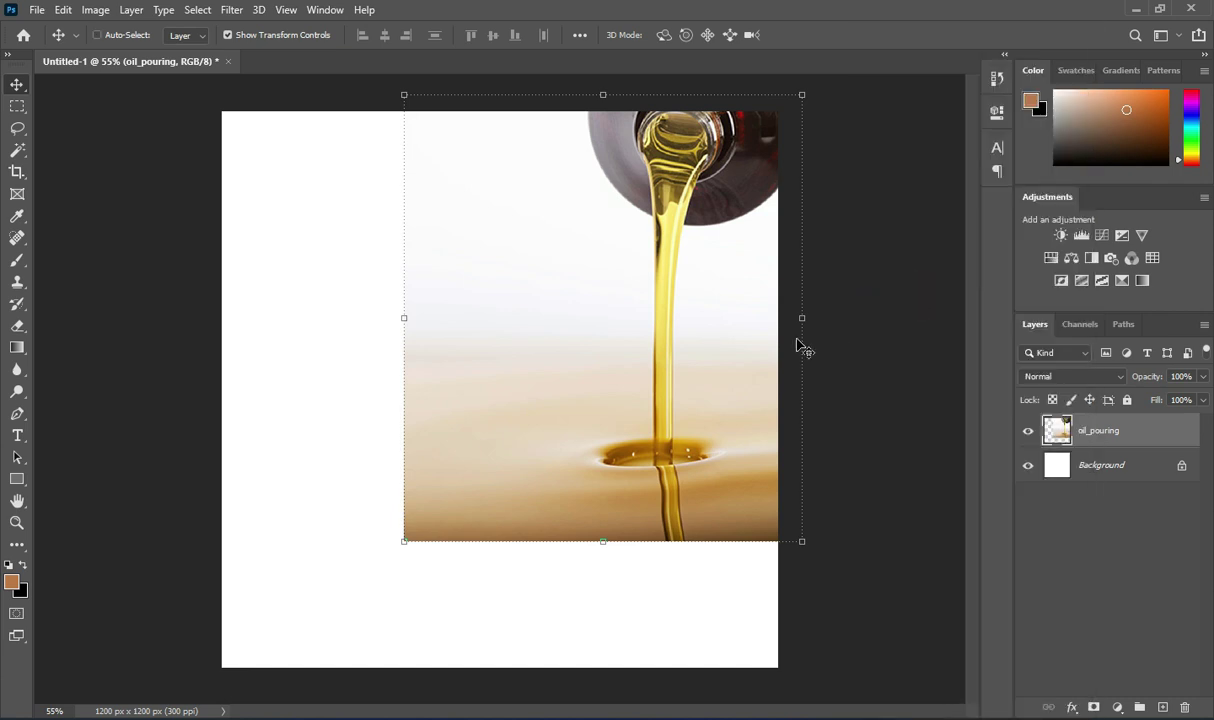
{"action": "key", "text": "ctrl+shift+u"}
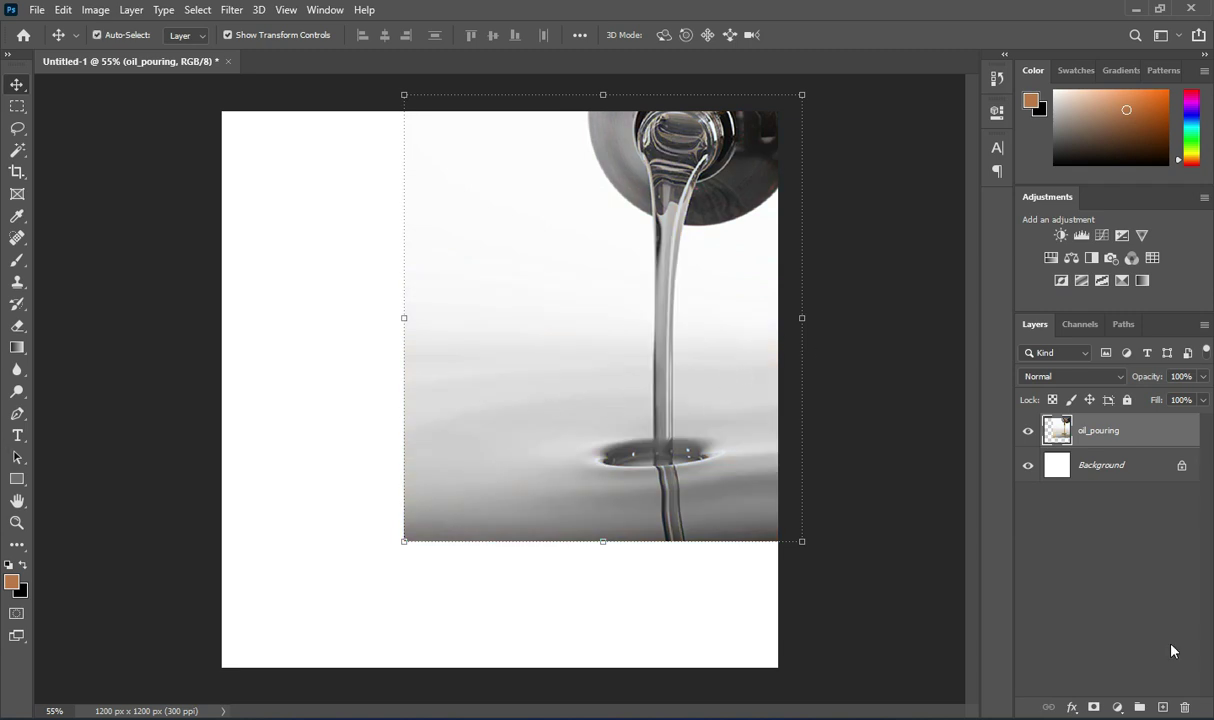
- Mask the photo, painting black with a 300 px soft brush to fade its left and bottom edges
{"action": "left_click", "coordinate": [1093, 707]}
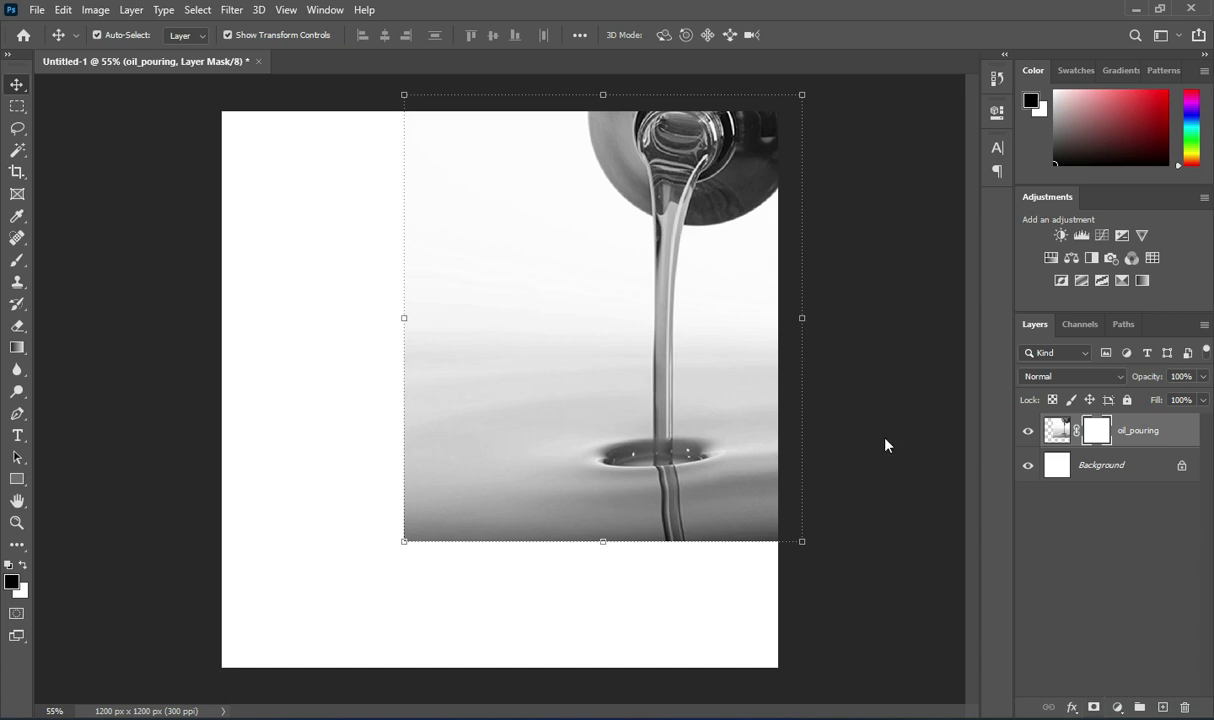
{"action": "left_click", "coordinate": [17, 260]}
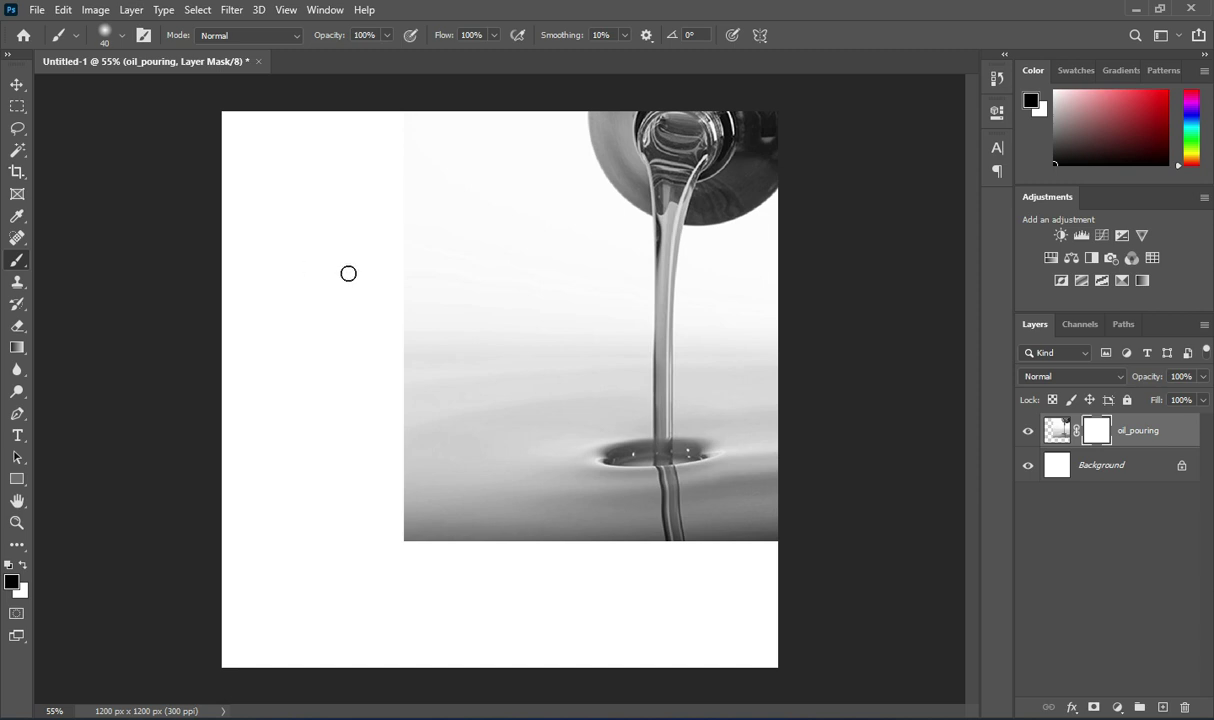
{"action": "key", "text": "bracketright"}
{"action": "key", "text": "bracketright"}
{"action": "key", "text": "bracketright"}
{"action": "key", "text": "bracketright"}
{"action": "key", "text": "bracketright"}
{"action": "key", "text": "bracketright"}
{"action": "key", "text": "bracketright"}
{"action": "key", "text": "bracketright"}
{"action": "key", "text": "bracketright"}
{"action": "key", "text": "bracketright"}
{"action": "key", "text": "bracketright"}
{"action": "key", "text": "bracketright"}
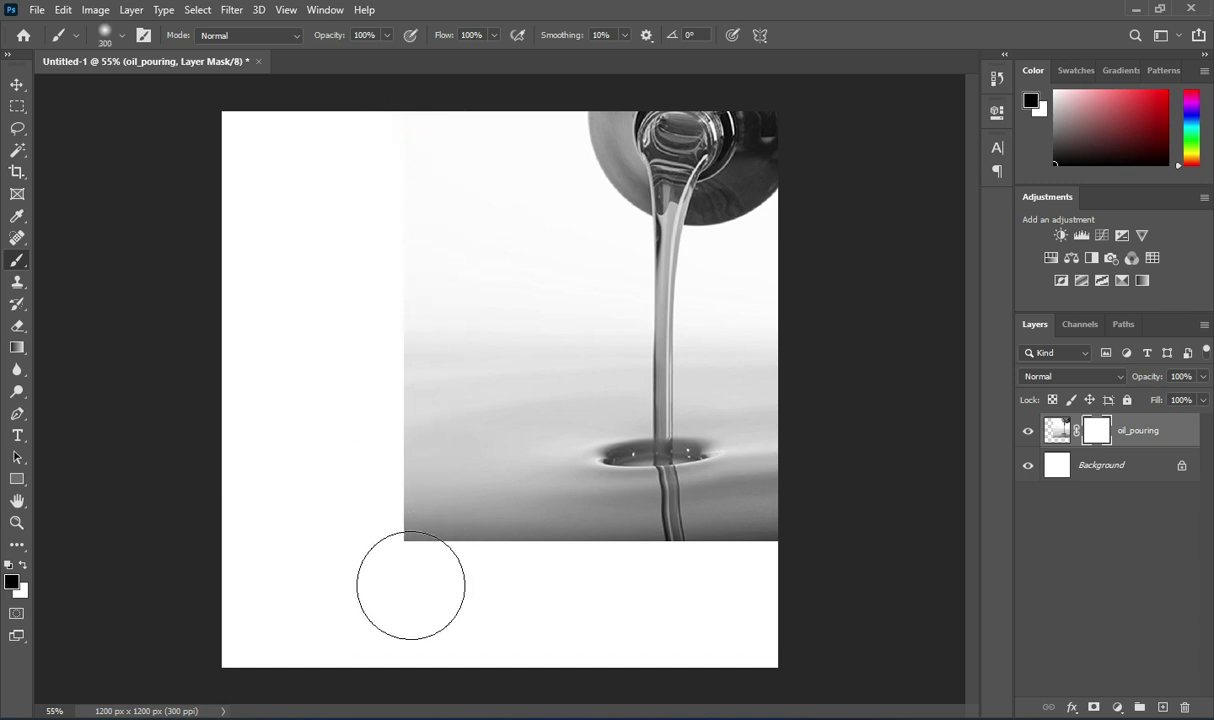
{"action": "mouse_move", "coordinate": [410, 585]}
{"action": "left_mouse_down"}
{"action": "mouse_move", "coordinate": [409, 434]}
{"action": "mouse_move", "coordinate": [412, 509]}
{"action": "mouse_move", "coordinate": [404, 485]}
{"action": "left_mouse_up"}
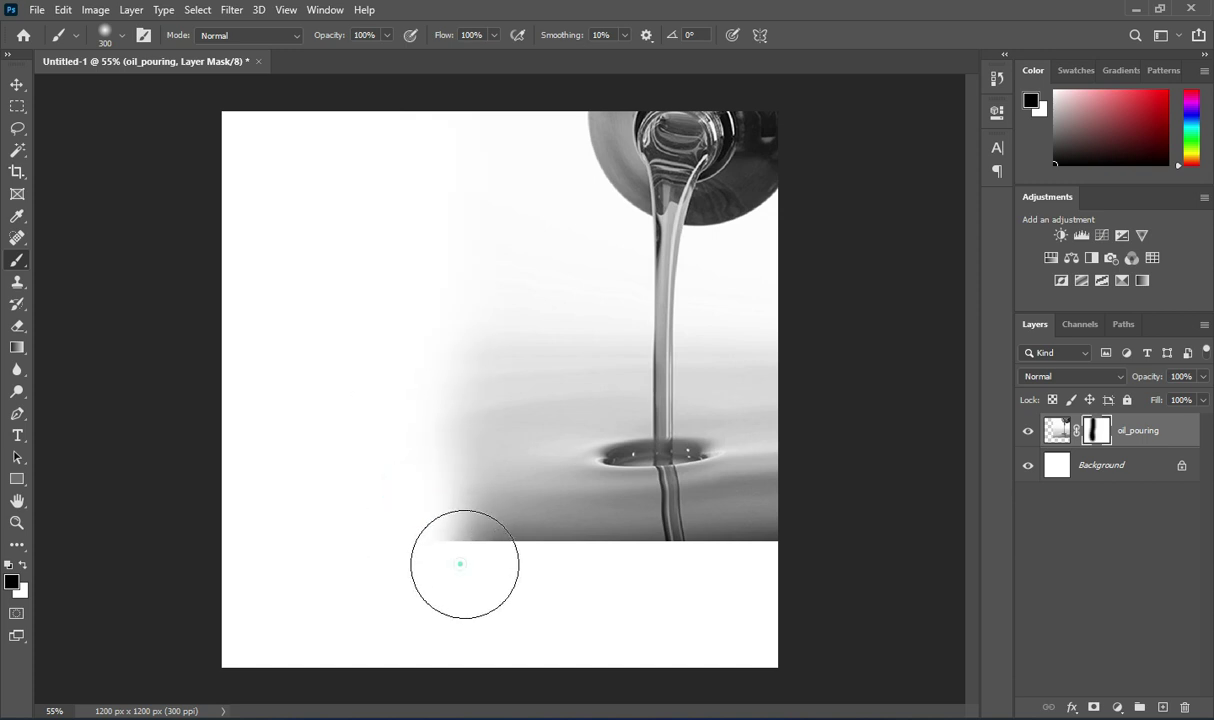
{"action": "mouse_move", "coordinate": [460, 564]}
{"action": "left_mouse_down"}
{"action": "mouse_move", "coordinate": [529, 572]}
{"action": "mouse_move", "coordinate": [467, 587]}
{"action": "mouse_move", "coordinate": [686, 597]}
{"action": "mouse_move", "coordinate": [773, 571]}
{"action": "left_mouse_up"}
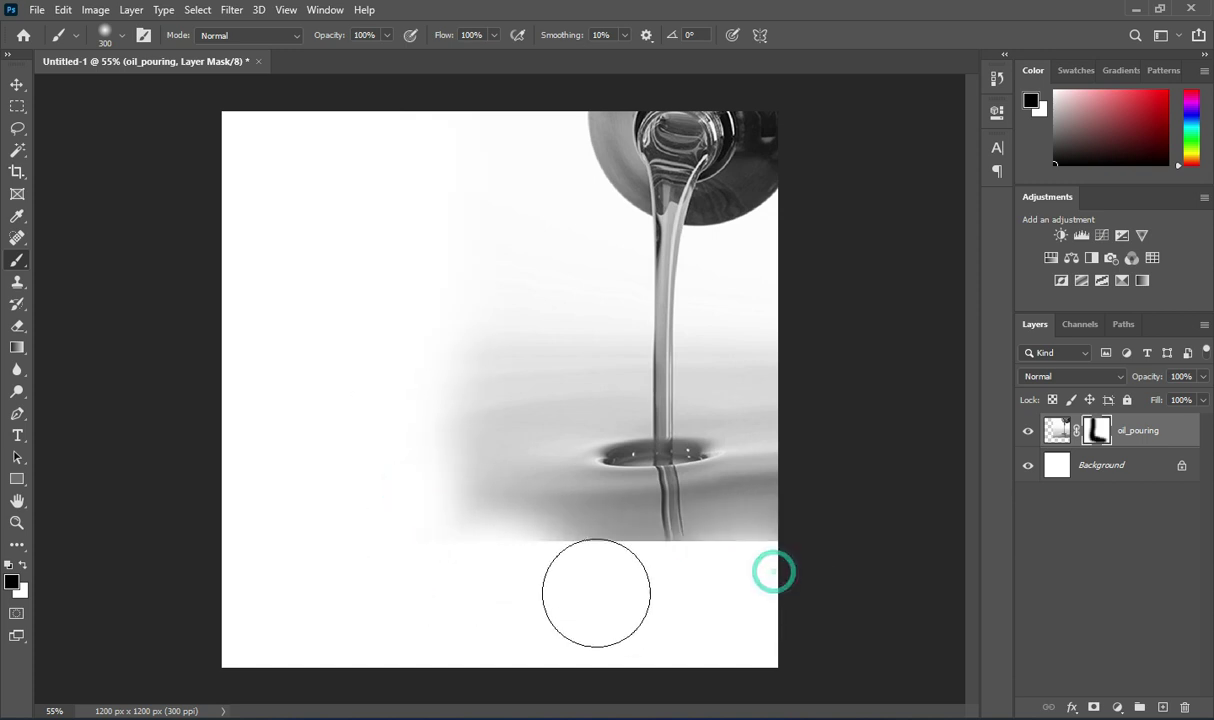
{"action": "left_click", "coordinate": [772, 579]}
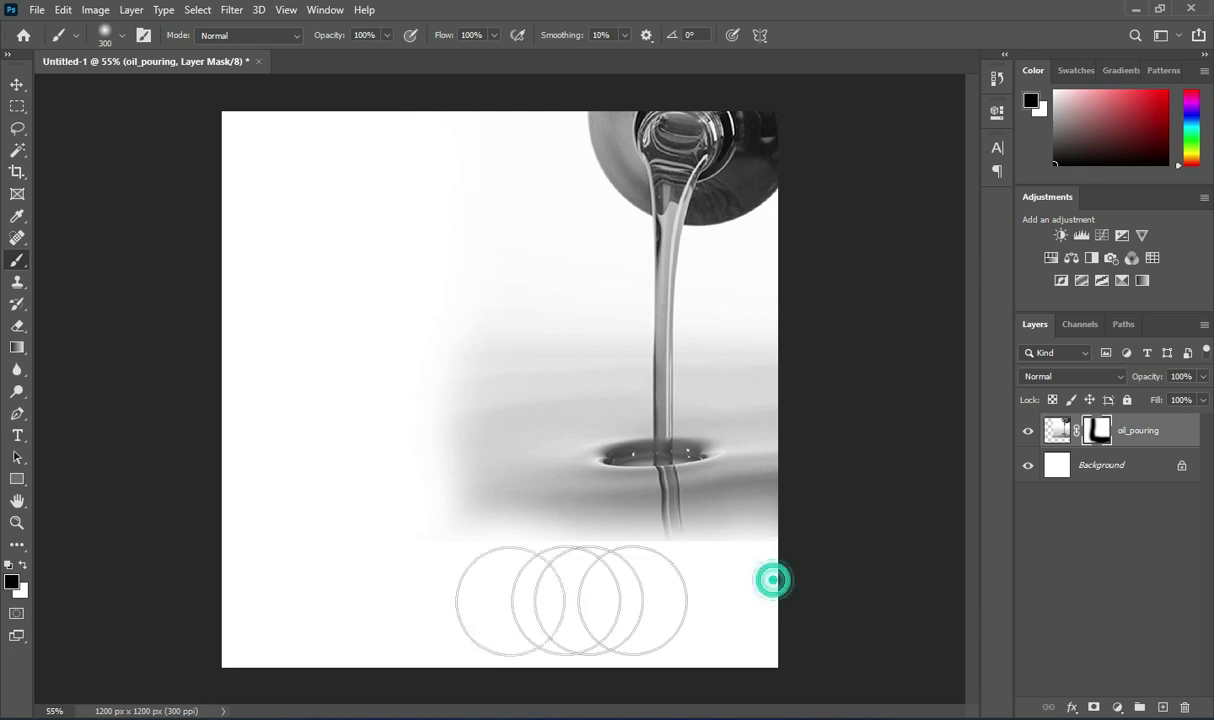
{"action": "mouse_move", "coordinate": [772, 579]}
{"action": "left_mouse_down"}
{"action": "mouse_move", "coordinate": [523, 603]}
{"action": "mouse_move", "coordinate": [557, 598]}
{"action": "mouse_move", "coordinate": [526, 585]}
{"action": "left_mouse_up"}
{"action": "left_click_drag", "start_coordinate": [414, 466], "coordinate": [397, 378]}
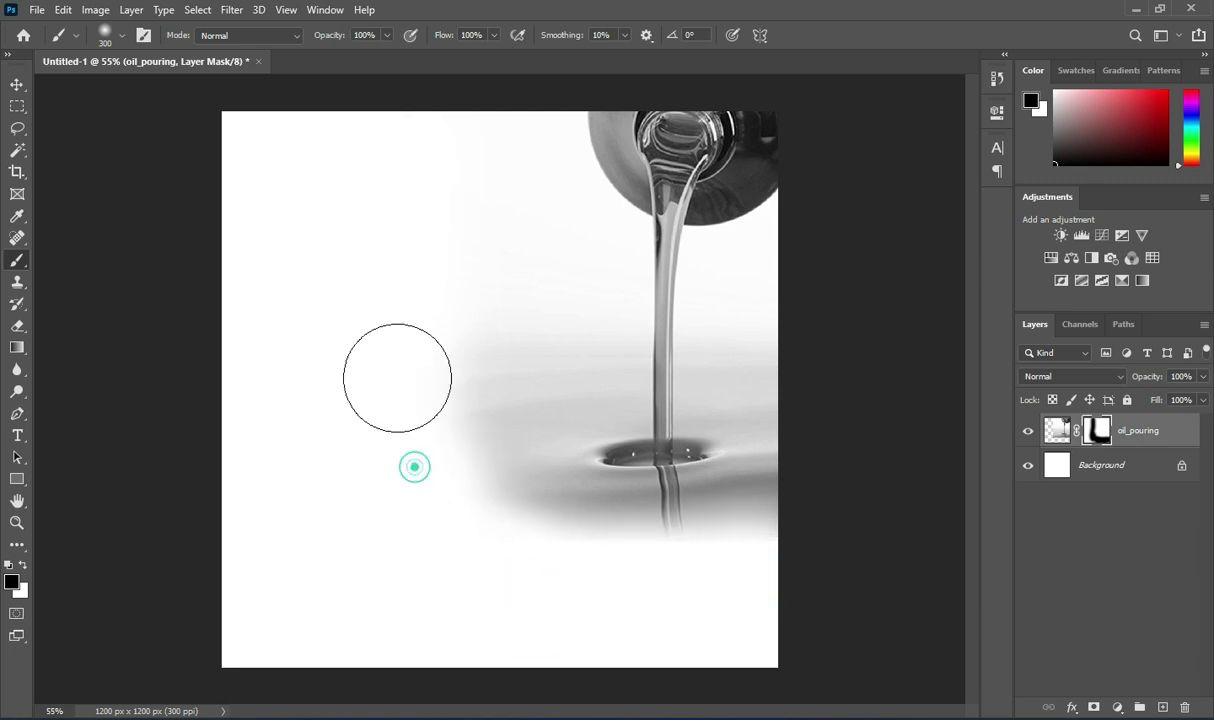
{"action": "left_click", "coordinate": [16, 84]}
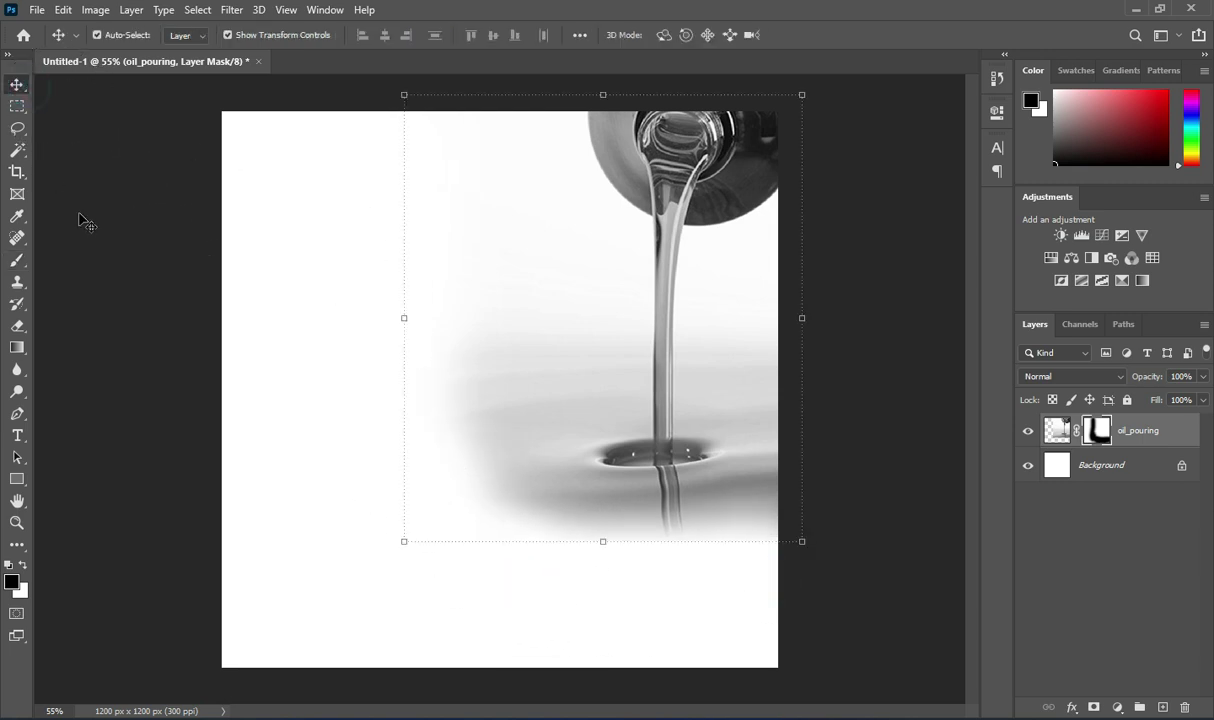
{"action": "left_click", "coordinate": [80, 215]}
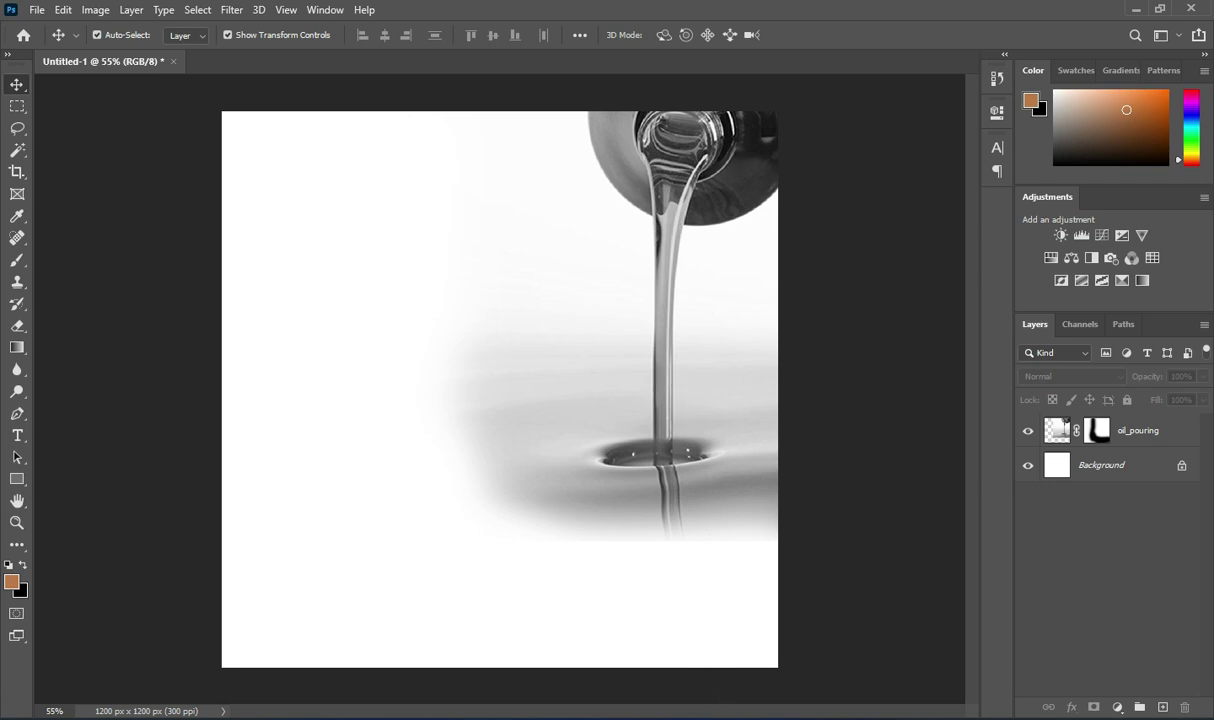
- Add a solid colour fill layer in dark 2c2b25, copied from the notes
{"action": "key", "text": "alt+Tab"}
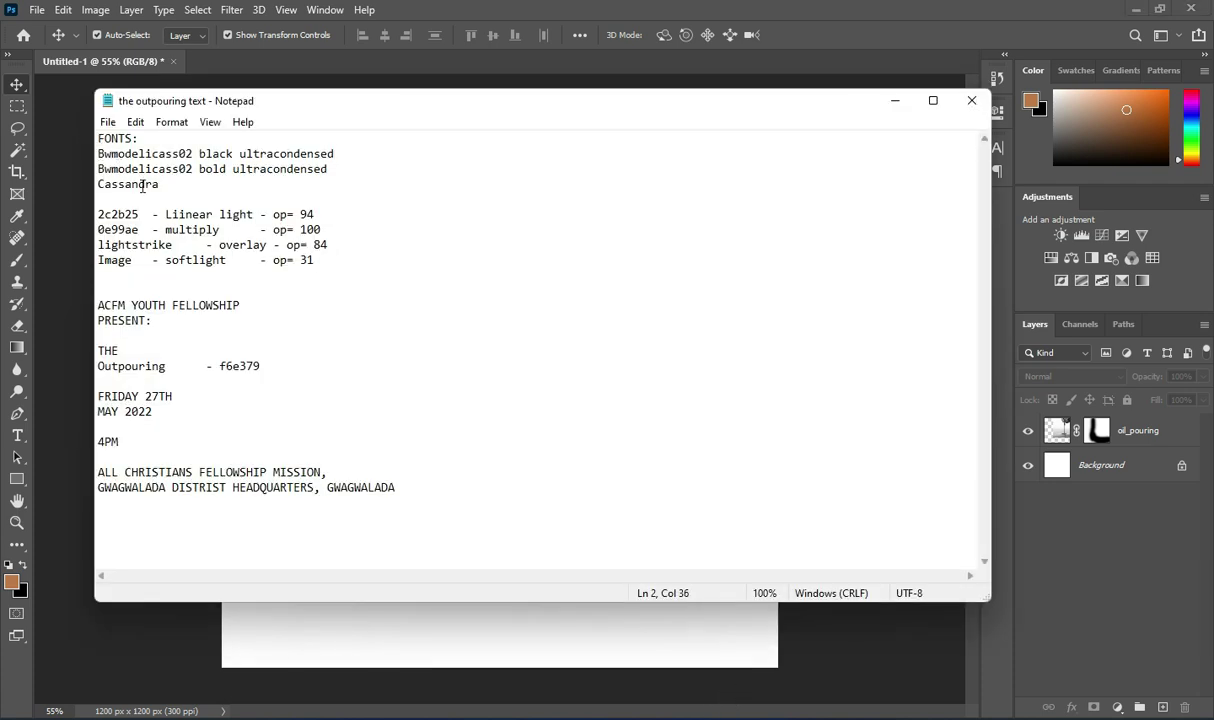
{"action": "left_click_drag", "start_coordinate": [139, 213], "coordinate": [85, 211]}
{"action": "key", "text": "ctrl+c"}
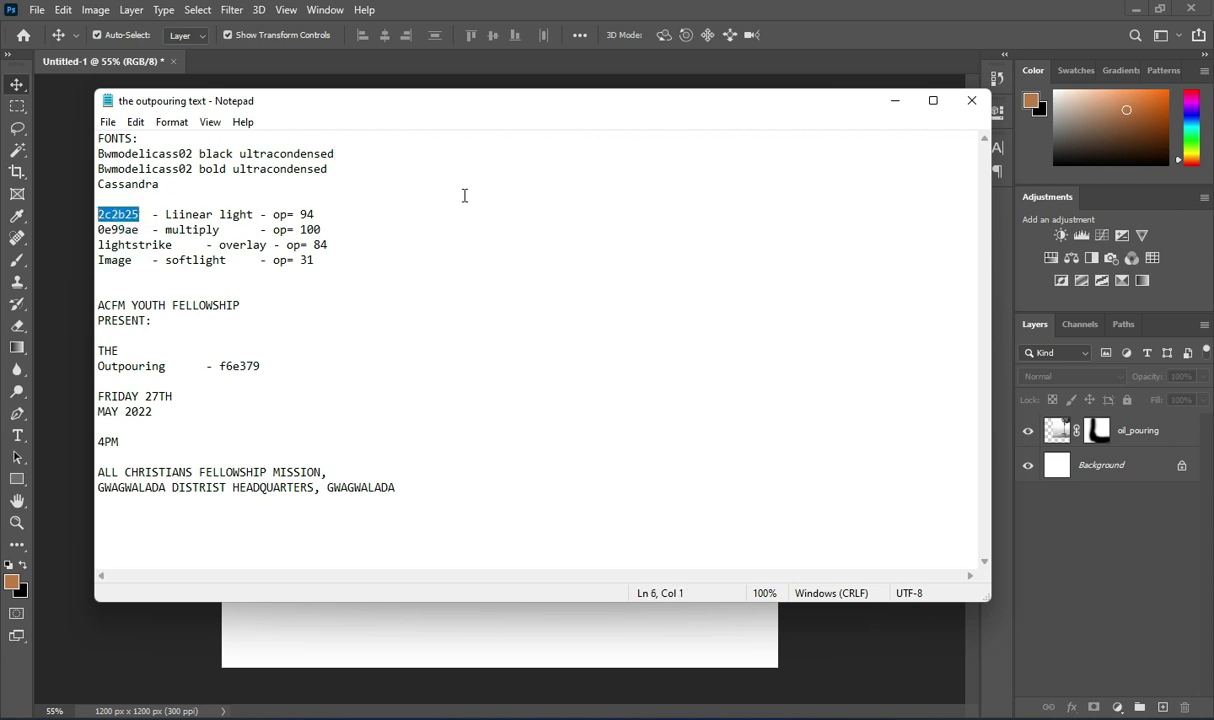
{"action": "left_click", "coordinate": [894, 104]}
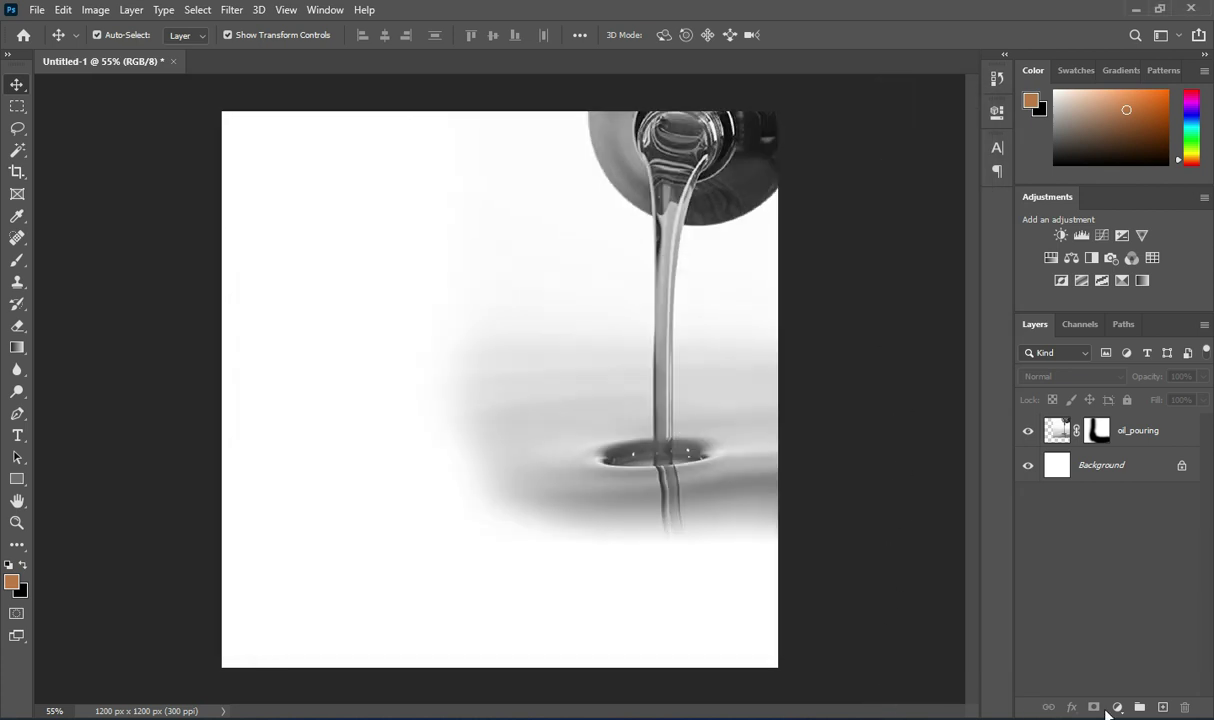
{"action": "left_click", "coordinate": [1116, 707]}
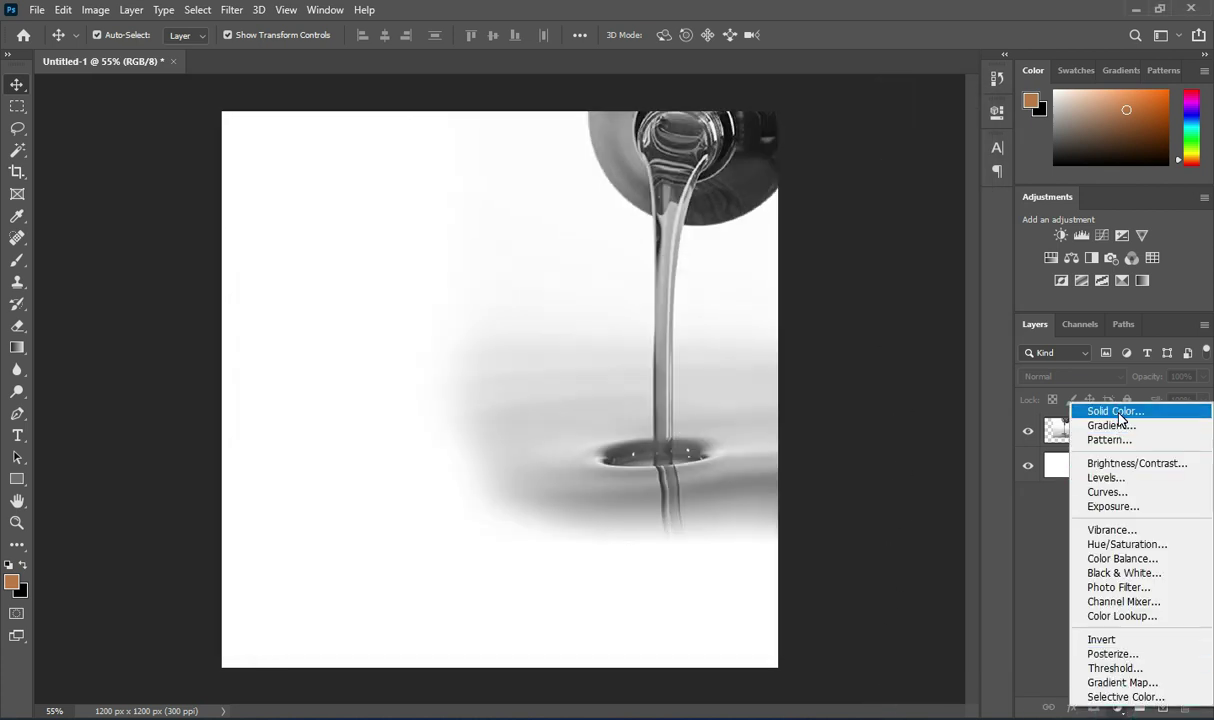
{"action": "left_click", "coordinate": [1117, 412]}
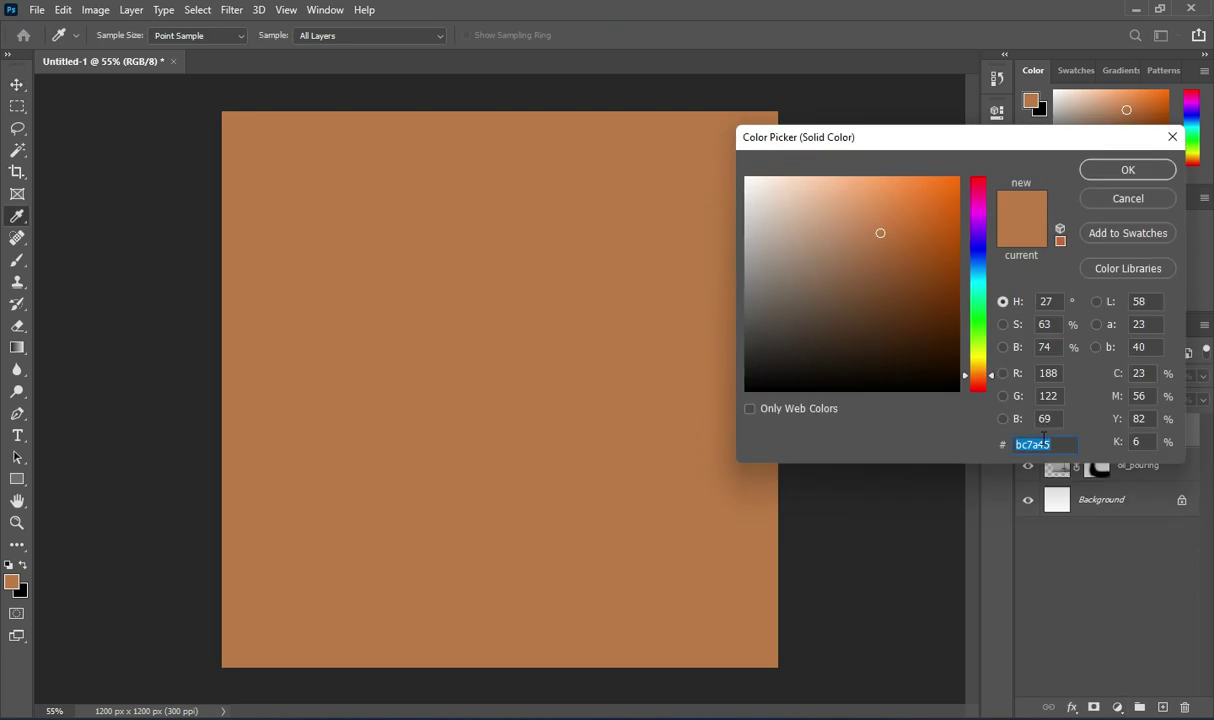
{"action": "key", "text": "ctrl+v"}
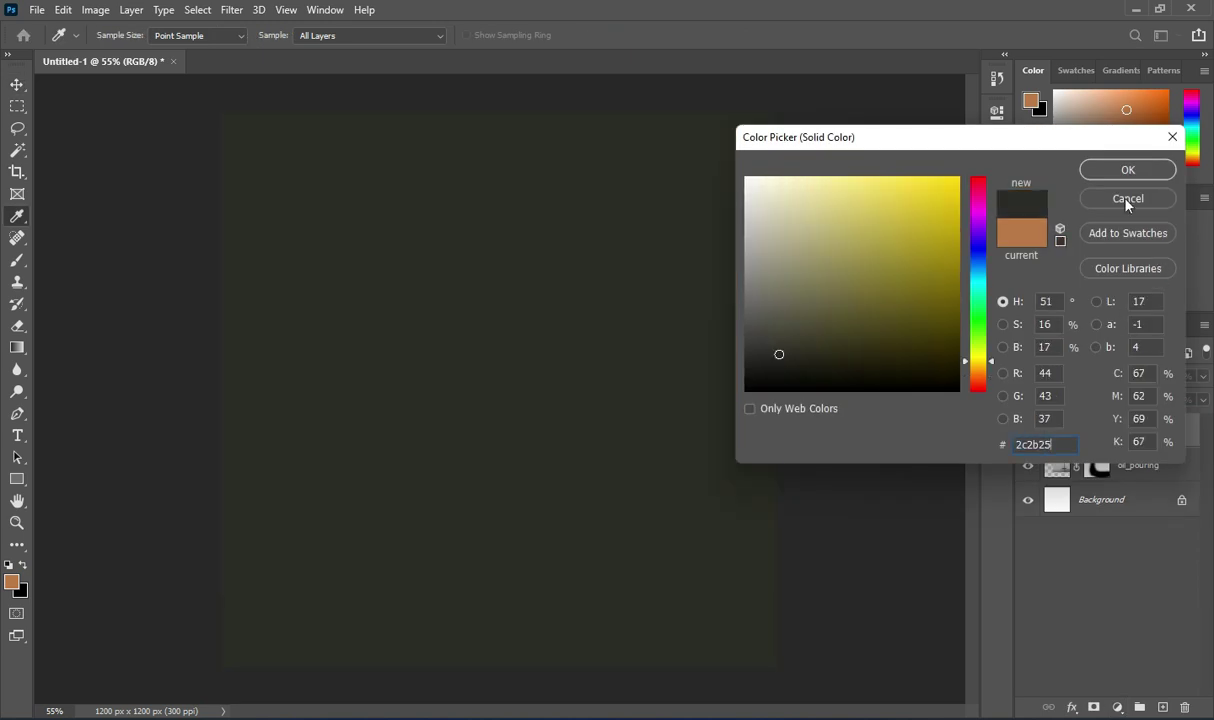
{"action": "left_click", "coordinate": [1127, 172]}
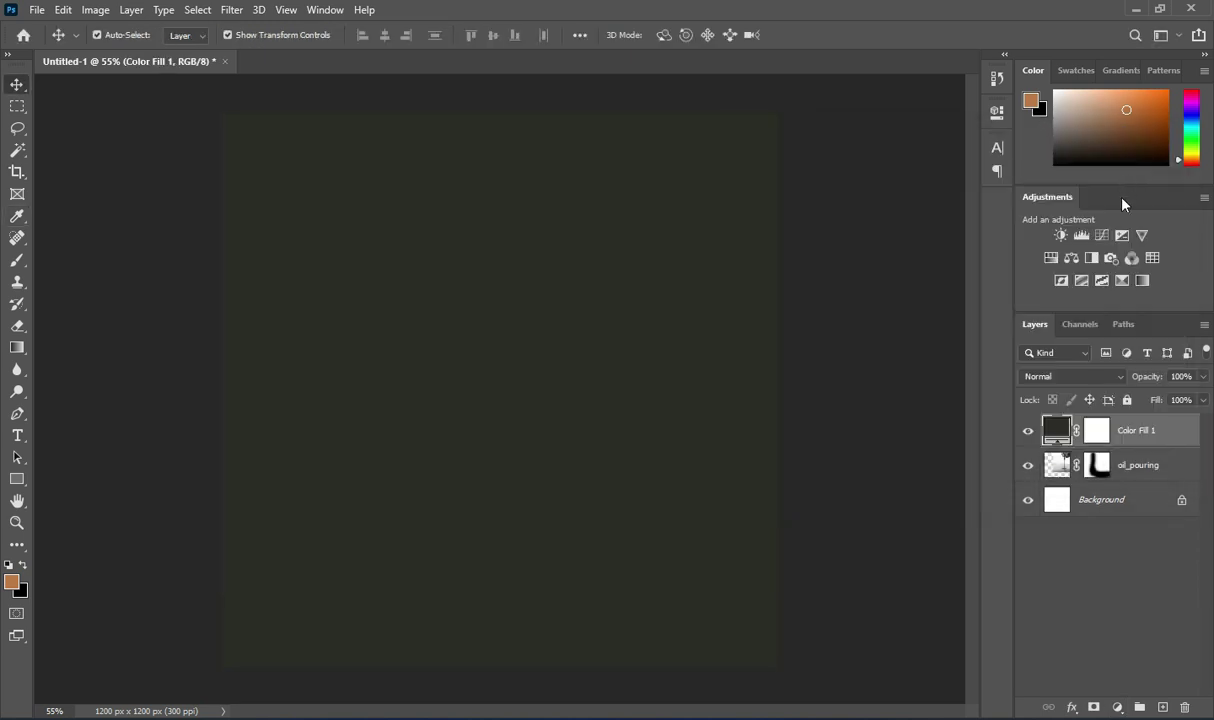
- Set Color Fill 1 to Linear Light blending at 94% opacity
{"action": "left_click", "coordinate": [1066, 377]}
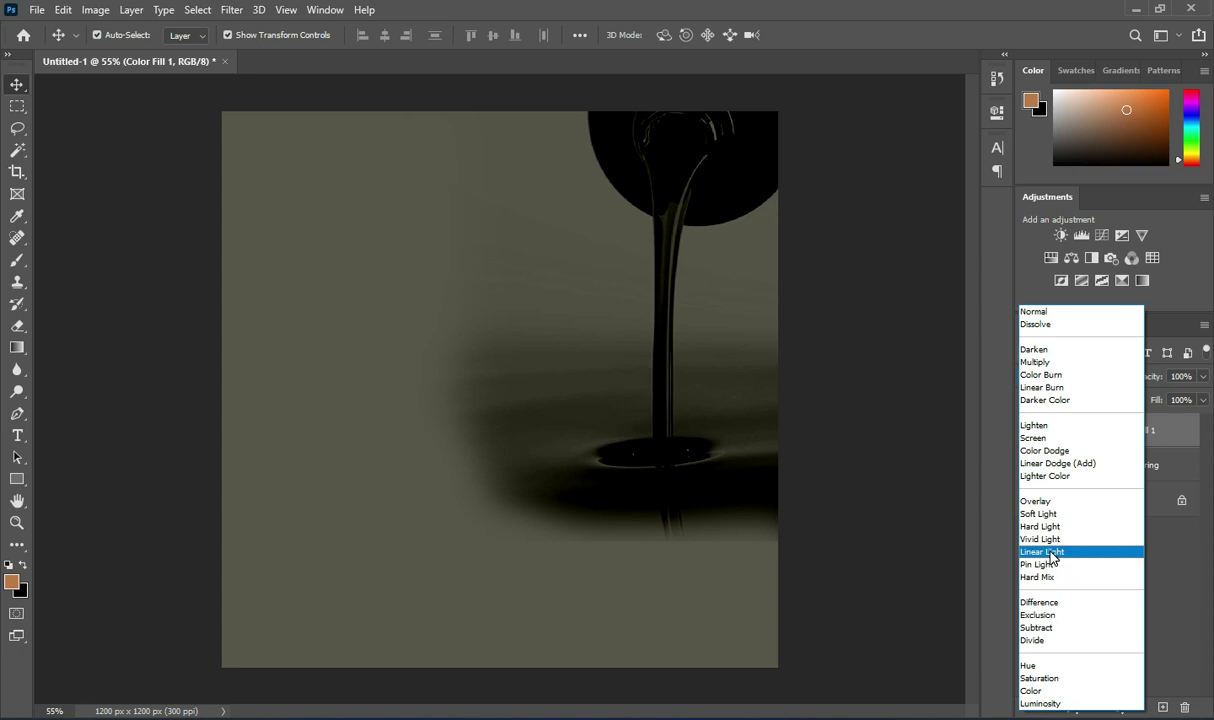
{"action": "left_click", "coordinate": [1051, 553]}
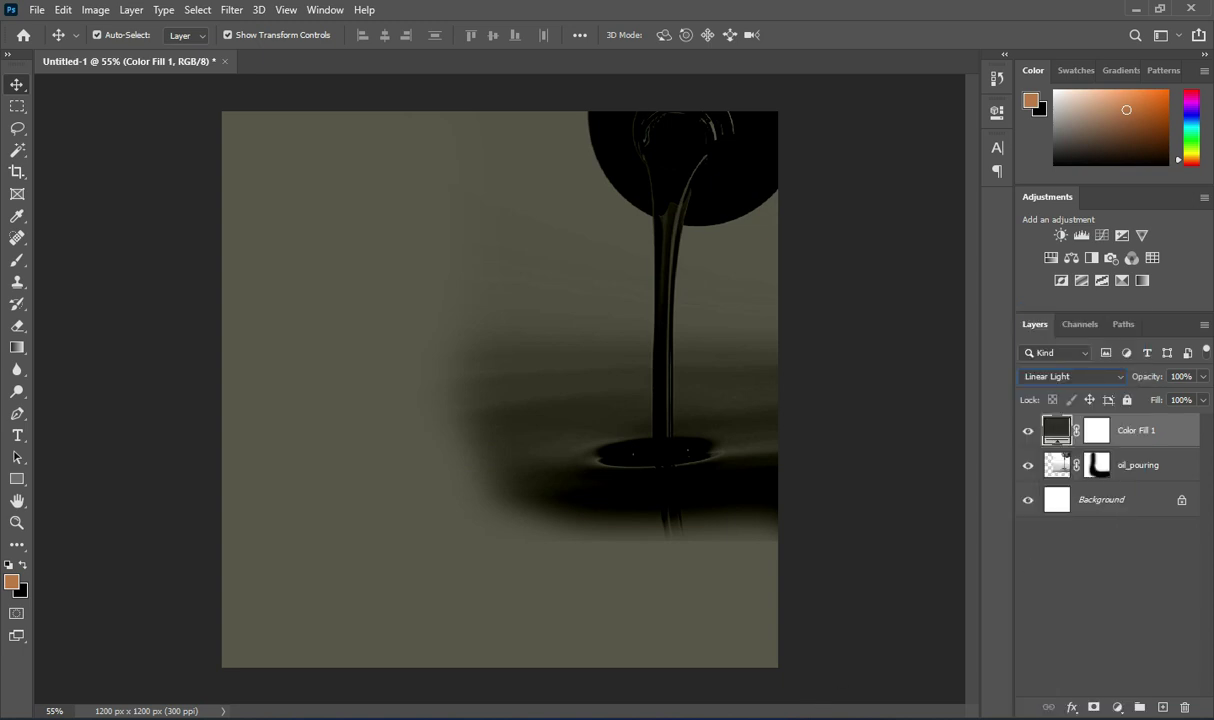
{"action": "key", "text": "alt+Tab"}
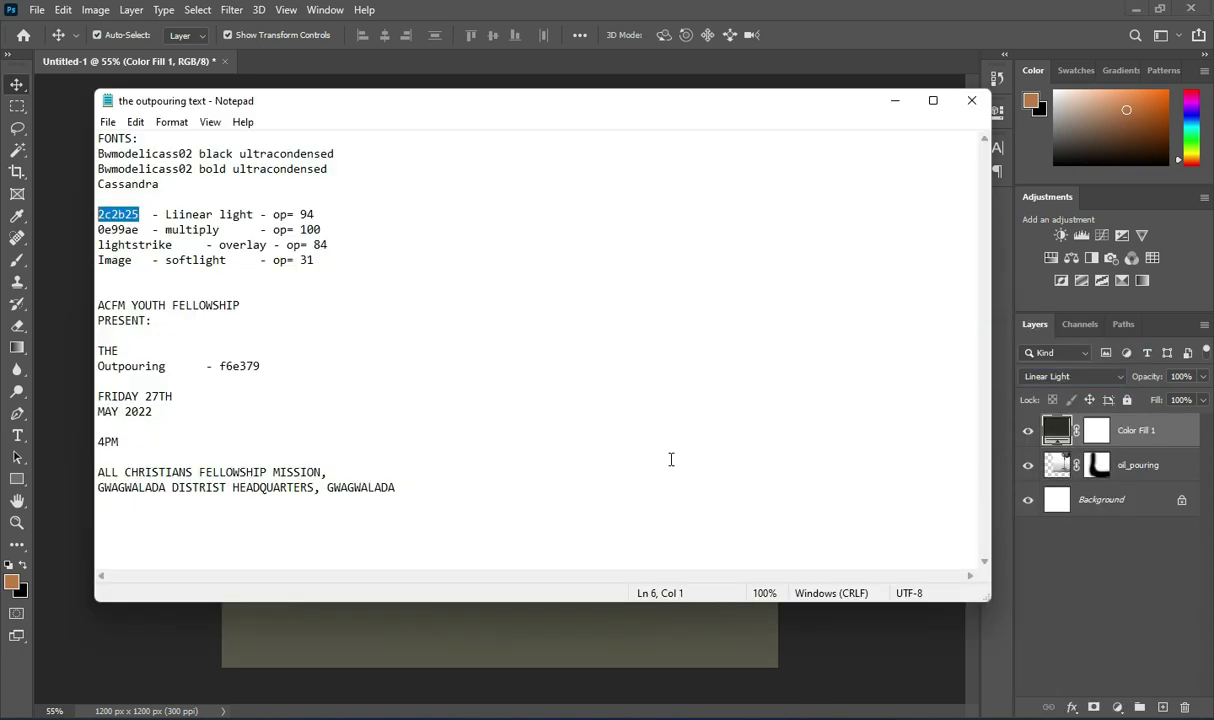
{"action": "double_click", "coordinate": [304, 213]}
{"action": "key", "text": "ctrl+c"}
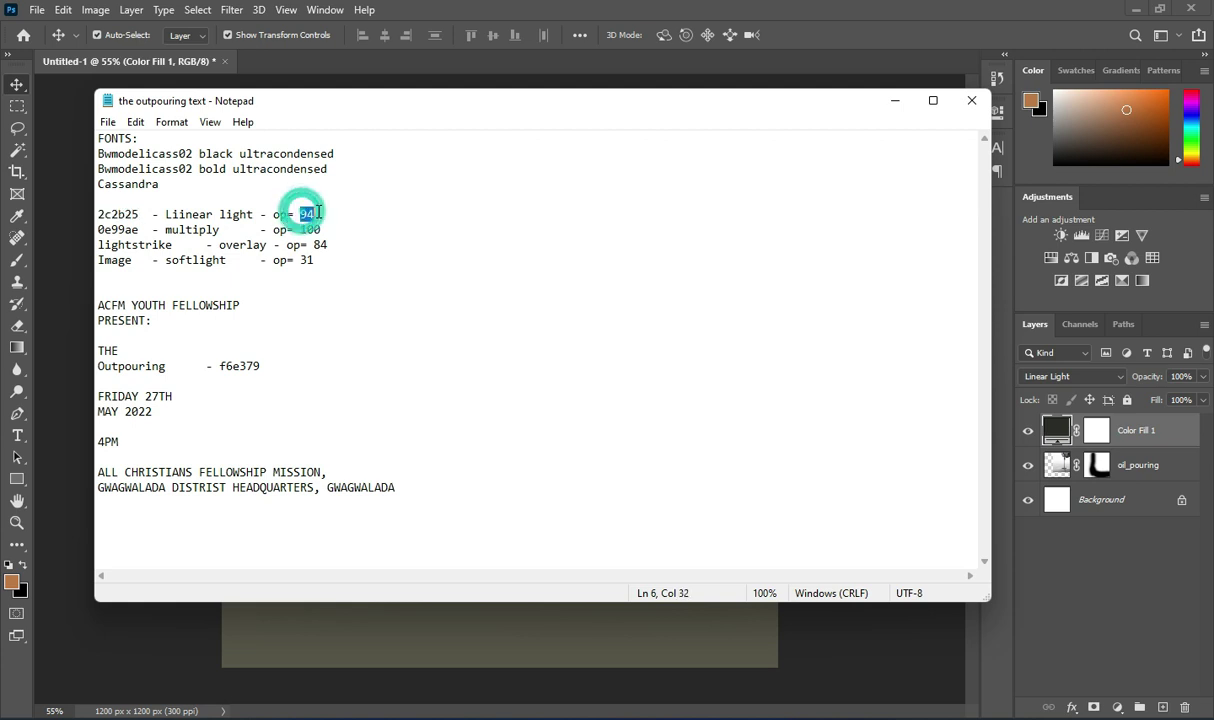
{"action": "left_click", "coordinate": [1152, 436]}
{"action": "left_click", "coordinate": [1178, 377]}
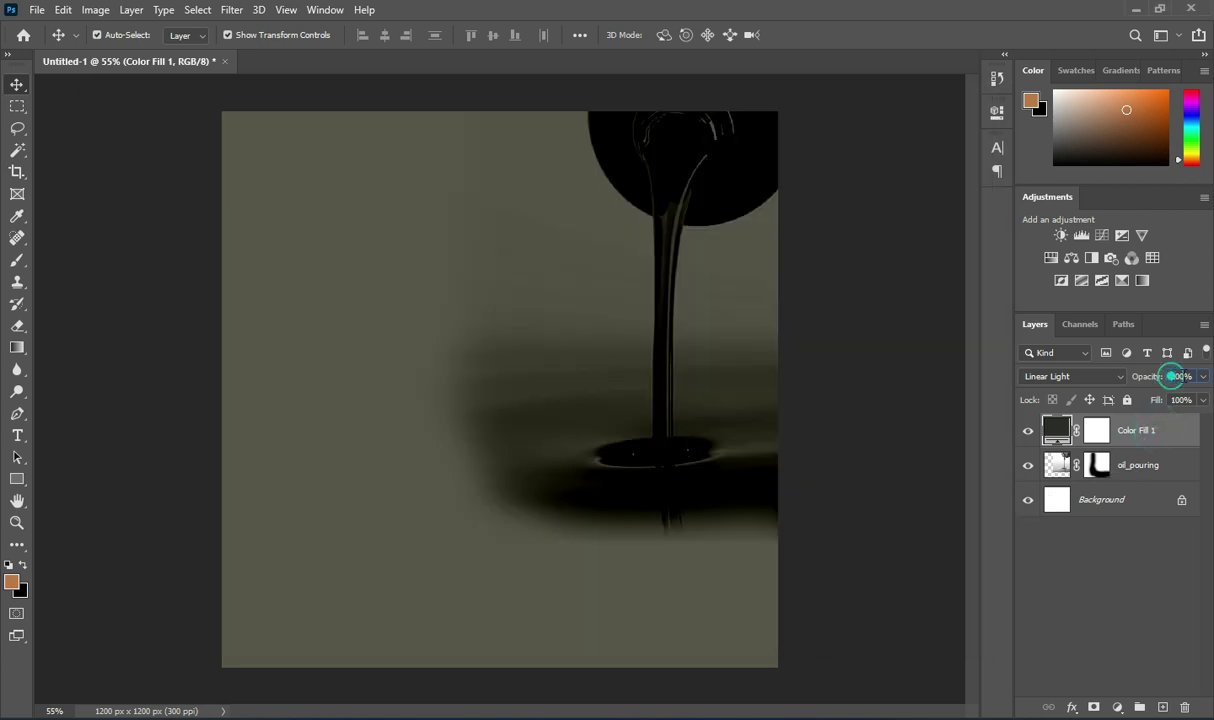
{"action": "key", "text": "ctrl+v"}
{"action": "key", "text": "Return"}
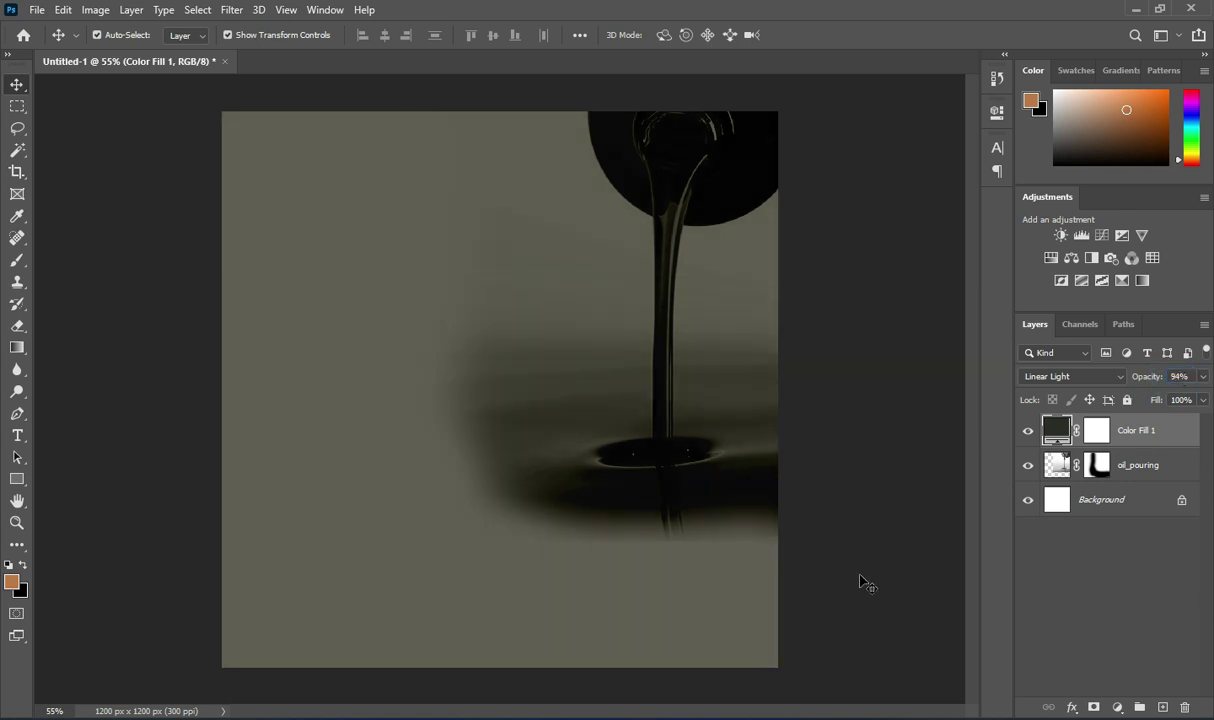
- Copy the teal hex code 0e99ae from the notes
{"action": "key", "text": "alt+Tab"}
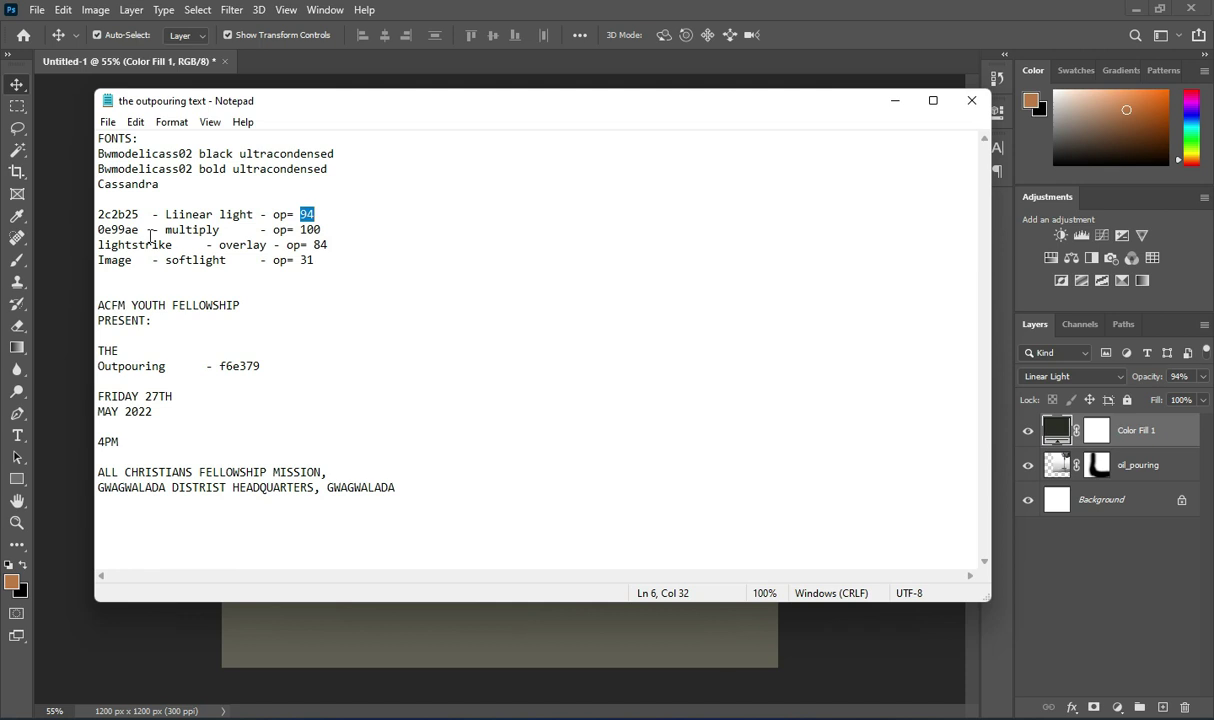
{"action": "left_click_drag", "start_coordinate": [140, 229], "coordinate": [97, 229]}
{"action": "key", "text": "ctrl+c"}
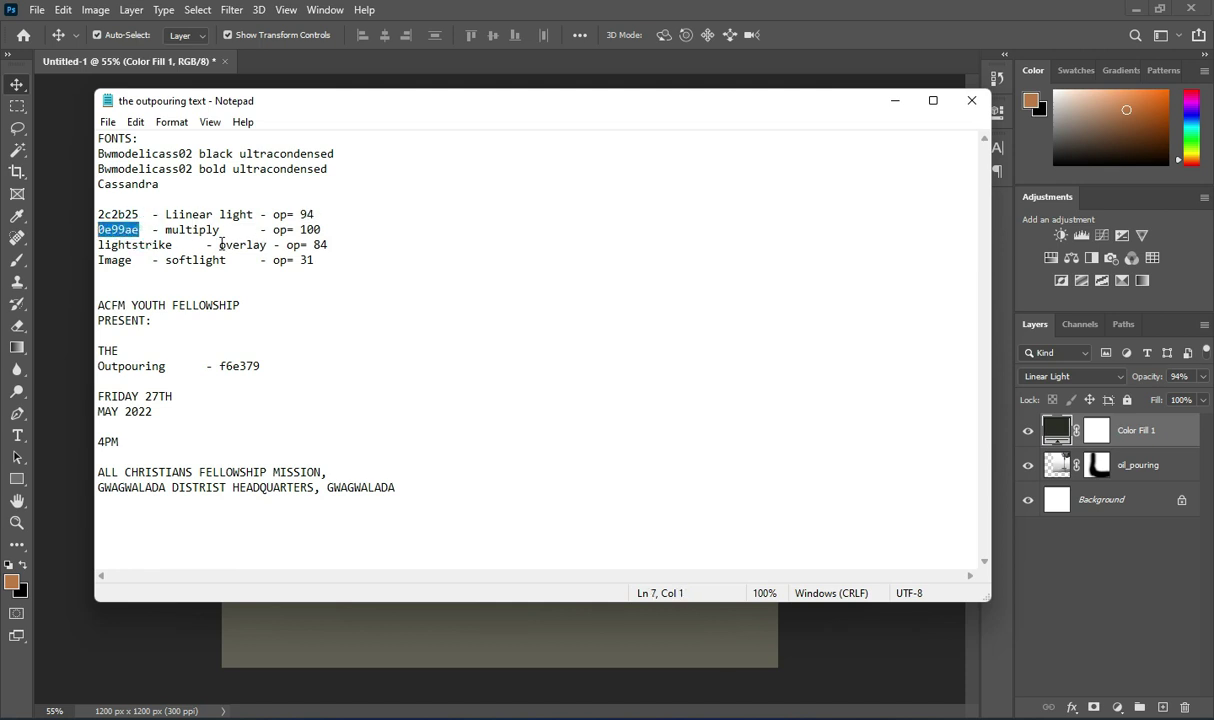
{"action": "left_click", "coordinate": [895, 103]}
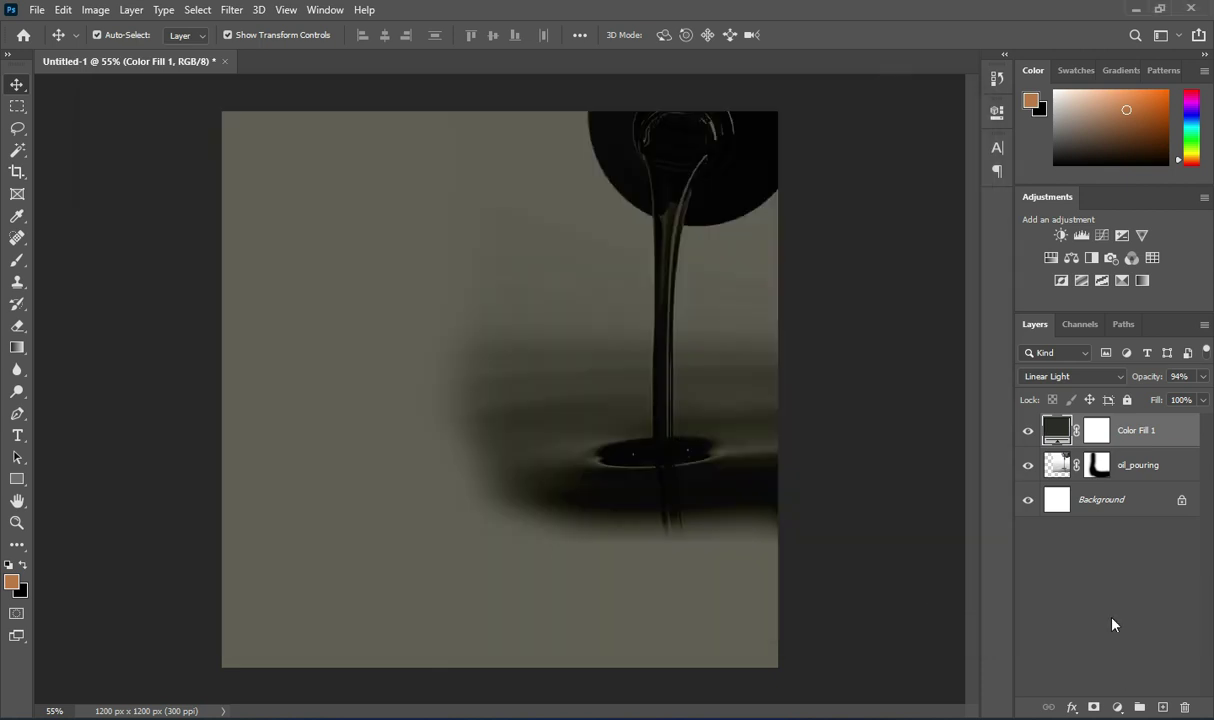
- Add a teal 0e99ae solid colour fill layer and set it to Multiply blending
{"action": "left_click", "coordinate": [1117, 707]}
{"action": "left_click", "coordinate": [1133, 405]}
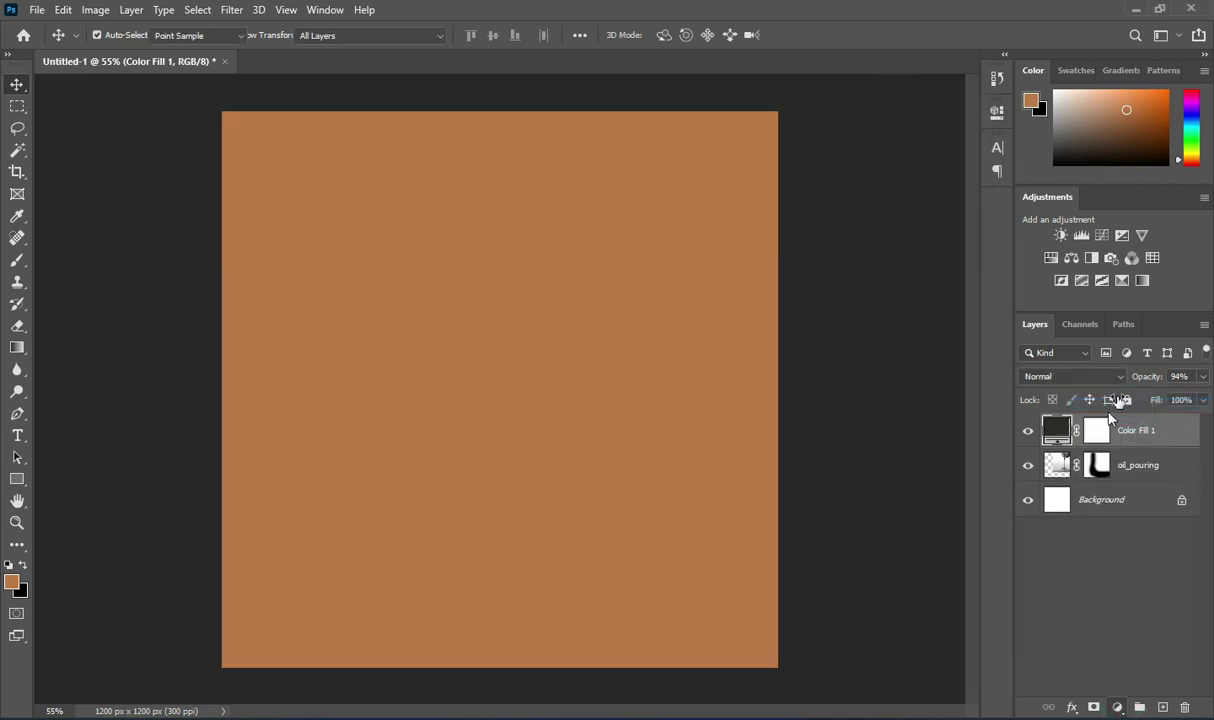
{"action": "key", "text": "ctrl+v"}
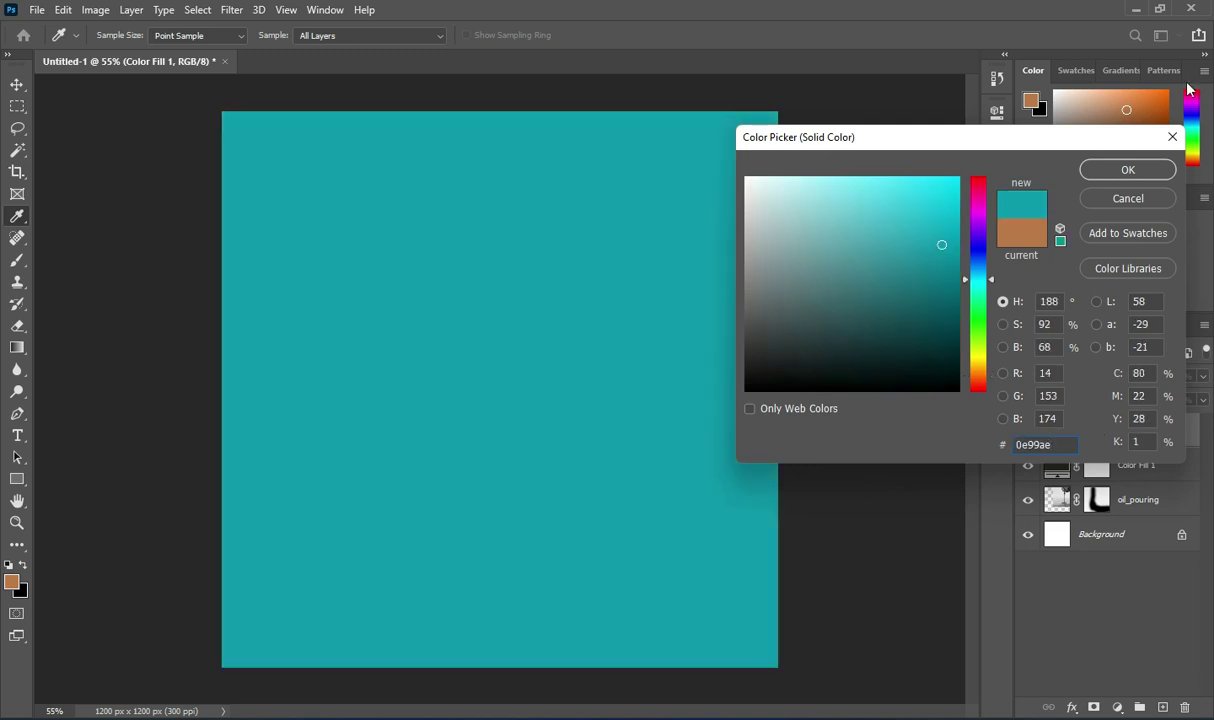
{"action": "left_click", "coordinate": [1122, 171]}
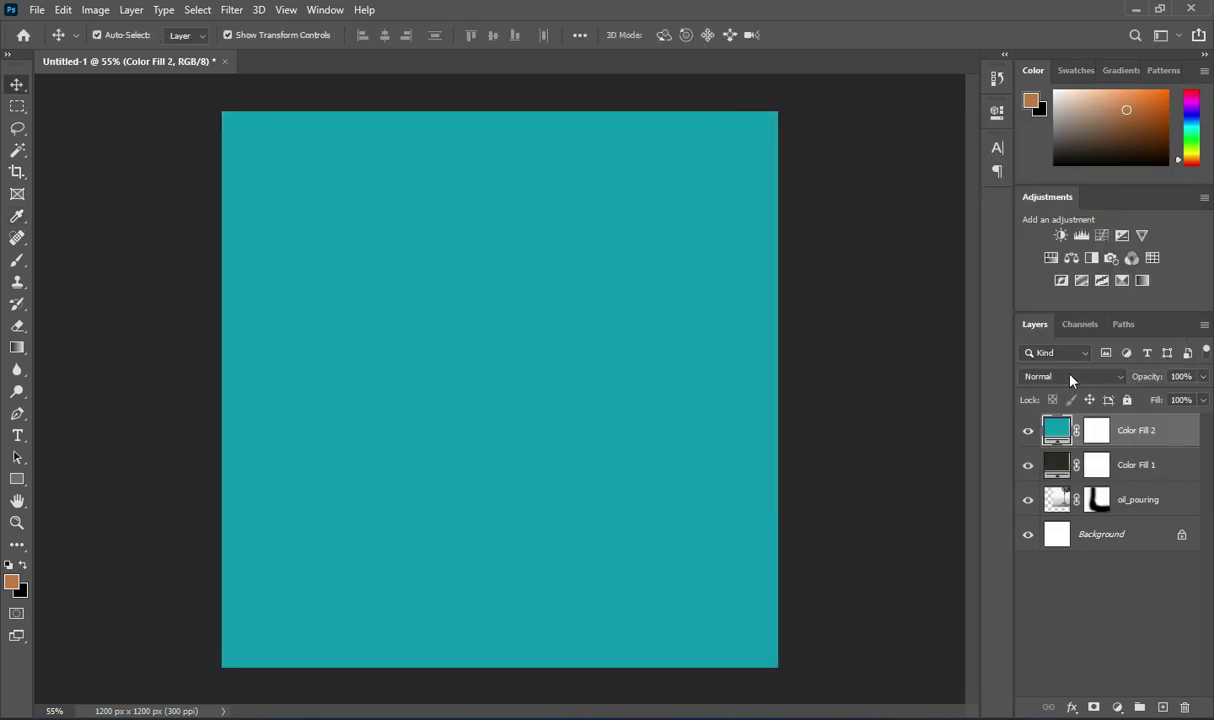
{"action": "left_click", "coordinate": [1070, 377]}
{"action": "left_click", "coordinate": [1070, 378]}
{"action": "left_click", "coordinate": [1066, 375]}
{"action": "left_click", "coordinate": [1070, 372]}
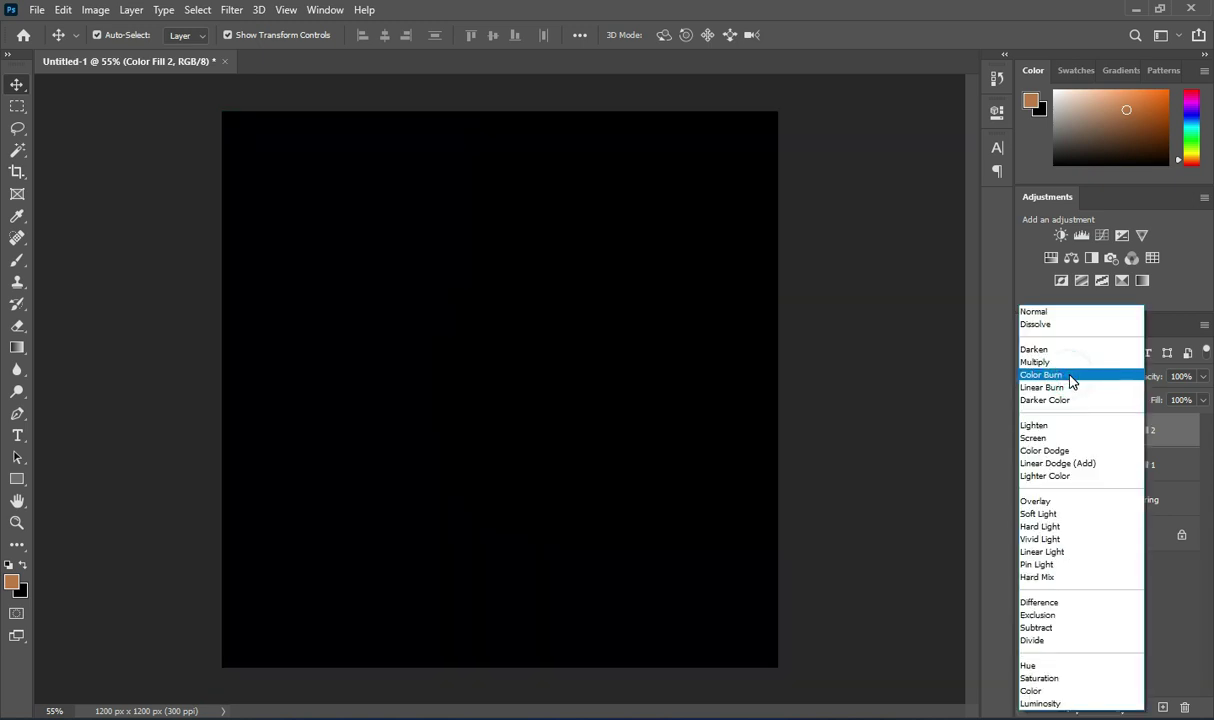
{"action": "left_click", "coordinate": [1064, 361]}
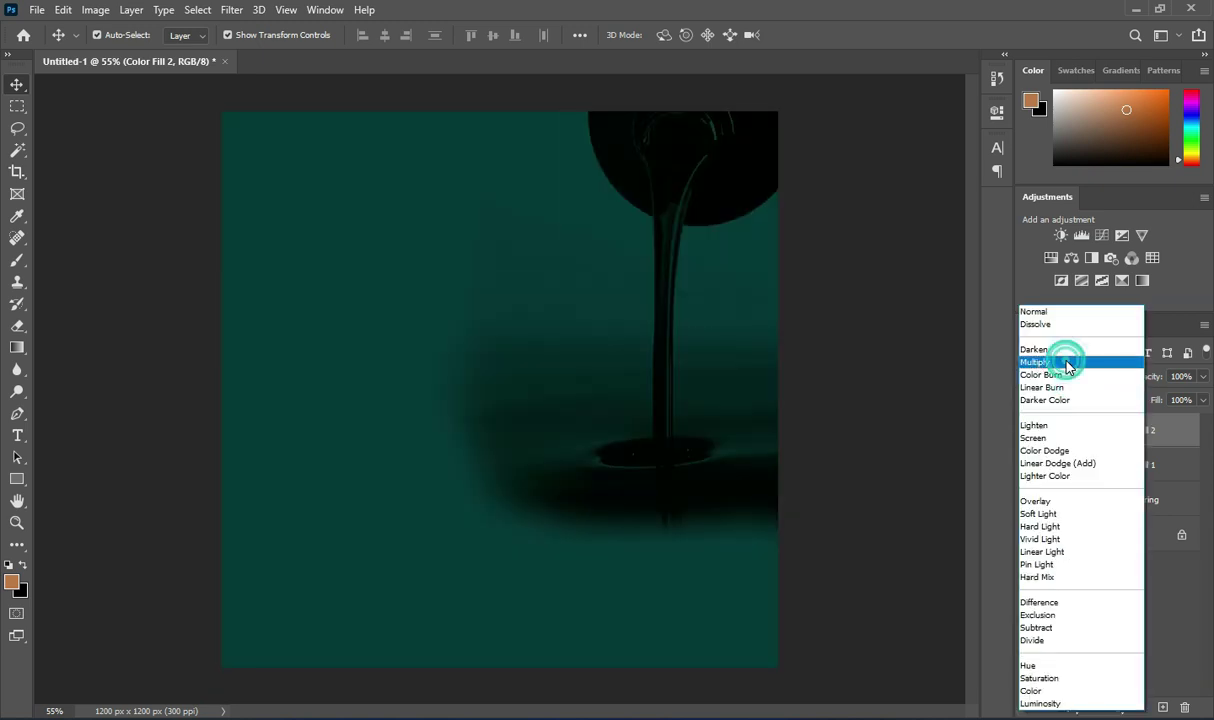
{"action": "left_click", "coordinate": [1180, 376]}
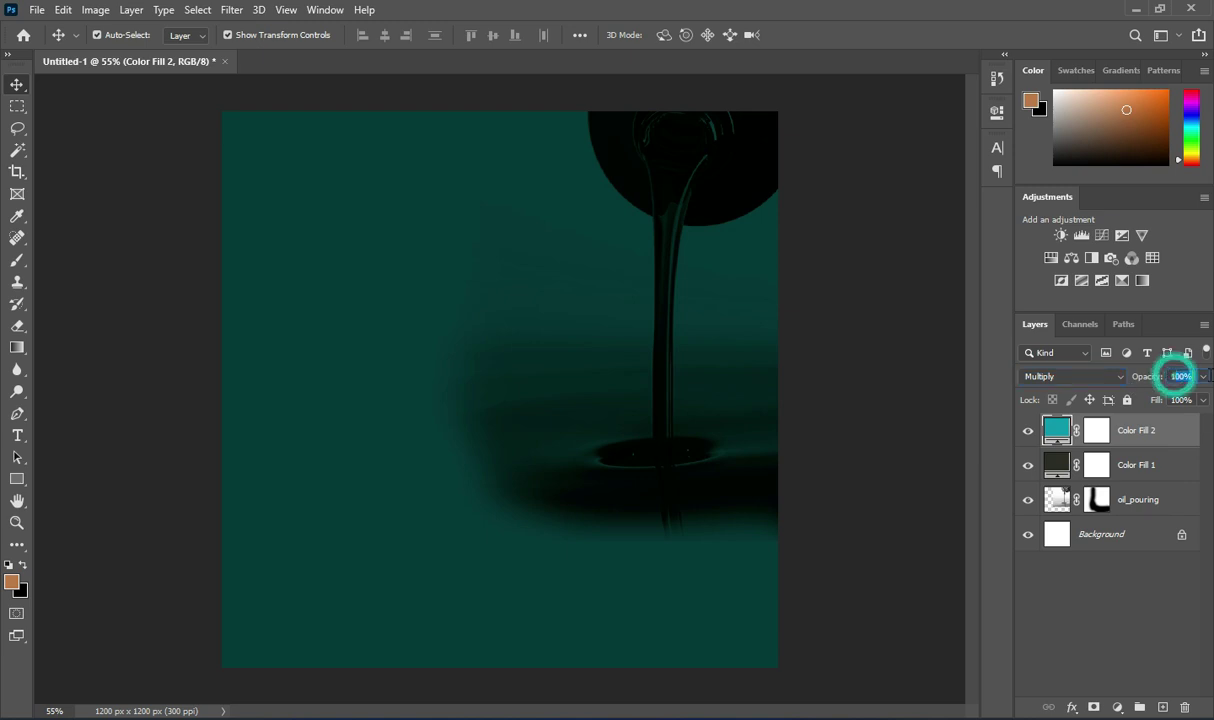
{"action": "left_click", "coordinate": [1049, 571]}
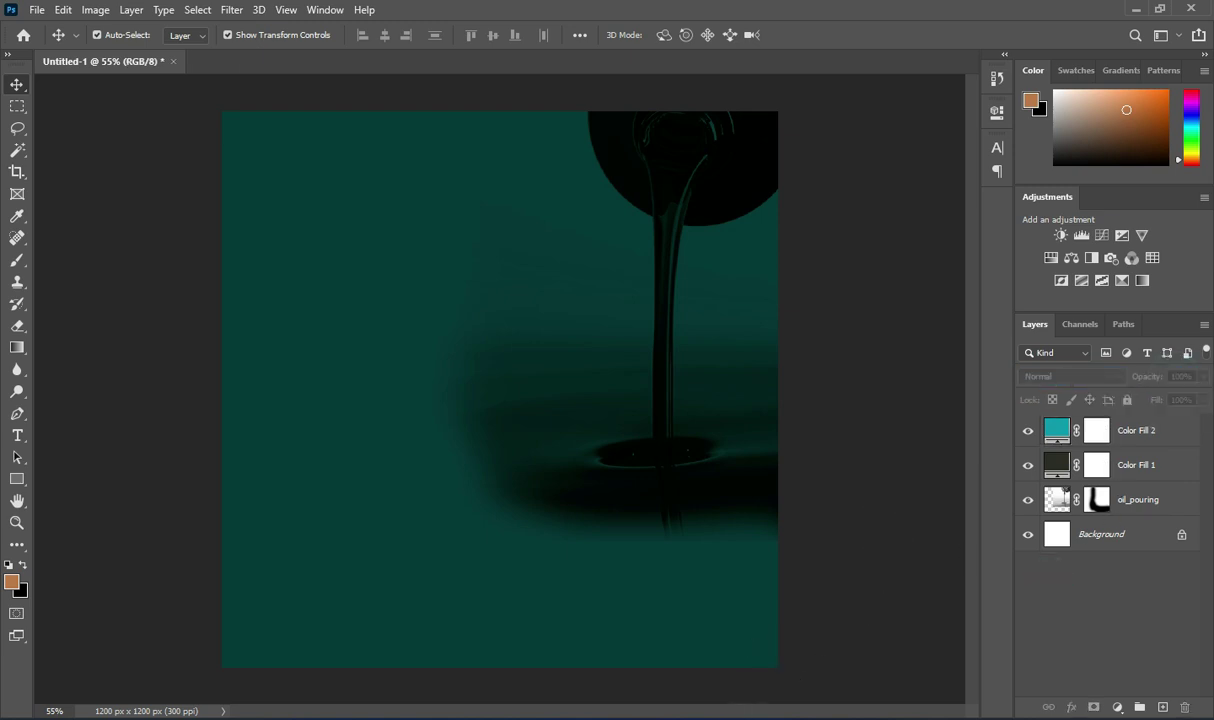
- Place the Light-Strike-png light streak image on the flyer, widened slightly
{"action": "key", "text": "alt+Tab"}
{"action": "left_click", "coordinate": [292, 320]}
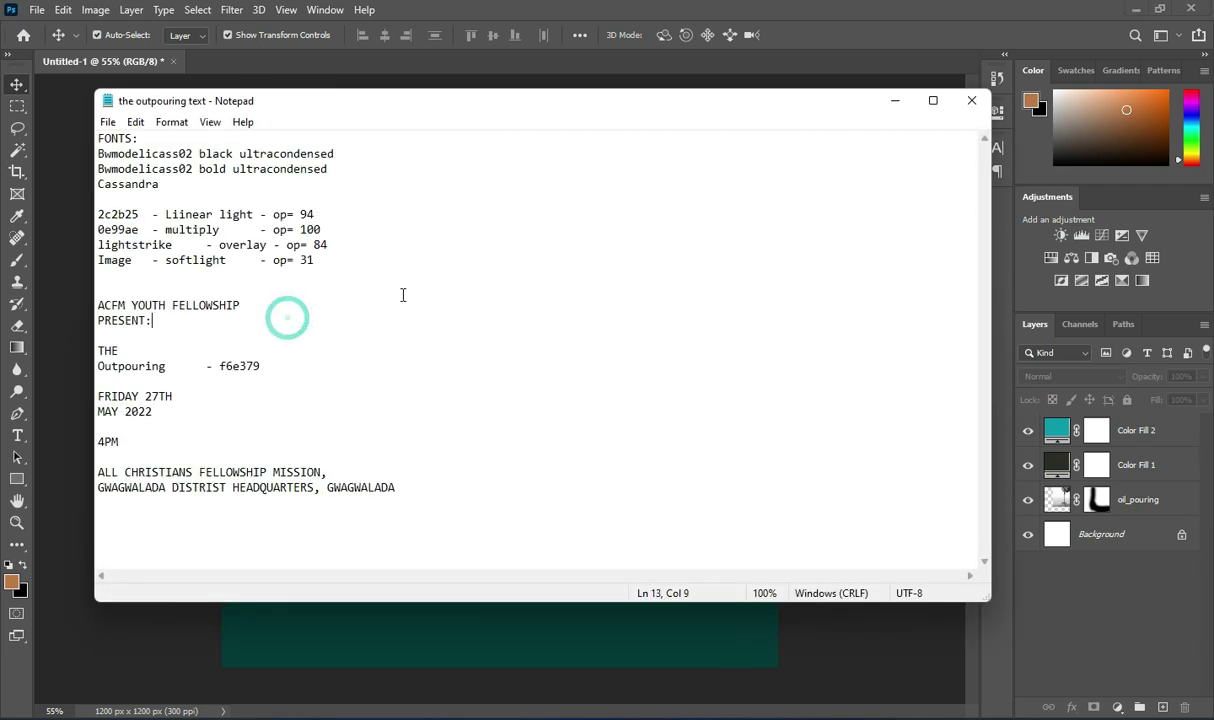
{"action": "left_click_drag", "start_coordinate": [184, 244], "coordinate": [77, 242]}
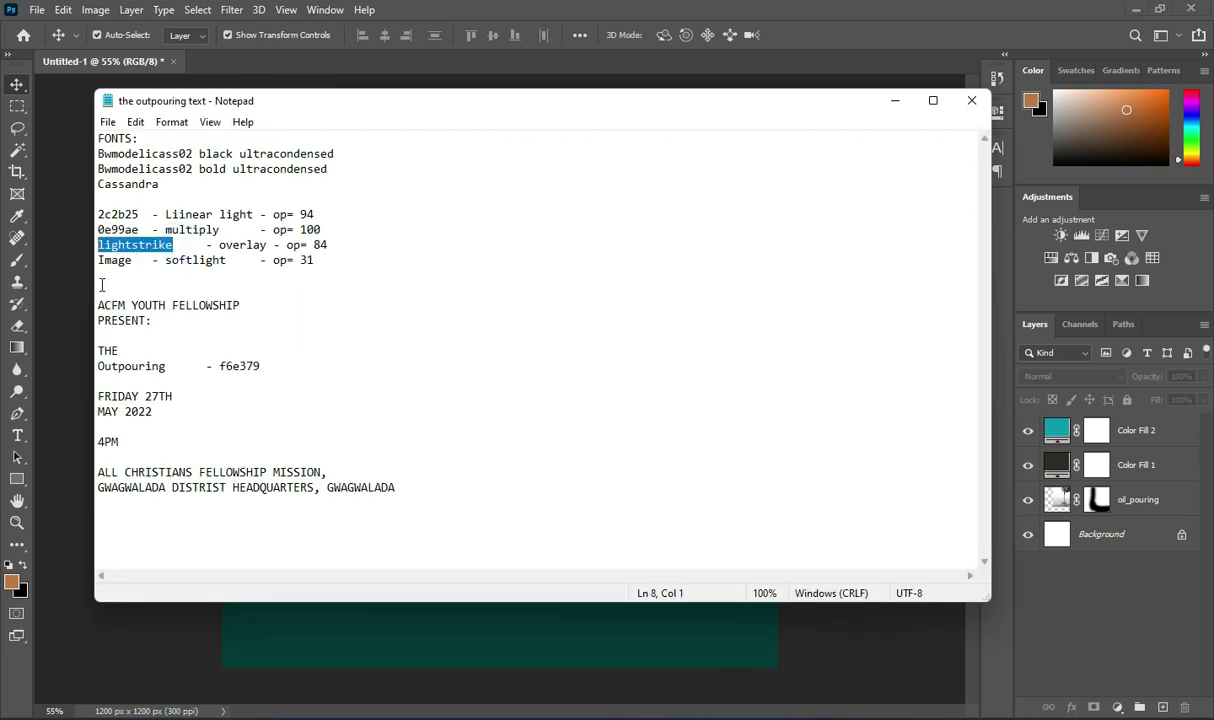
{"action": "left_click", "coordinate": [82, 291]}
{"action": "key", "text": "alt+Tab"}
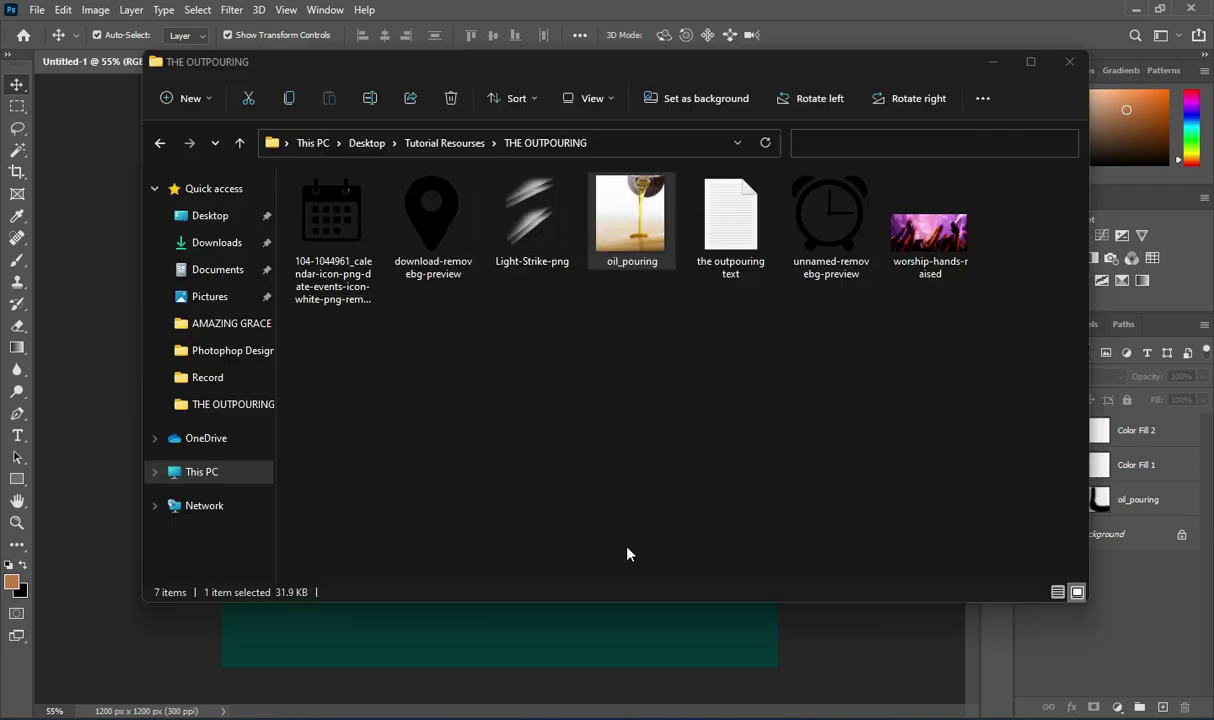
{"action": "left_click", "coordinate": [534, 240]}
{"action": "left_click_drag", "start_coordinate": [534, 240], "coordinate": [137, 507]}
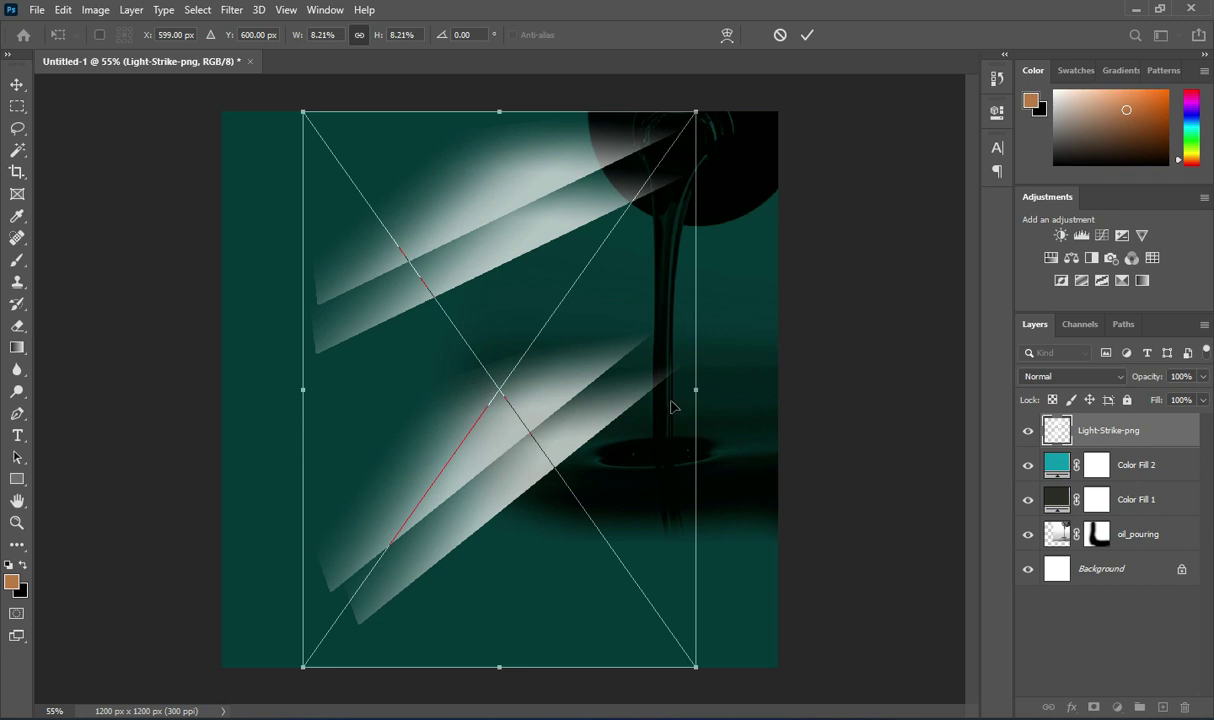
{"action": "left_click_drag", "start_coordinate": [693, 393], "coordinate": [703, 393]}
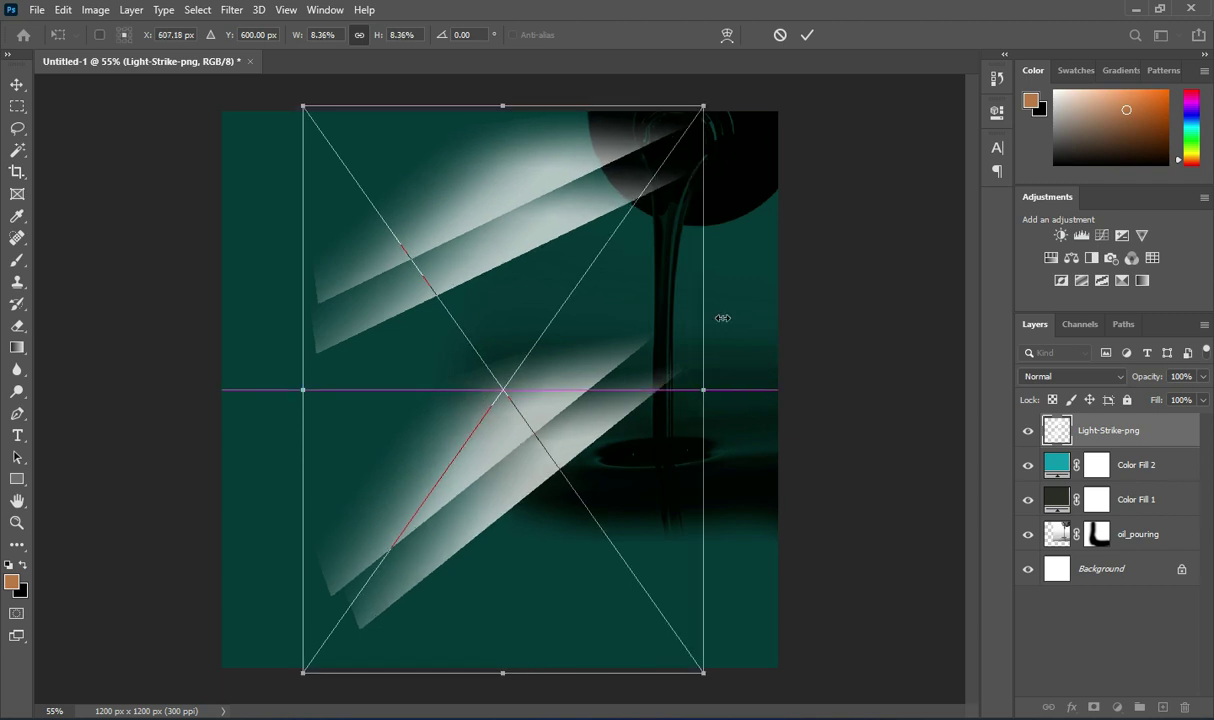
{"action": "left_click", "coordinate": [808, 35]}
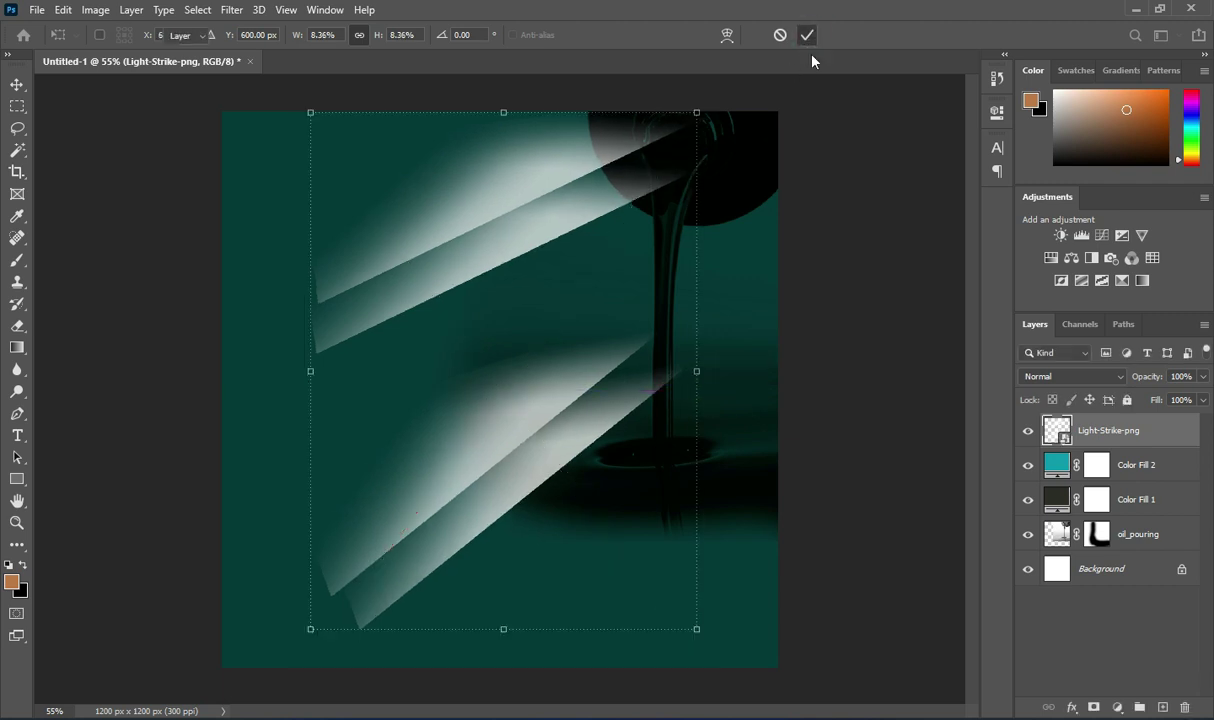
- Set the Light-Strike-png layer to Overlay blending at 84% opacity
{"action": "key", "text": "alt+Tab"}
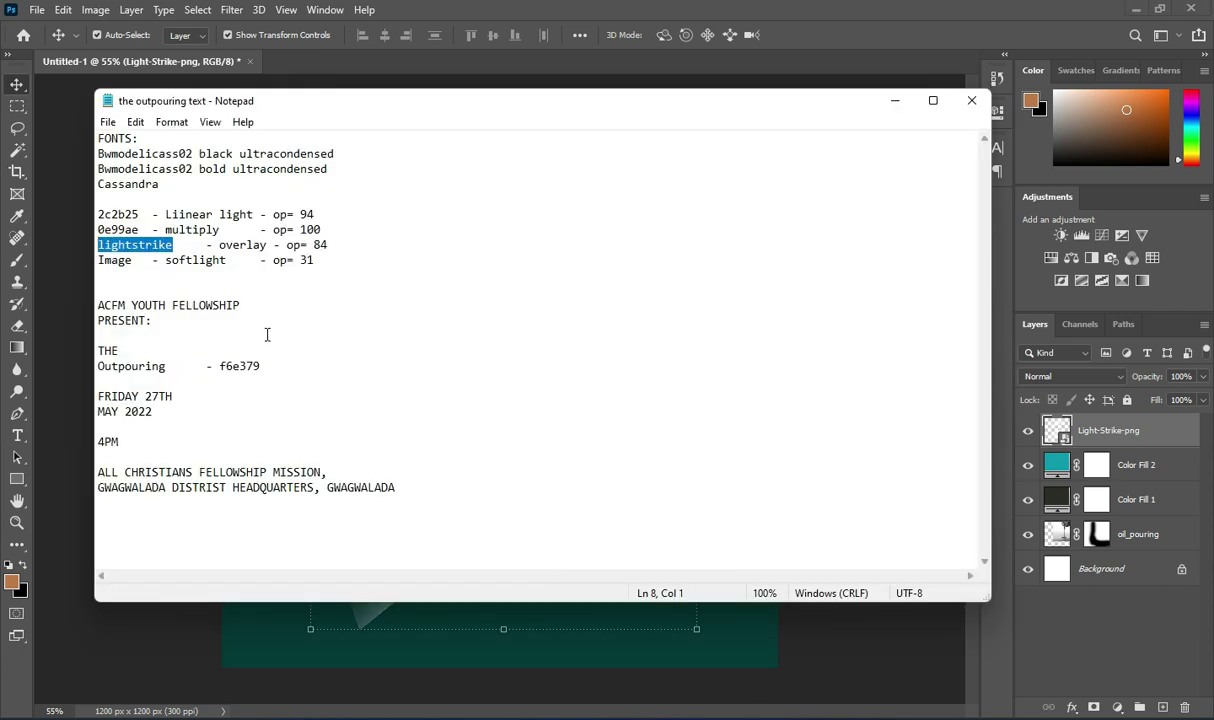
{"action": "left_click", "coordinate": [215, 245]}
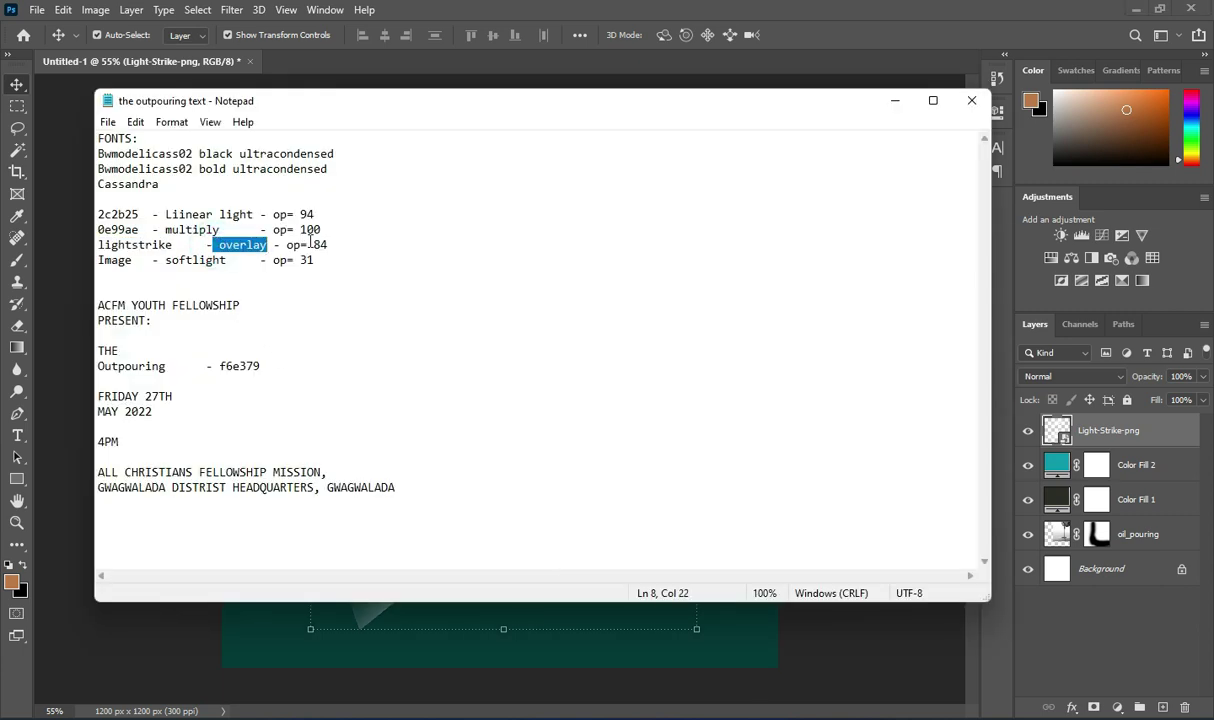
{"action": "double_click", "coordinate": [318, 245]}
{"action": "left_click", "coordinate": [884, 100]}
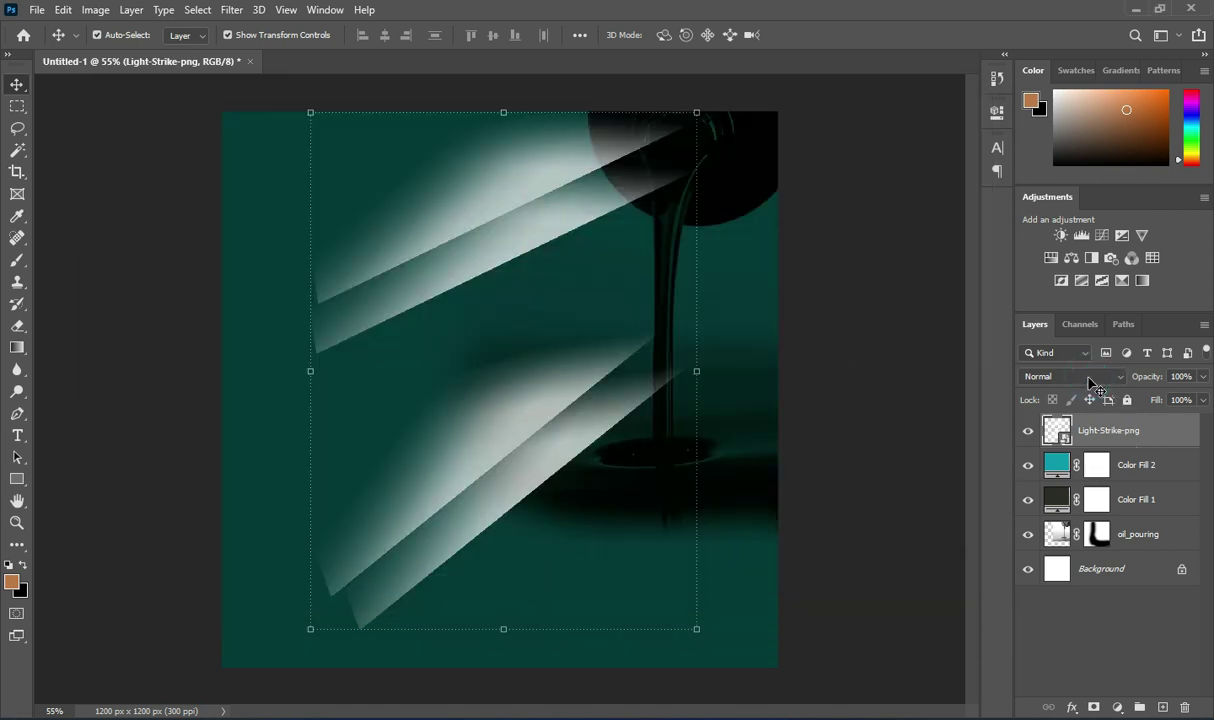
{"action": "left_click", "coordinate": [1045, 376]}
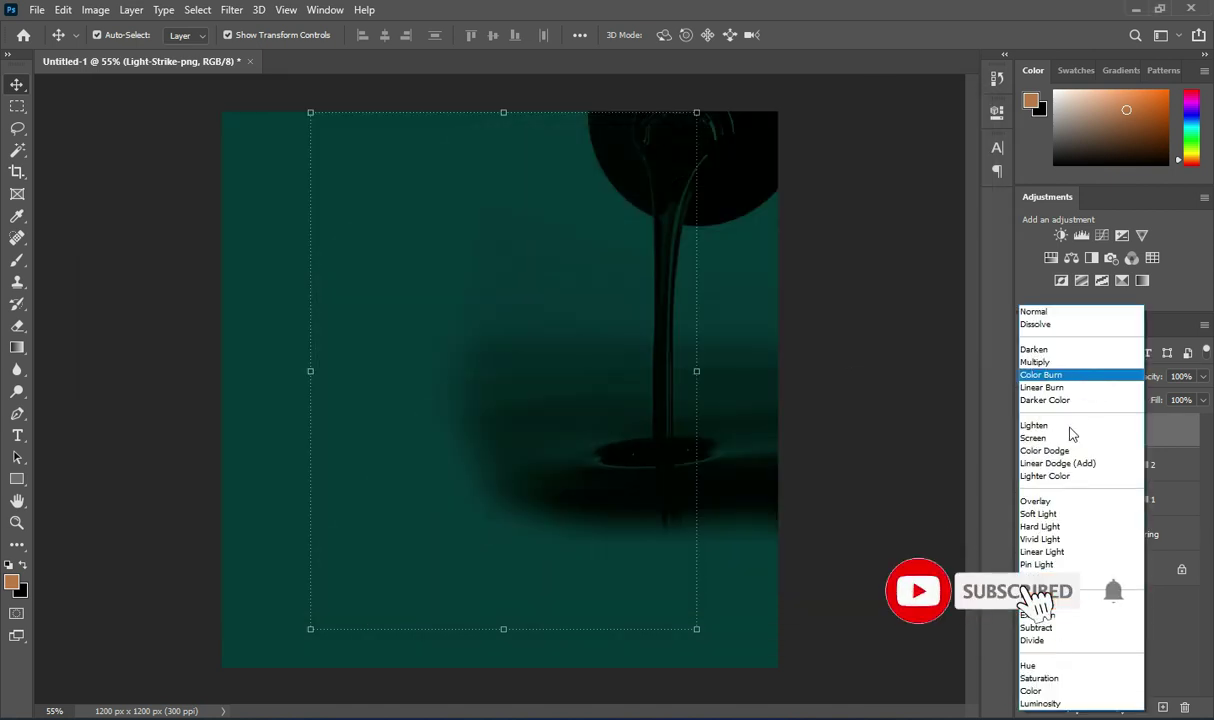
{"action": "left_click", "coordinate": [1038, 502]}
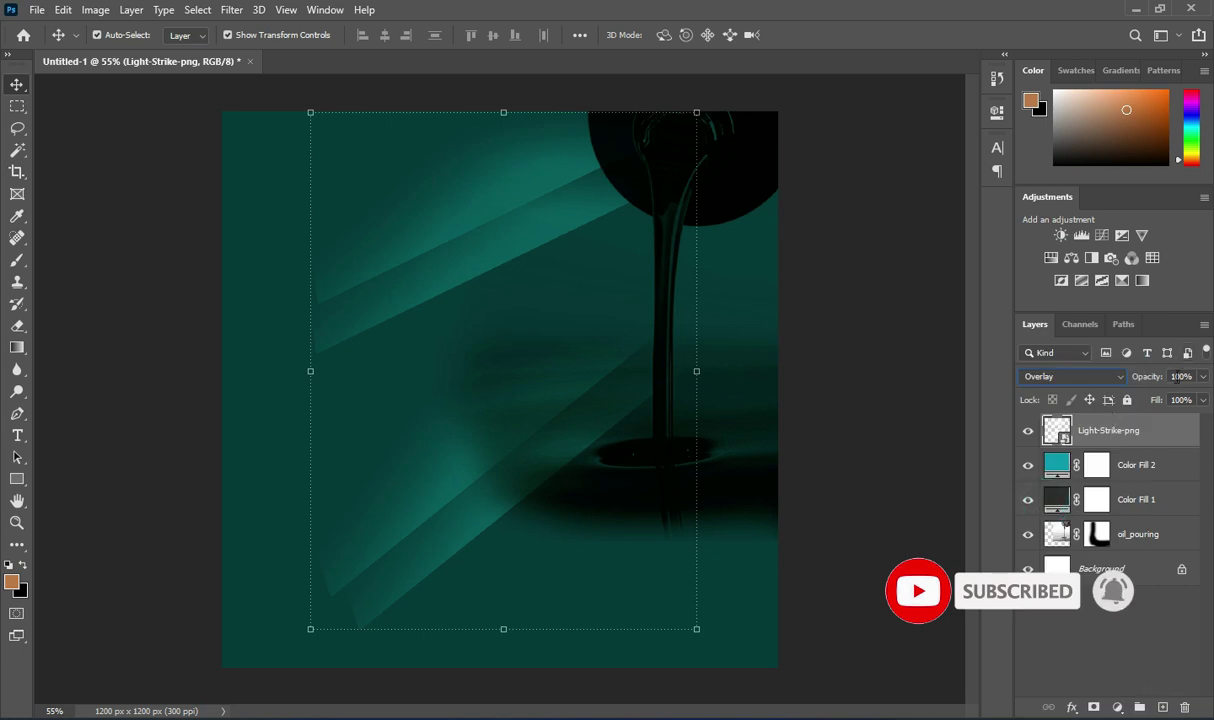
{"action": "left_click", "coordinate": [1172, 376]}
{"action": "type", "text": "84"}
{"action": "key", "text": "Return"}
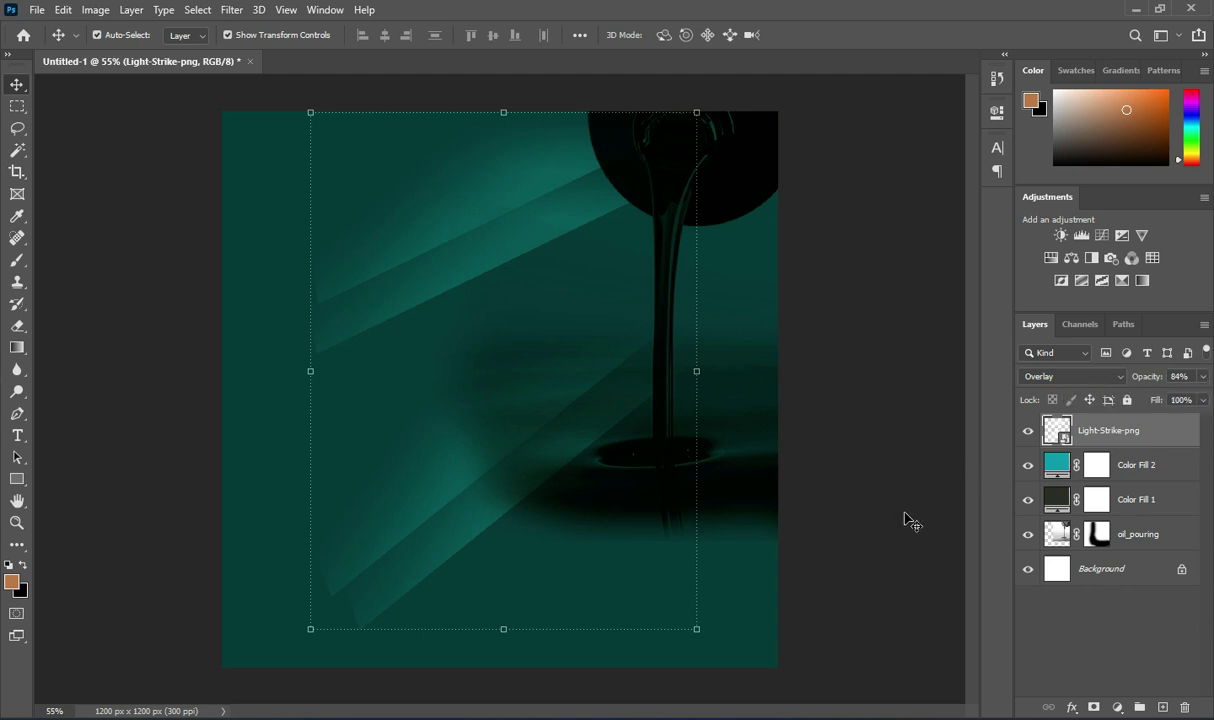
- Stretch the light streaks slightly taller and commit the transform
{"action": "left_click_drag", "start_coordinate": [501, 629], "coordinate": [500, 678]}
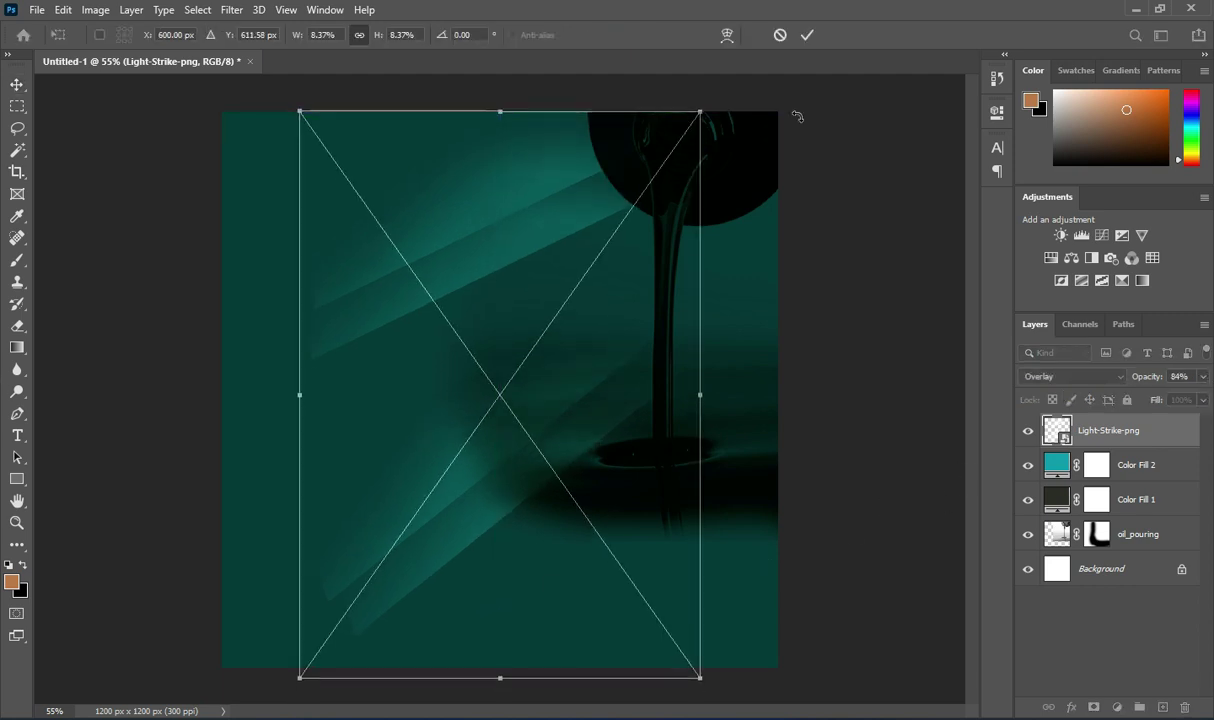
{"action": "left_click", "coordinate": [807, 35]}
{"action": "left_click", "coordinate": [837, 185]}
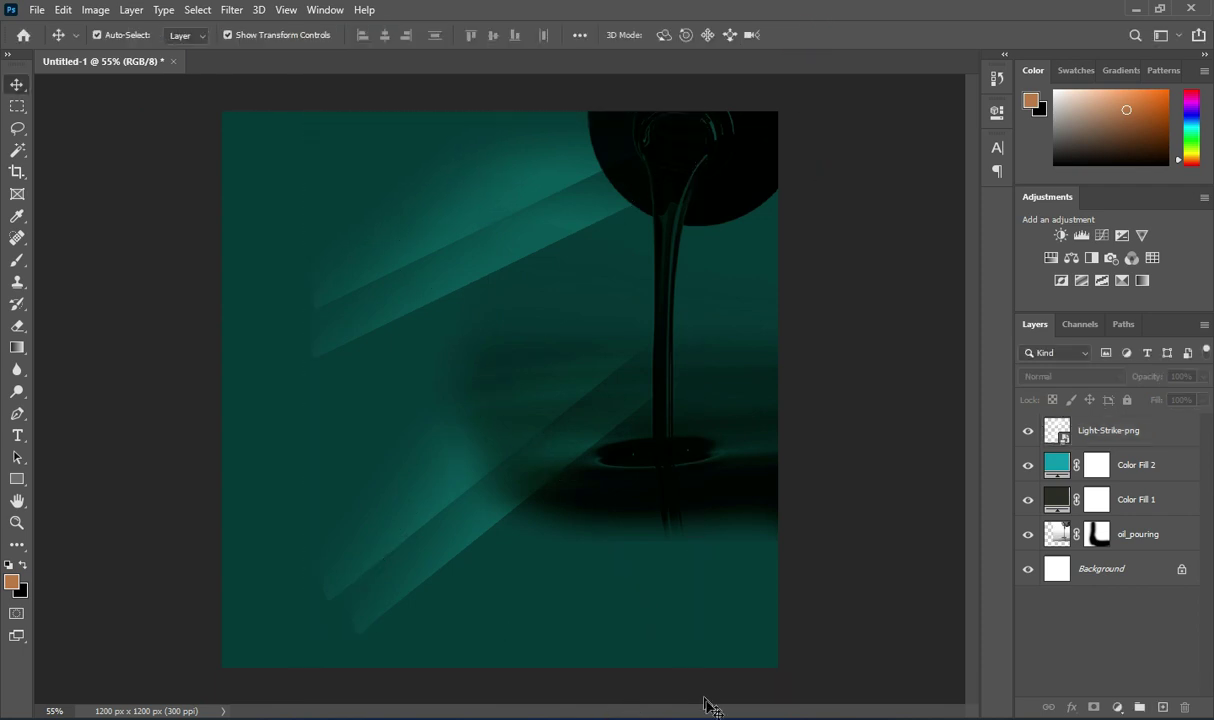
- Place the worship-hands-raised photo over the flyer's lower half, slightly enlarged
{"action": "key", "text": "alt+Tab"}
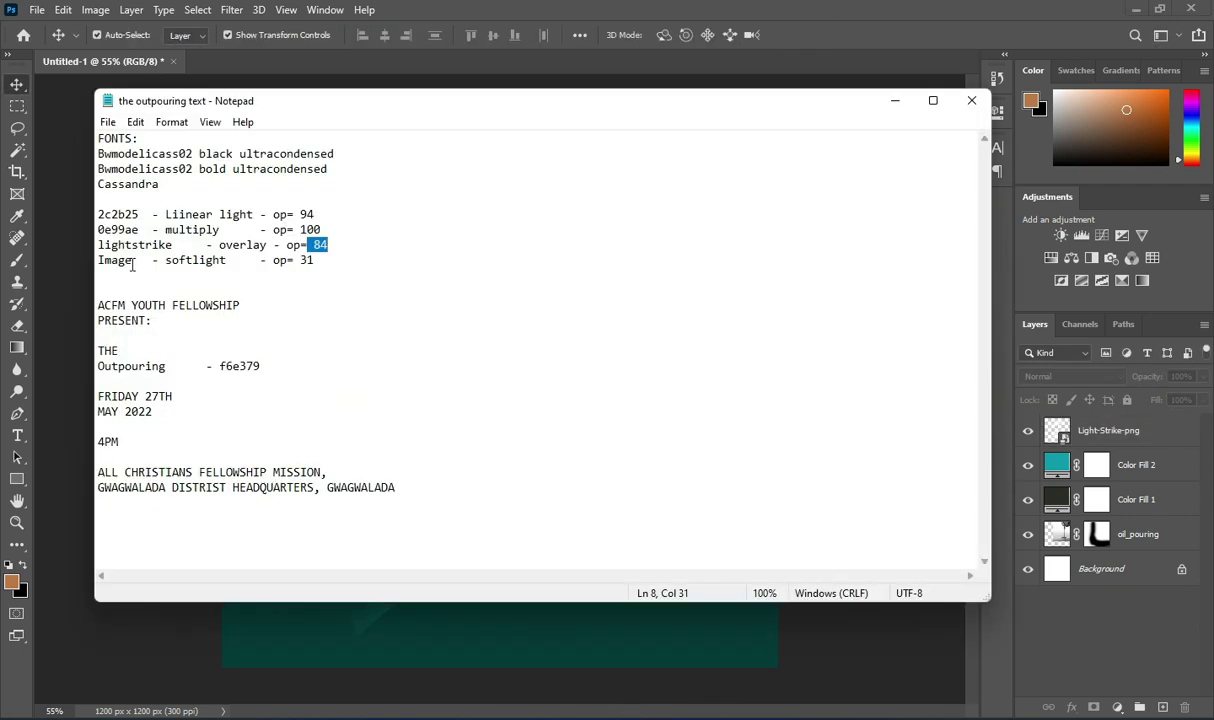
{"action": "left_click_drag", "start_coordinate": [133, 262], "coordinate": [92, 264]}
{"action": "left_click", "coordinate": [895, 104]}
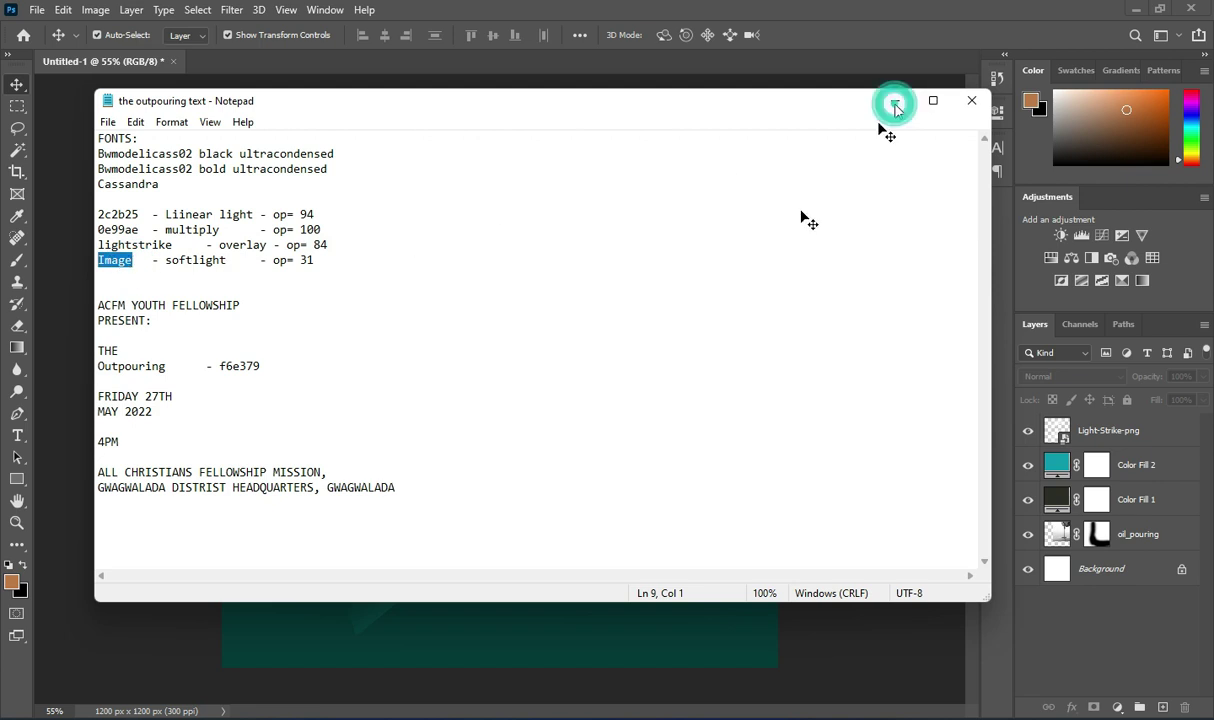
{"action": "key", "text": "alt+Tab"}
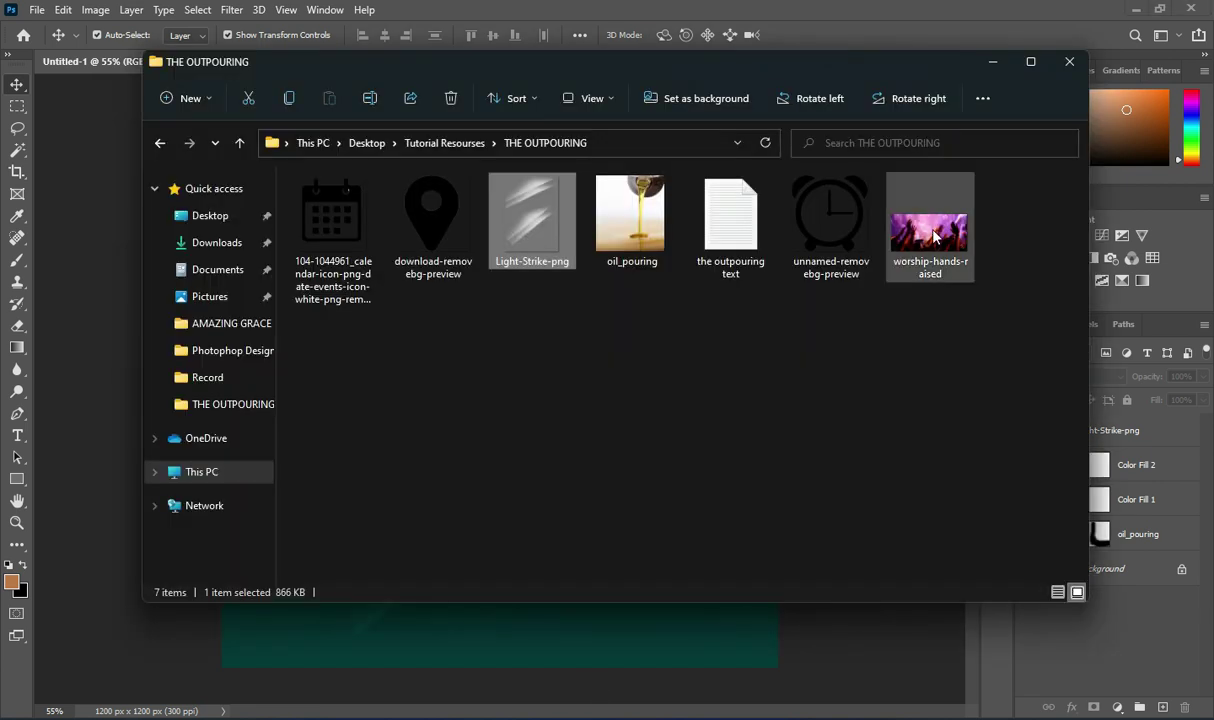
{"action": "left_click", "coordinate": [920, 250]}
{"action": "left_click_drag", "start_coordinate": [906, 288], "coordinate": [485, 530]}
{"action": "left_click_drag", "start_coordinate": [500, 396], "coordinate": [499, 377]}
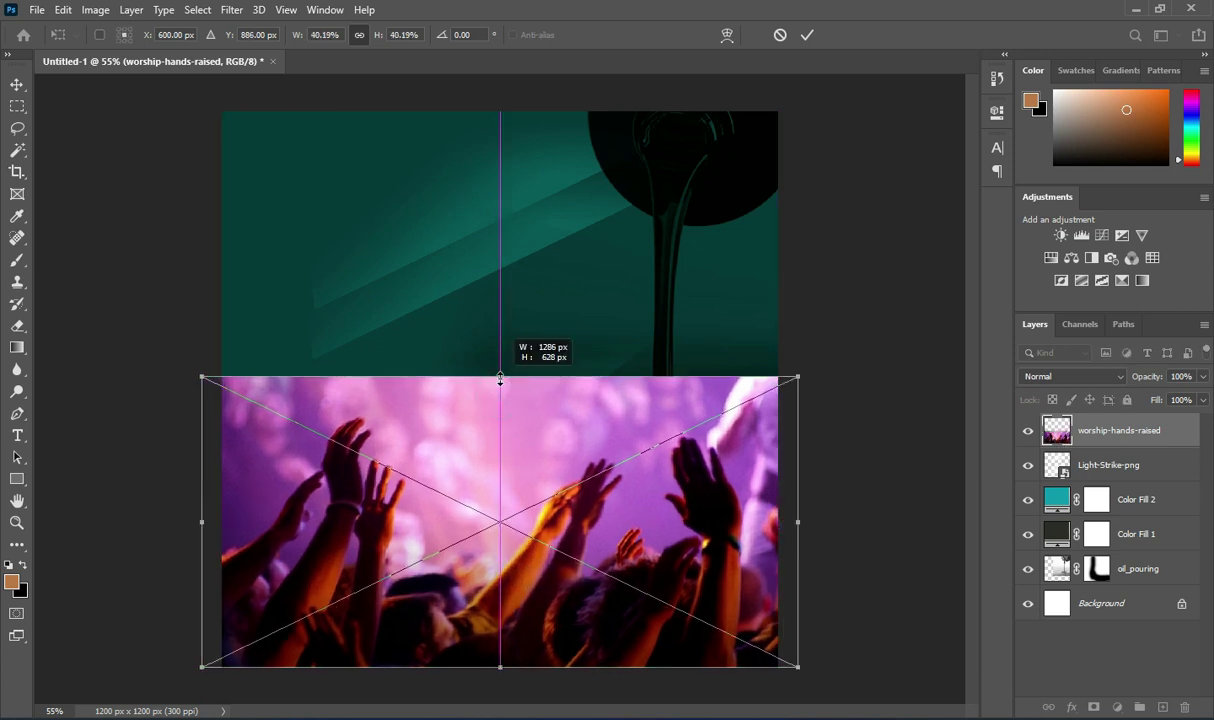
{"action": "left_click_drag", "start_coordinate": [486, 502], "coordinate": [490, 517]}
{"action": "key", "text": "Return"}
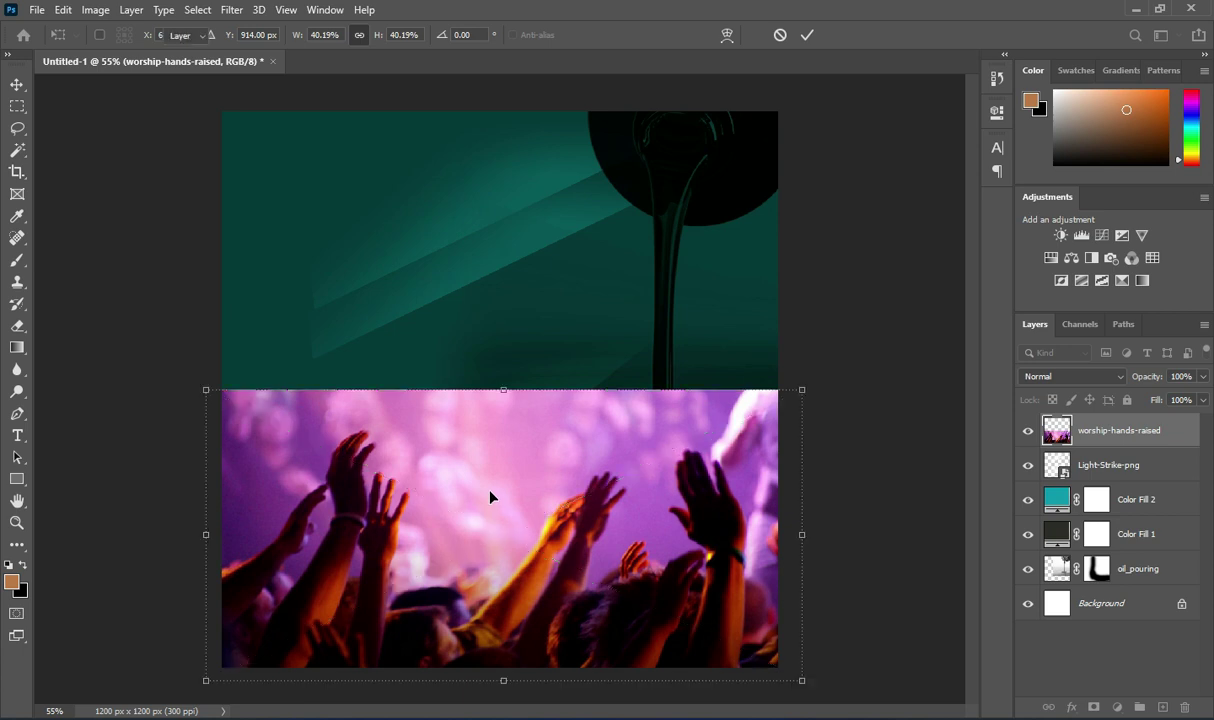
{"action": "left_click_drag", "start_coordinate": [489, 490], "coordinate": [490, 476]}
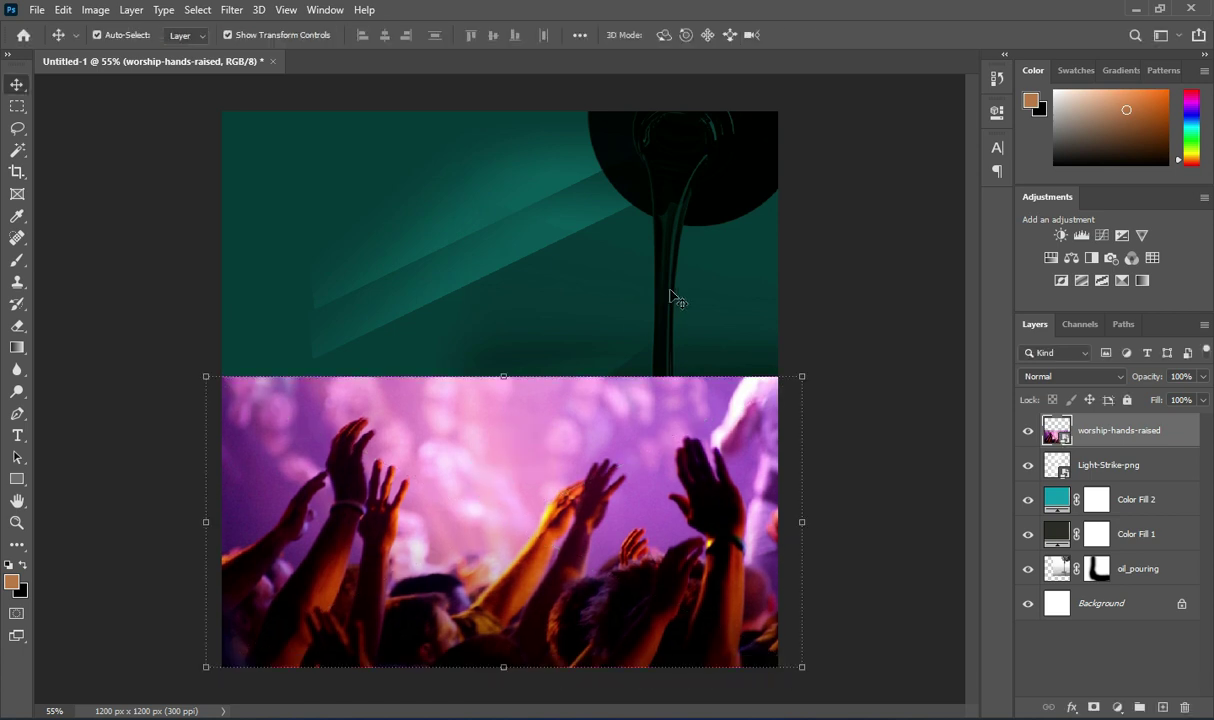
- Set the worship-hands-raised layer to Soft Light blending at 31% opacity
{"action": "left_click", "coordinate": [1057, 384]}
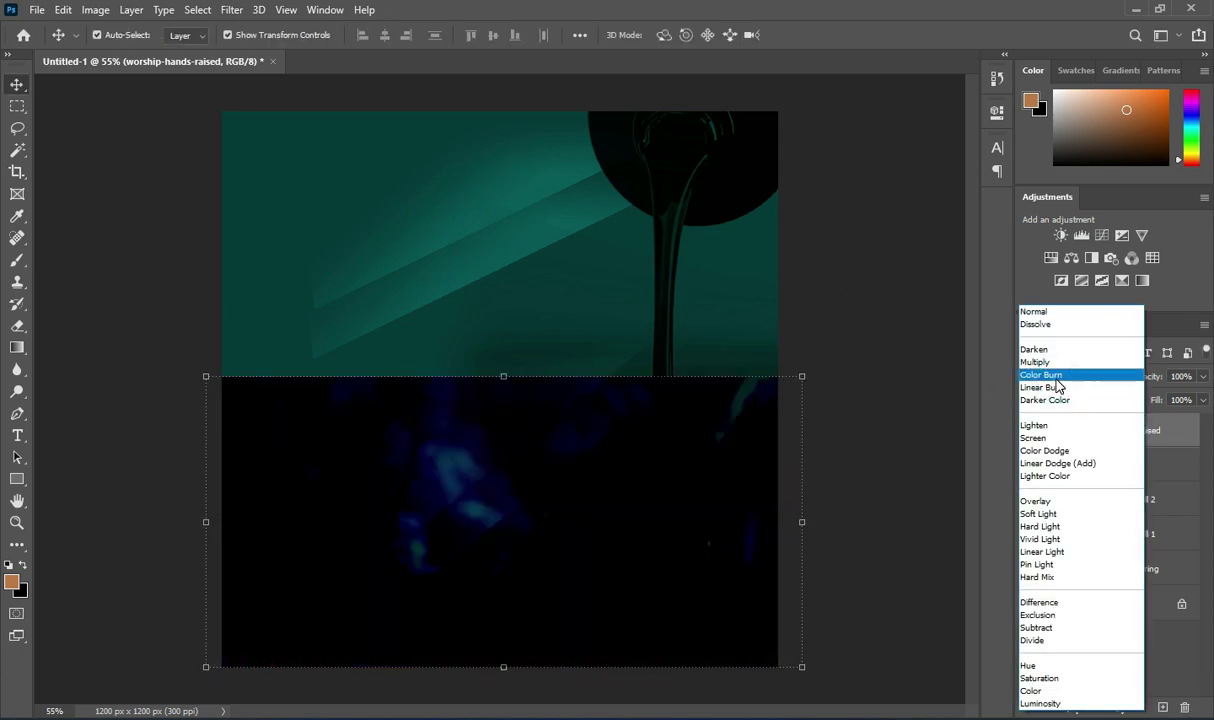
{"action": "left_click", "coordinate": [1049, 515]}
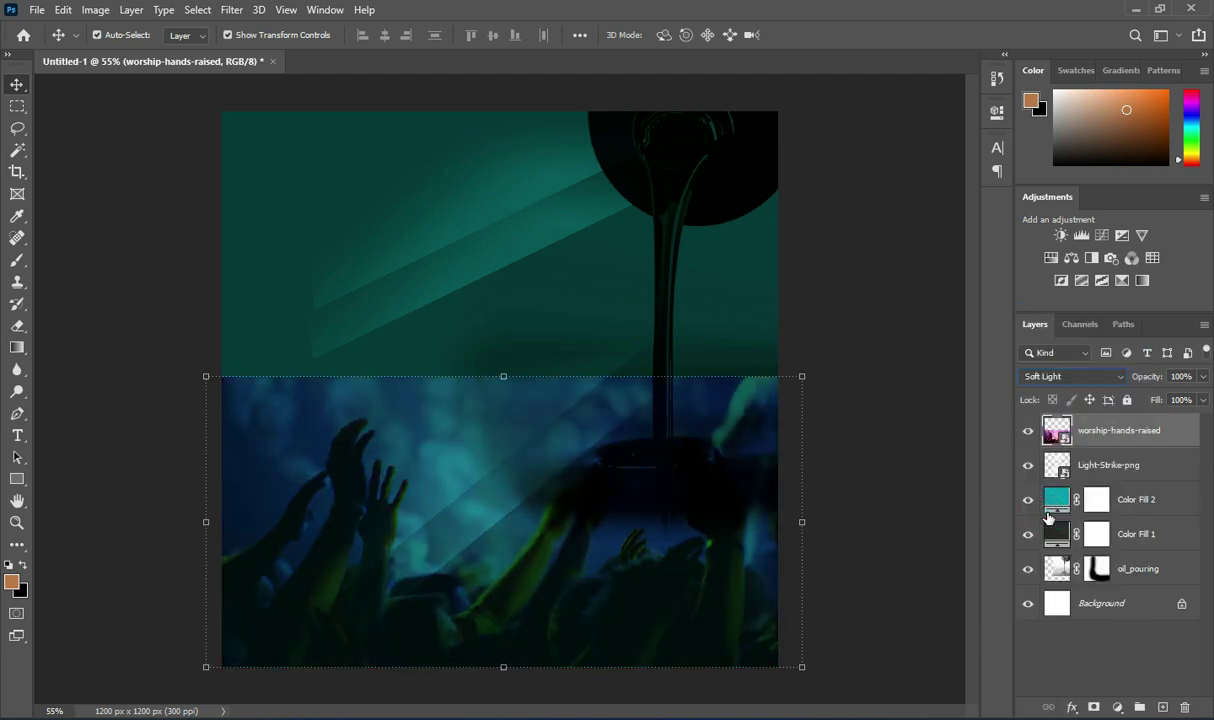
{"action": "left_click", "coordinate": [1176, 376]}
{"action": "type", "text": "31"}
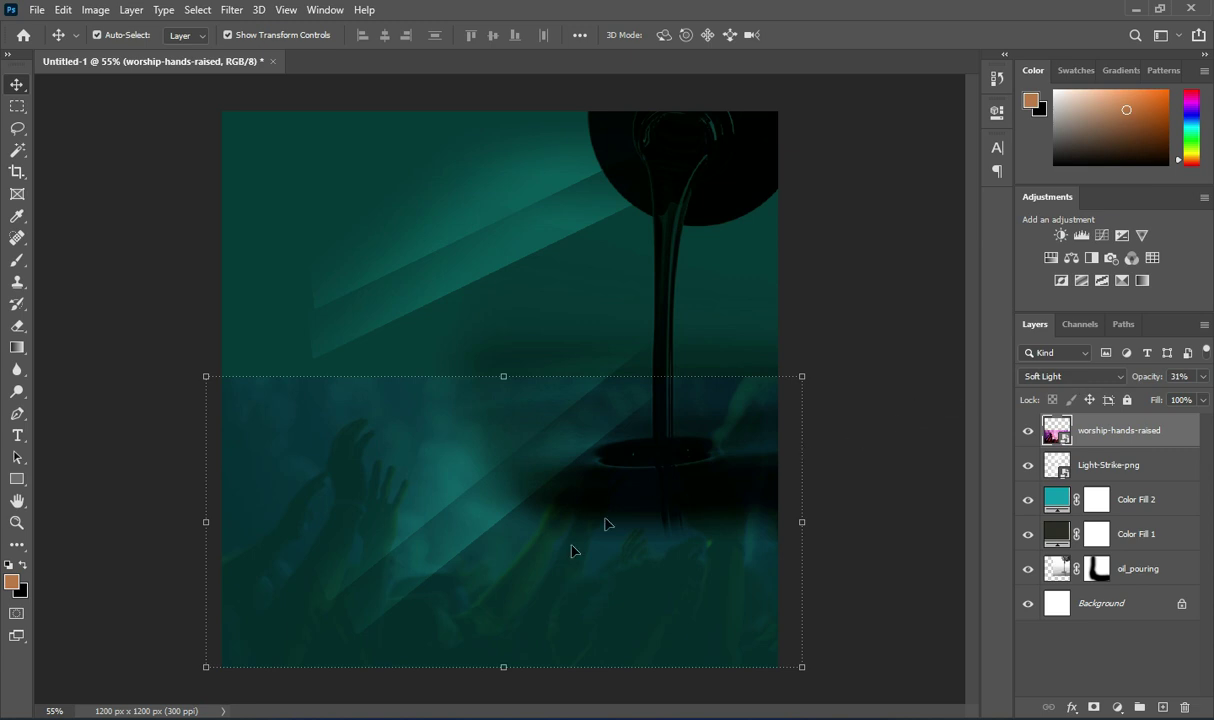
- Add a mask to worship-hands-raised and paint black to hide its hard edge
{"action": "left_click", "coordinate": [1101, 706]}
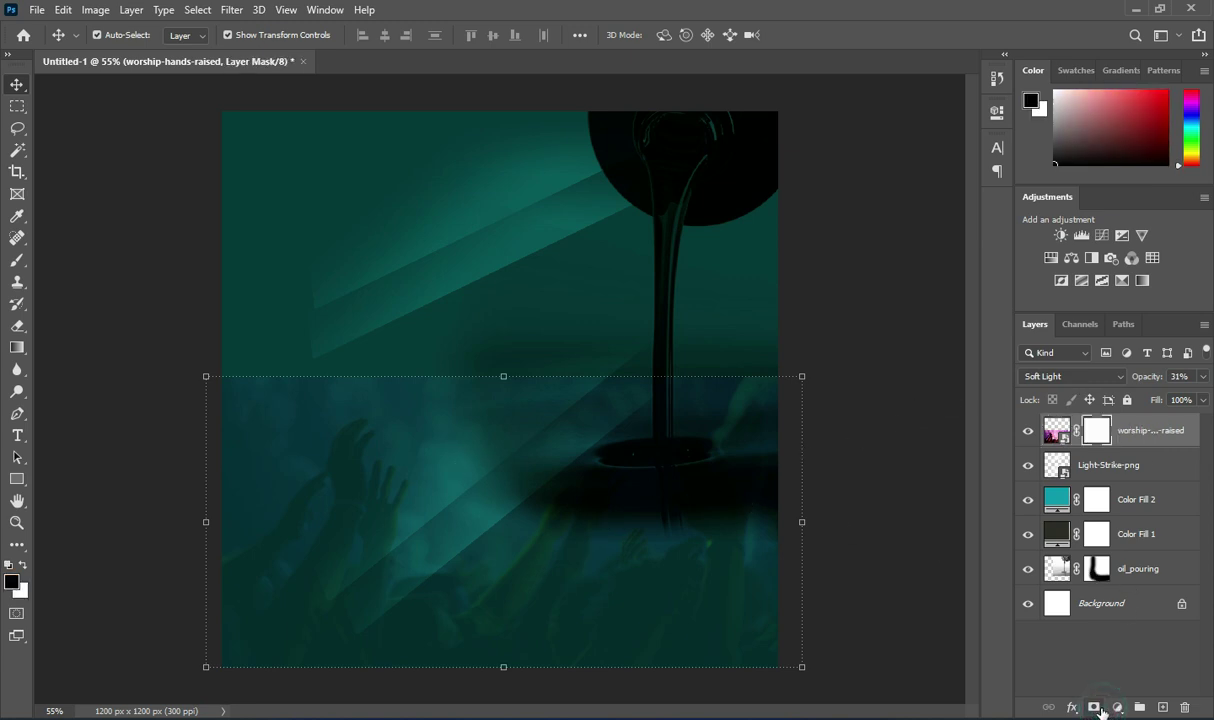
{"action": "left_click", "coordinate": [17, 259]}
{"action": "left_click", "coordinate": [206, 360]}
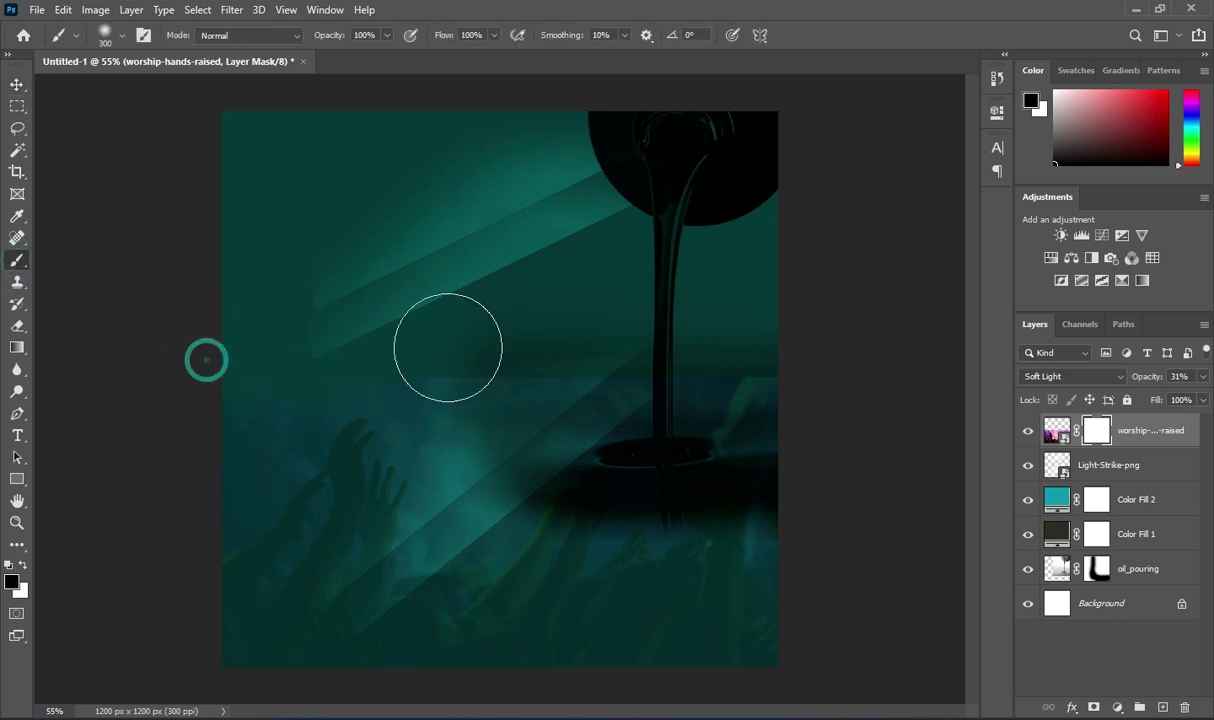
{"action": "left_click", "coordinate": [786, 360], "text": "shift"}
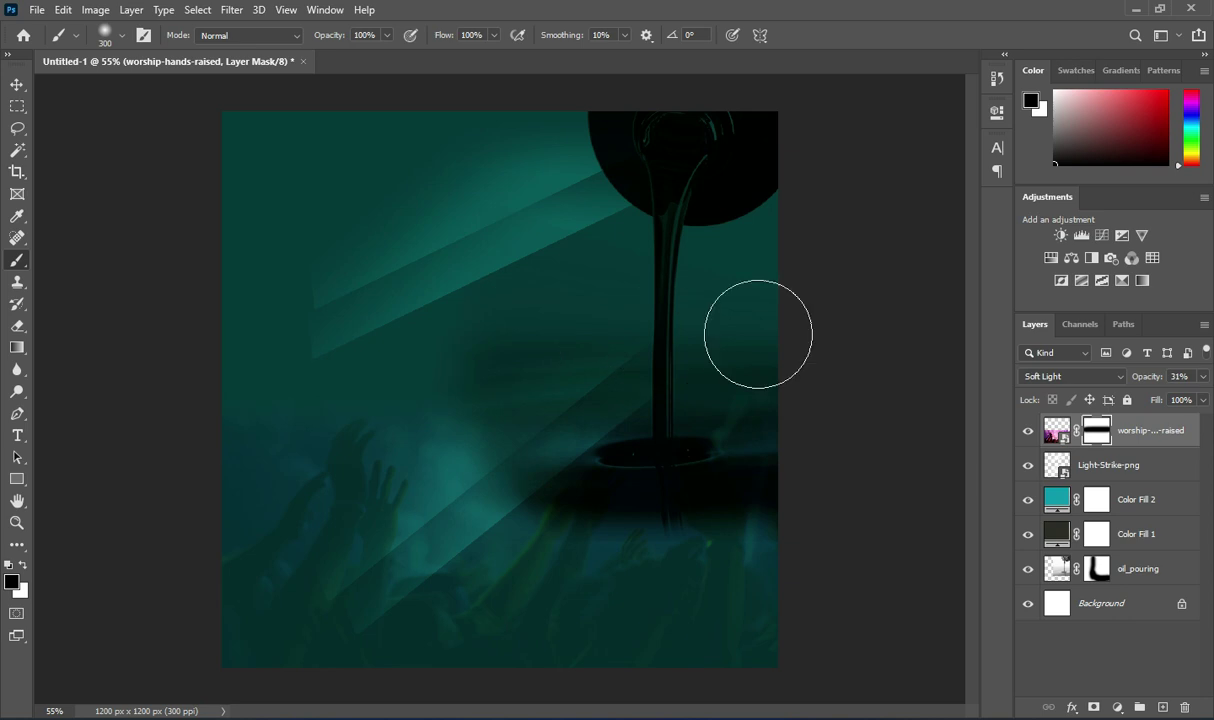
{"action": "left_click", "coordinate": [17, 84]}
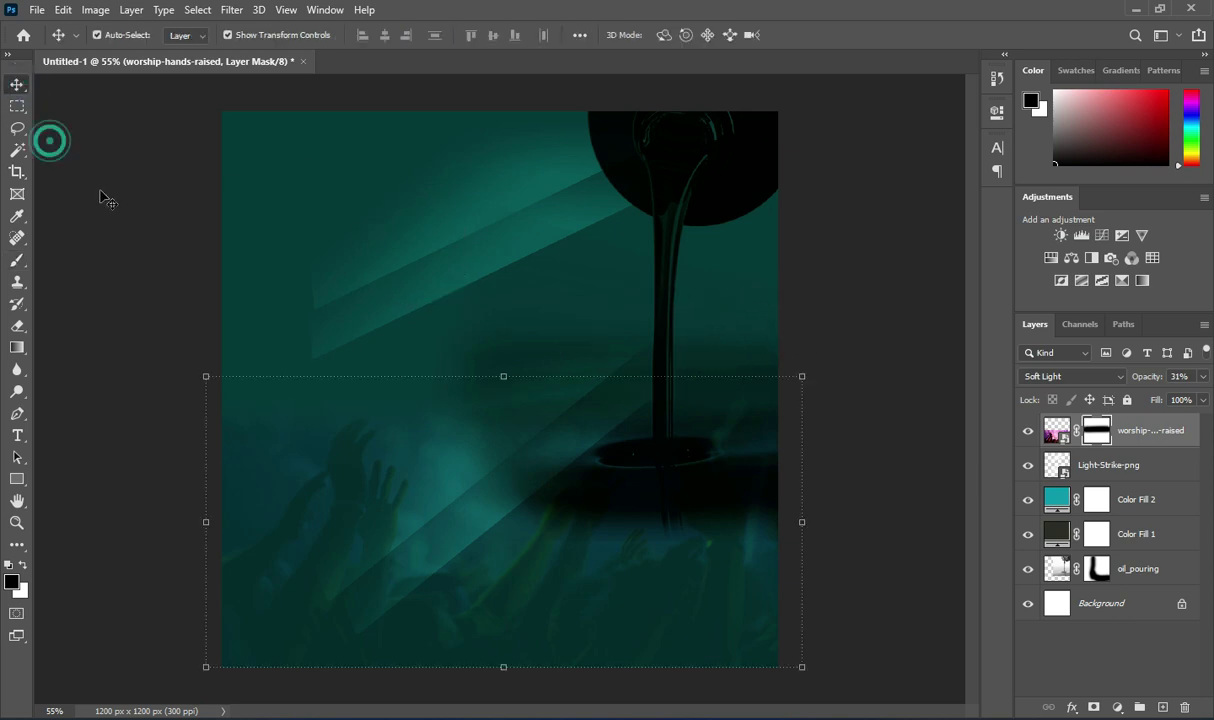
- Mask Light-Strike-png and paint out the streaks near the flyer's left edge
{"action": "left_click", "coordinate": [345, 278]}
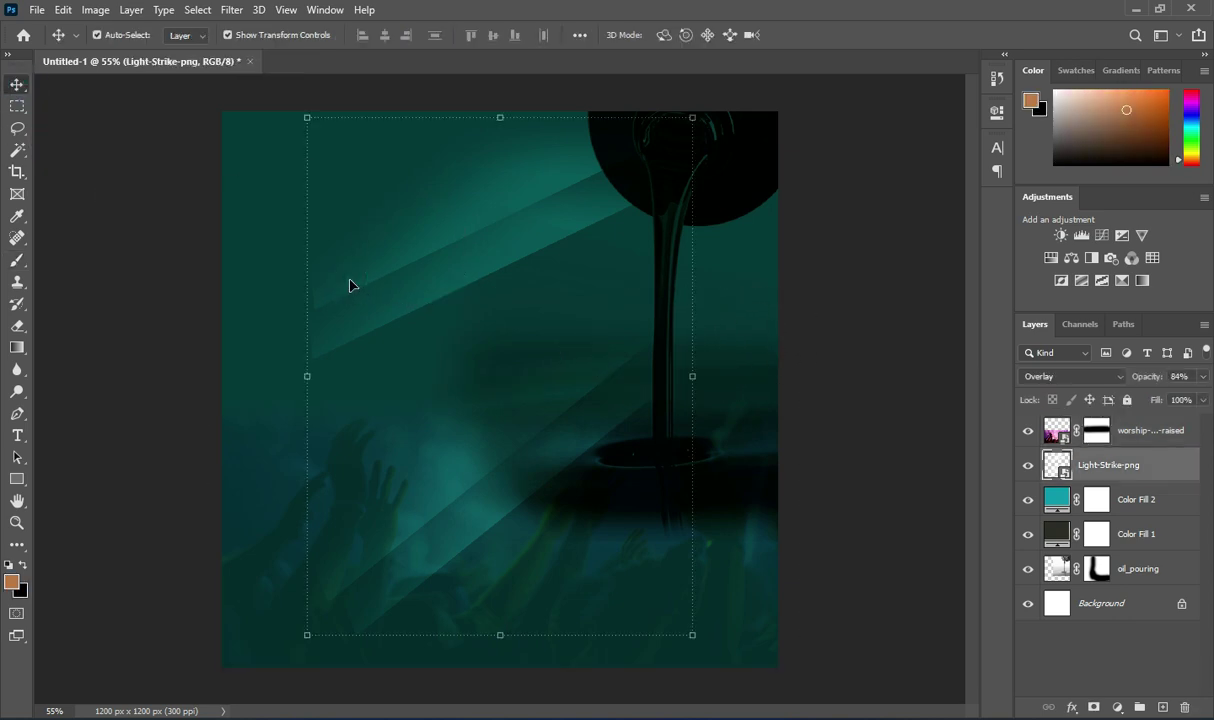
{"action": "left_click", "coordinate": [1092, 707]}
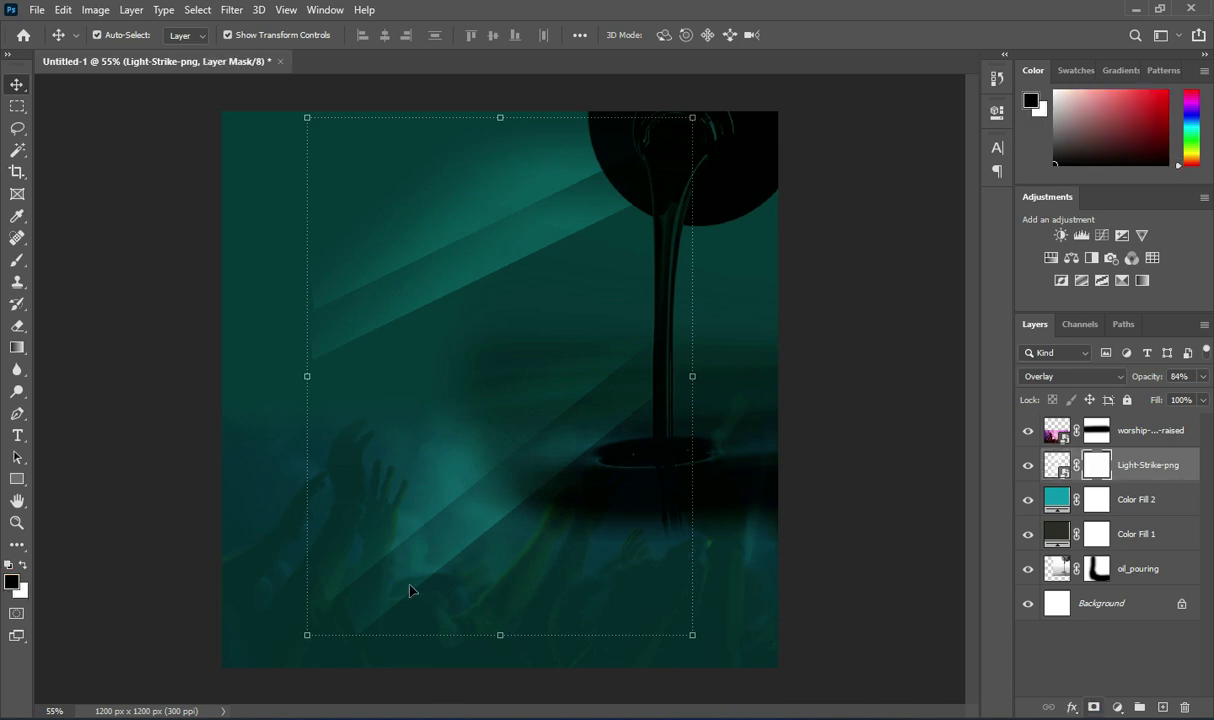
{"action": "left_click", "coordinate": [14, 262]}
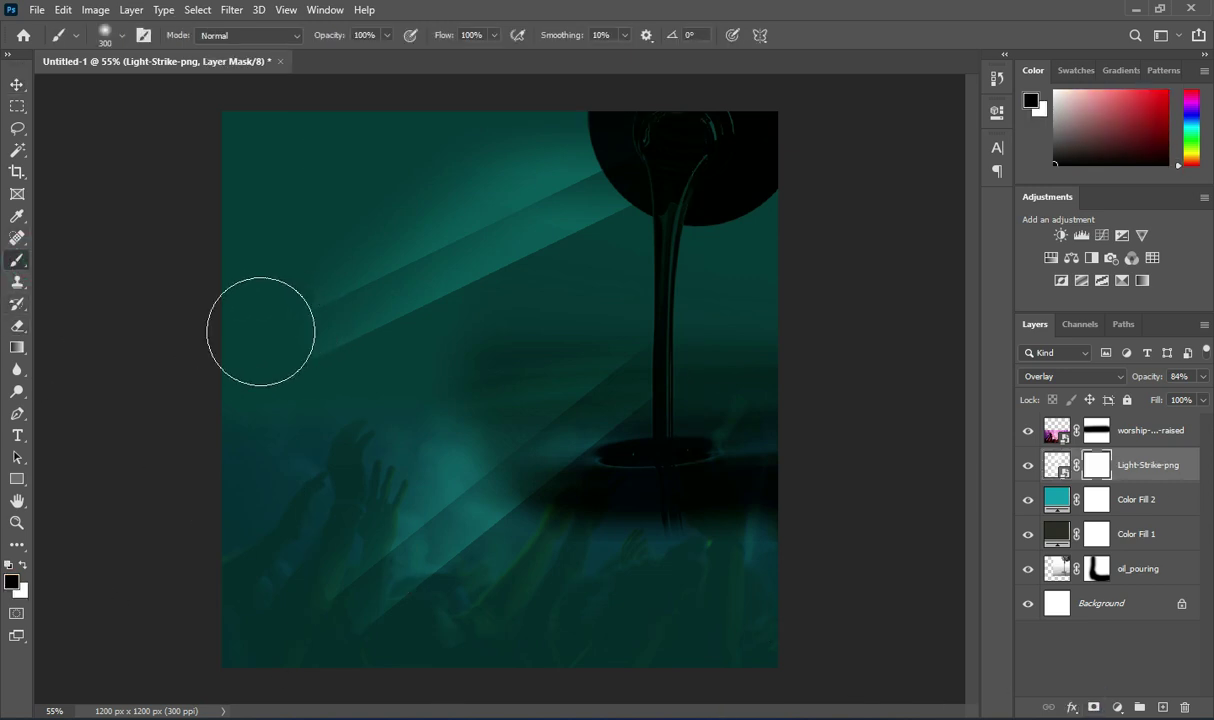
{"action": "mouse_move", "coordinate": [259, 289]}
{"action": "left_mouse_down"}
{"action": "mouse_move", "coordinate": [263, 371]}
{"action": "mouse_move", "coordinate": [263, 358]}
{"action": "left_mouse_up"}
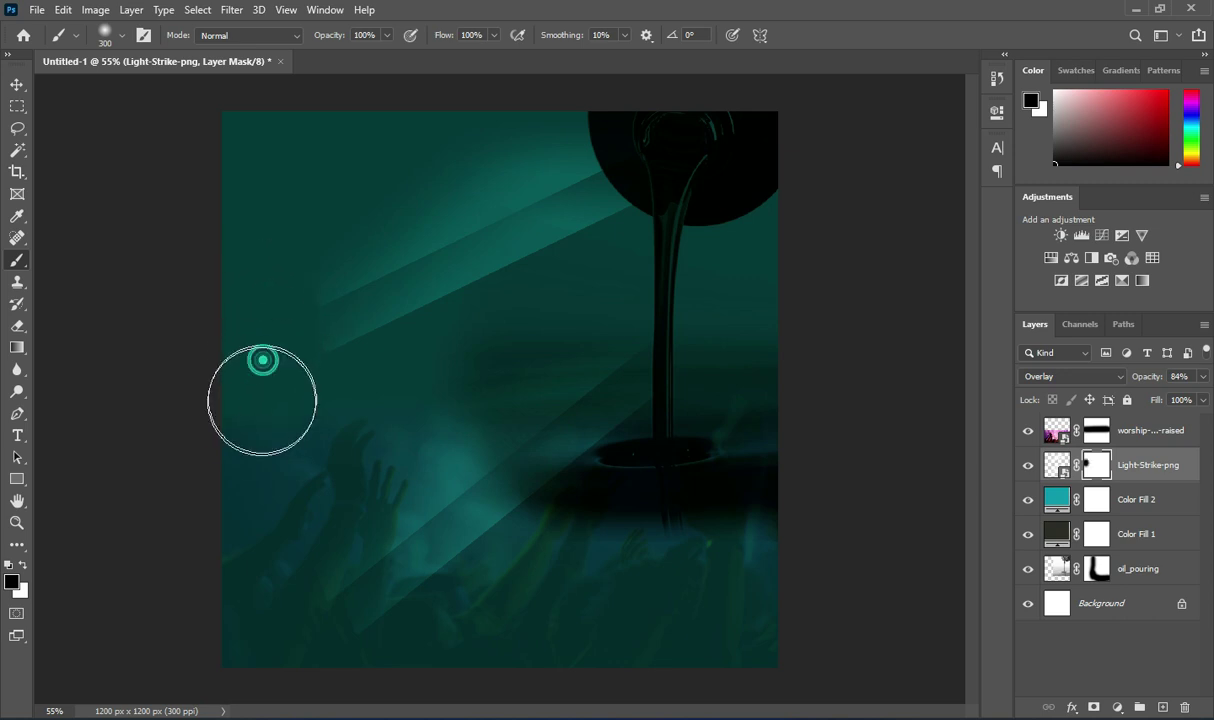
{"action": "left_click", "coordinate": [319, 618]}
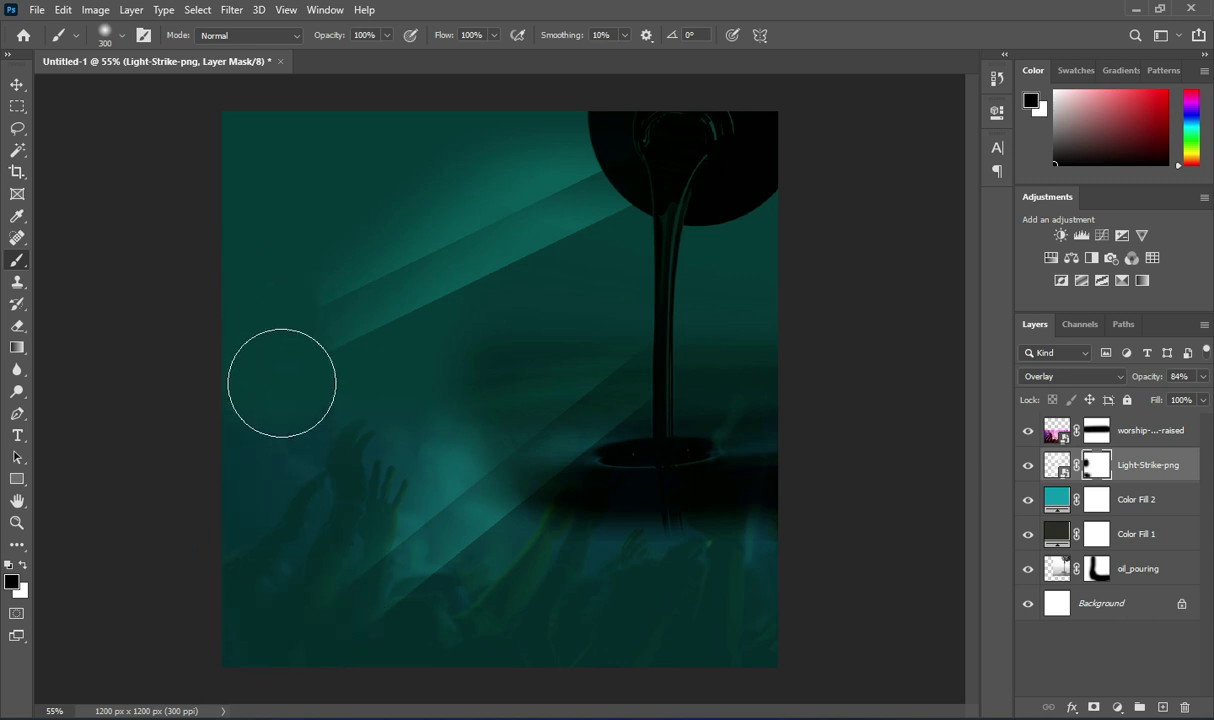
{"action": "left_click", "coordinate": [279, 379]}
{"action": "left_click", "coordinate": [17, 84]}
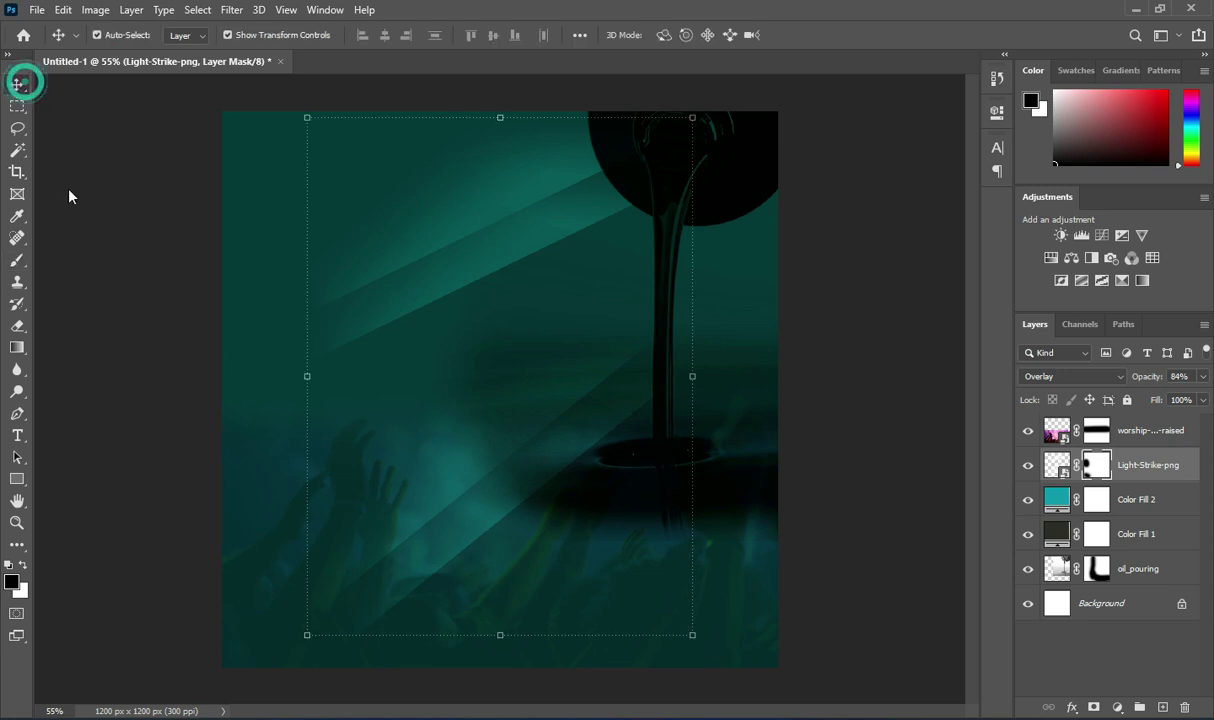
{"action": "left_click", "coordinate": [835, 342]}
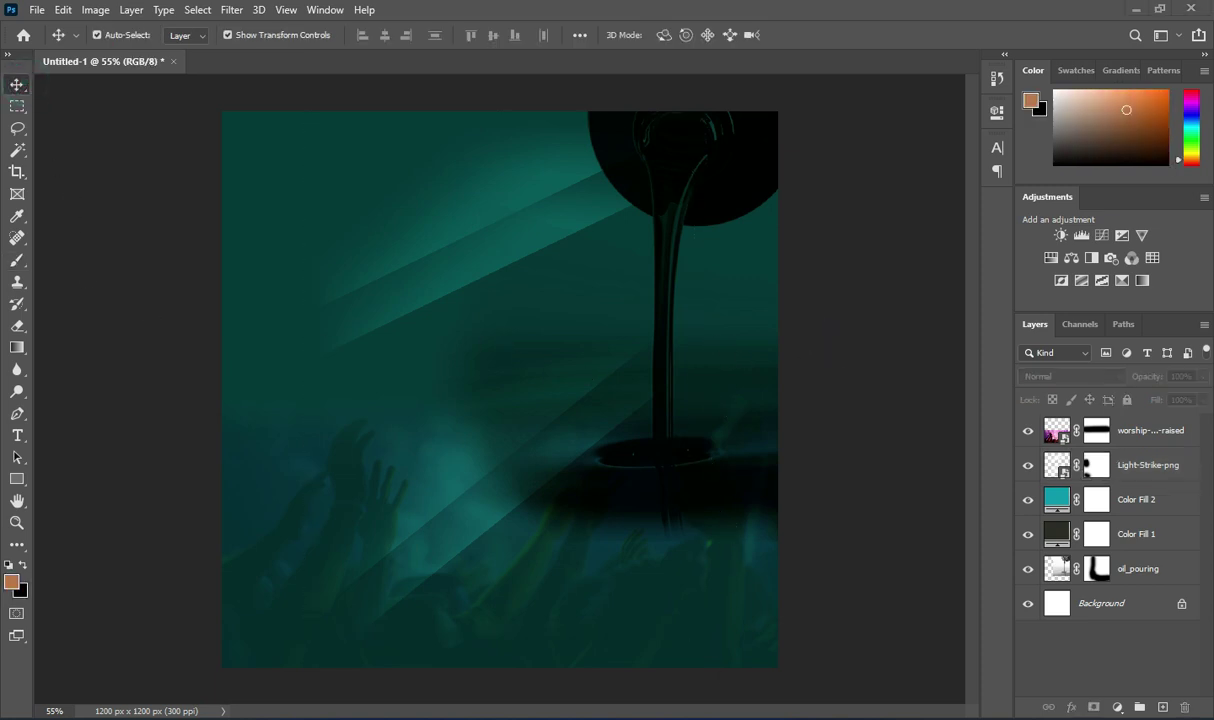
- Add white heading text 'ACFM YOUTH FELLOWSHIP' near the flyer top, pasted from the notes
{"action": "key", "text": "alt+Tab"}
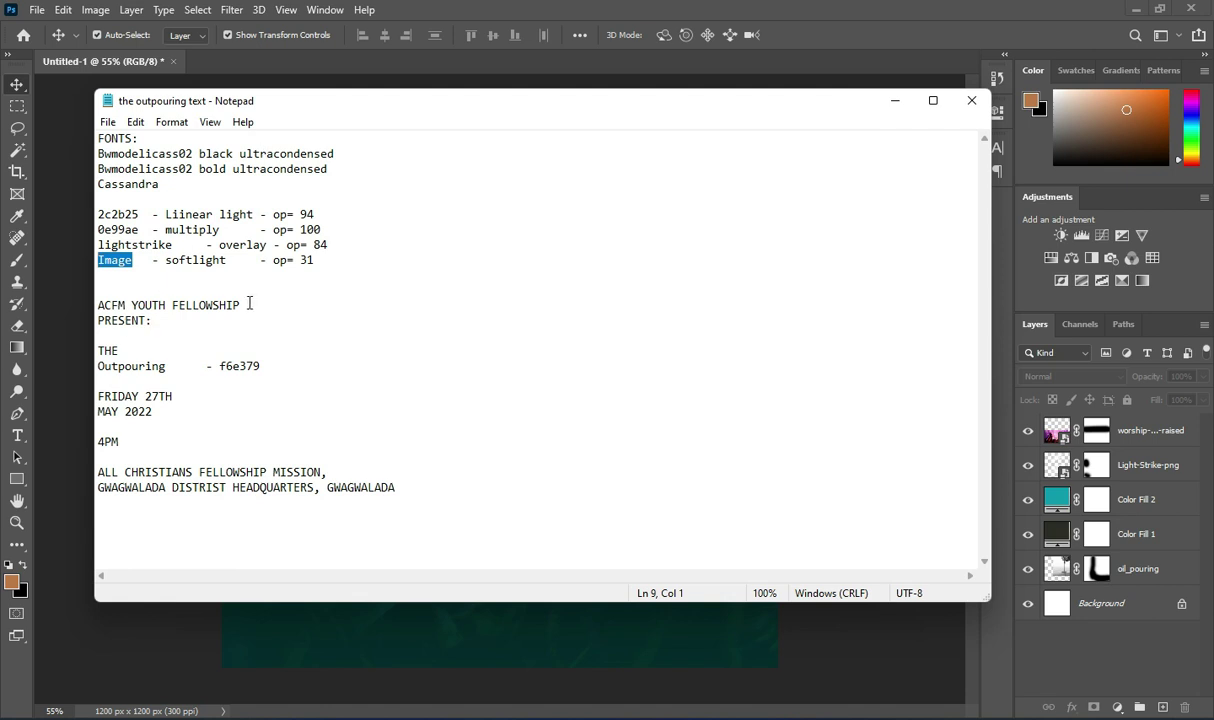
{"action": "left_click_drag", "start_coordinate": [247, 304], "coordinate": [99, 306]}
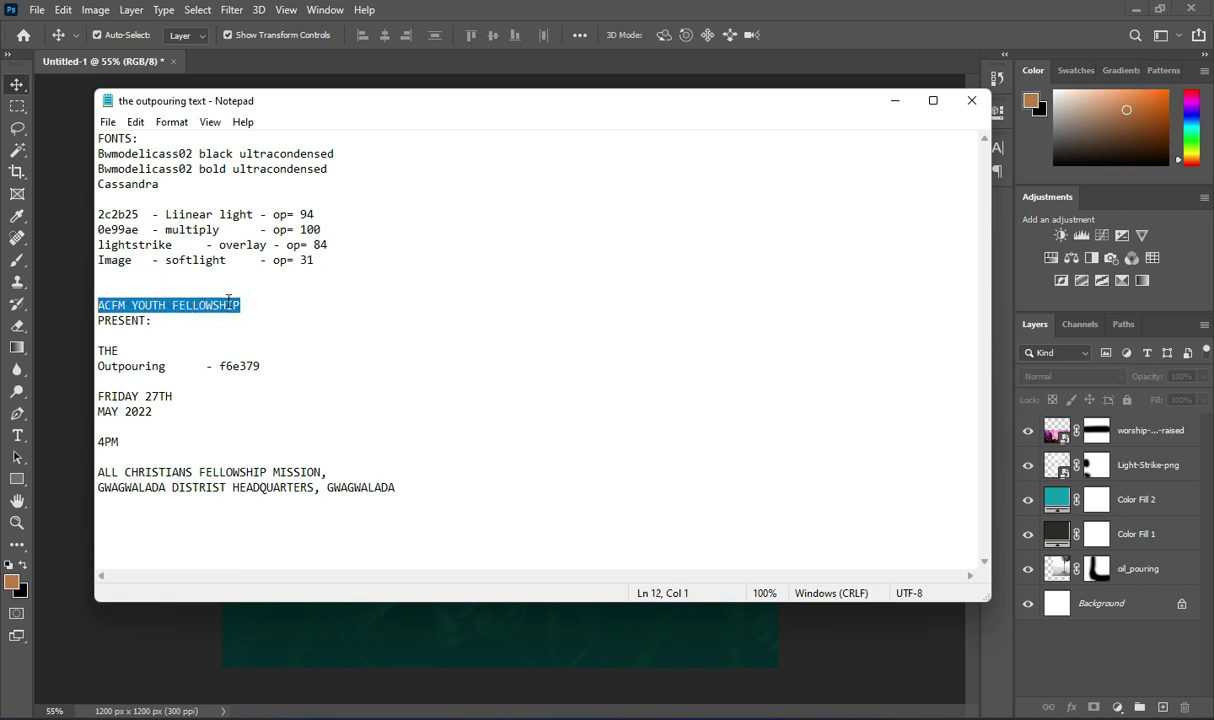
{"action": "left_click", "coordinate": [895, 101]}
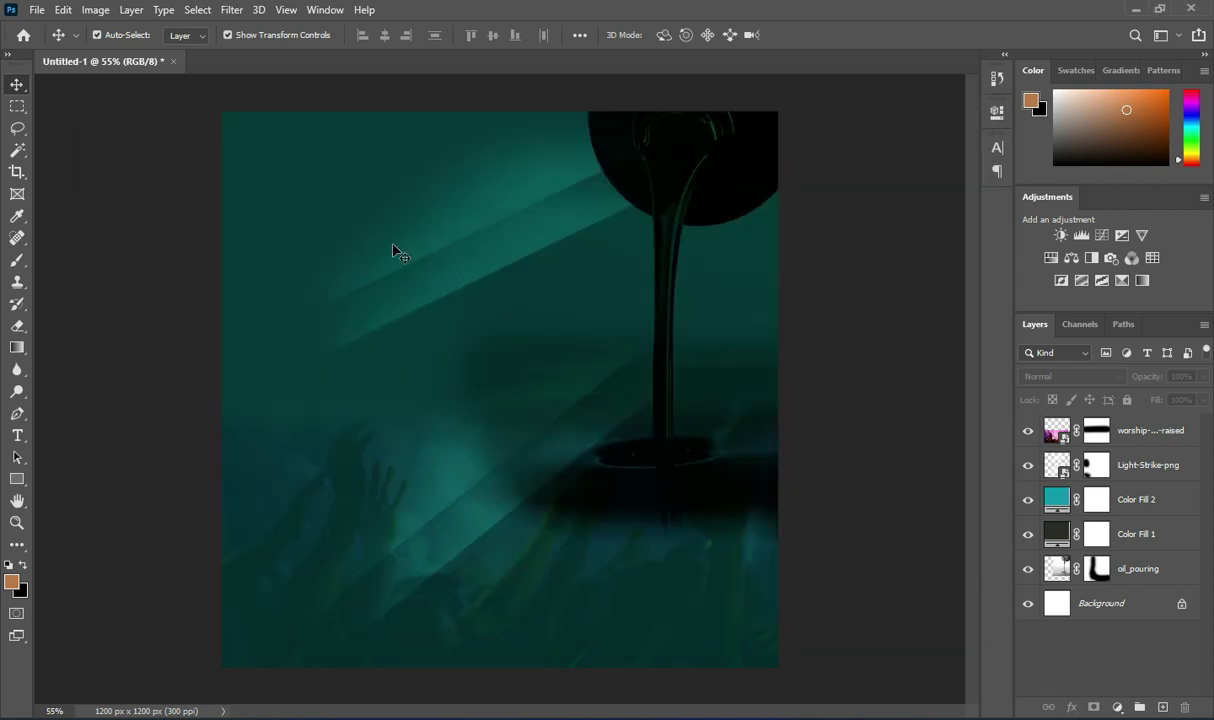
{"action": "key", "text": "t"}
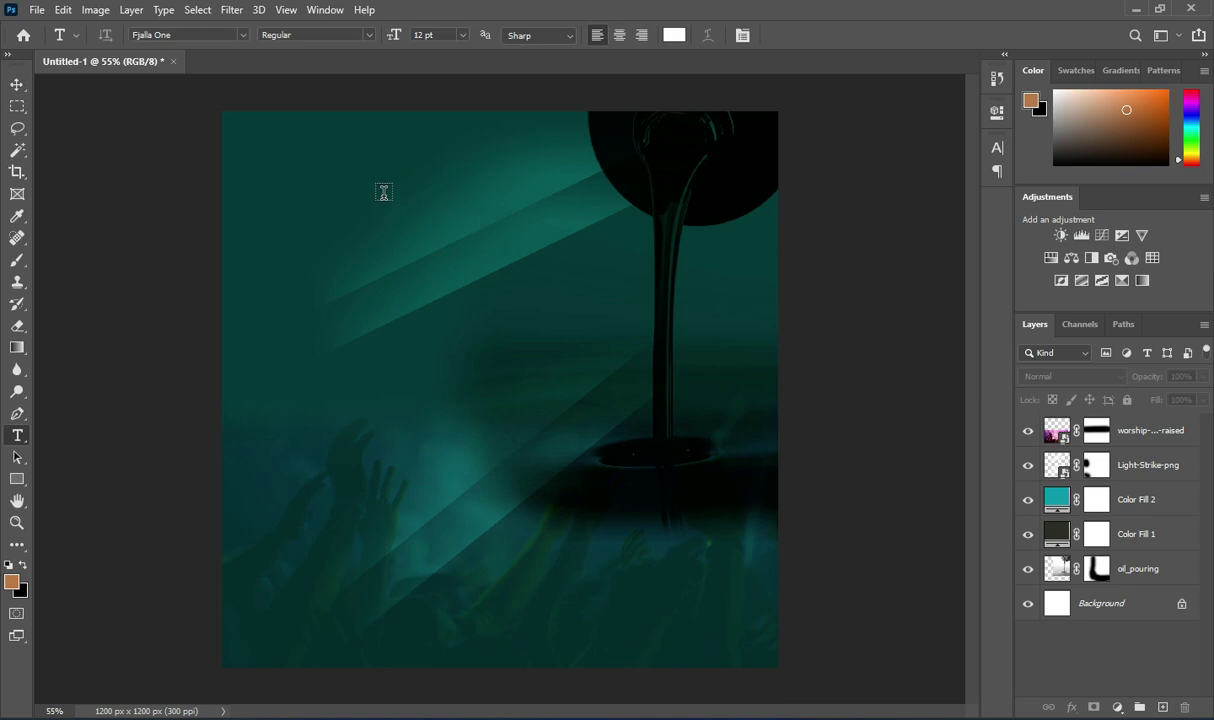
{"action": "scroll", "coordinate": [386, 142], "scroll_direction": "up", "scroll_amount": 1}
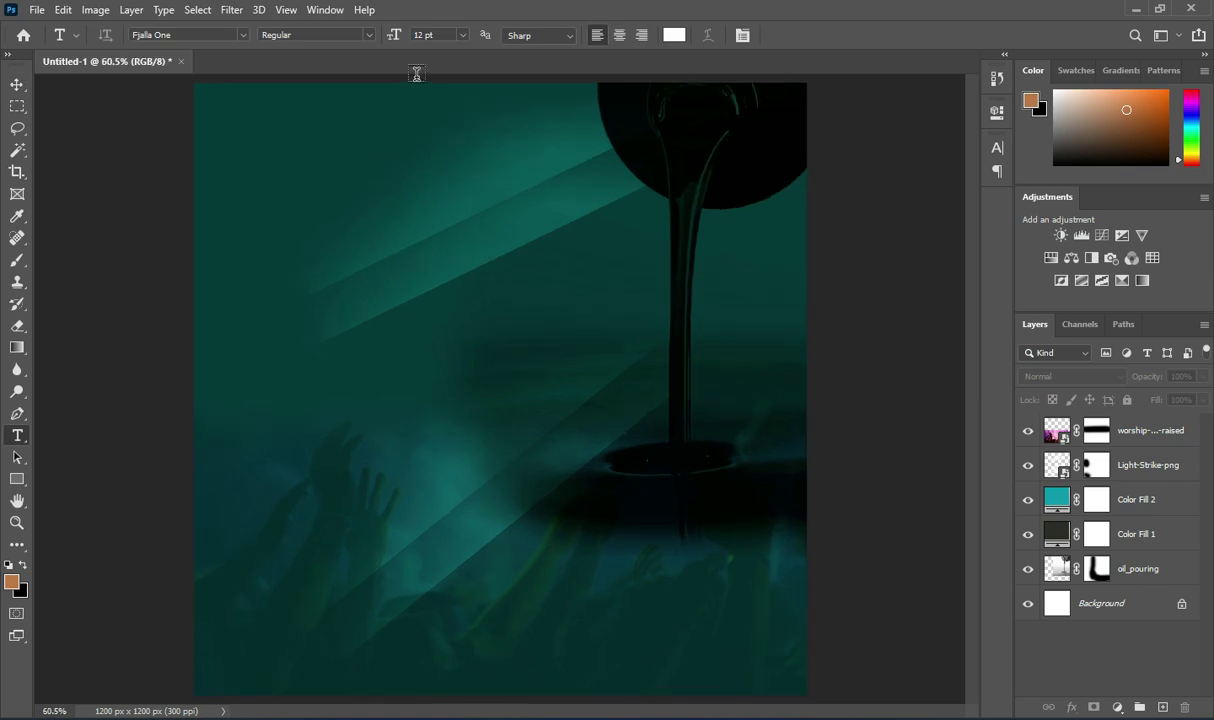
{"action": "left_click", "coordinate": [350, 104]}
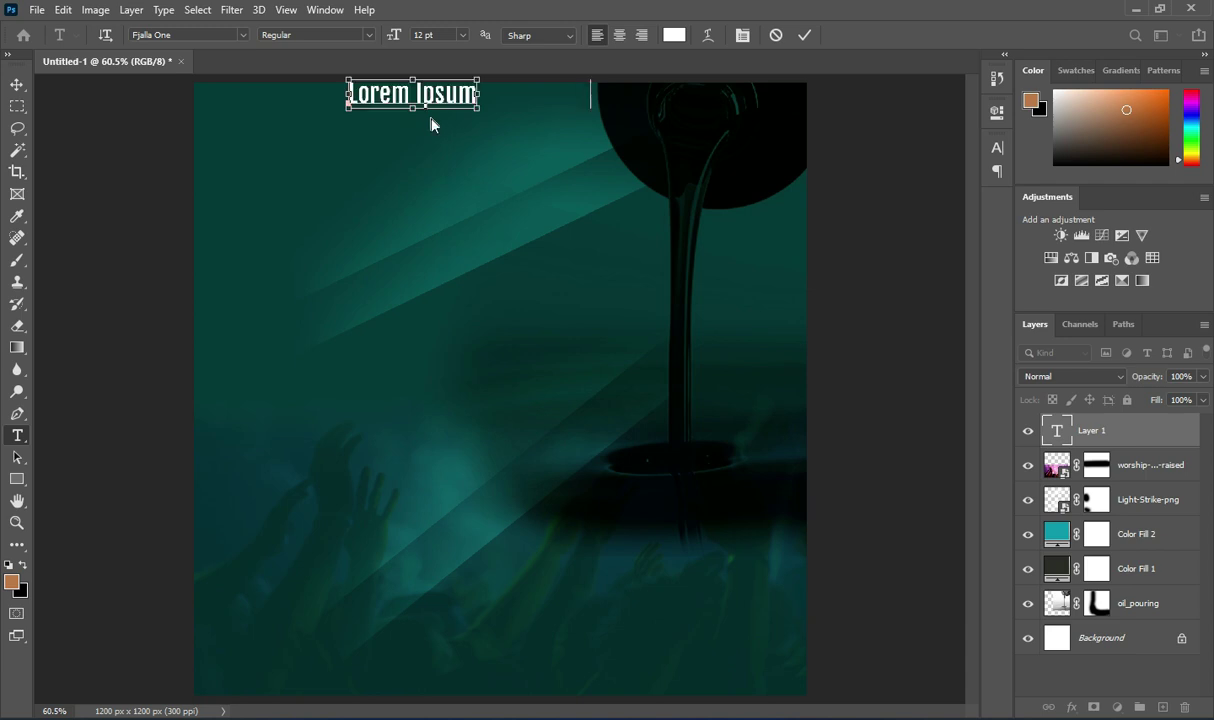
{"action": "type", "text": "ACFM YOUTH FELLOWSHIP"}
{"action": "left_click", "coordinate": [805, 36]}
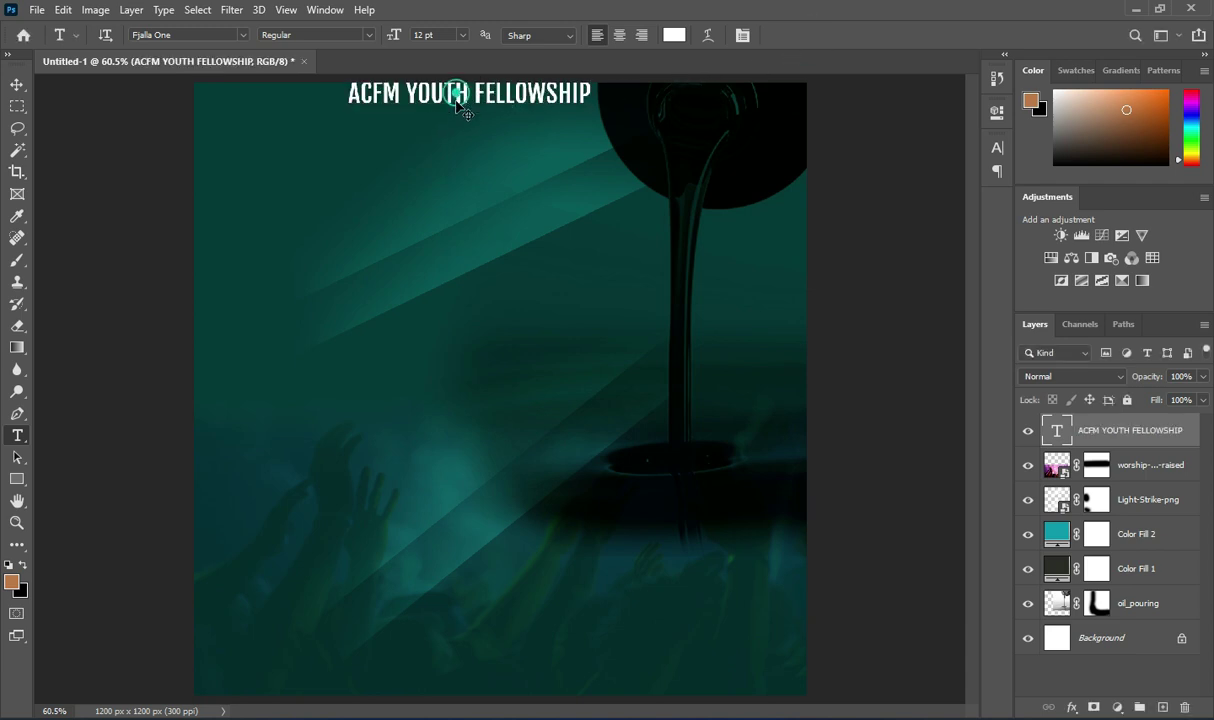
{"action": "left_click_drag", "start_coordinate": [462, 100], "coordinate": [464, 129]}
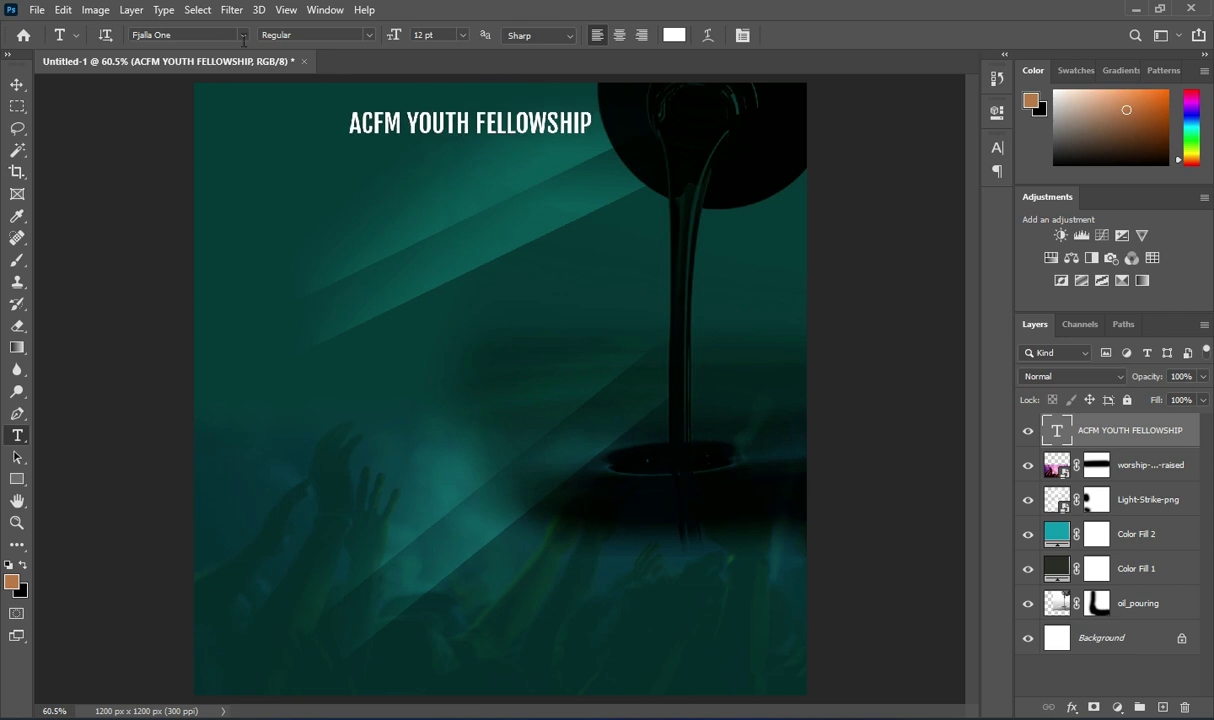
- Set the heading font to BwModelica-BlackUltraCondensed
{"action": "left_click", "coordinate": [242, 37]}
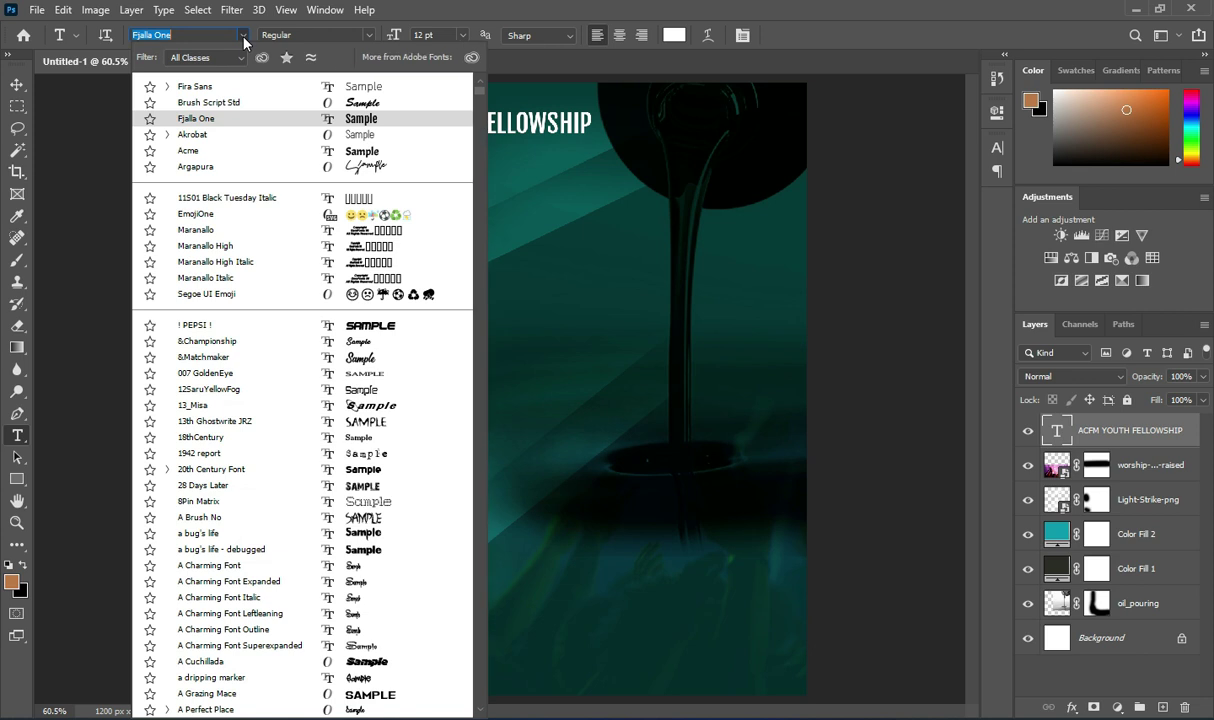
{"action": "type", "text": "bwm"}
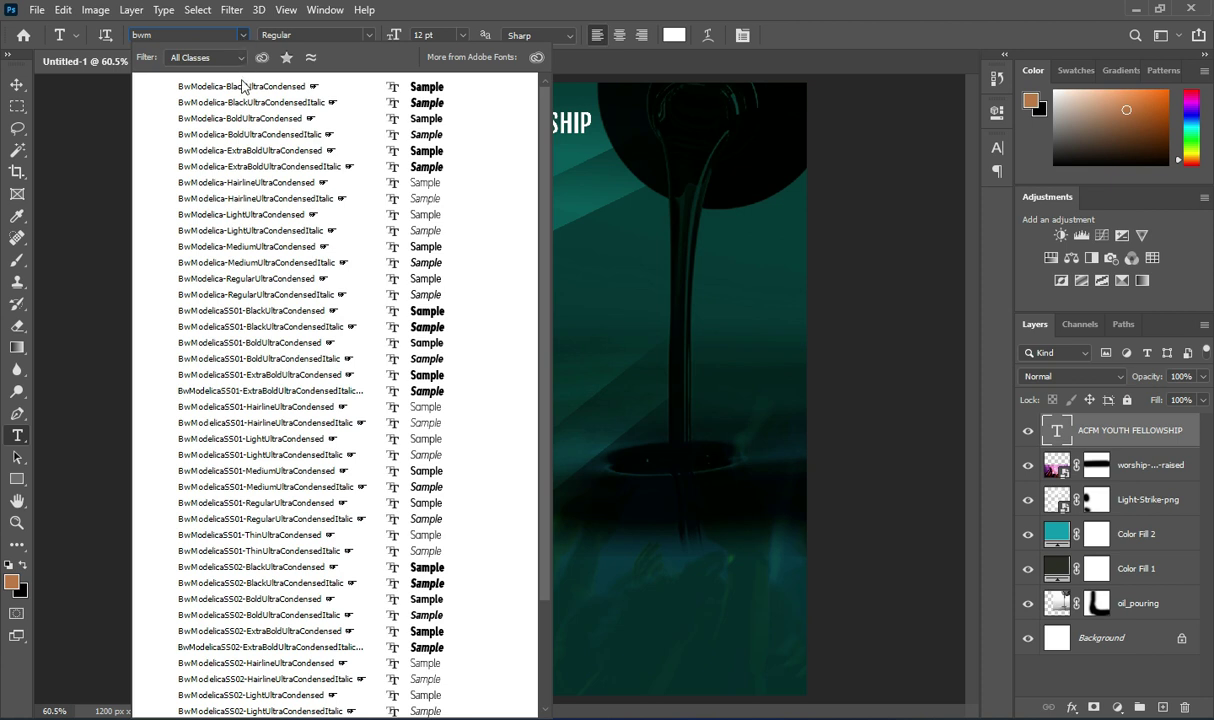
{"action": "left_click", "coordinate": [243, 86]}
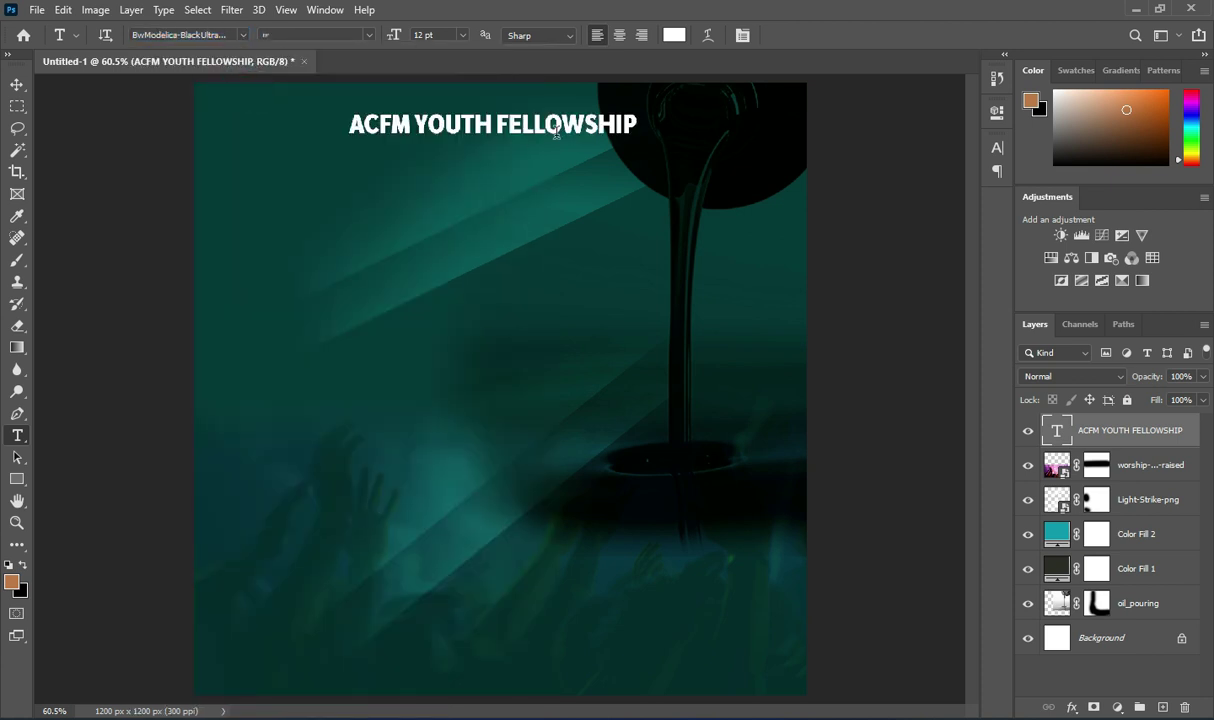
- Scale the heading to about 92% and shift it left
{"action": "left_click", "coordinate": [17, 84]}
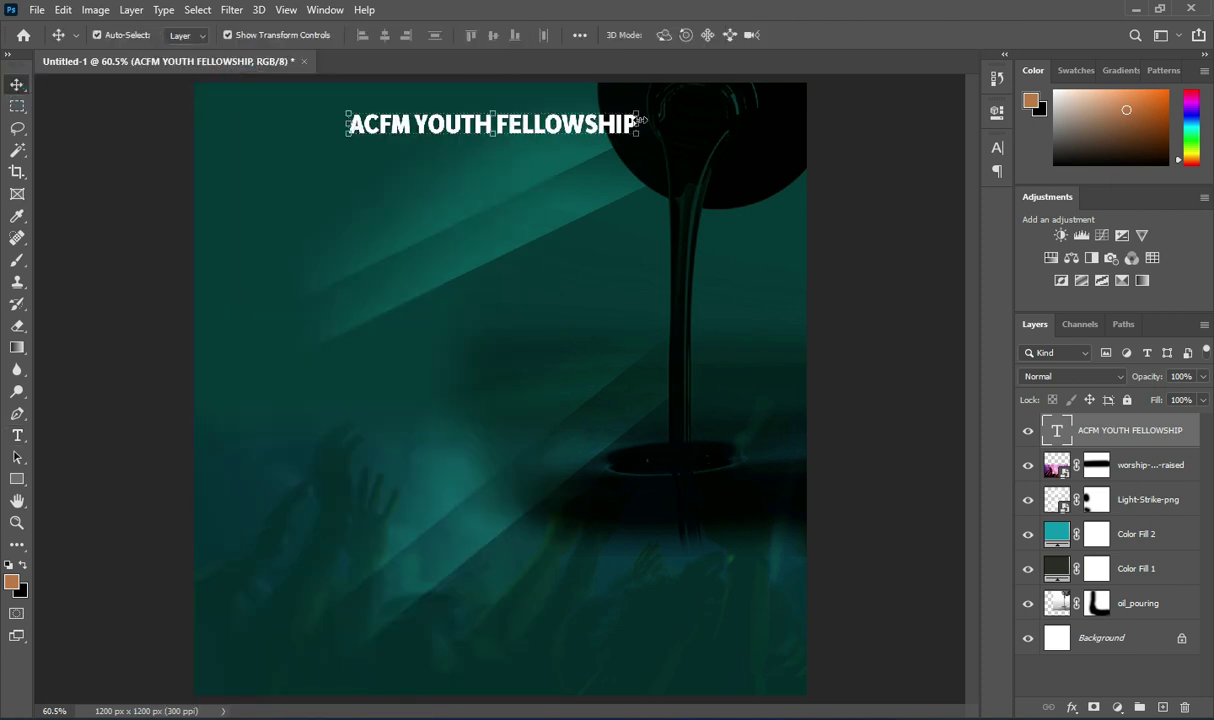
{"action": "left_click_drag", "start_coordinate": [638, 122], "coordinate": [615, 122]}
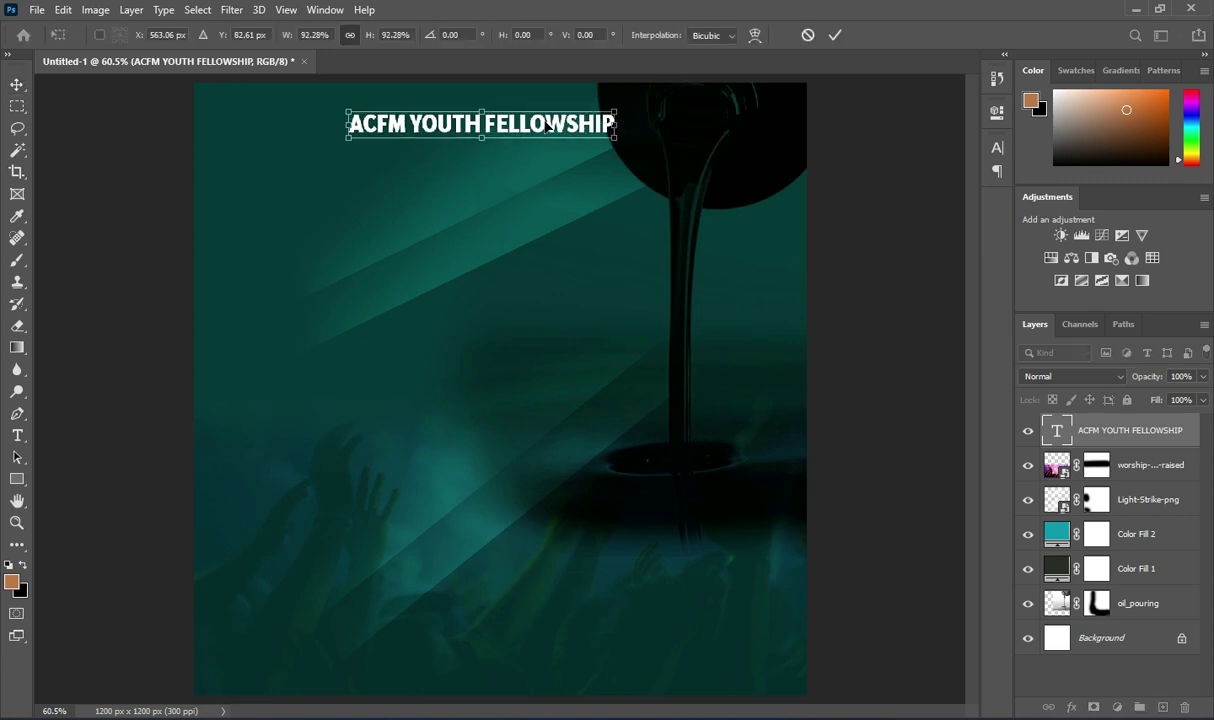
{"action": "left_click_drag", "start_coordinate": [533, 120], "coordinate": [497, 114]}
{"action": "left_click", "coordinate": [829, 36]}
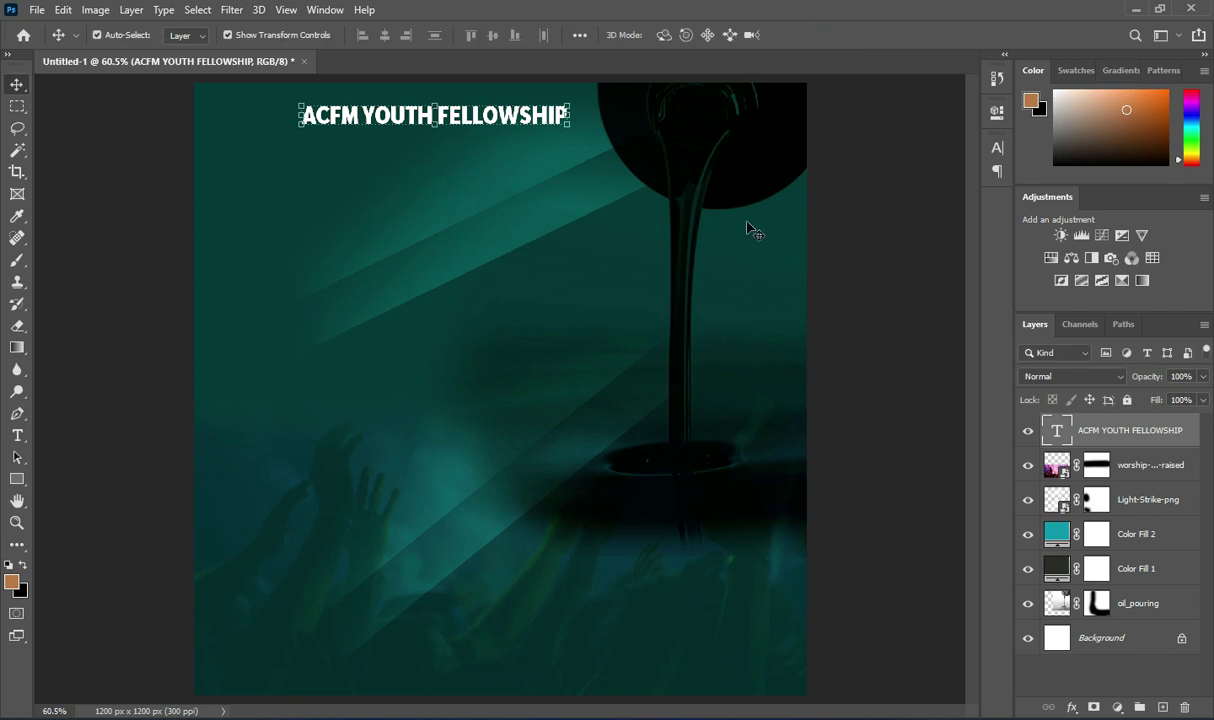
{"action": "left_click", "coordinate": [924, 256]}
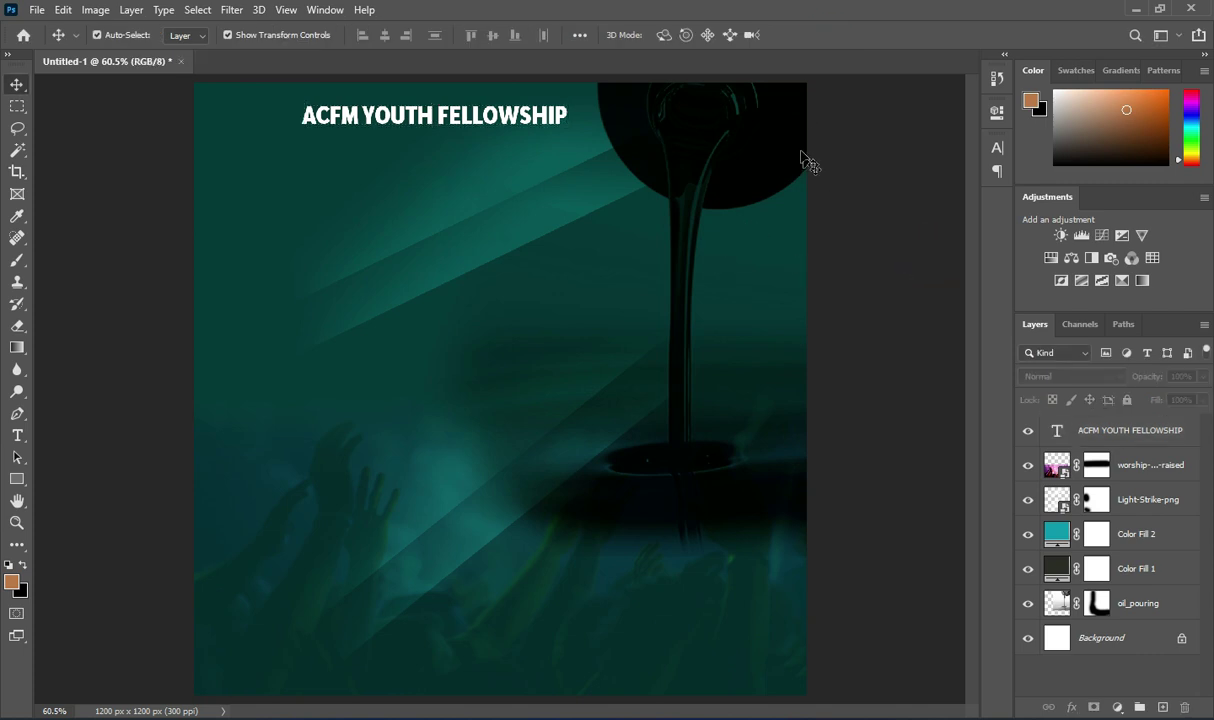
- Lower the oil_pouring layer's opacity to 55%
{"action": "left_click", "coordinate": [746, 118]}
{"action": "left_click", "coordinate": [1137, 603]}
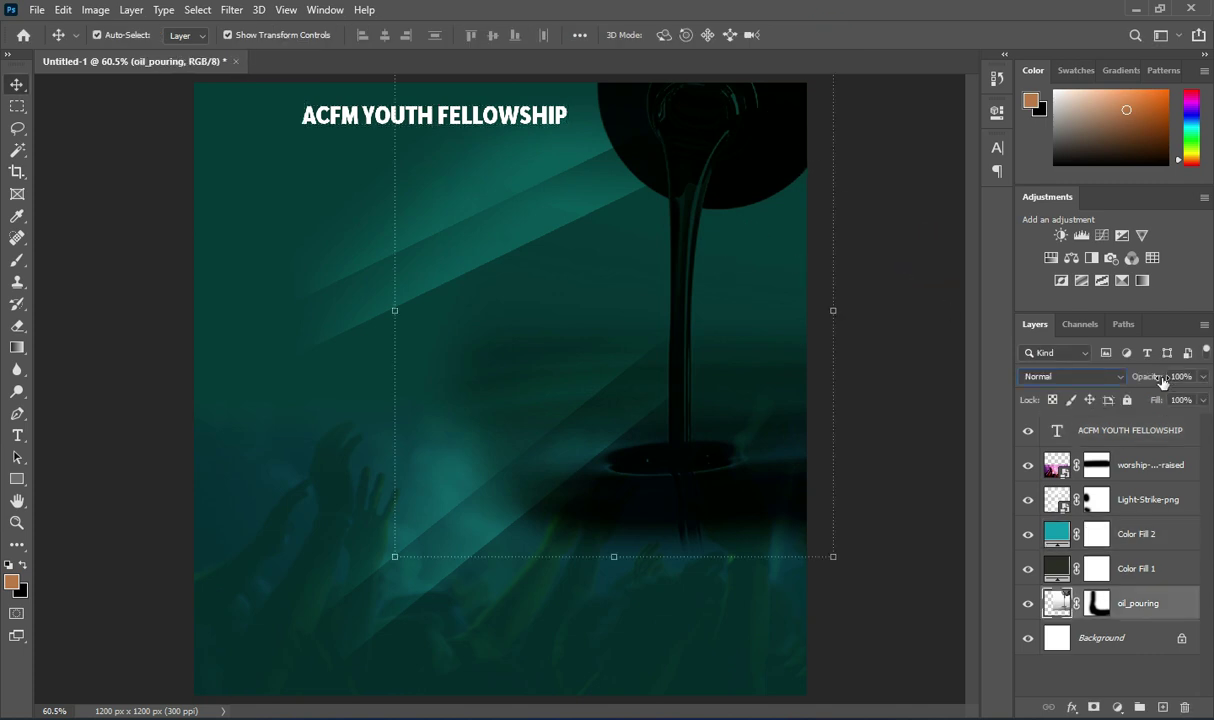
{"action": "left_click_drag", "start_coordinate": [1165, 379], "coordinate": [1127, 385]}
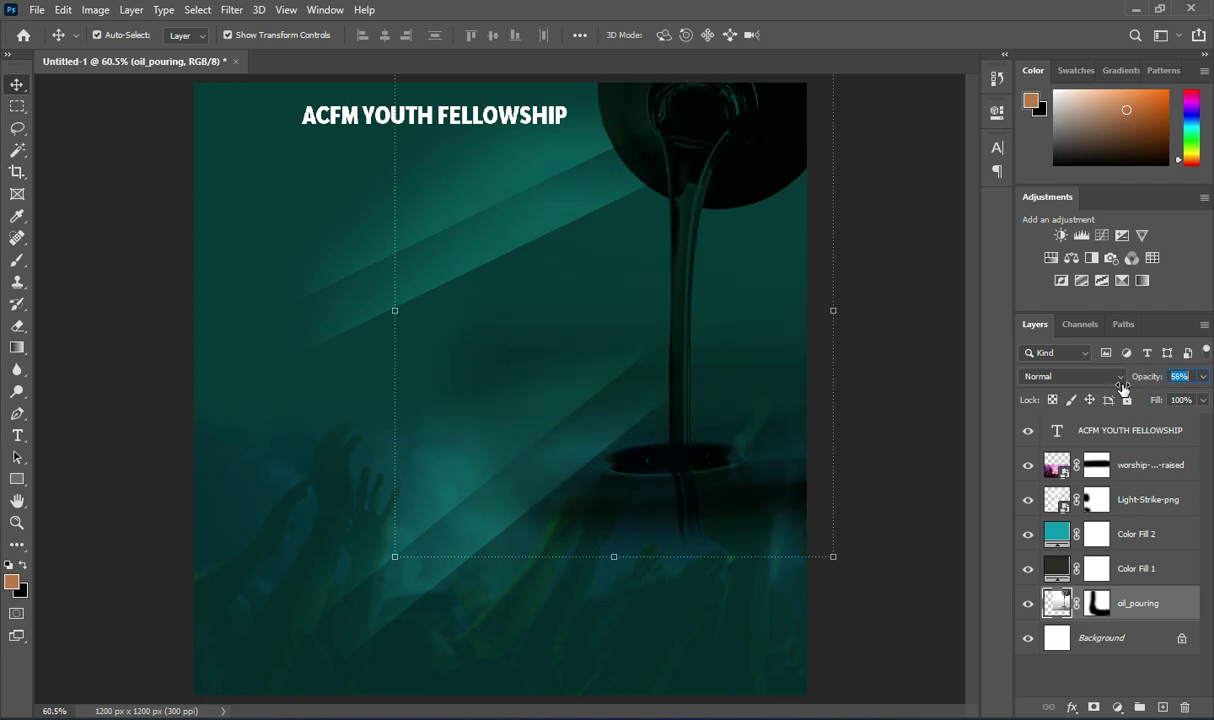
- Lower the oil_pouring layer's opacity to about 42%, then deselect it
{"action": "left_click_drag", "start_coordinate": [1115, 392], "coordinate": [1145, 382]}
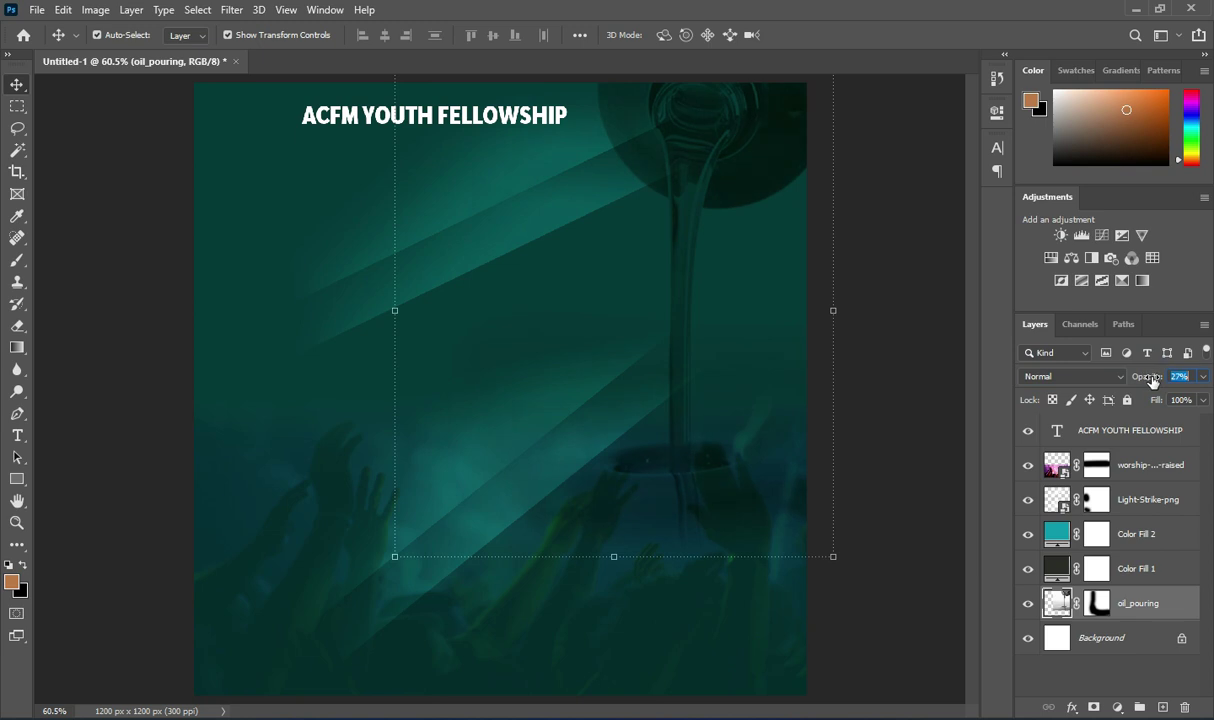
{"action": "key", "text": "Return"}
{"action": "left_click_drag", "start_coordinate": [1149, 378], "coordinate": [1164, 381]}
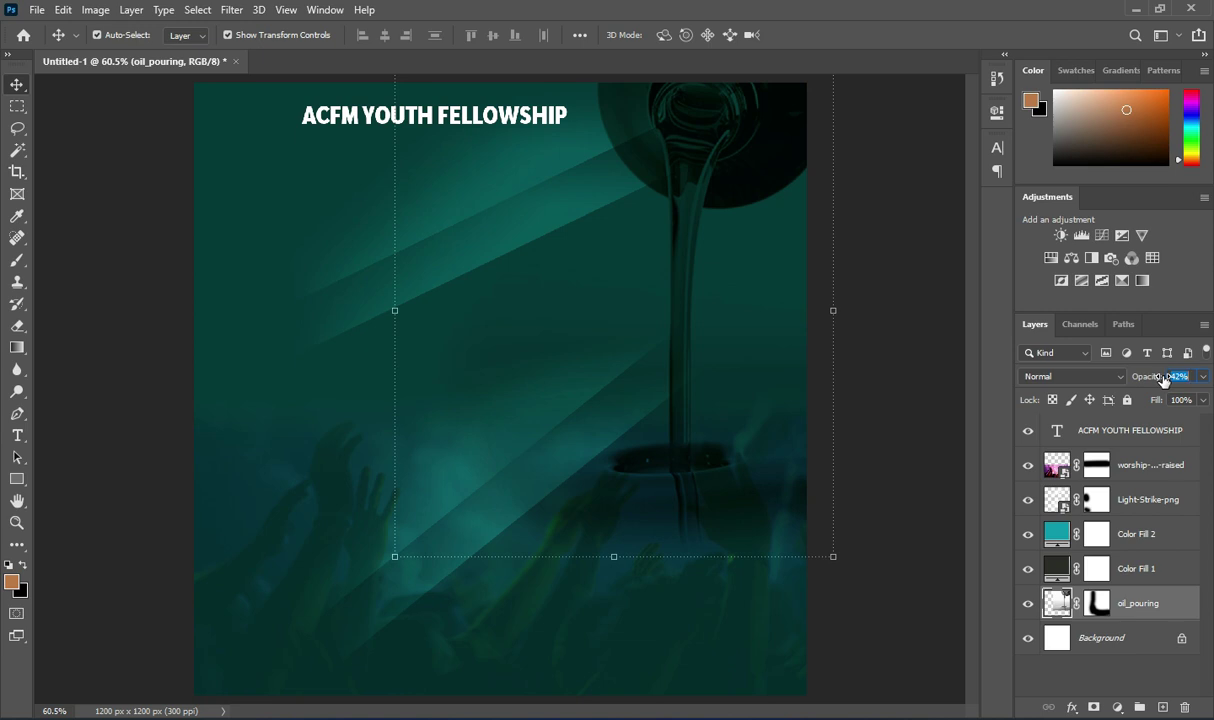
{"action": "left_click", "coordinate": [922, 276]}
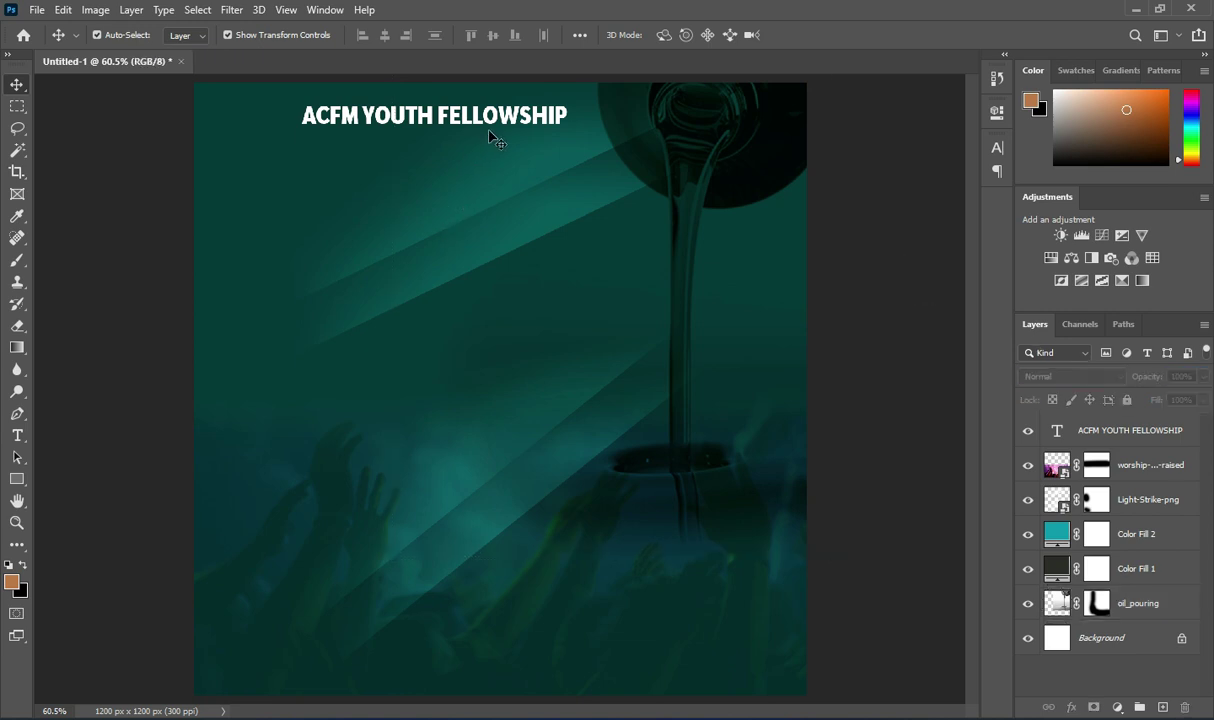
- Change the ACFM YOUTH FELLOWSHIP title font to BwModelica-BoldUltraCondensed
{"action": "scroll", "coordinate": [495, 137], "scroll_direction": "down", "scroll_amount": 1}
{"action": "left_click", "coordinate": [445, 141]}
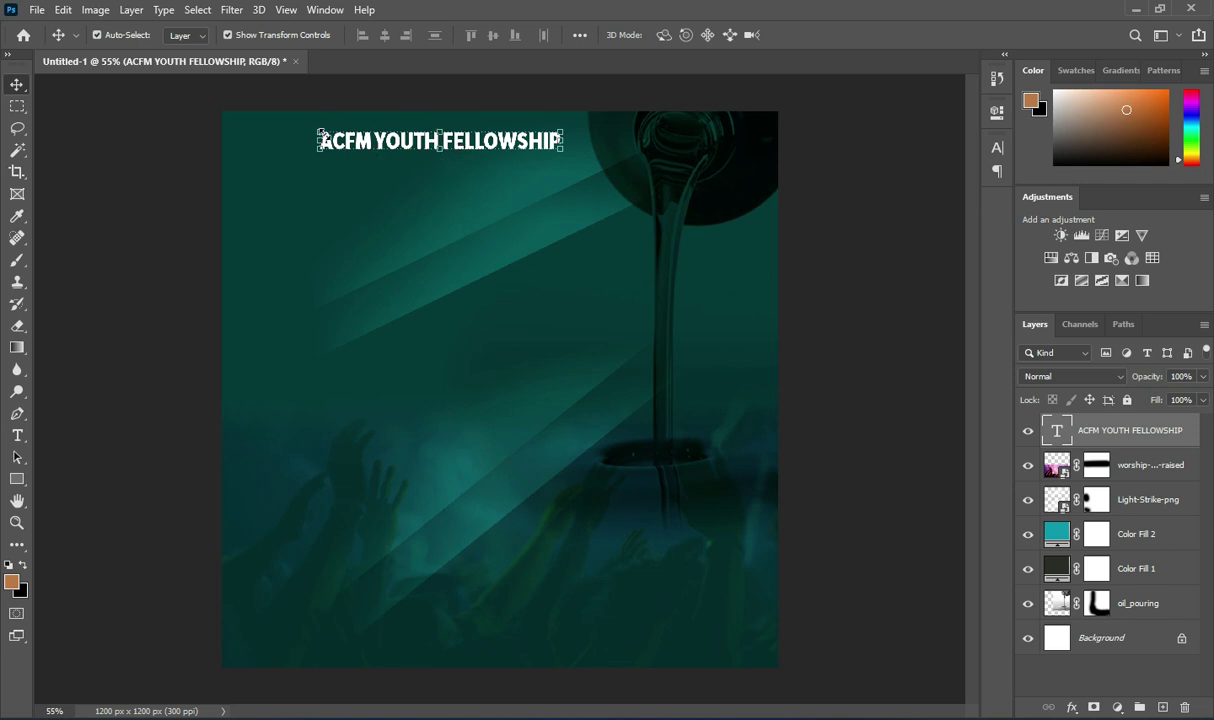
{"action": "key", "text": "t"}
{"action": "left_click", "coordinate": [241, 36]}
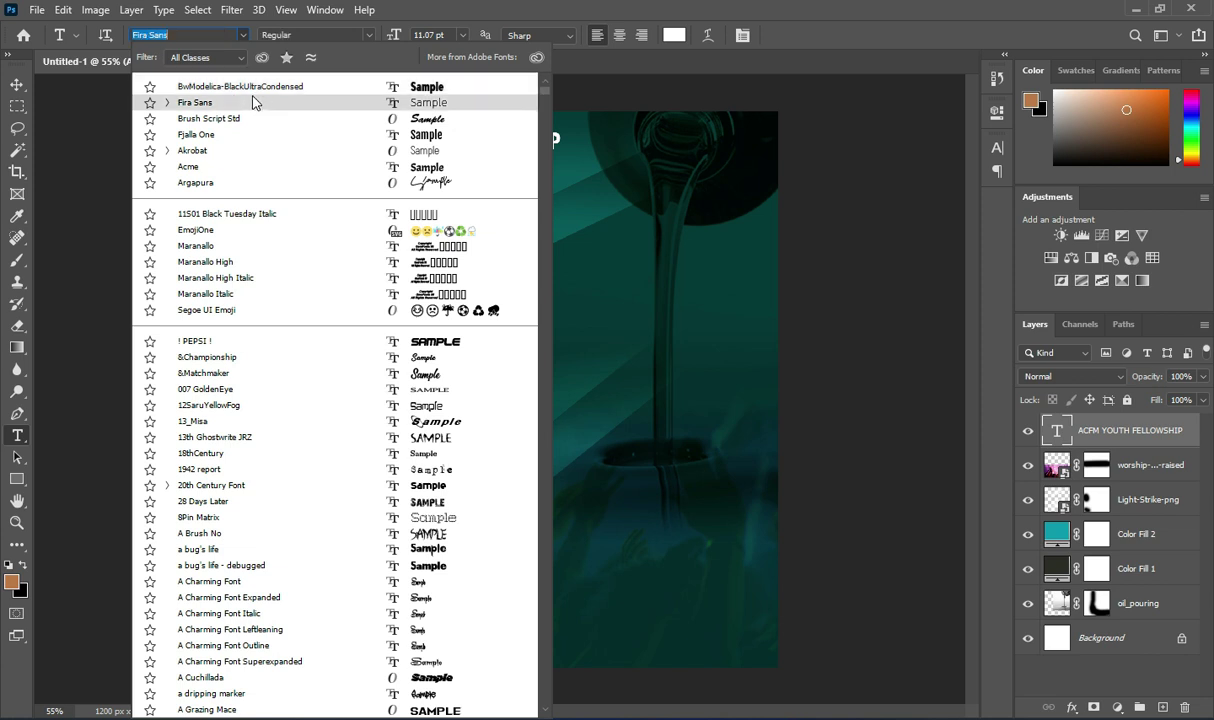
{"action": "type", "text": "bw"}
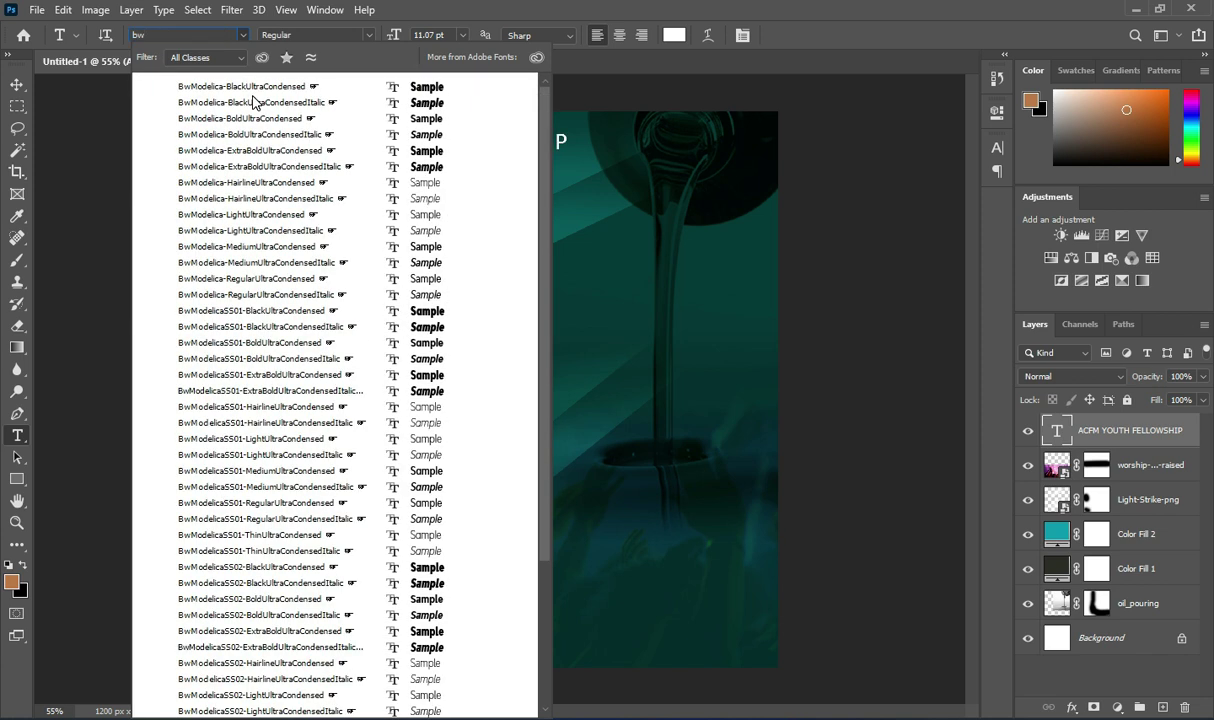
{"action": "type", "text": "m"}
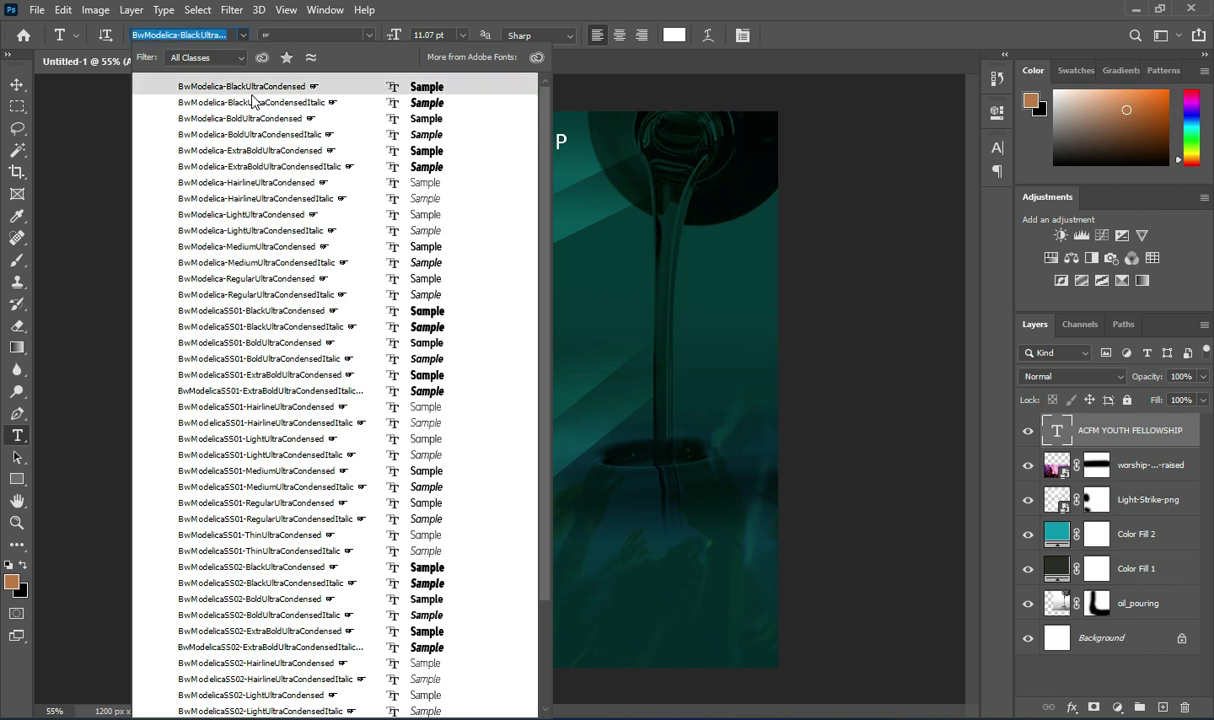
{"action": "left_click", "coordinate": [243, 119]}
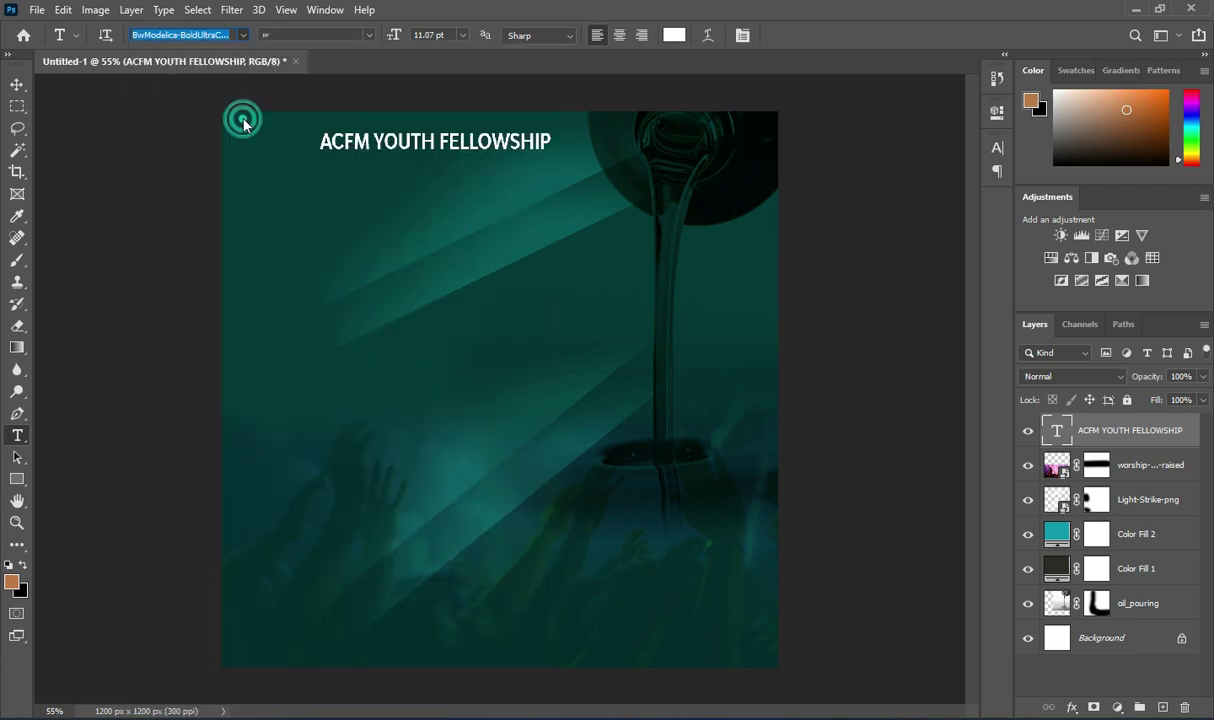
- Nudge the title slightly right, deselect it, and bring the Notepad flyer notes forward
{"action": "left_click", "coordinate": [17, 84]}
{"action": "left_click_drag", "start_coordinate": [447, 145], "coordinate": [482, 135]}
{"action": "left_click", "coordinate": [848, 181]}
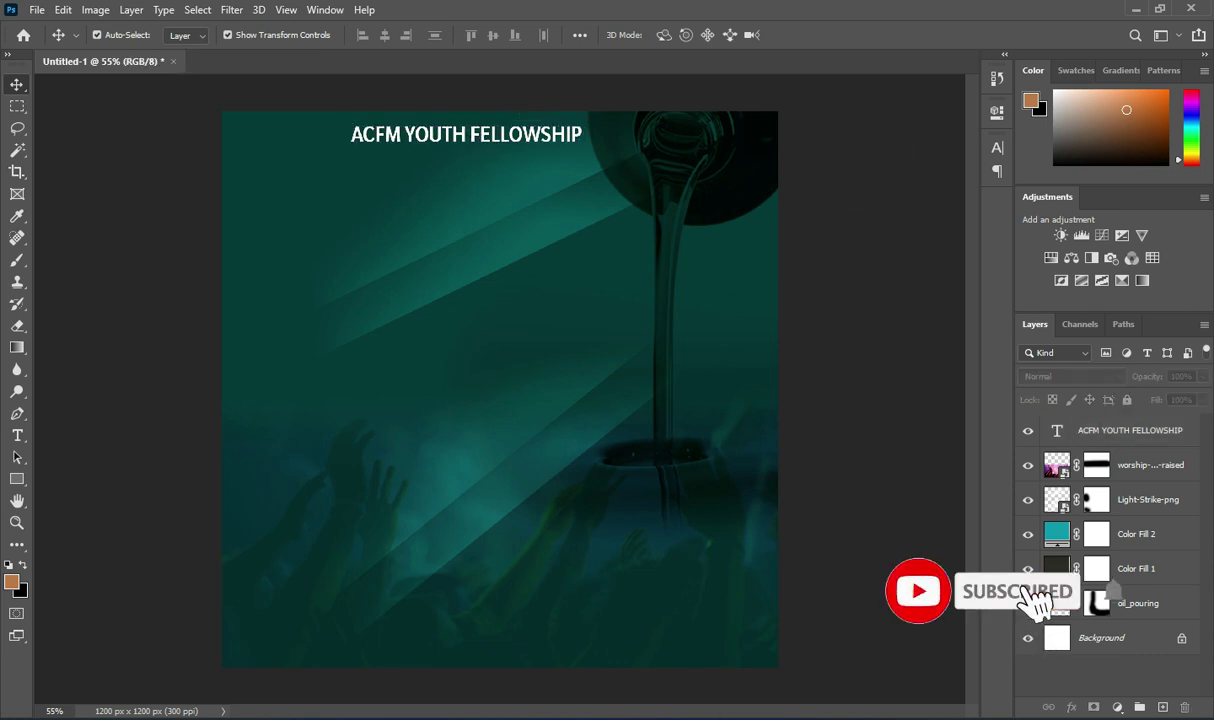
{"action": "key", "text": "alt+Tab"}
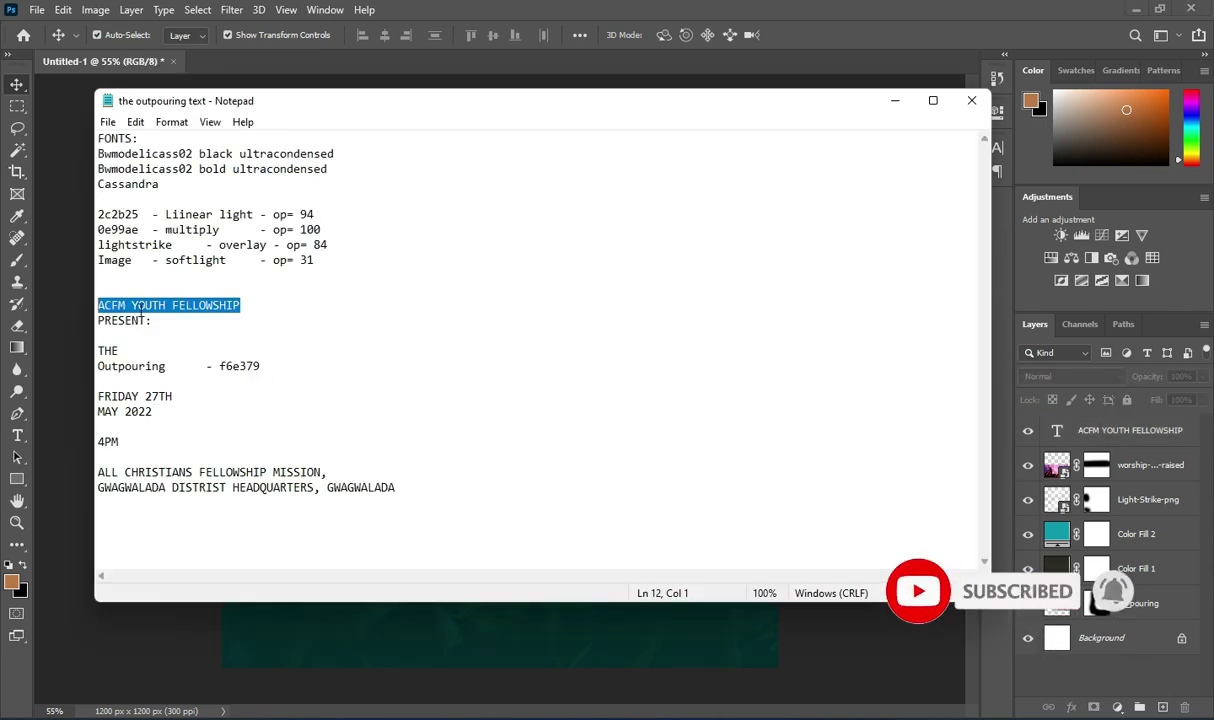
- Copy PRESENT: from the notes and place it as a text layer just below the title
{"action": "left_click_drag", "start_coordinate": [160, 320], "coordinate": [97, 320]}
{"action": "key", "text": "ctrl+c"}
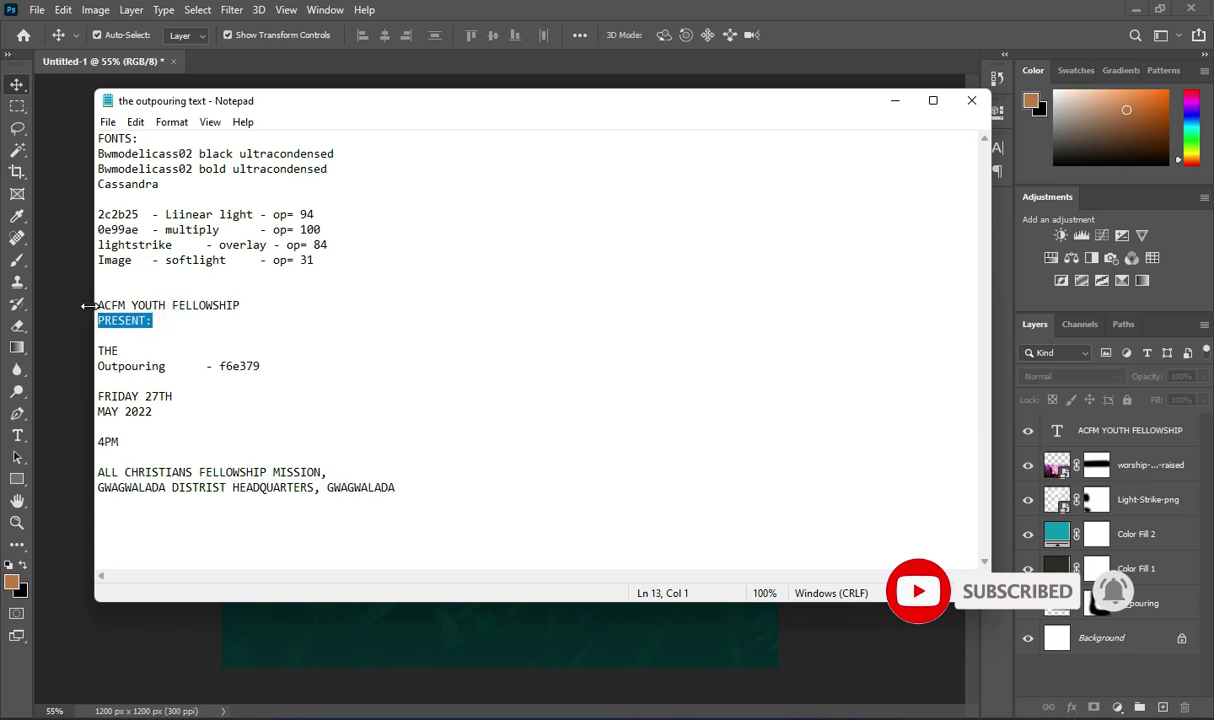
{"action": "left_click", "coordinate": [895, 100]}
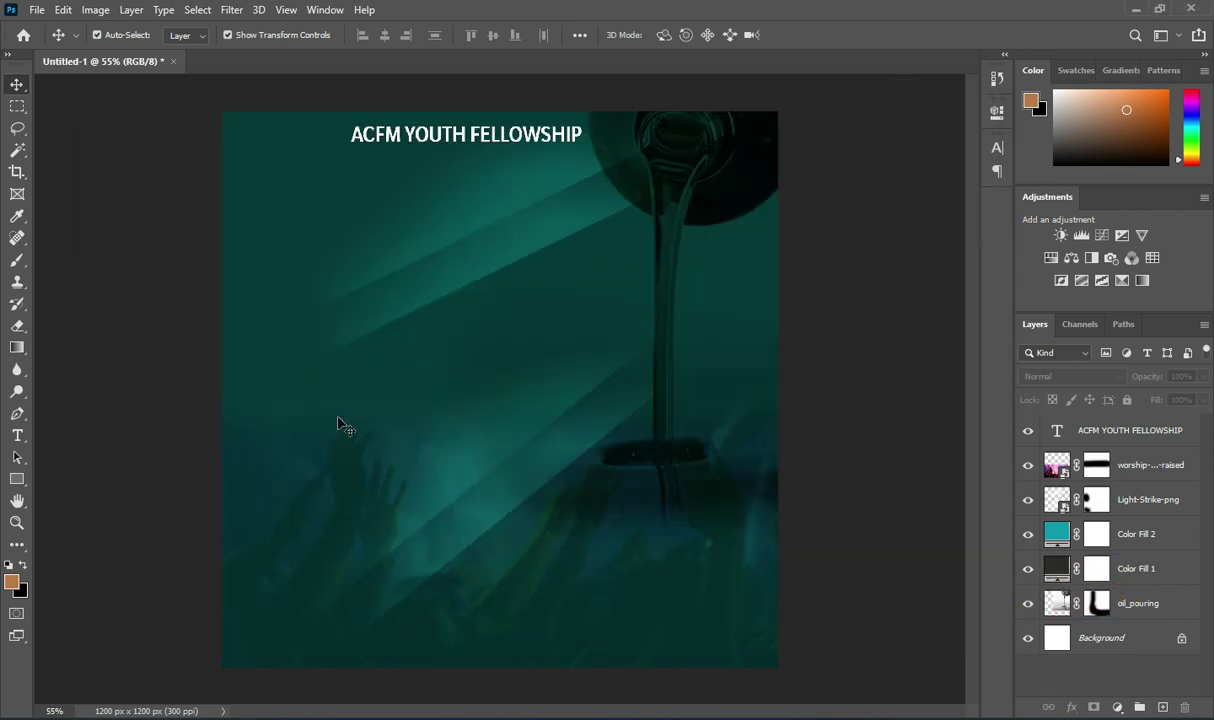
{"action": "key", "text": "t"}
{"action": "left_click", "coordinate": [345, 290]}
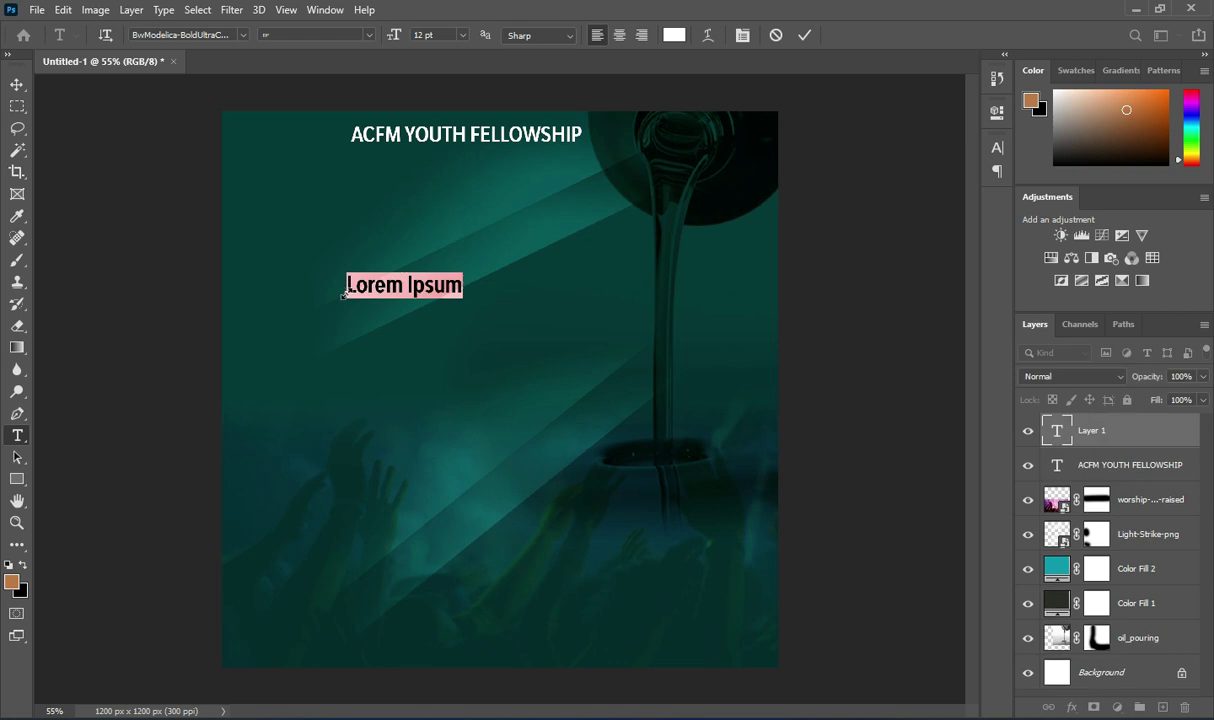
{"action": "key", "text": "ctrl+v"}
{"action": "left_click", "coordinate": [803, 36]}
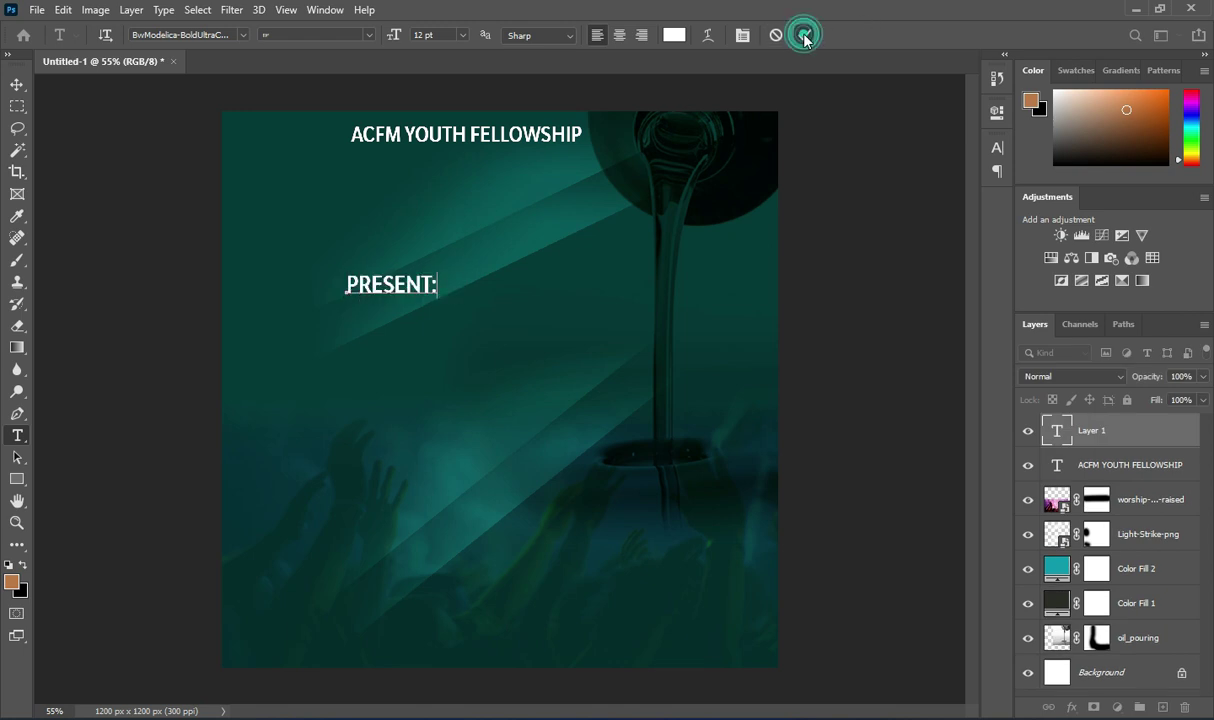
{"action": "left_click", "coordinate": [18, 85]}
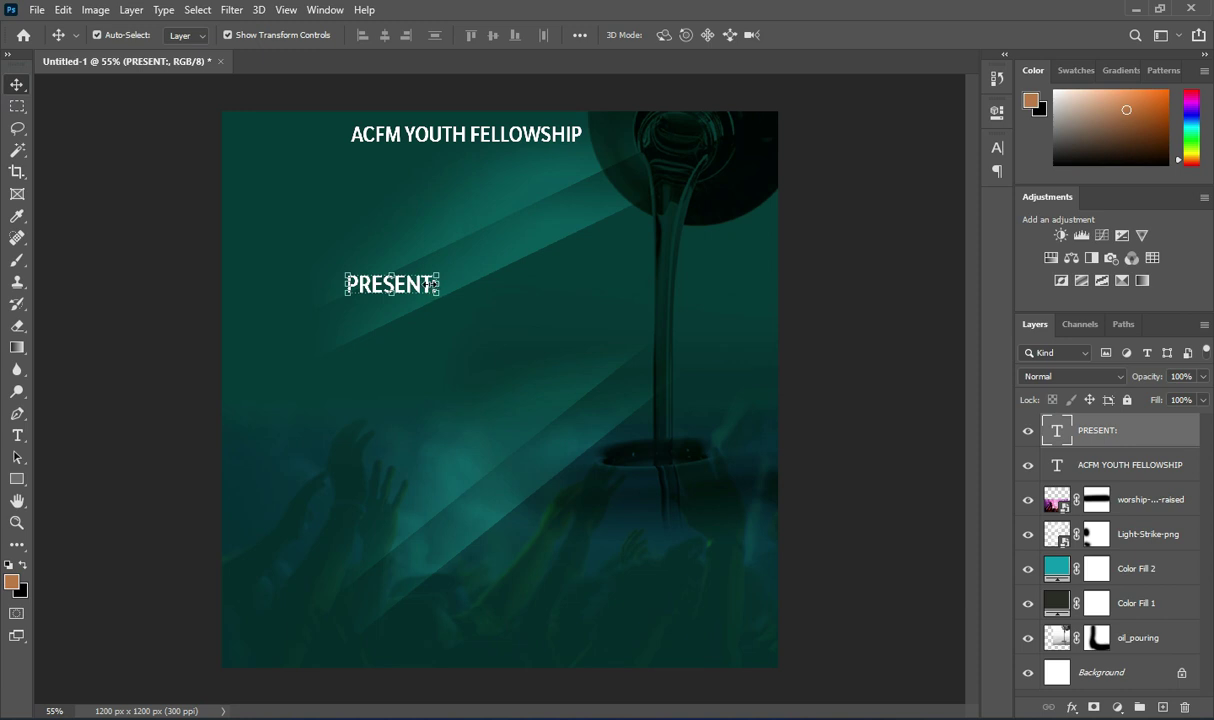
{"action": "left_click_drag", "start_coordinate": [440, 283], "coordinate": [459, 255]}
{"action": "left_click", "coordinate": [838, 35]}
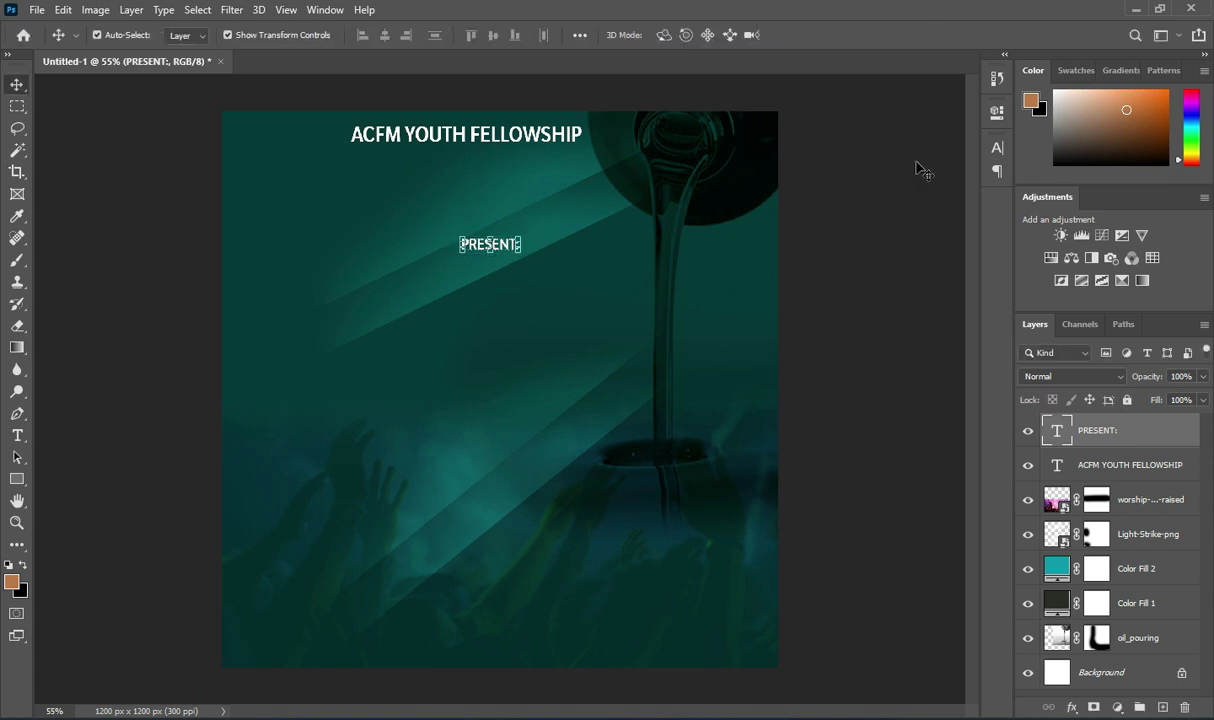
- Widen the letter spacing of PRESENT: in the Character settings
{"action": "left_click", "coordinate": [997, 148]}
{"action": "left_click_drag", "start_coordinate": [905, 208], "coordinate": [926, 209]}
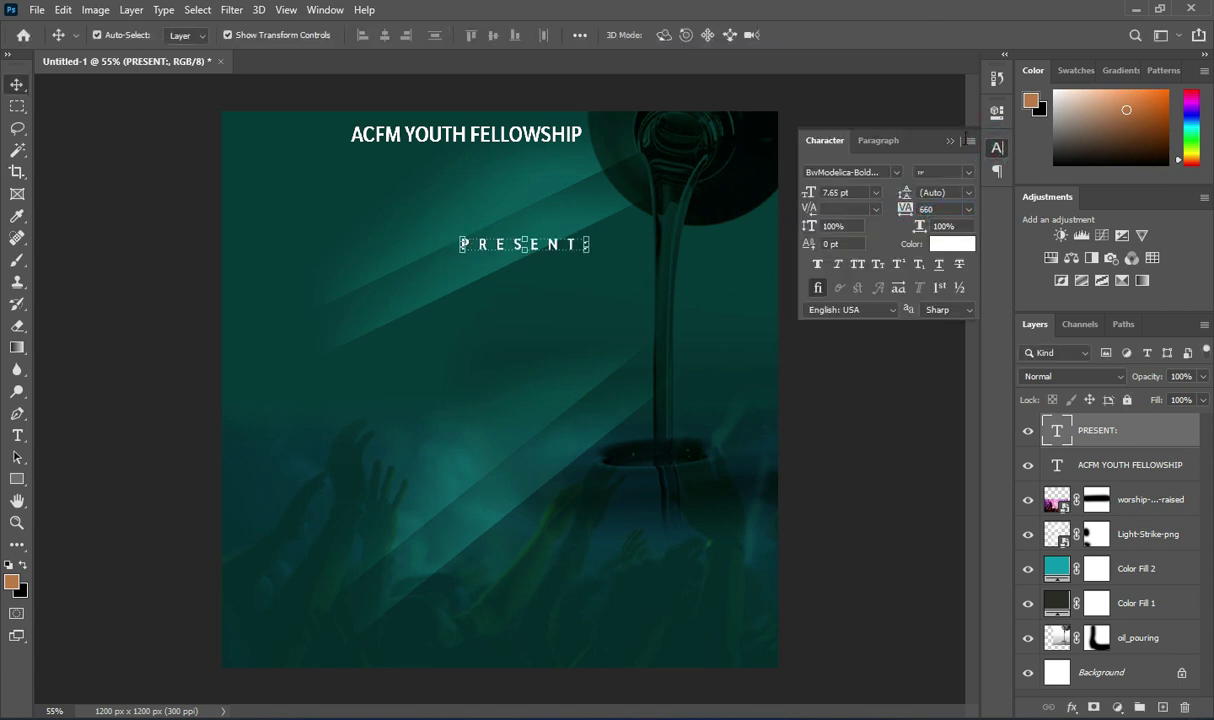
{"action": "left_click", "coordinate": [948, 143]}
- Add a drop shadow to PRESENT: with distance 5 px and size 10 px
{"action": "left_click", "coordinate": [1071, 710]}
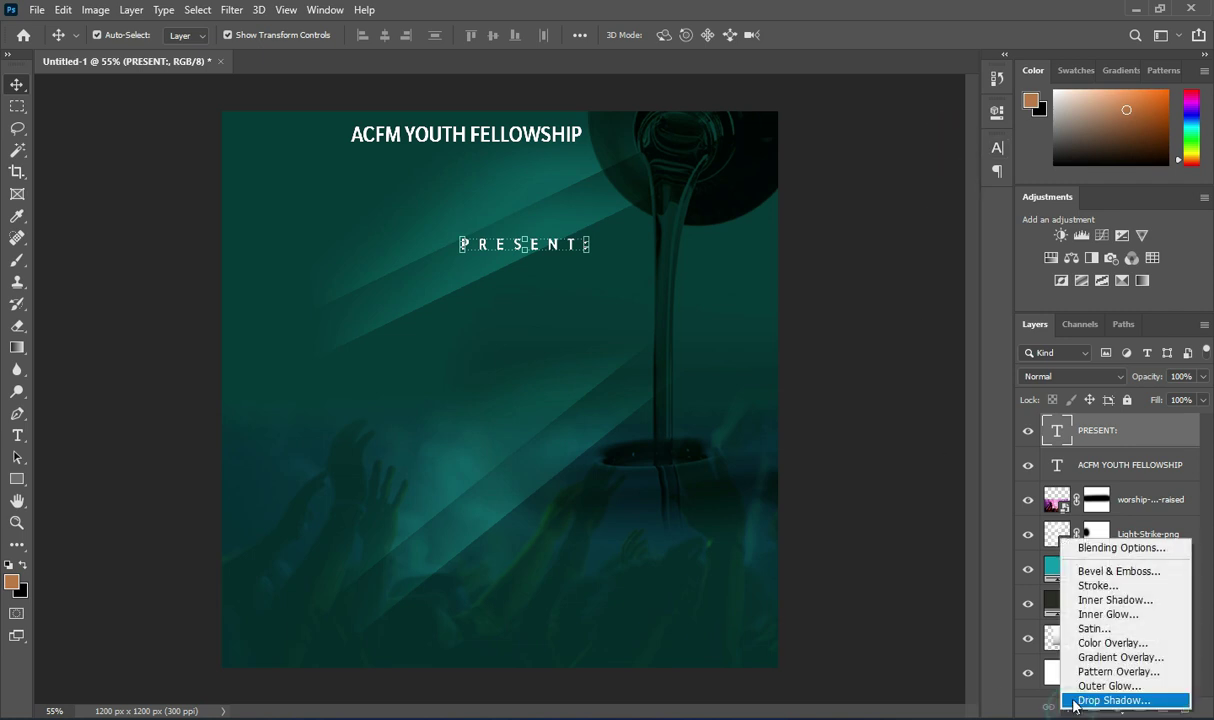
{"action": "left_click", "coordinate": [1024, 676]}
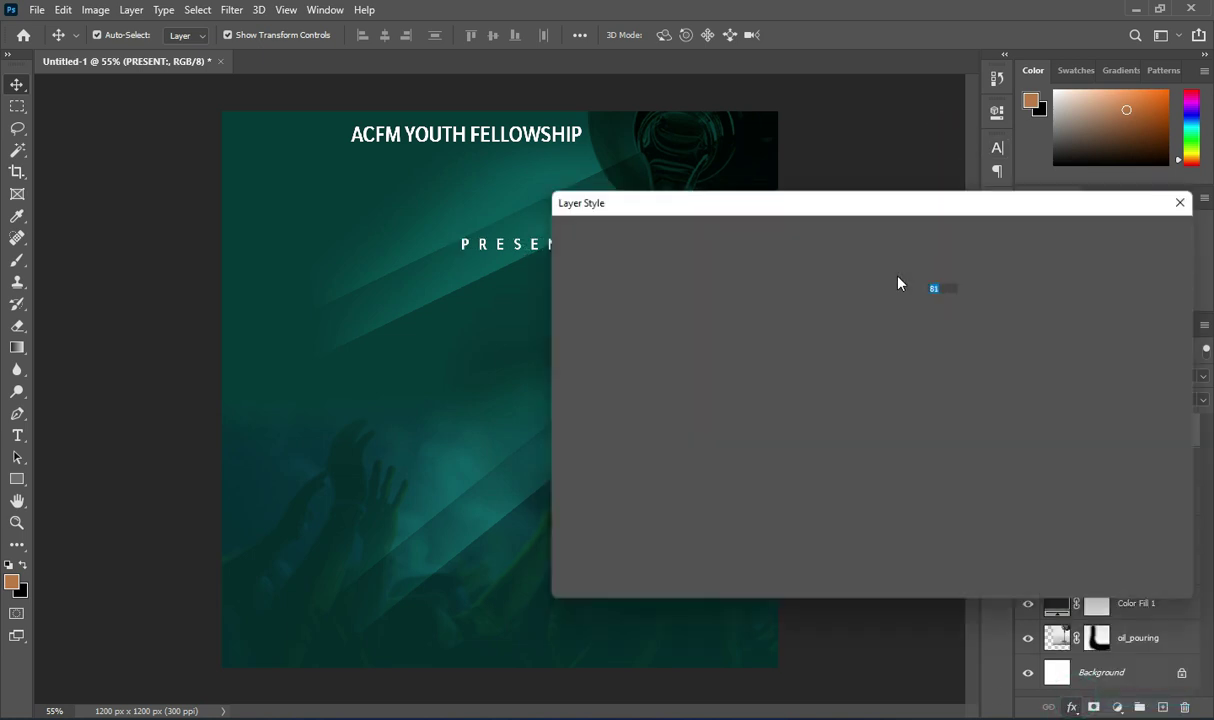
{"action": "left_click_drag", "start_coordinate": [829, 206], "coordinate": [1044, 199]}
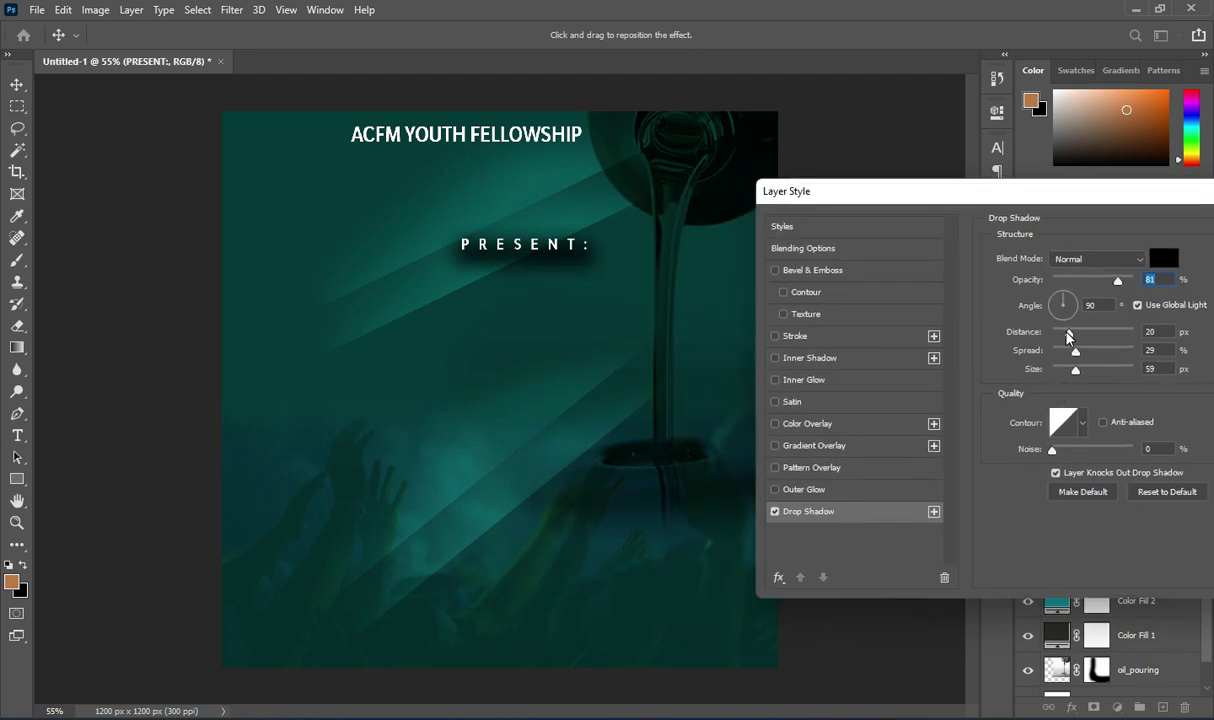
{"action": "mouse_move", "coordinate": [1068, 334]}
{"action": "left_mouse_down"}
{"action": "mouse_move", "coordinate": [1056, 333]}
{"action": "mouse_move", "coordinate": [1057, 353]}
{"action": "left_mouse_up"}
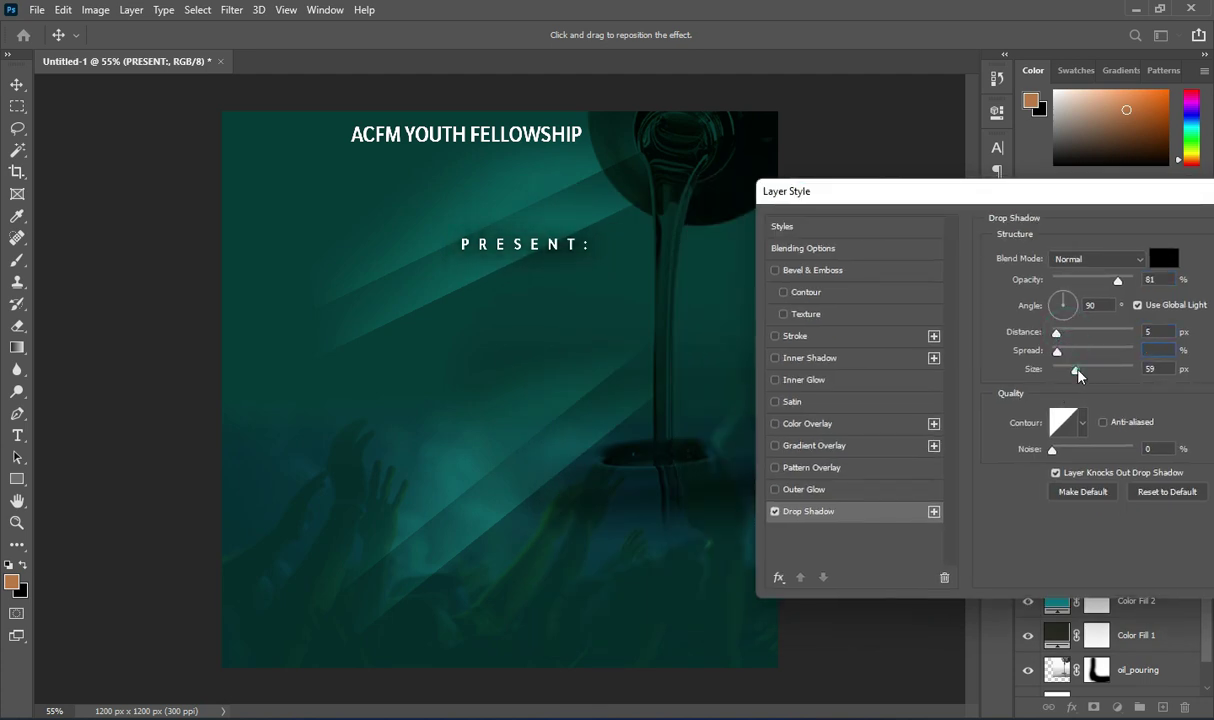
{"action": "left_click_drag", "start_coordinate": [1077, 370], "coordinate": [1063, 376]}
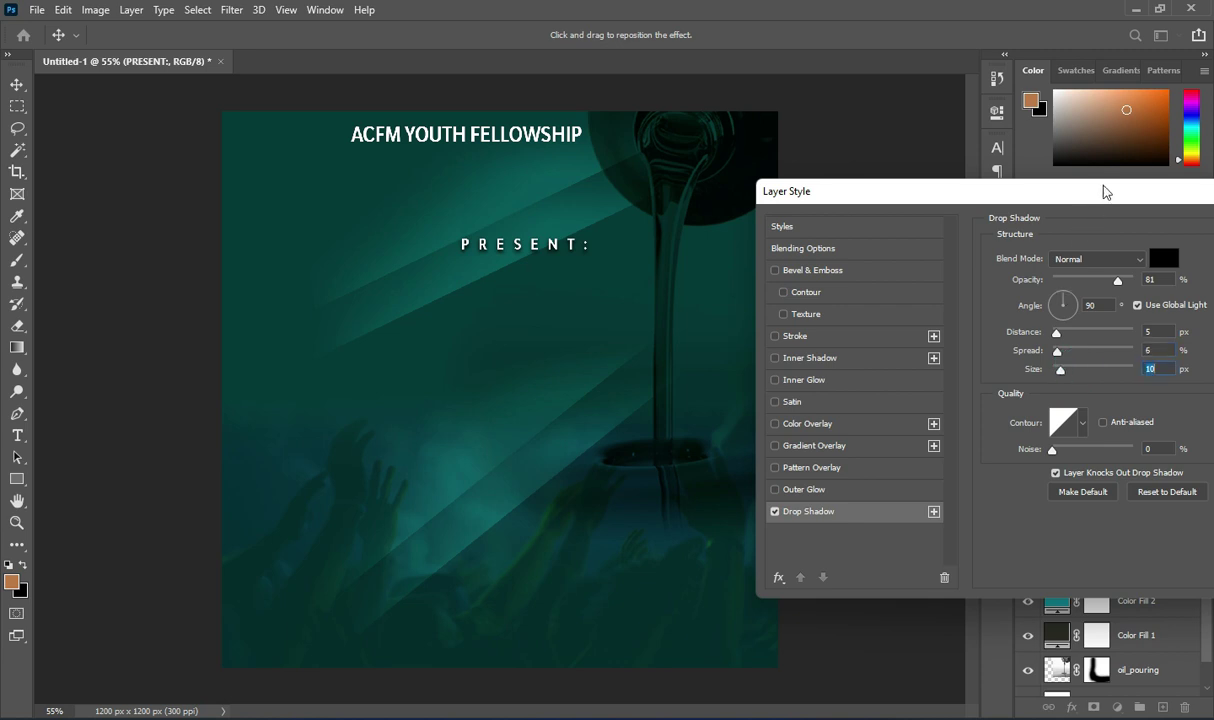
{"action": "left_click_drag", "start_coordinate": [1024, 184], "coordinate": [953, 195]}
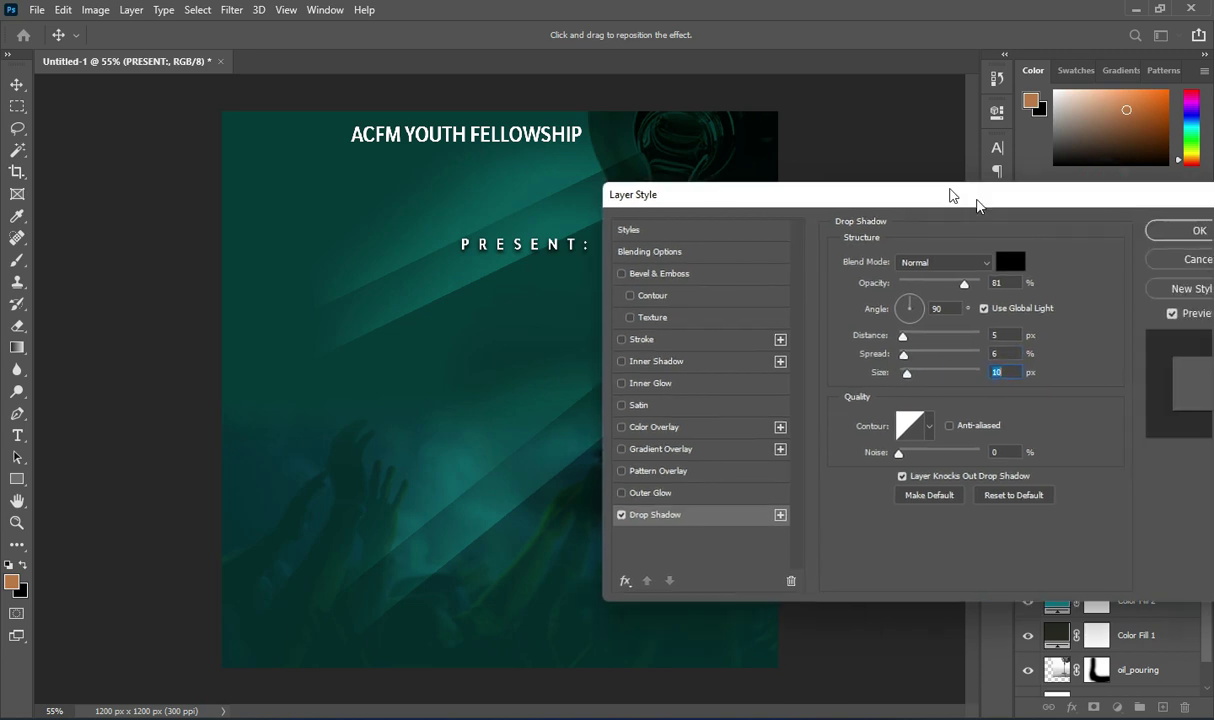
{"action": "left_click", "coordinate": [1190, 230]}
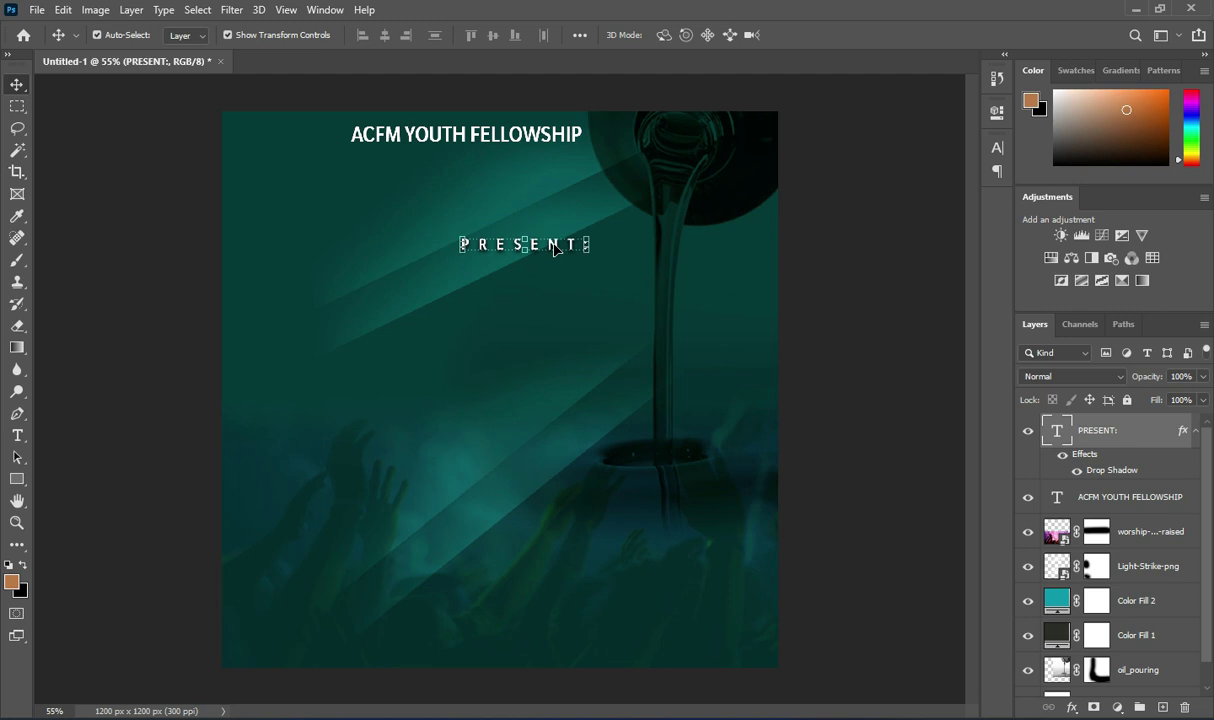
- Move PRESENT: up and centre it horizontally on the canvas
{"action": "left_click_drag", "start_coordinate": [553, 247], "coordinate": [515, 228]}
{"action": "key", "text": "ctrl+a"}
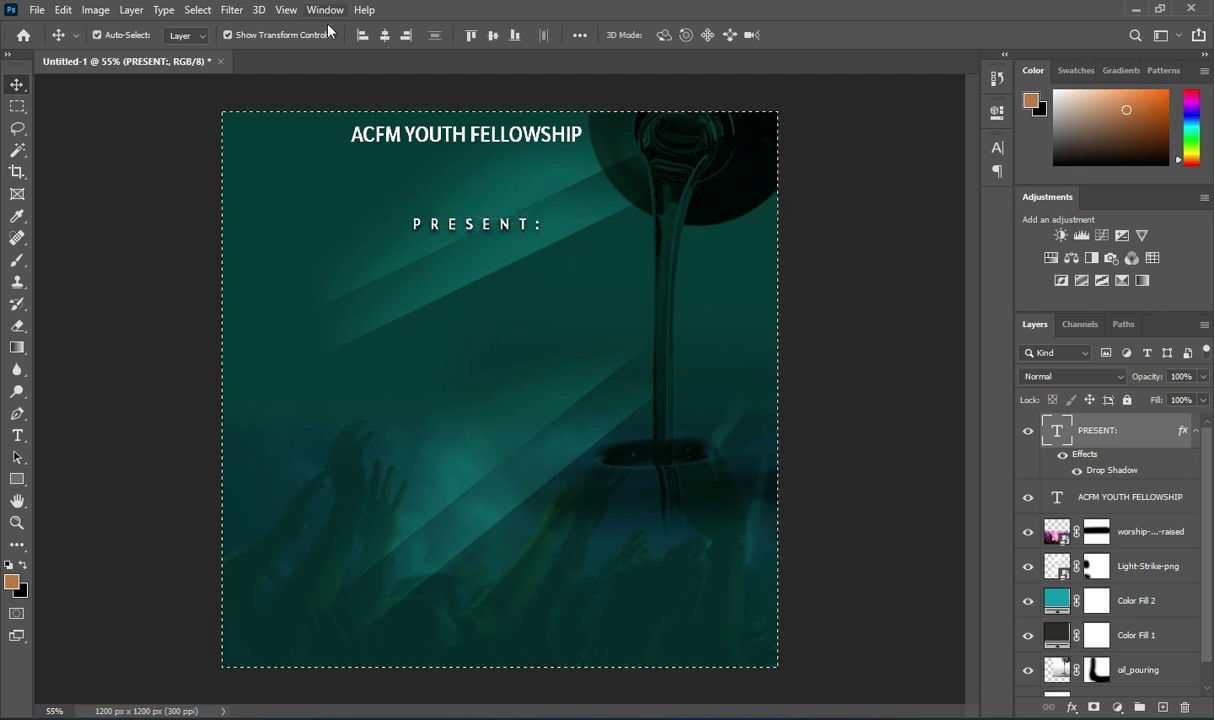
{"action": "left_click", "coordinate": [384, 35]}
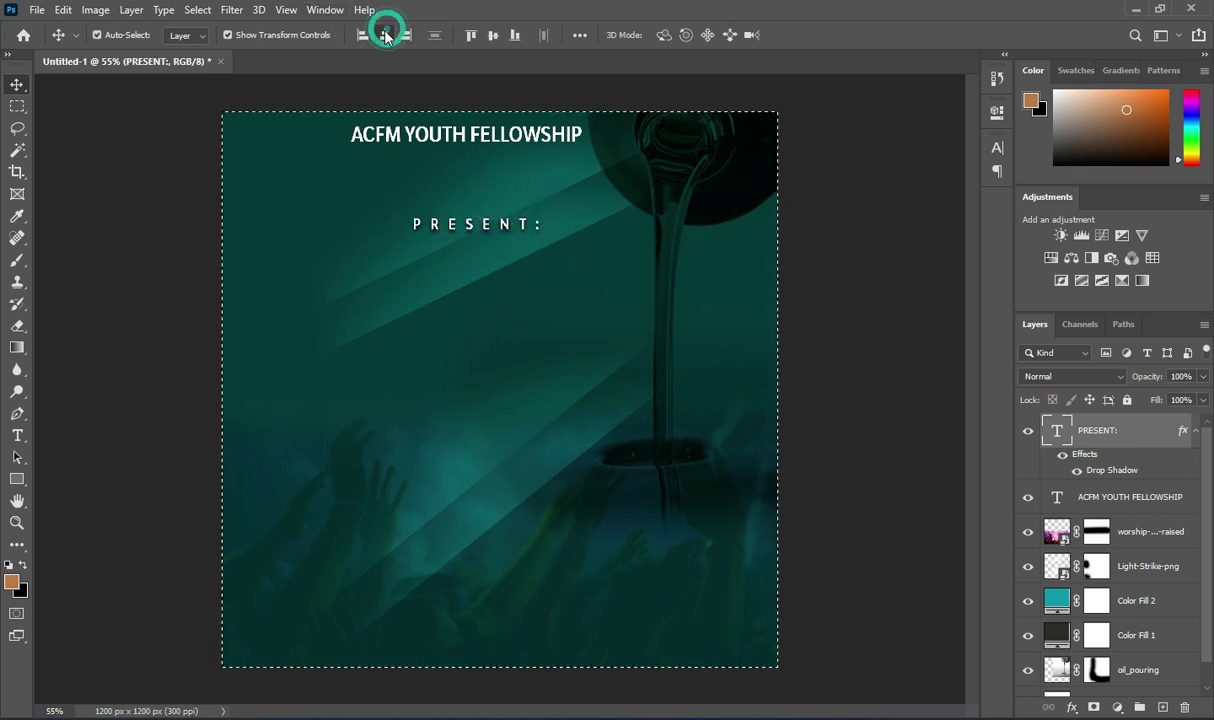
{"action": "key", "text": "ctrl+d"}
{"action": "left_click", "coordinate": [862, 245]}
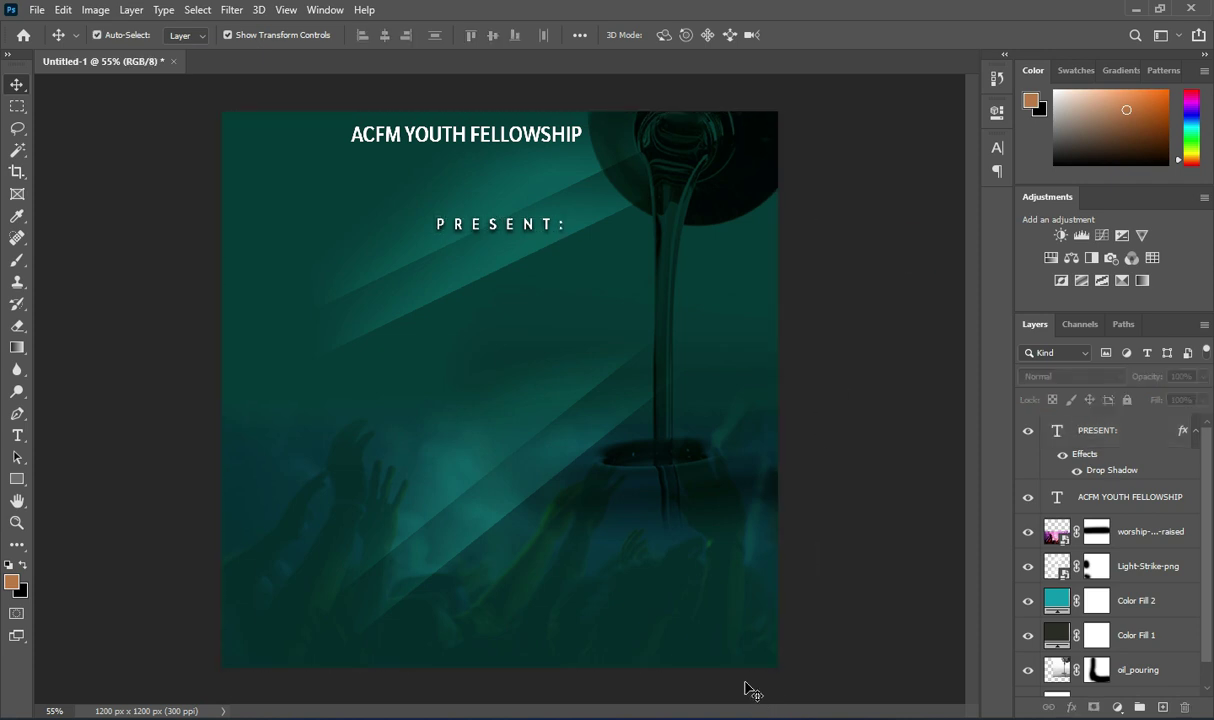
- Copy THE from the Notepad notes and paste it as a new text layer on the flyer
{"action": "key", "text": "alt+Tab"}
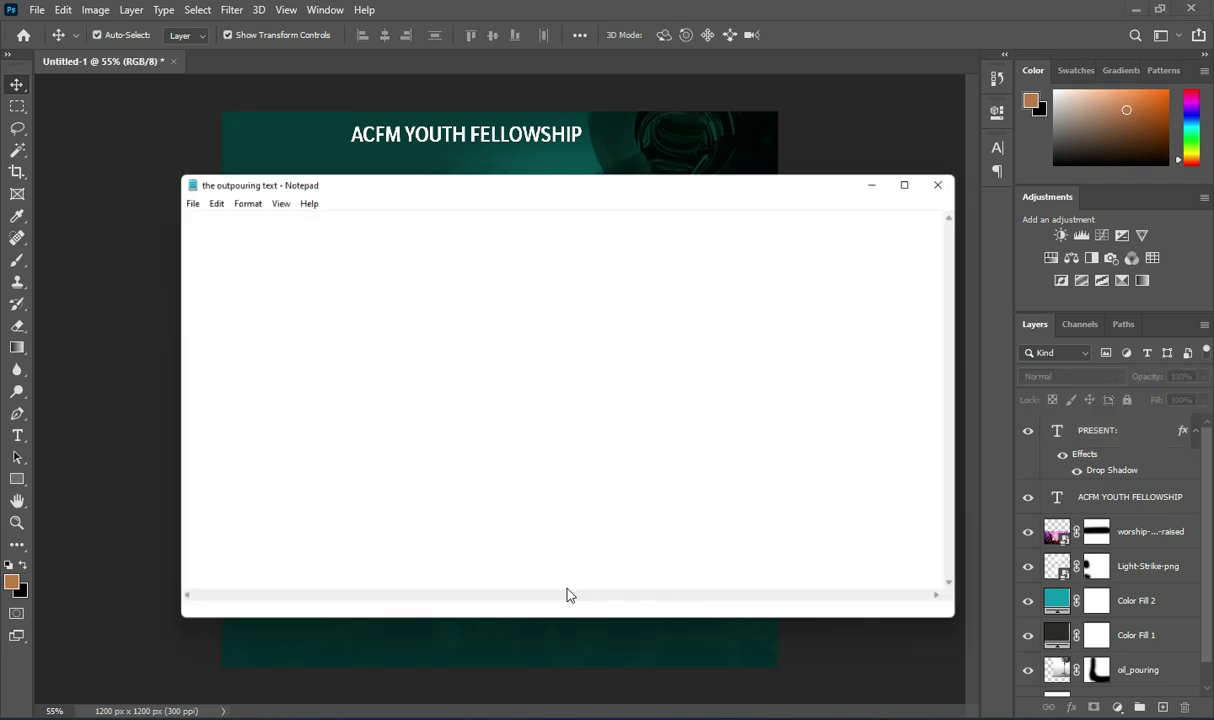
{"action": "left_click_drag", "start_coordinate": [119, 351], "coordinate": [98, 351]}
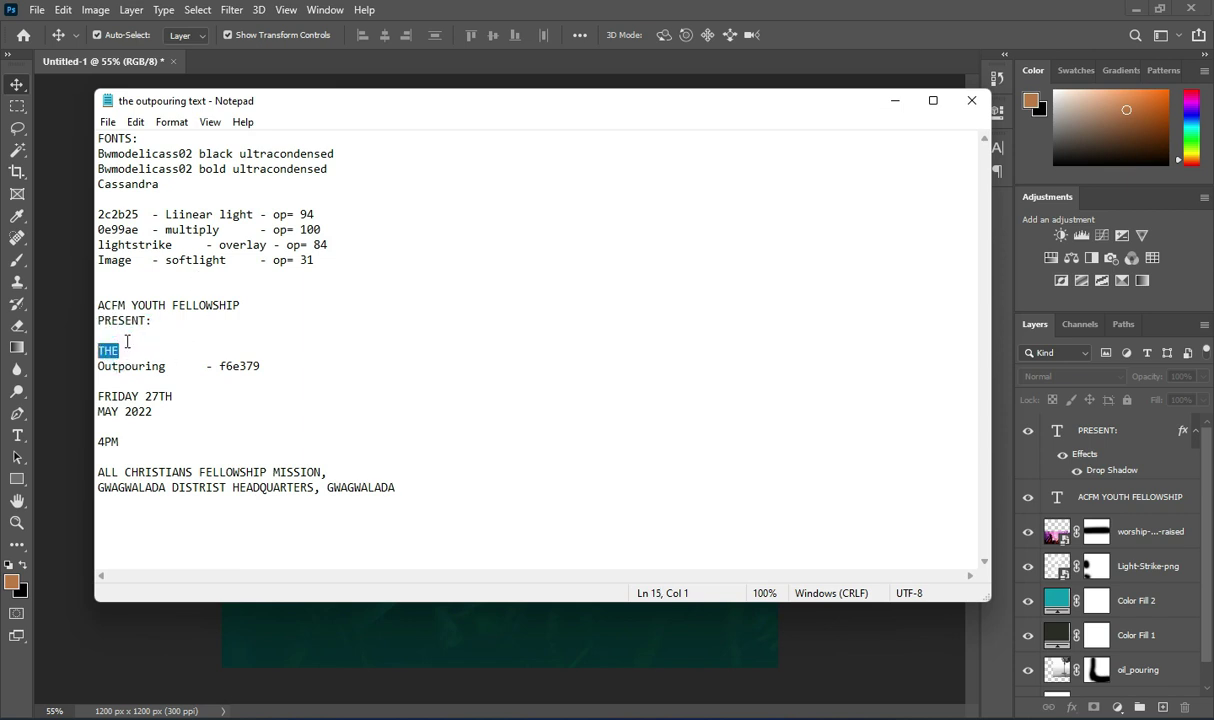
{"action": "left_click", "coordinate": [893, 100]}
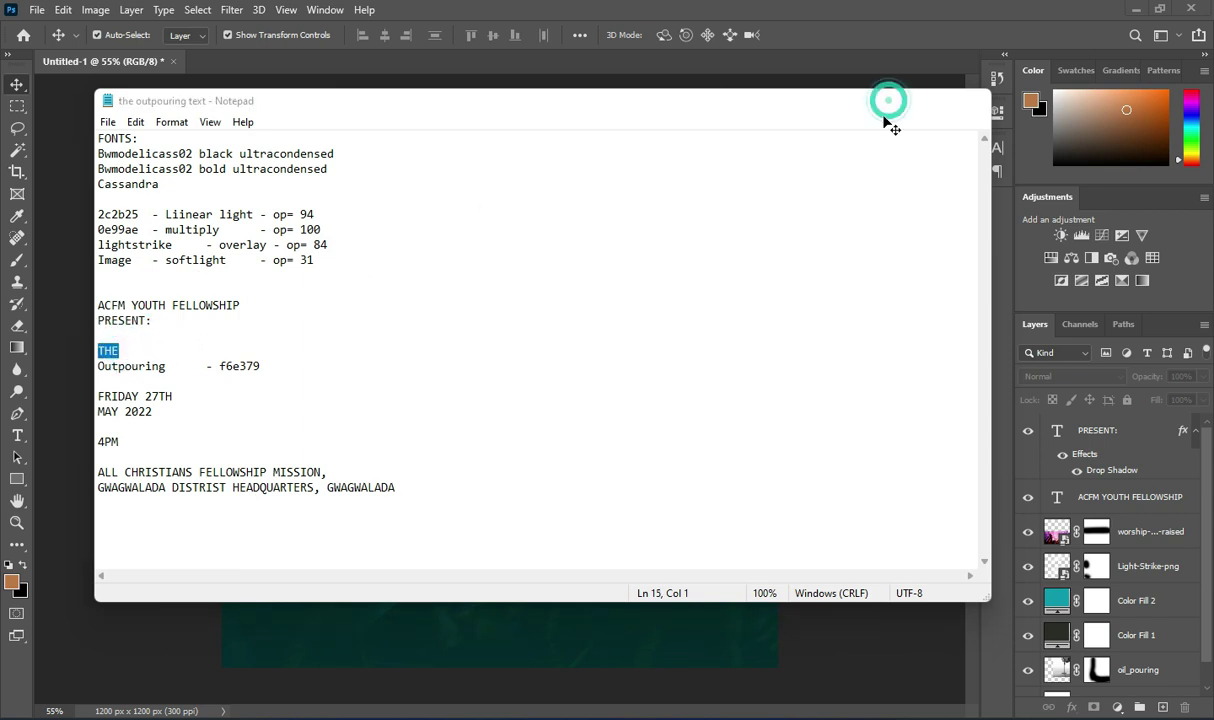
{"action": "key", "text": "t"}
{"action": "left_click", "coordinate": [293, 385]}
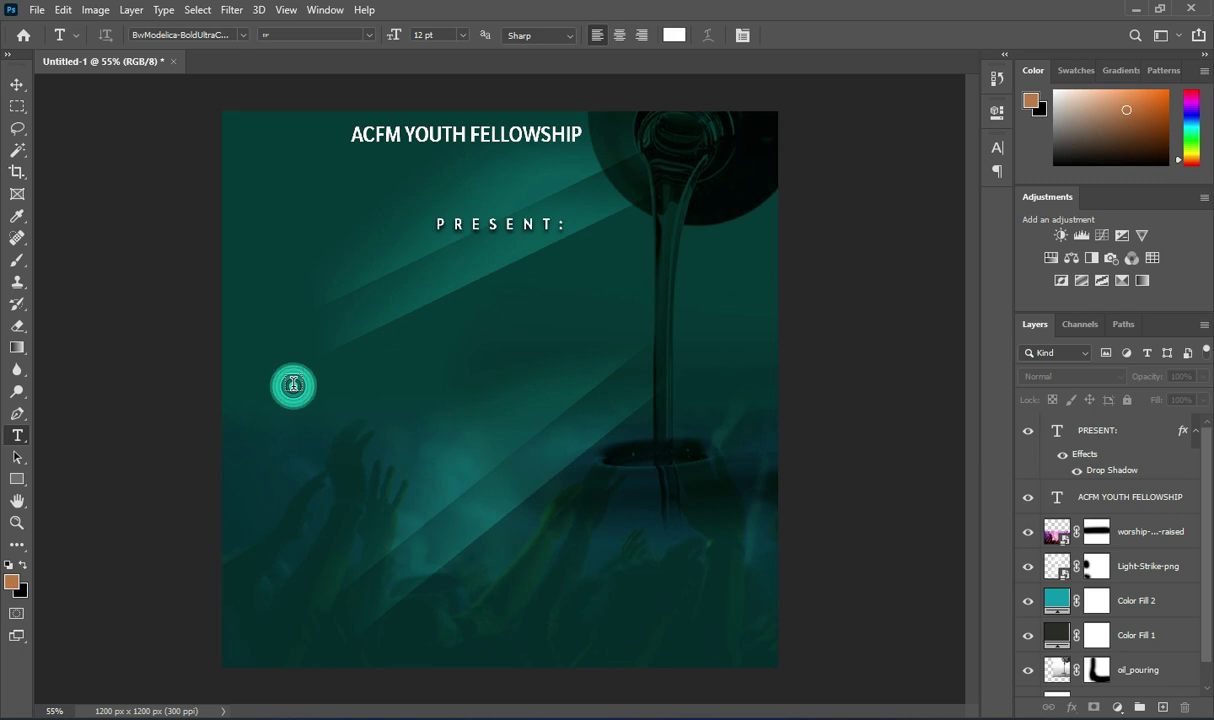
{"action": "type", "text": "THE"}
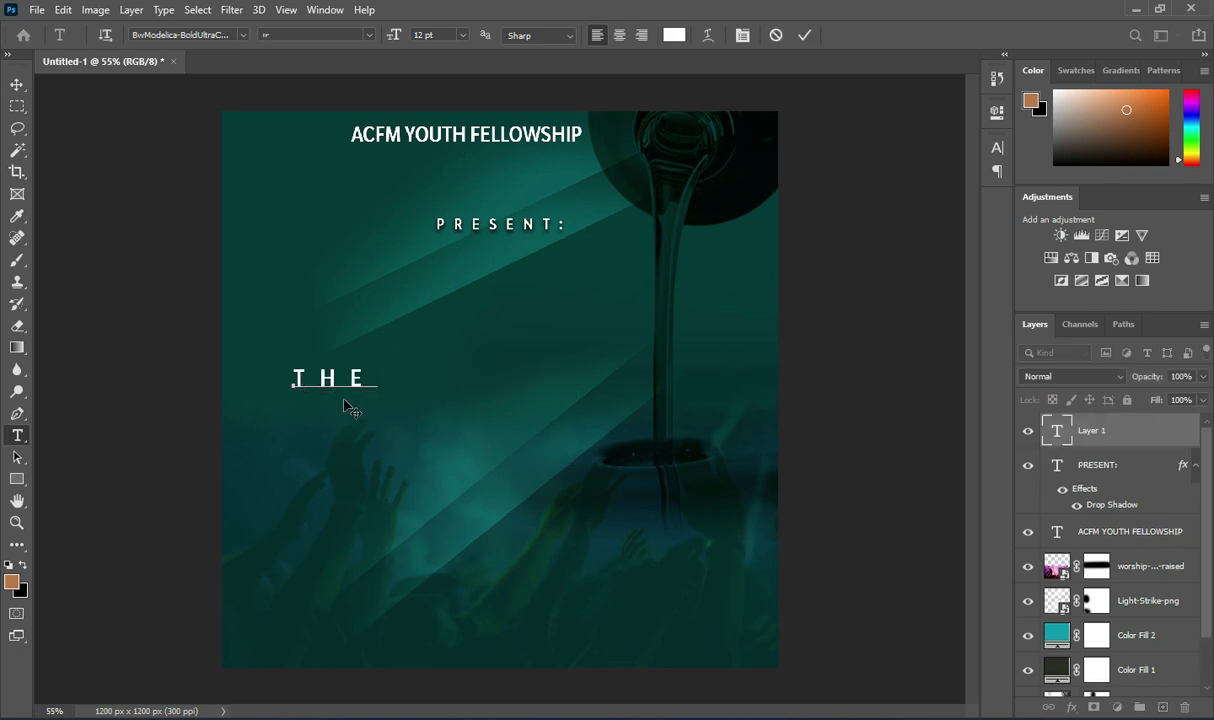
{"action": "left_click", "coordinate": [810, 34]}
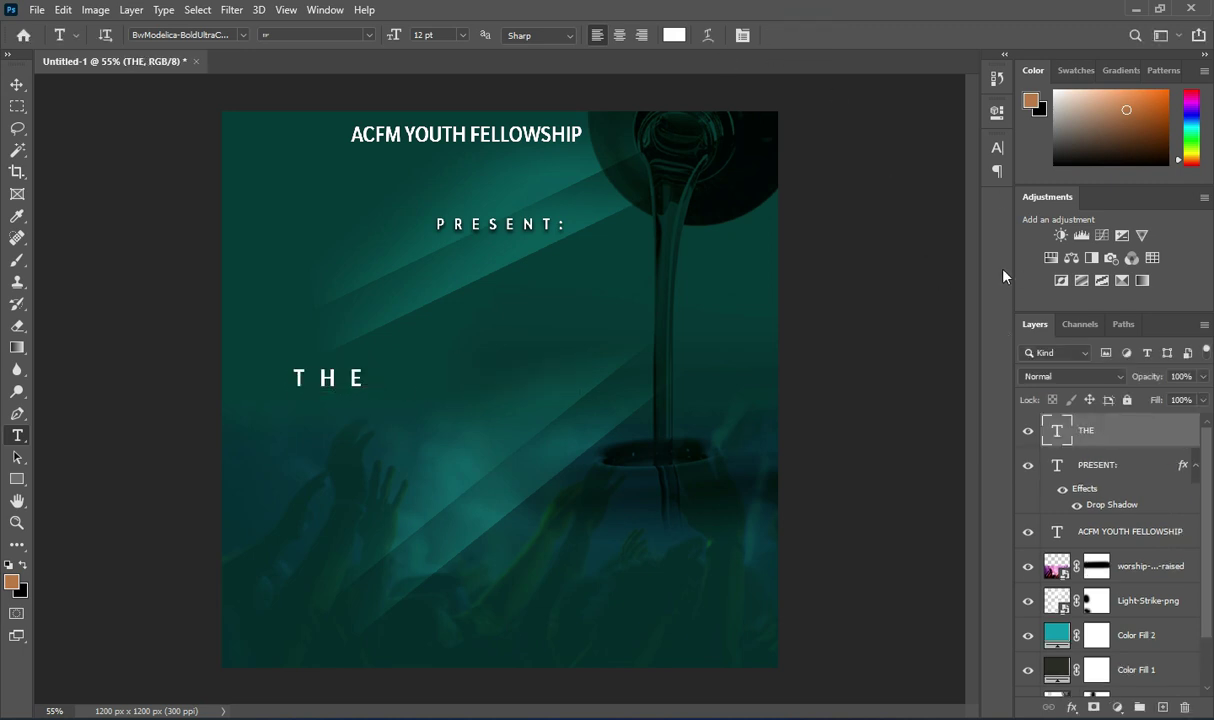
- Set the tracking of THE to 0
{"action": "left_click", "coordinate": [997, 150]}
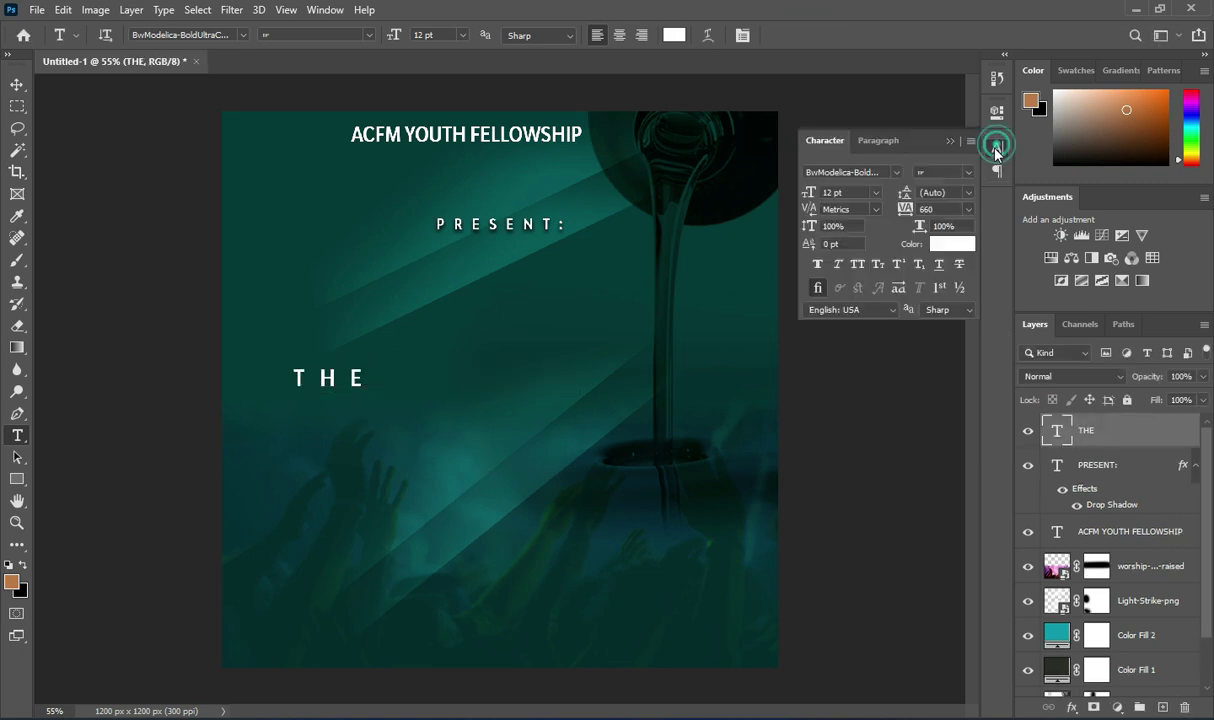
{"action": "left_click", "coordinate": [906, 208]}
{"action": "type", "text": "0"}
{"action": "key", "text": "Return"}
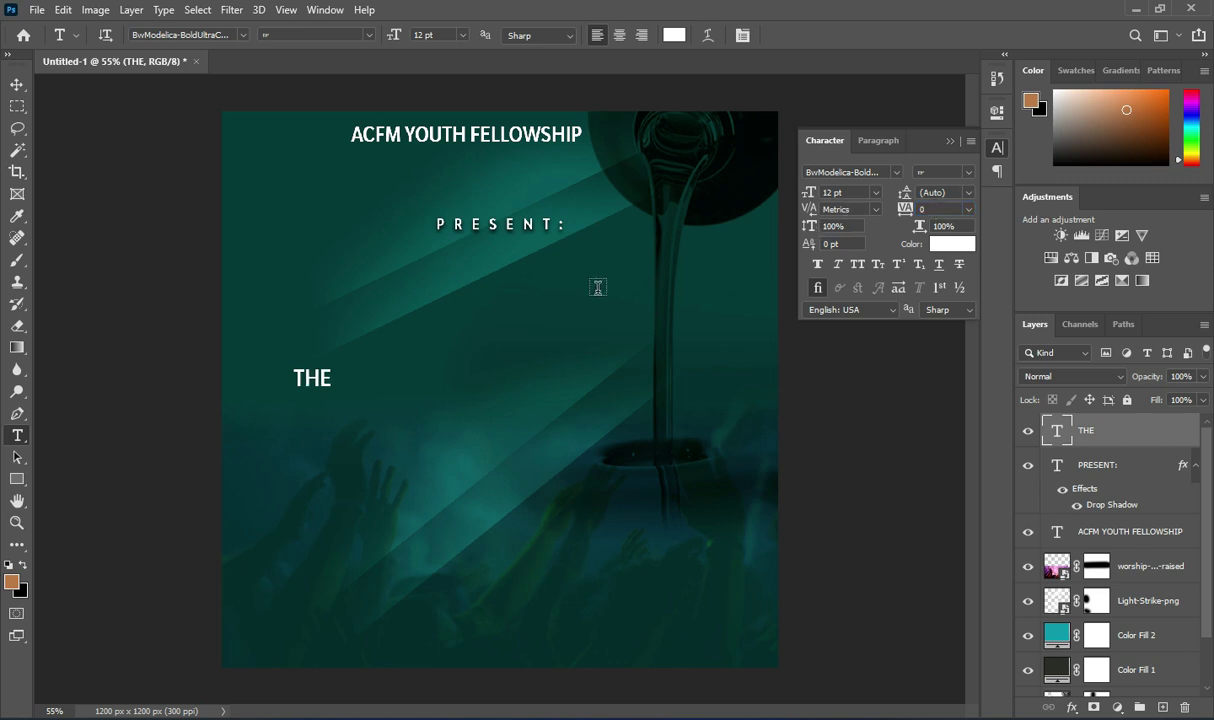
{"action": "left_click", "coordinate": [941, 247]}
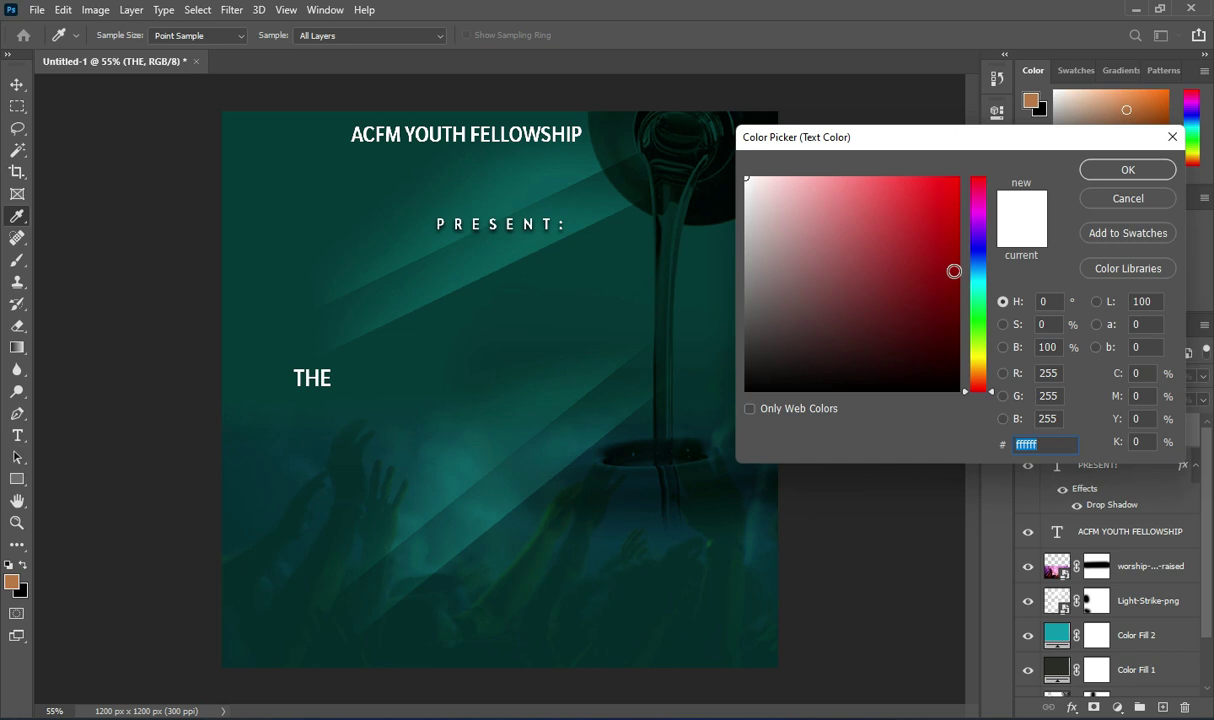
- Colour the THE text dark red (8d0101)
{"action": "left_click", "coordinate": [959, 272]}
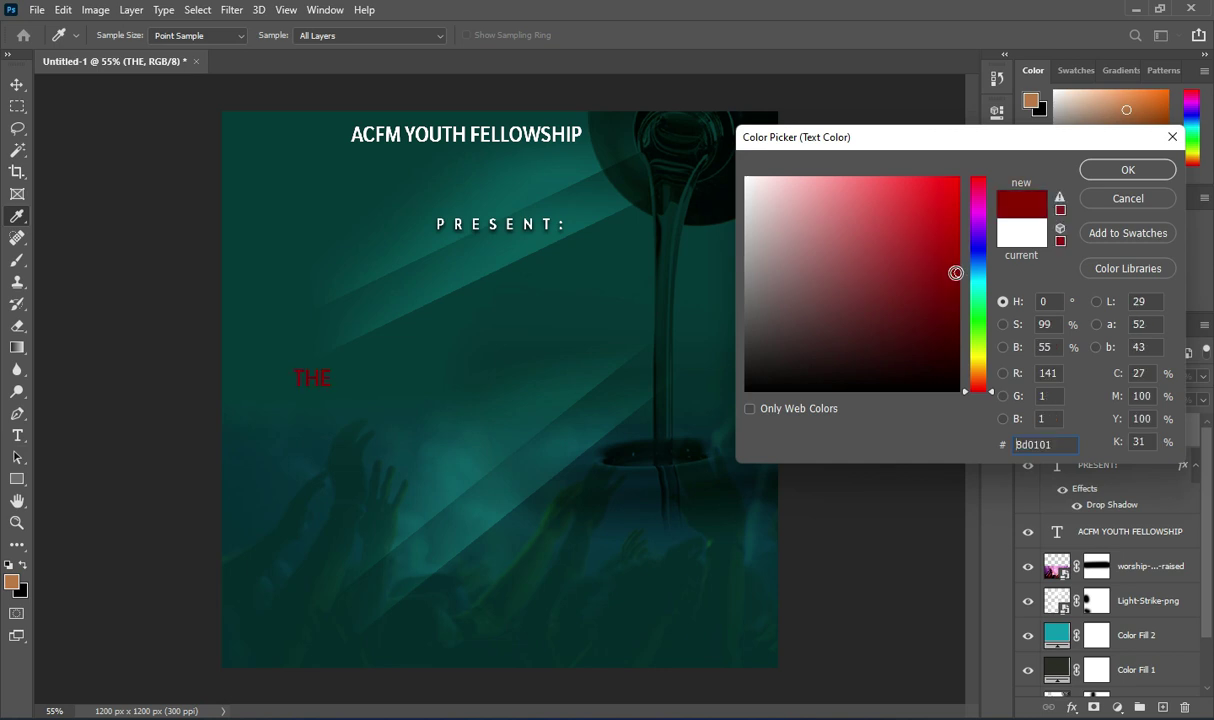
{"action": "left_click", "coordinate": [954, 281]}
{"action": "left_click", "coordinate": [1116, 170]}
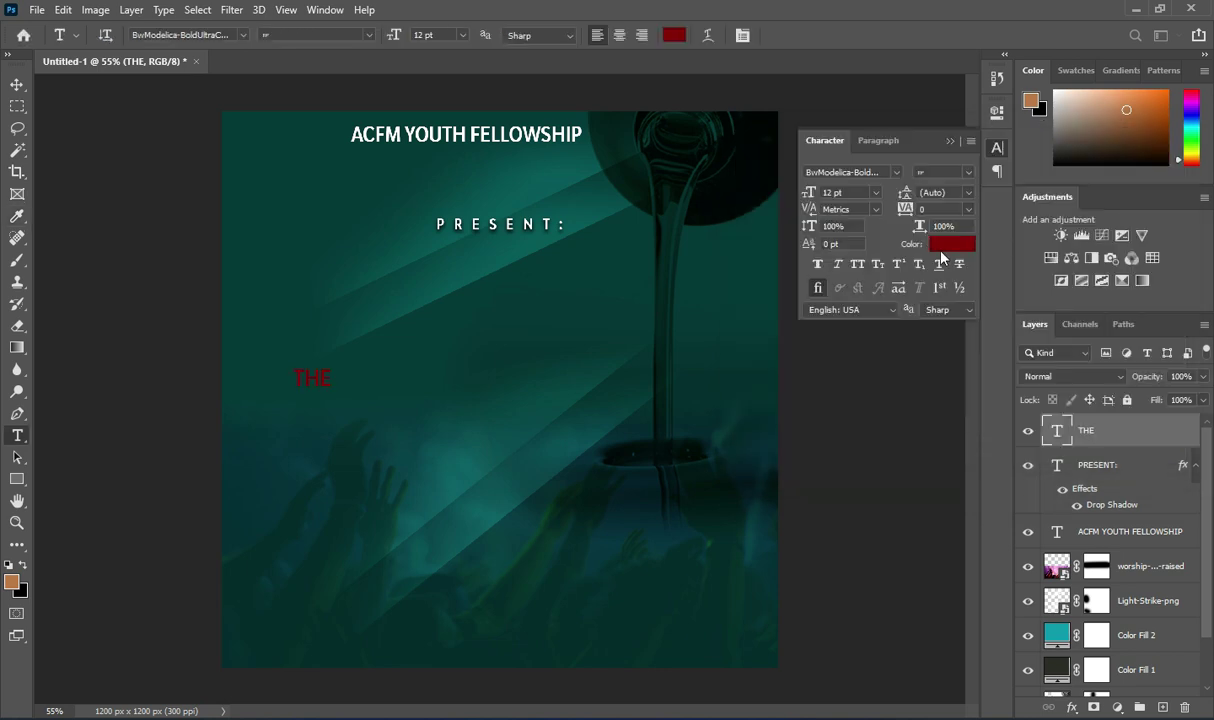
{"action": "left_click", "coordinate": [967, 172]}
{"action": "left_click", "coordinate": [966, 171]}
- Set THE in the BwModelica-BlackUltraCondensed font
{"action": "left_click", "coordinate": [243, 37]}
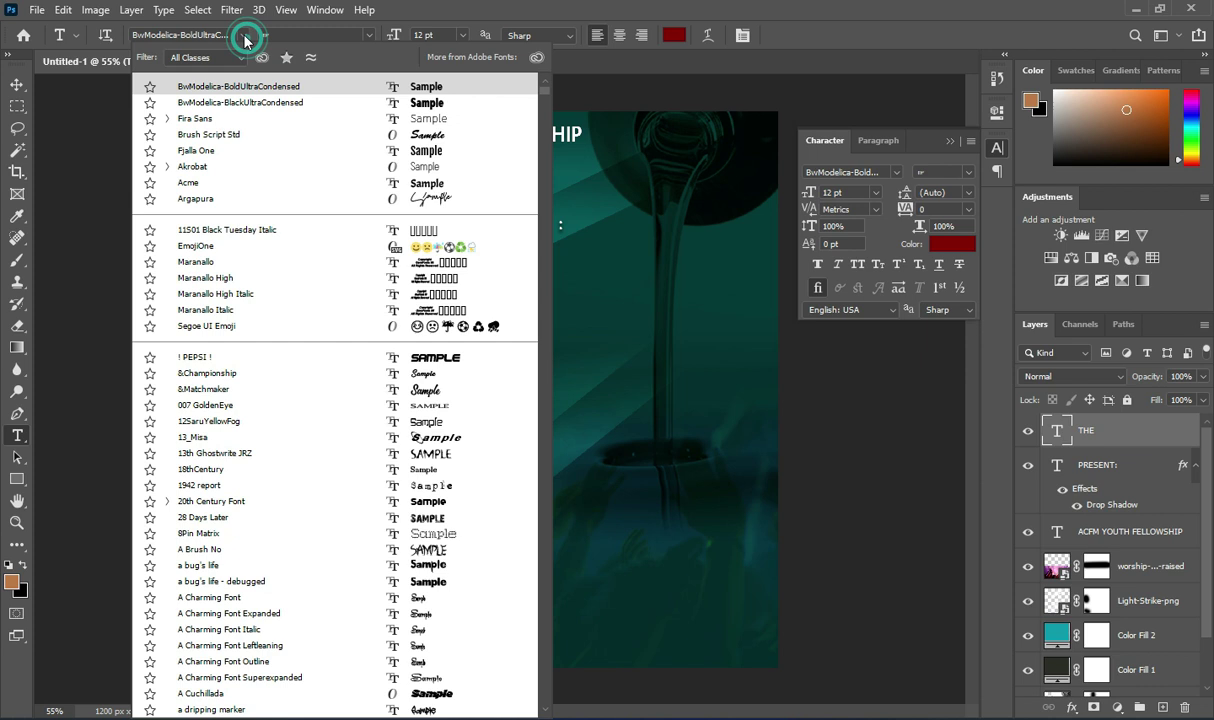
{"action": "left_click", "coordinate": [250, 104]}
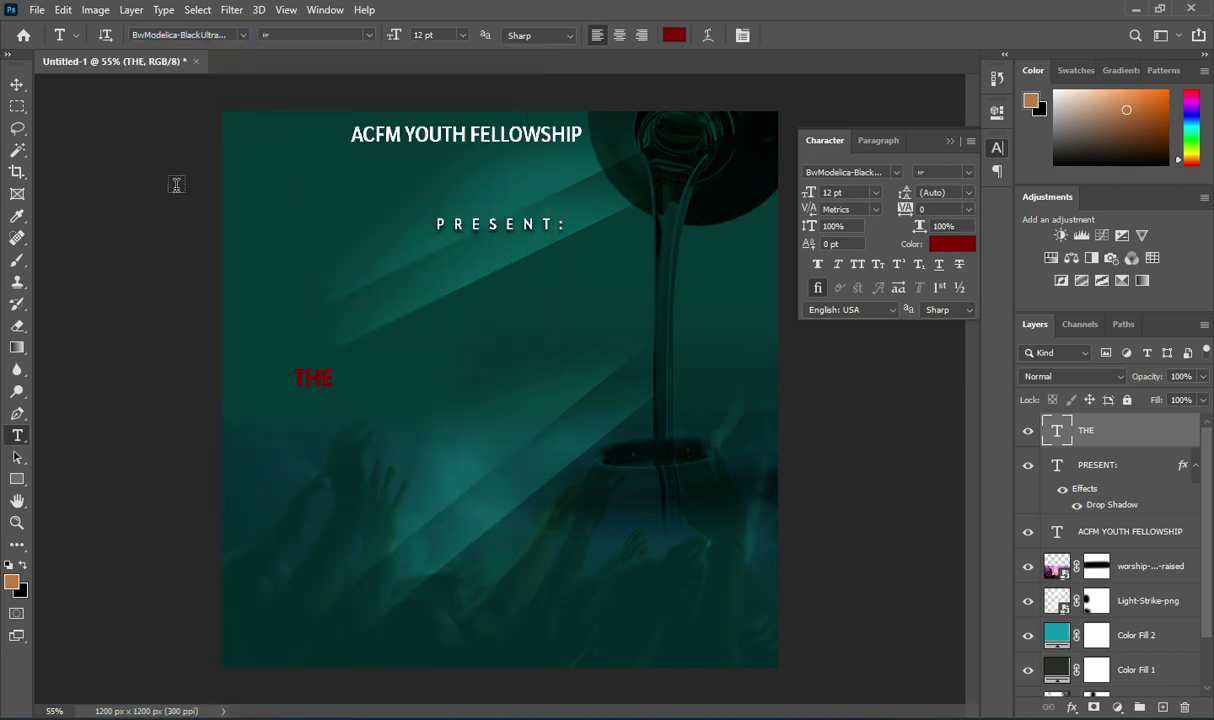
{"action": "left_click", "coordinate": [17, 84]}
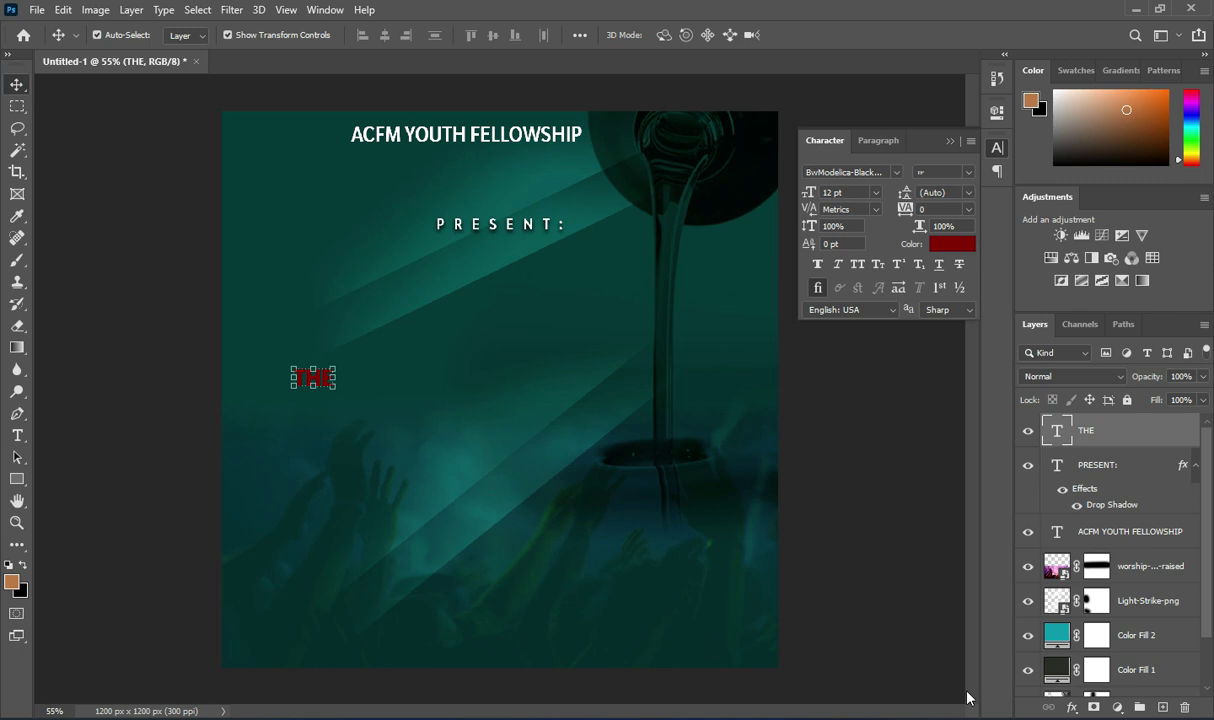
- Give THE a drop shadow and move it up and right, under PRESENT:
{"action": "left_click", "coordinate": [1073, 709]}
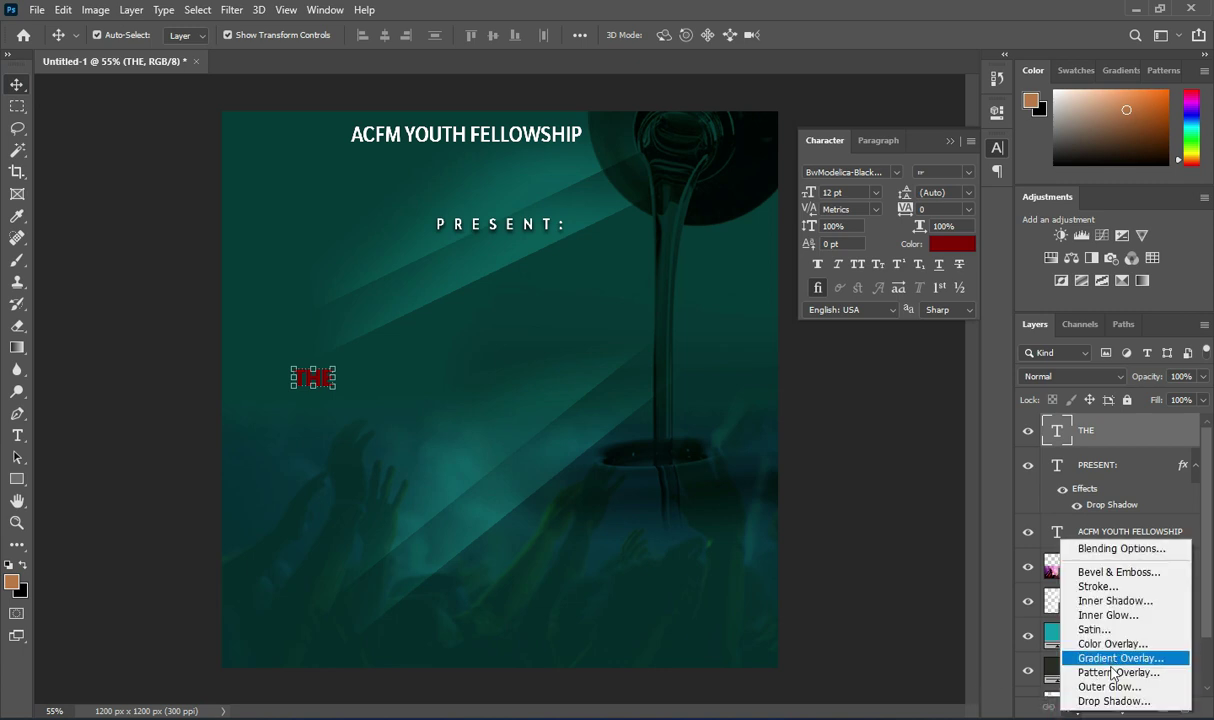
{"action": "left_click", "coordinate": [1110, 699]}
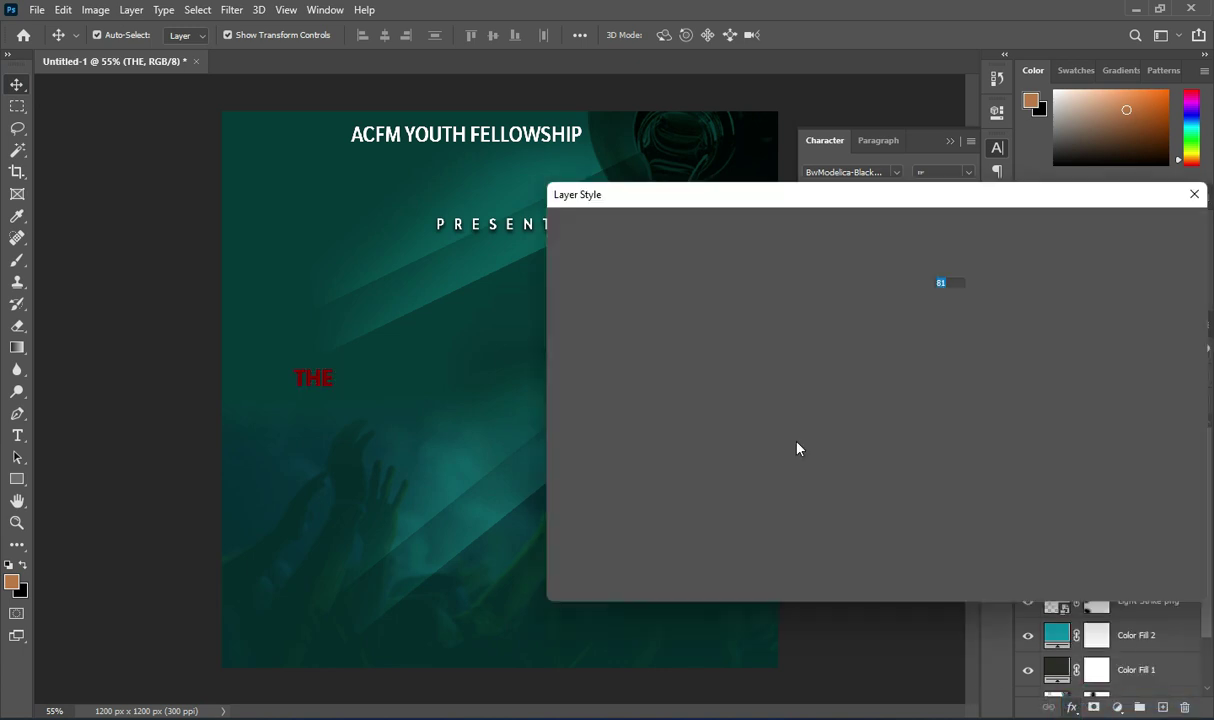
{"action": "left_click", "coordinate": [1130, 233]}
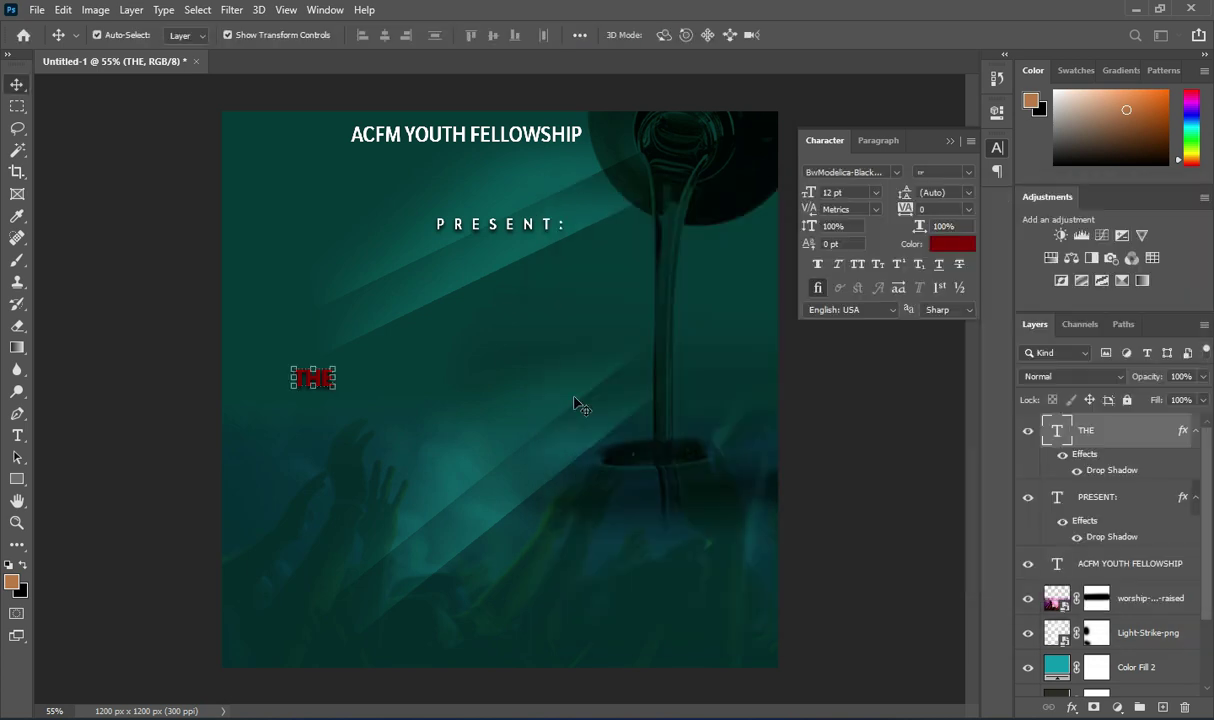
{"action": "left_click", "coordinate": [837, 462]}
{"action": "left_click_drag", "start_coordinate": [313, 378], "coordinate": [374, 337]}
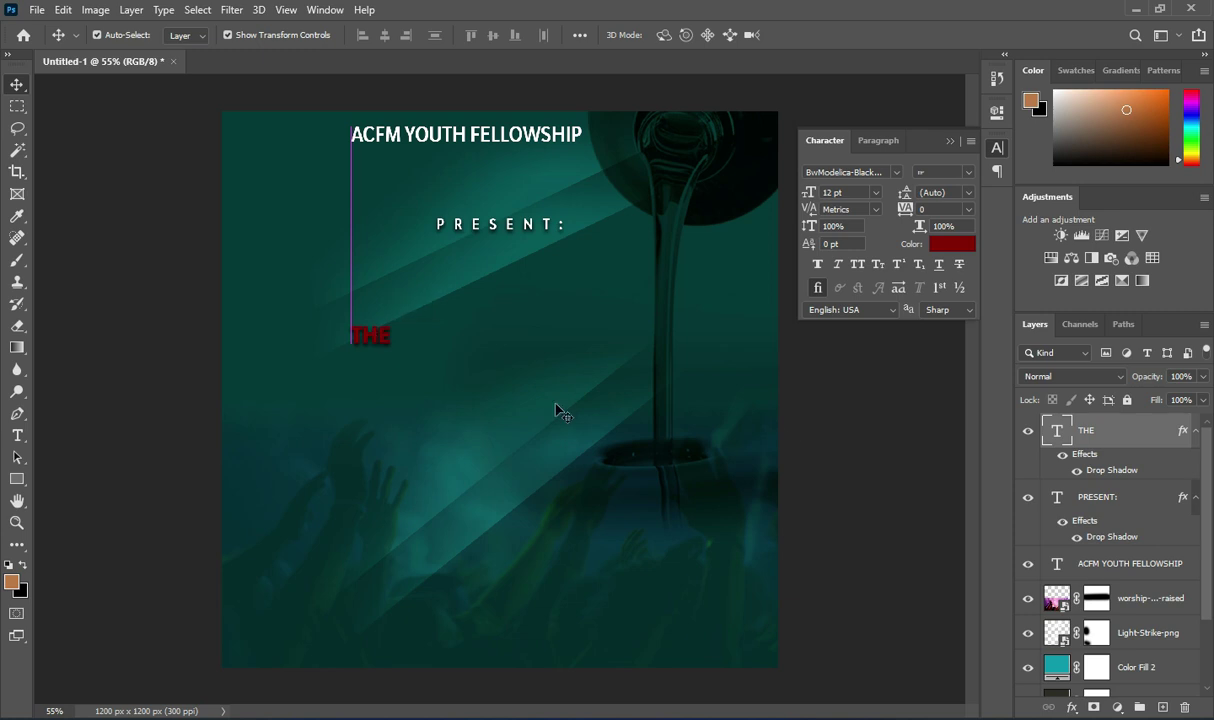
{"action": "left_click", "coordinate": [829, 436]}
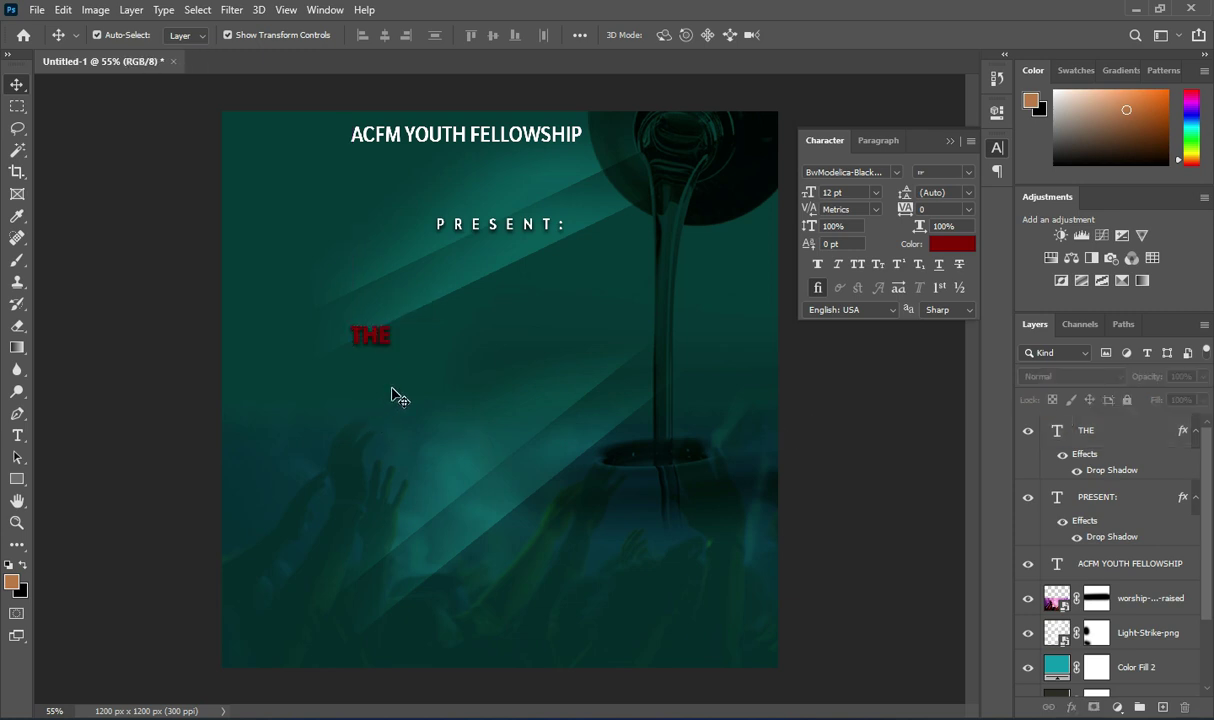
- Add an Outpouring text layer below THE
{"action": "key", "text": "t"}
{"action": "left_click", "coordinate": [350, 405]}
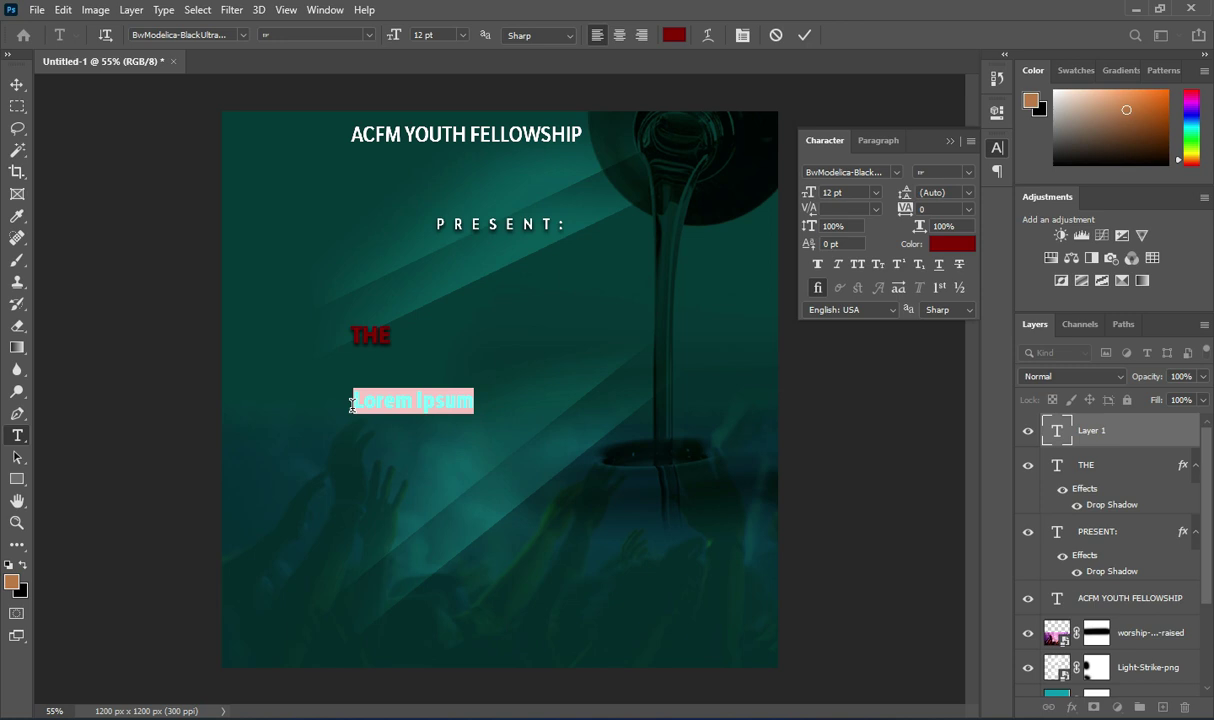
{"action": "type", "text": "a"}
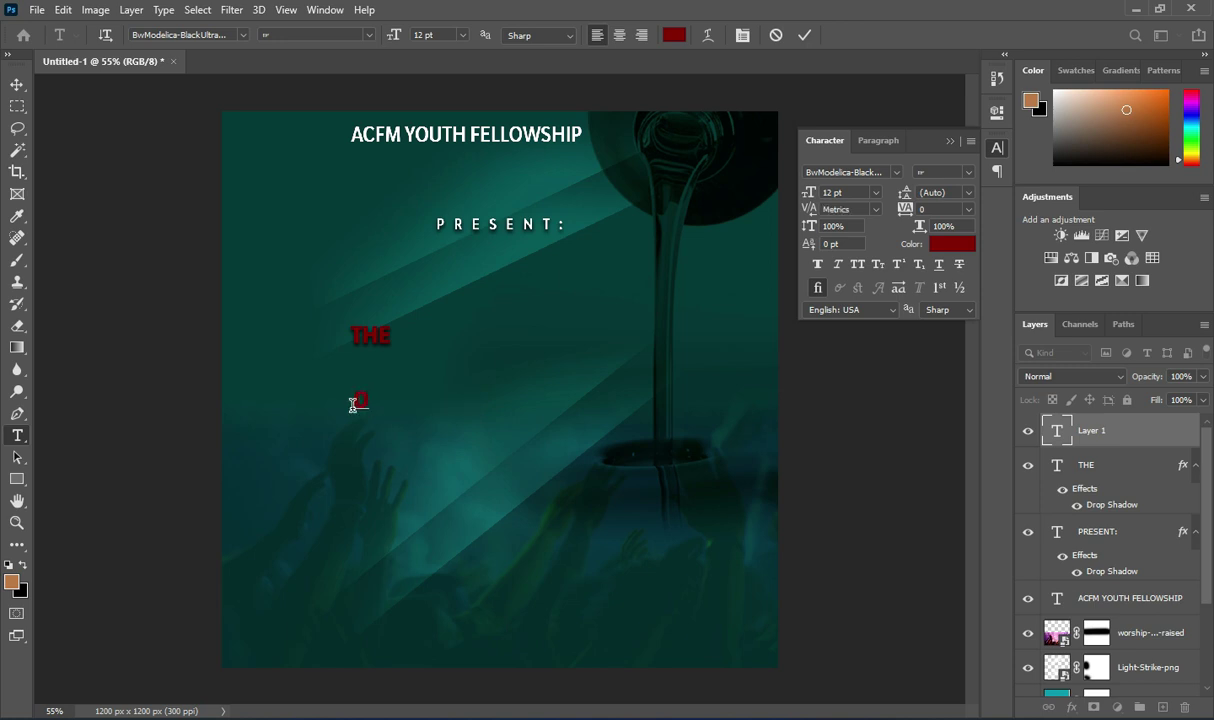
{"action": "type", "text": "utpouring"}
{"action": "left_click", "coordinate": [805, 35]}
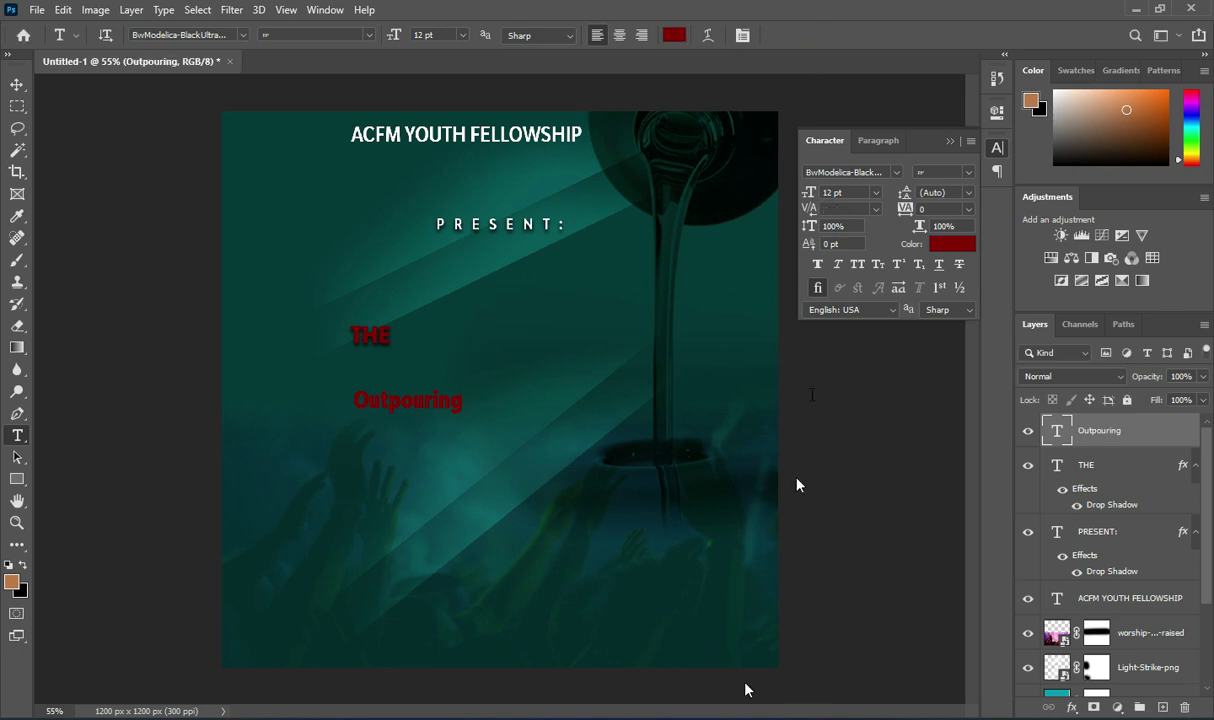
- Copy the colour code f6e379 from the Notepad notes
{"action": "key", "text": "alt+Tab"}
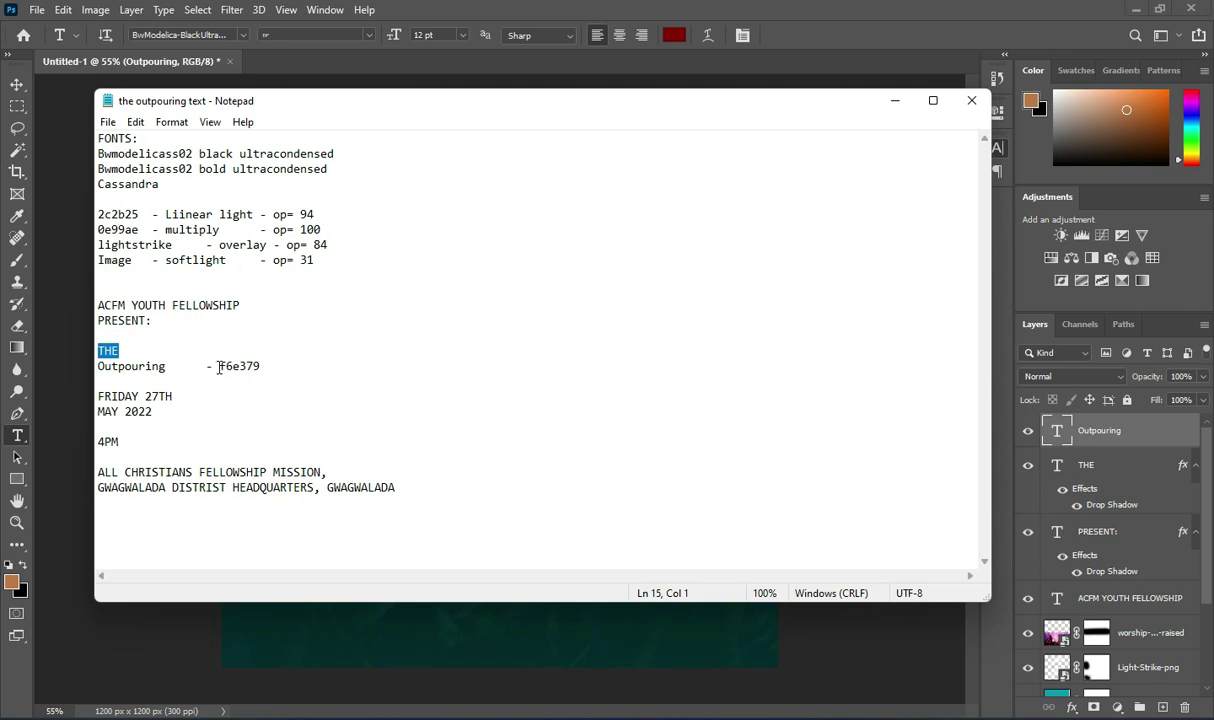
{"action": "left_click_drag", "start_coordinate": [219, 366], "coordinate": [269, 366]}
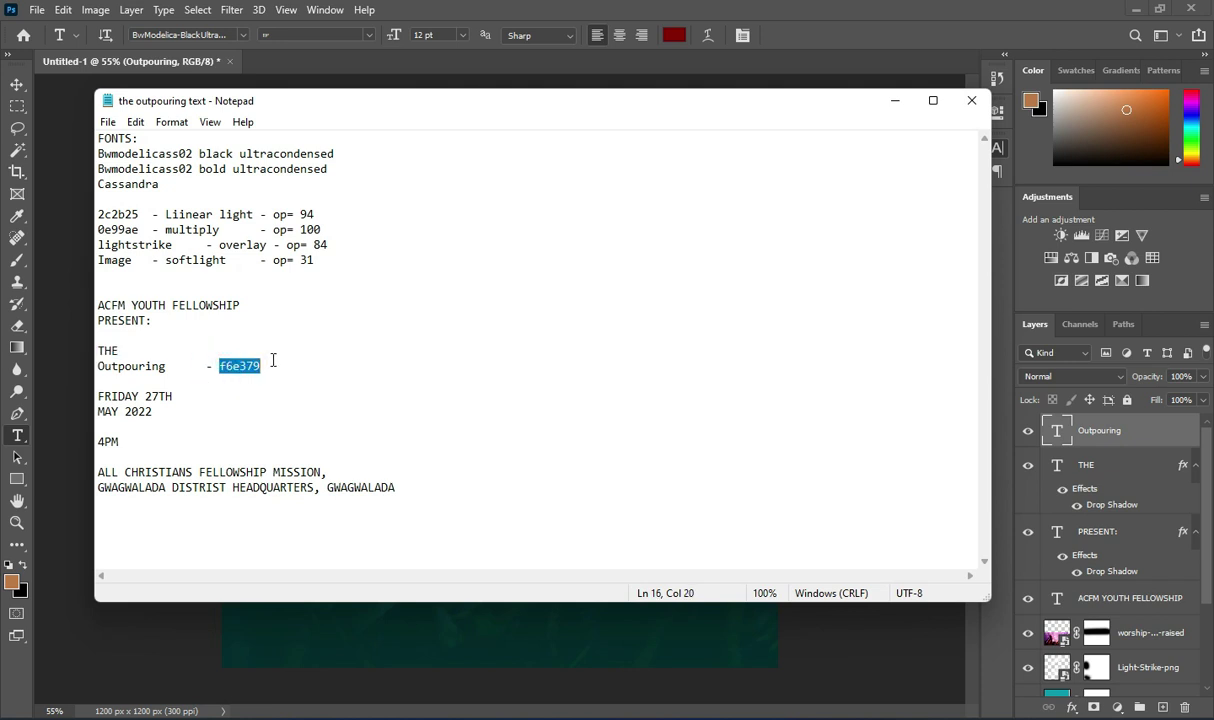
{"action": "left_click", "coordinate": [895, 100]}
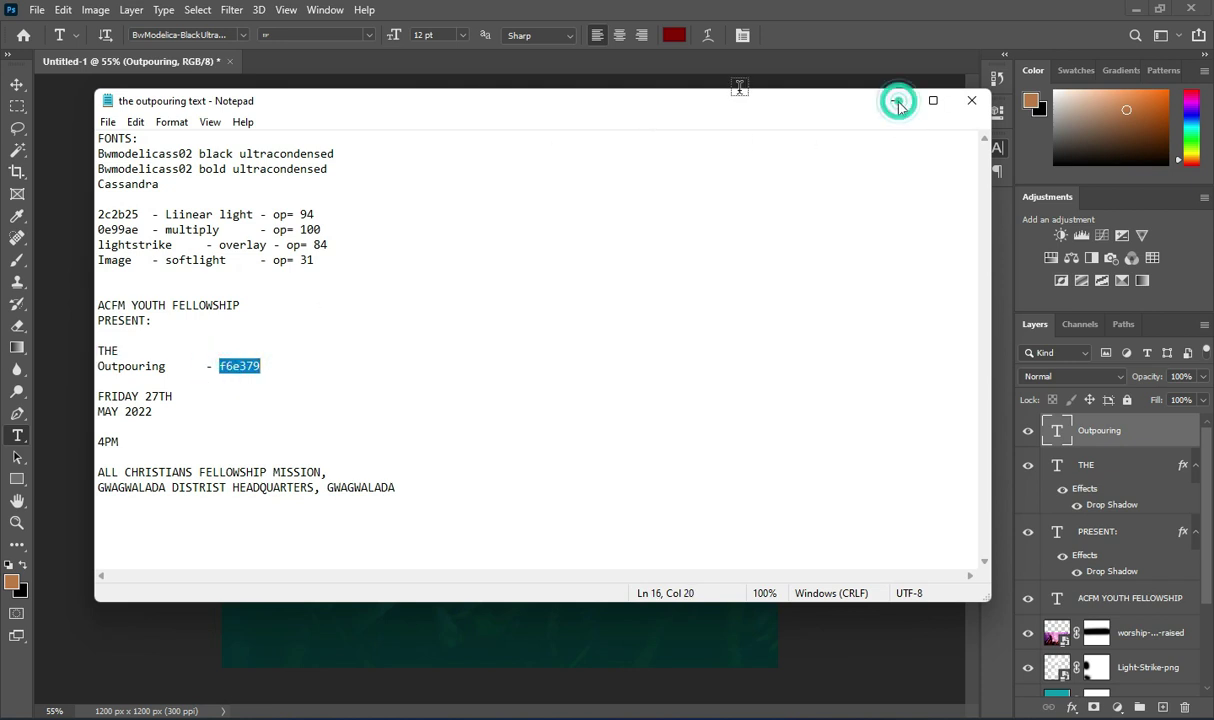
- Colour the Outpouring text pale yellow using hex f6e379
{"action": "left_click", "coordinate": [674, 35]}
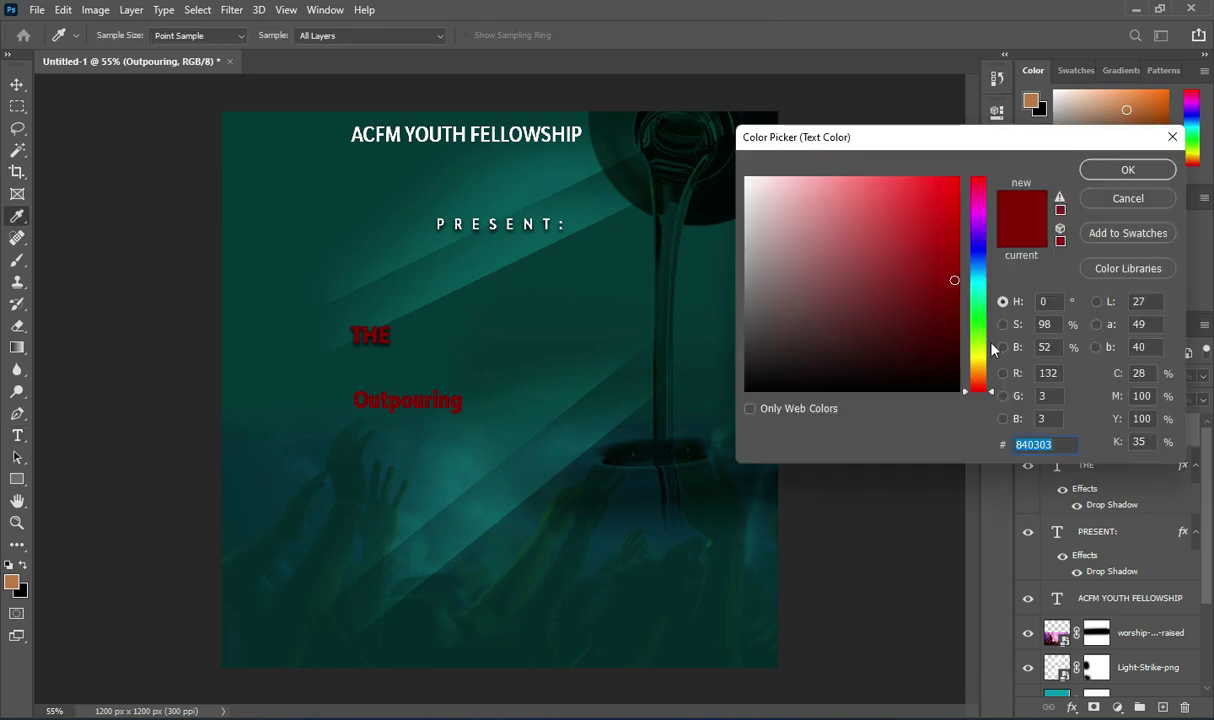
{"action": "type", "text": "f6e379"}
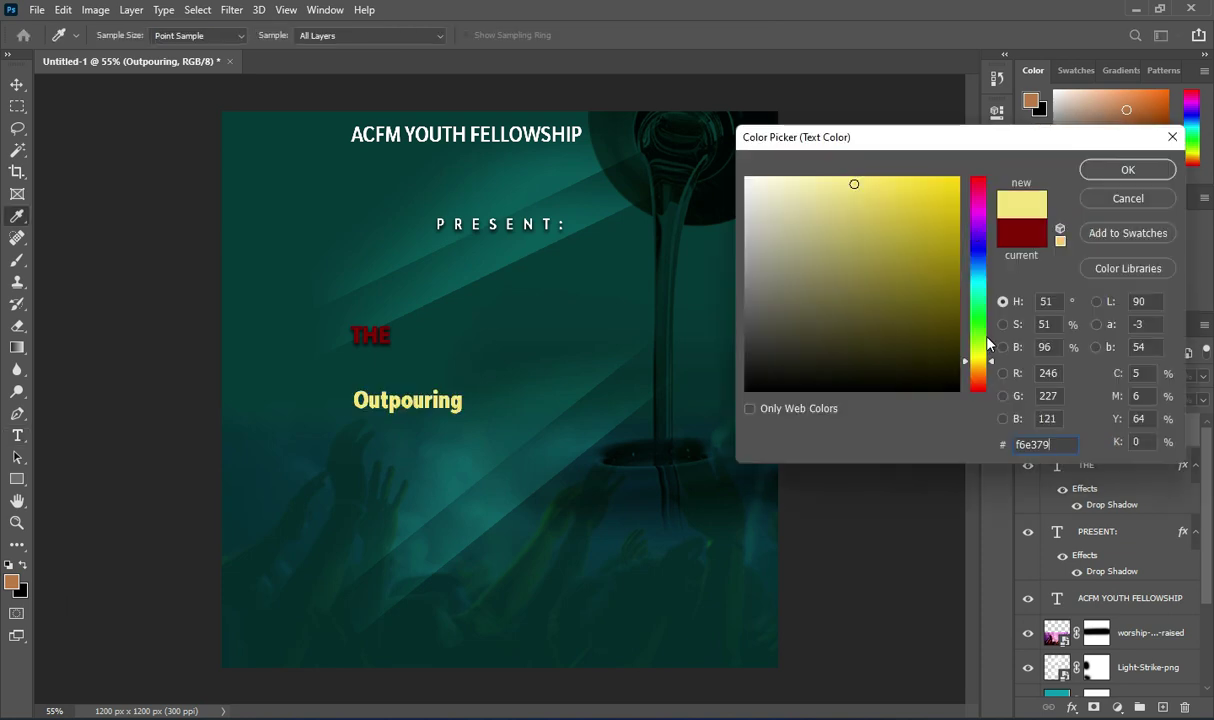
{"action": "left_click", "coordinate": [1126, 172]}
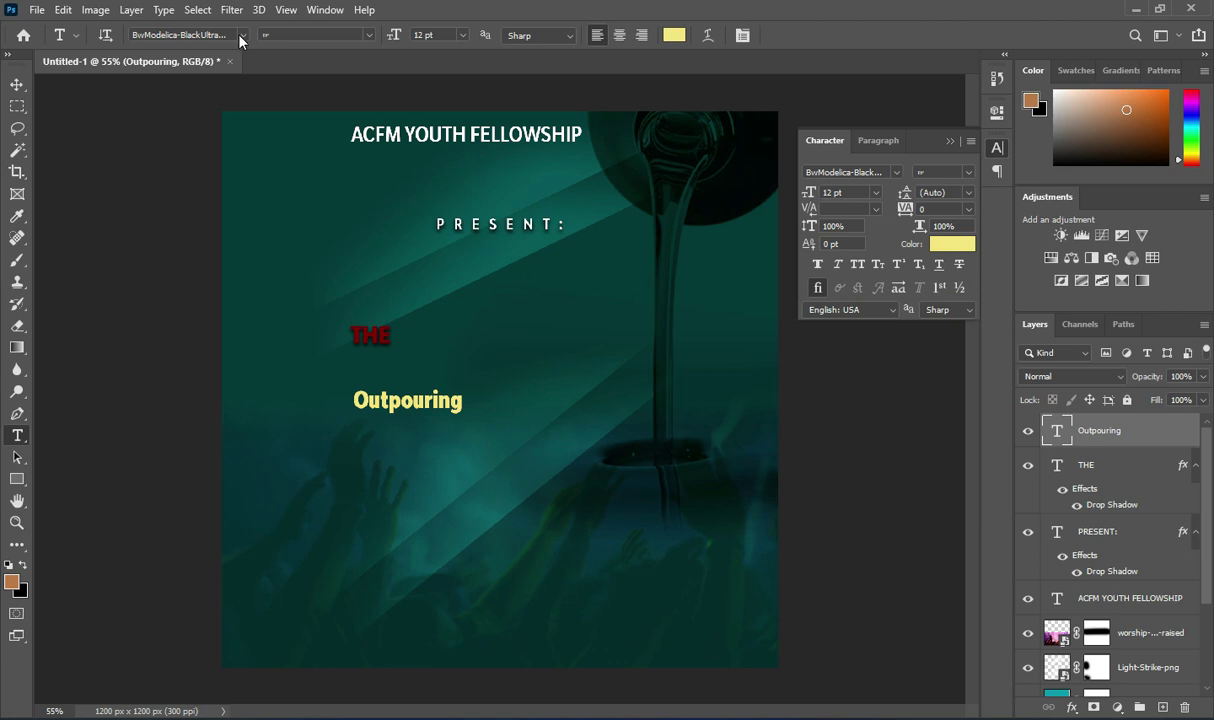
- Set Outpouring in the Cassandra Personal Use Regular script font
{"action": "left_click", "coordinate": [240, 36]}
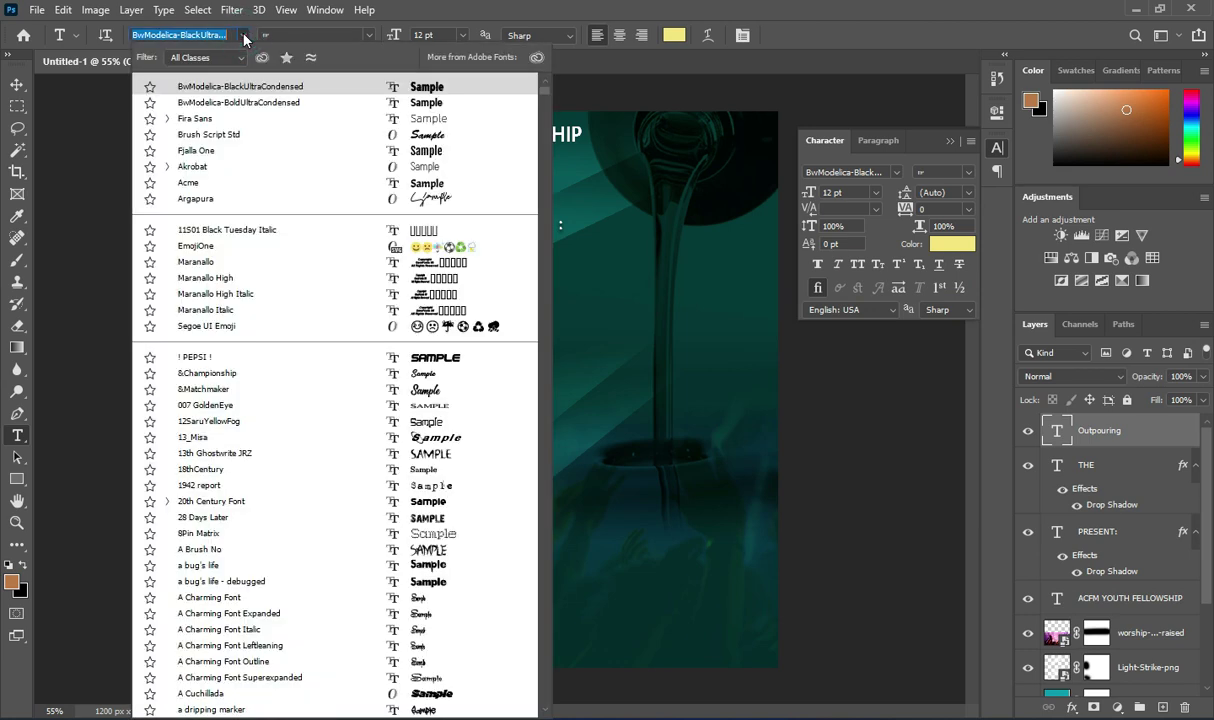
{"action": "type", "text": "ca"}
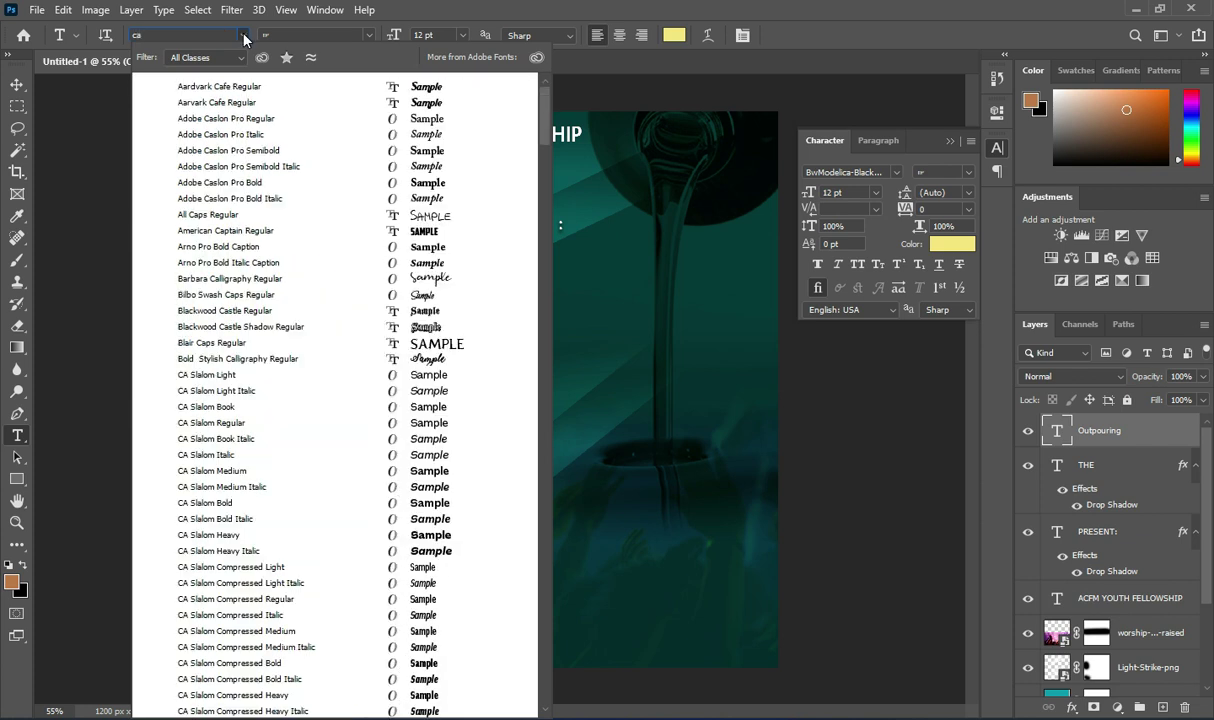
{"action": "type", "text": "ss"}
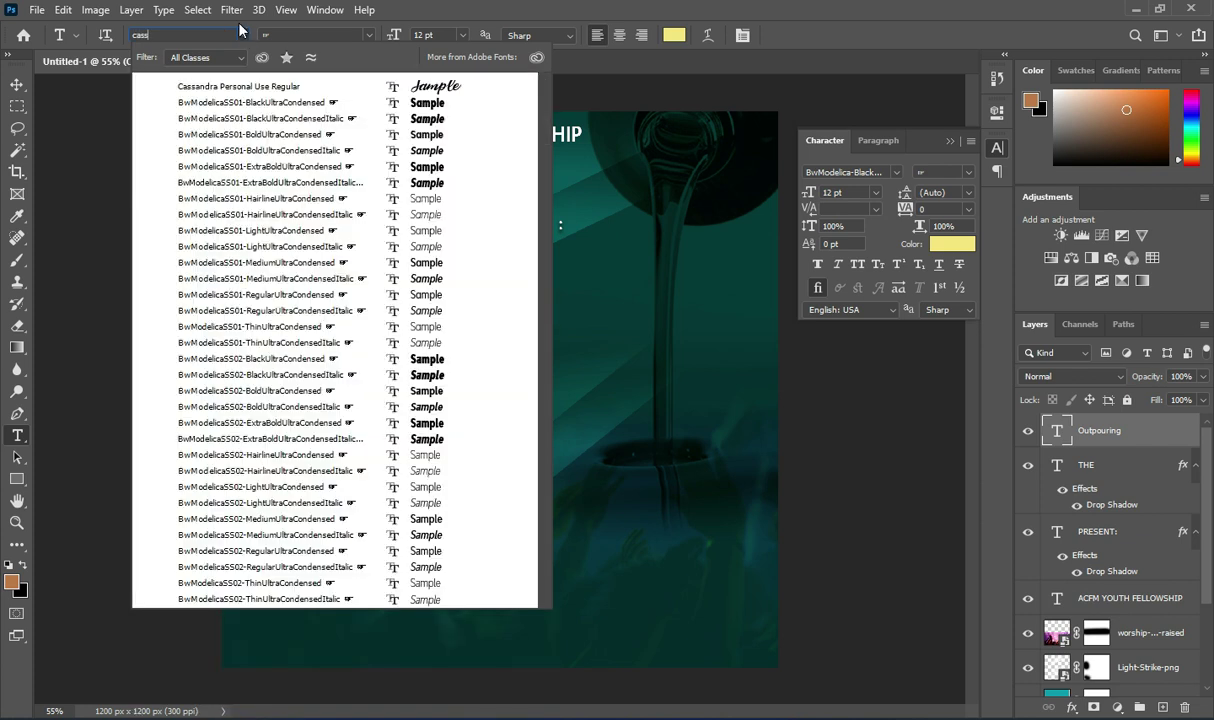
{"action": "type", "text": "andra Personal Use"}
{"action": "left_click", "coordinate": [238, 85]}
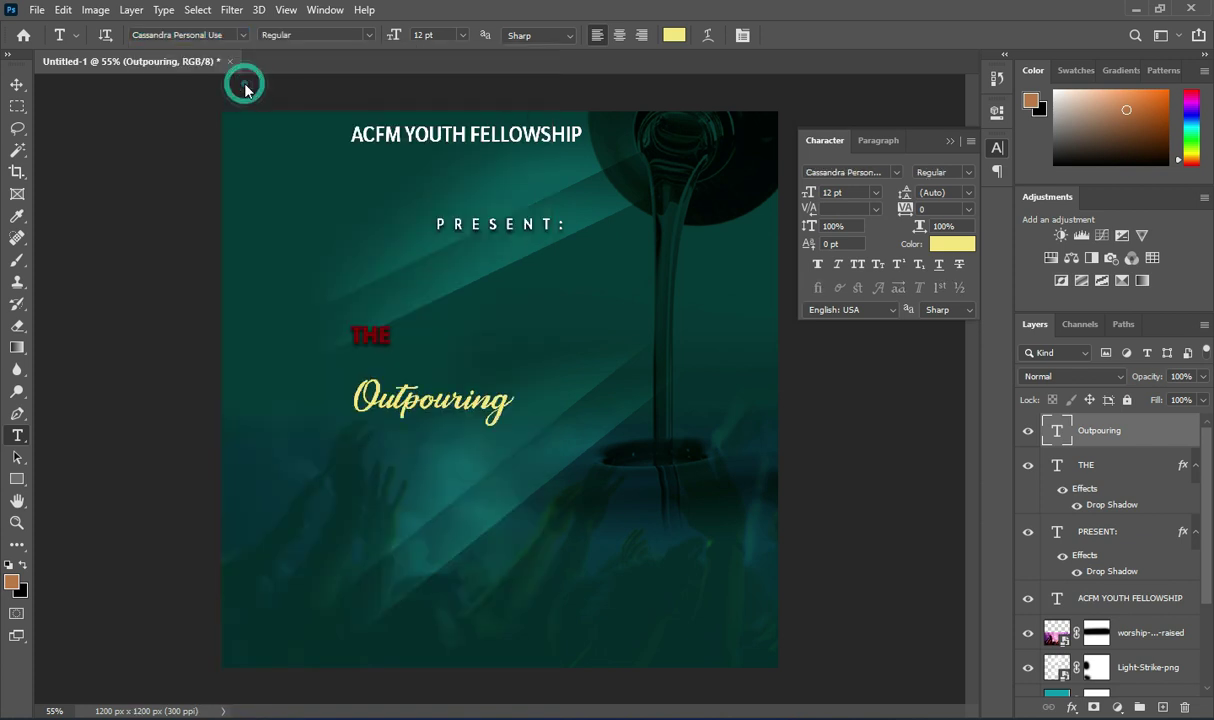
{"action": "left_click", "coordinate": [17, 84]}
- Scale Outpouring to about 292% and centre it across the flyer below THE
{"action": "left_click_drag", "start_coordinate": [514, 402], "coordinate": [738, 411]}
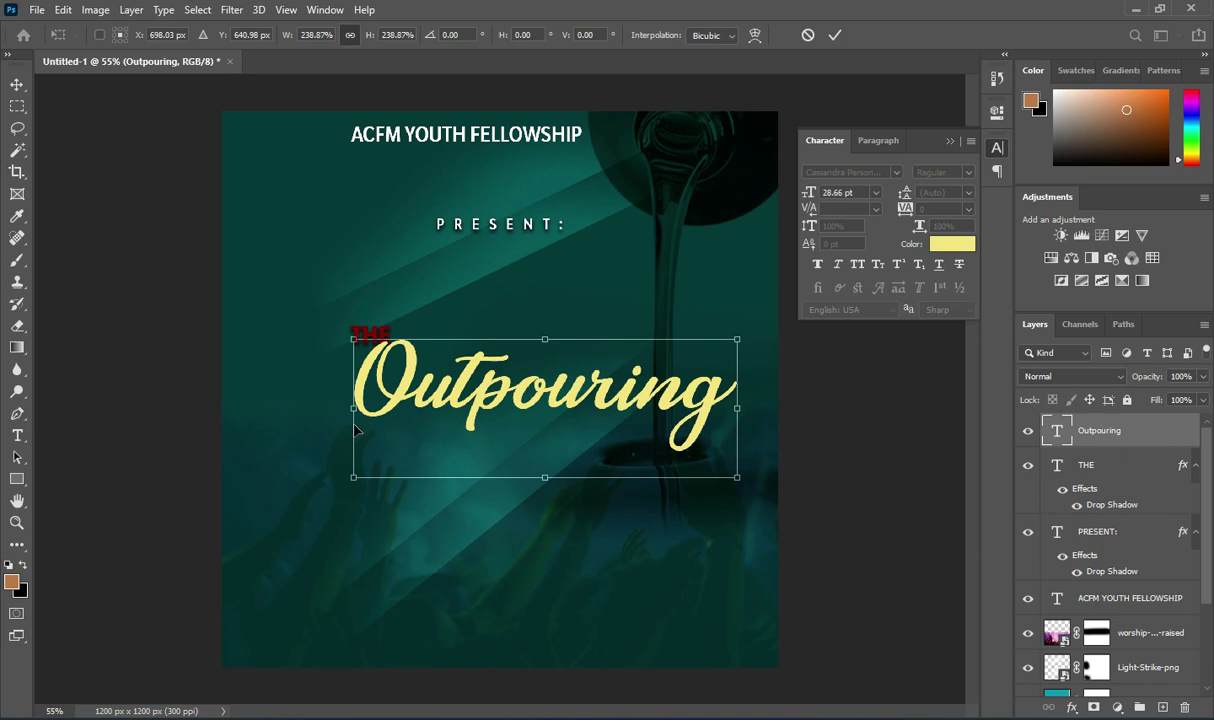
{"action": "left_click_drag", "start_coordinate": [353, 408], "coordinate": [269, 412]}
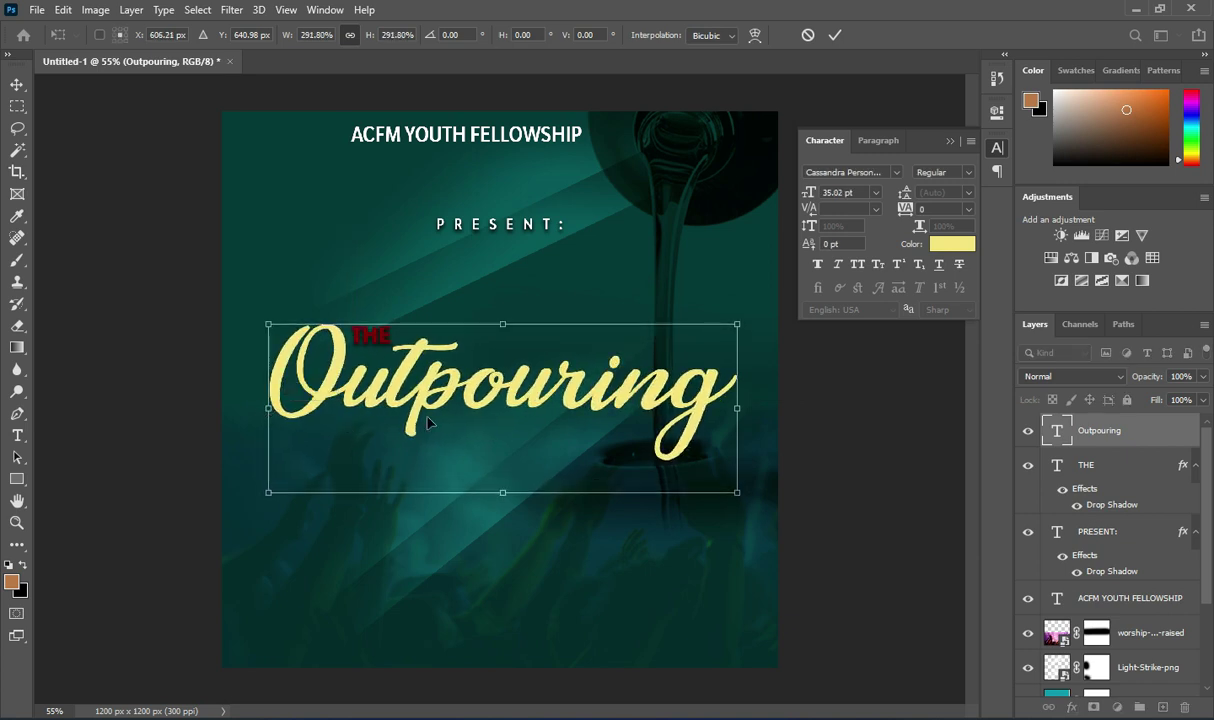
{"action": "left_click_drag", "start_coordinate": [476, 405], "coordinate": [478, 411]}
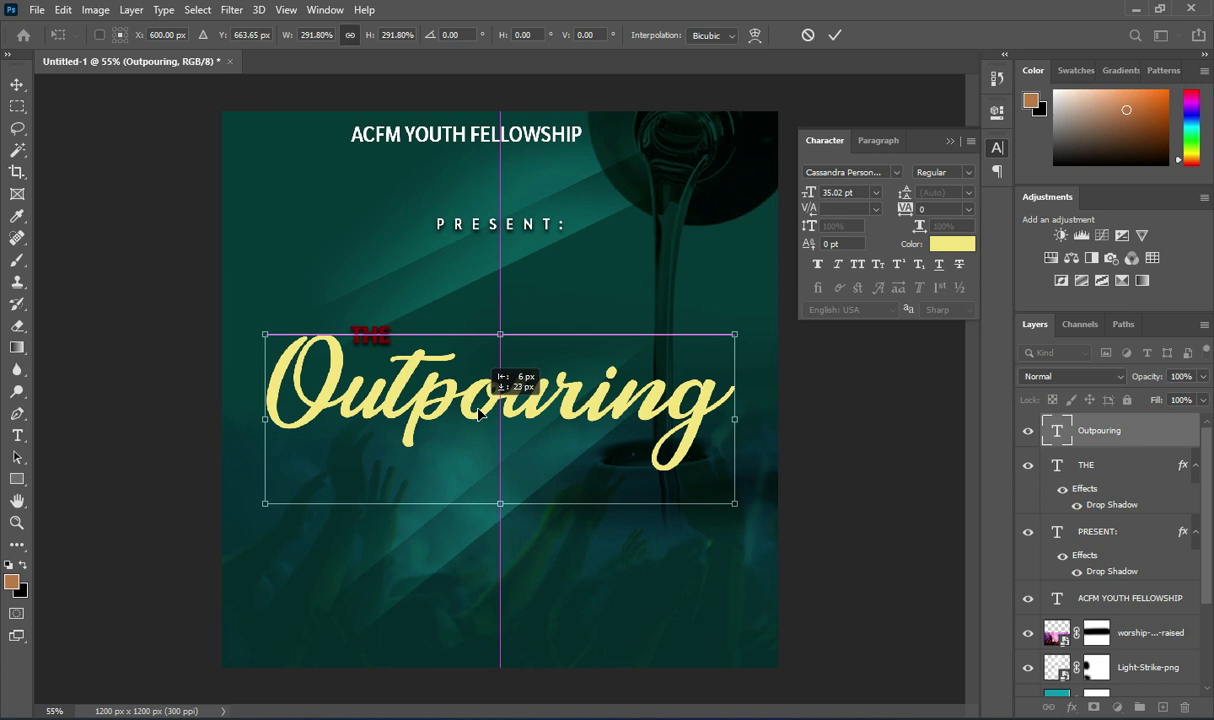
{"action": "left_click_drag", "start_coordinate": [478, 412], "coordinate": [478, 412]}
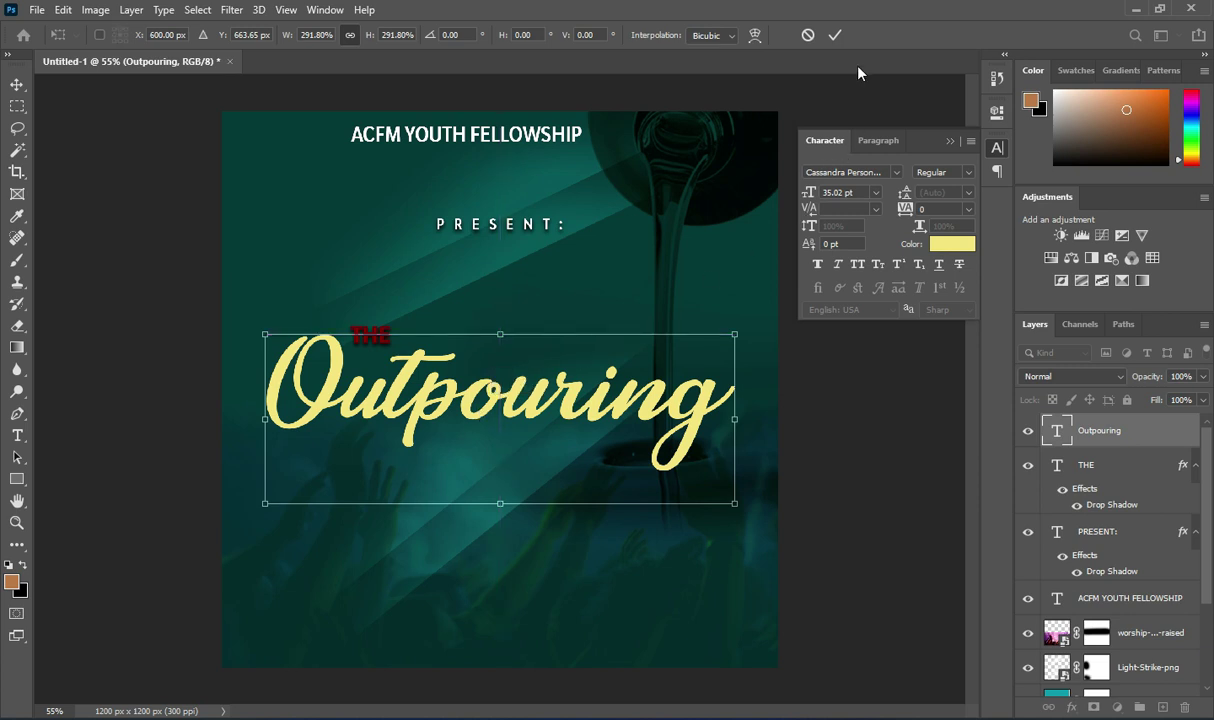
{"action": "left_click", "coordinate": [834, 36]}
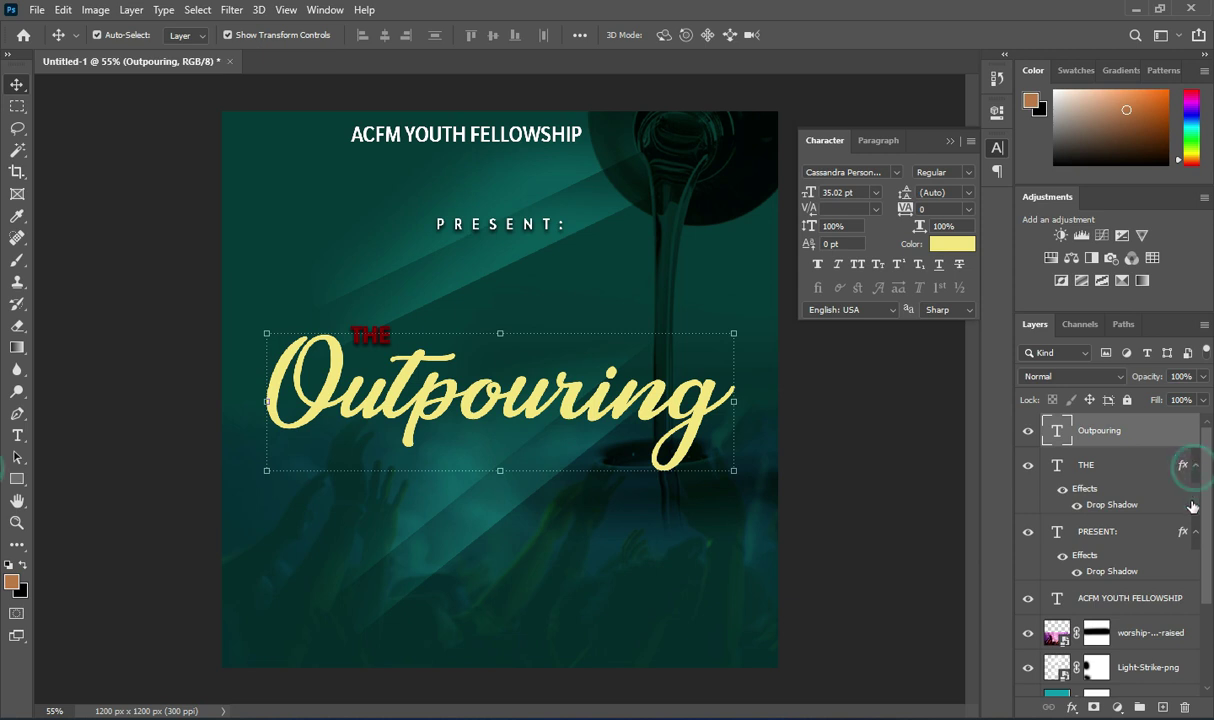
- Collapse the THE and PRESENT: effects lists, duplicate Outpouring, and hide the original
{"action": "left_click", "coordinate": [1195, 466]}
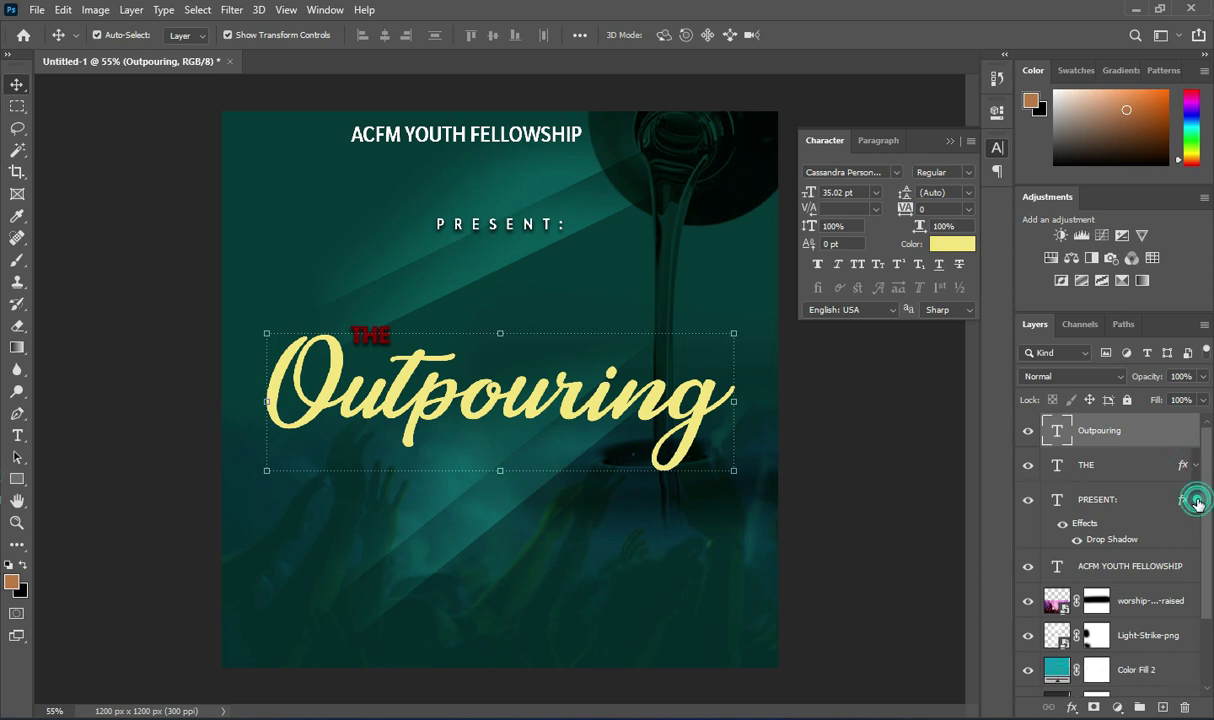
{"action": "left_click", "coordinate": [1195, 499]}
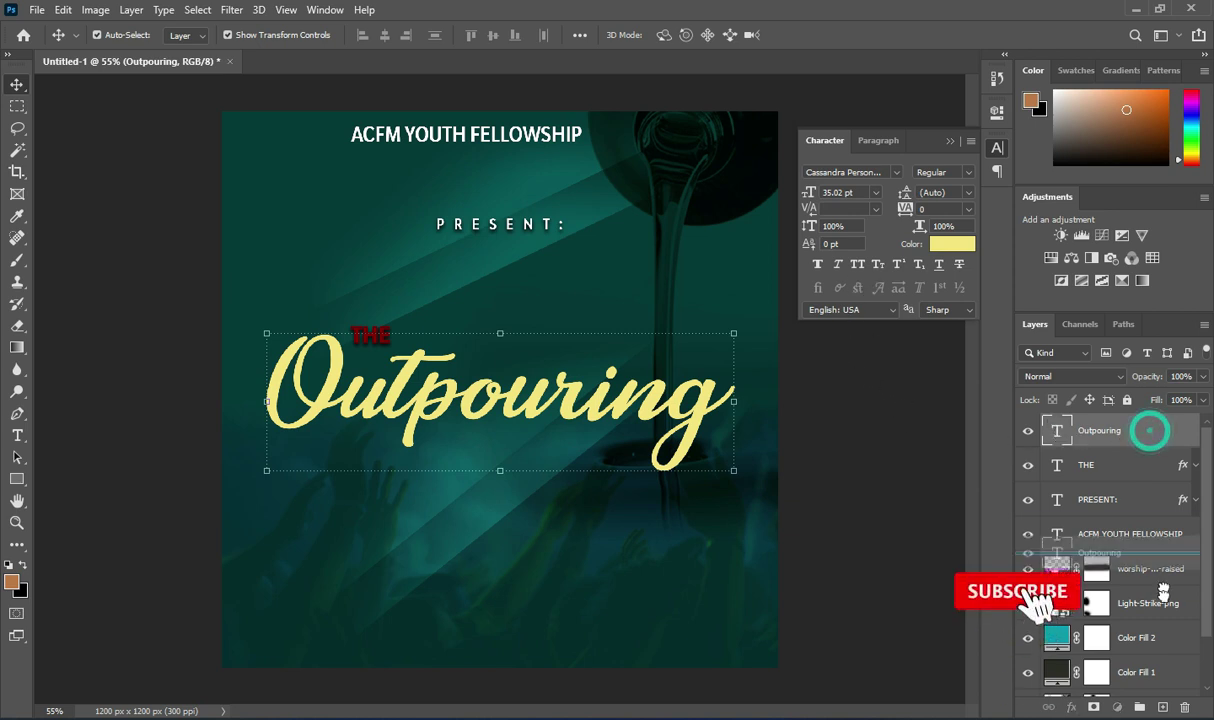
{"action": "key", "text": "ctrl+j"}
{"action": "left_click", "coordinate": [1028, 465]}
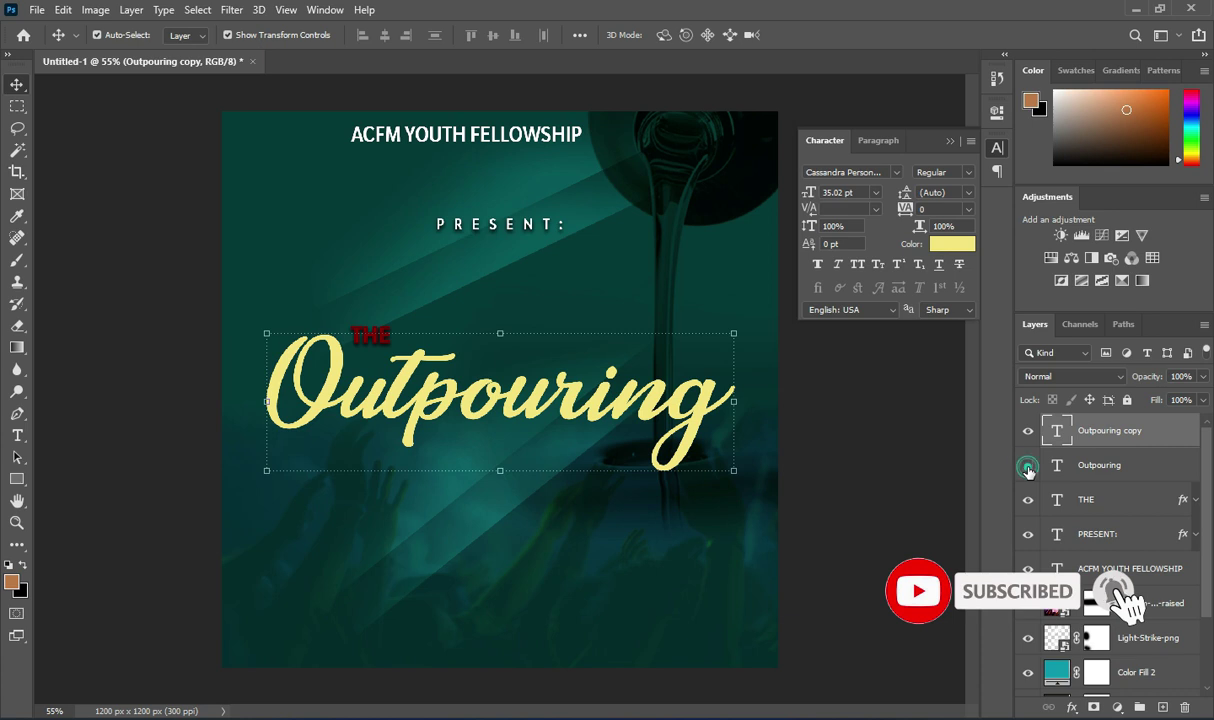
- Convert the Outpouring copy to a smart object and start a Drop Shadow effect
{"action": "right_click", "coordinate": [1085, 432]}
{"action": "left_click", "coordinate": [937, 199]}
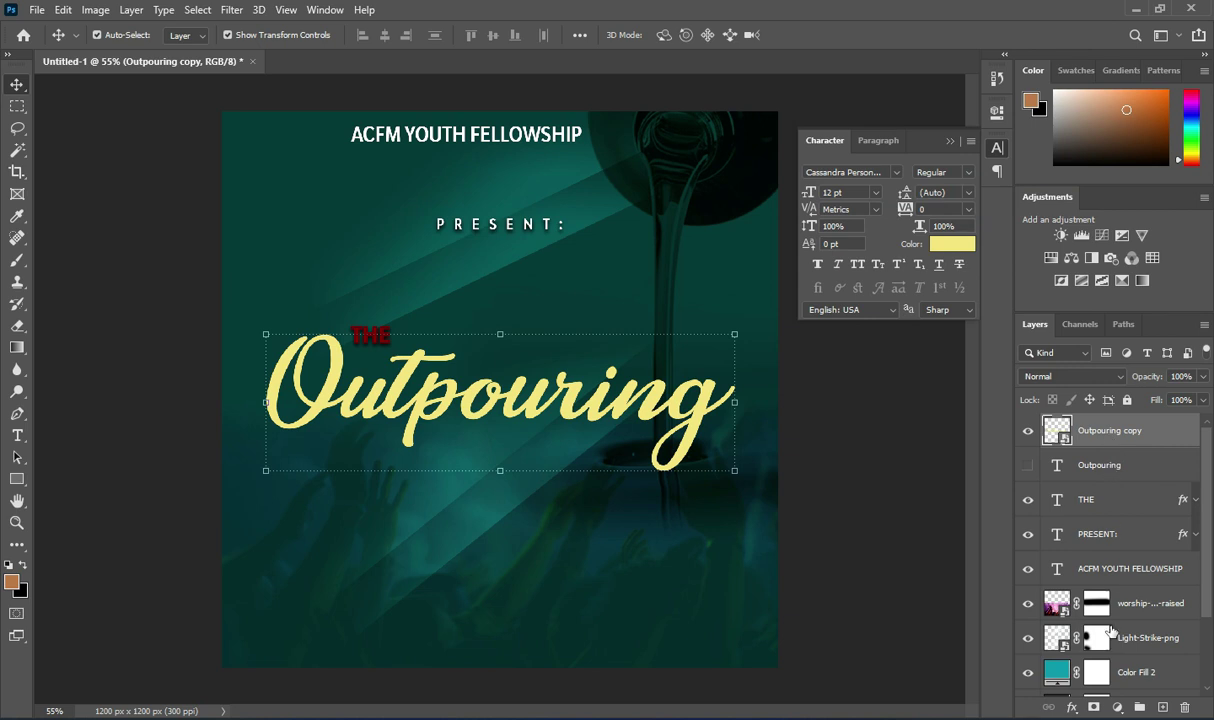
{"action": "left_click", "coordinate": [1071, 707]}
{"action": "left_click", "coordinate": [1085, 705]}
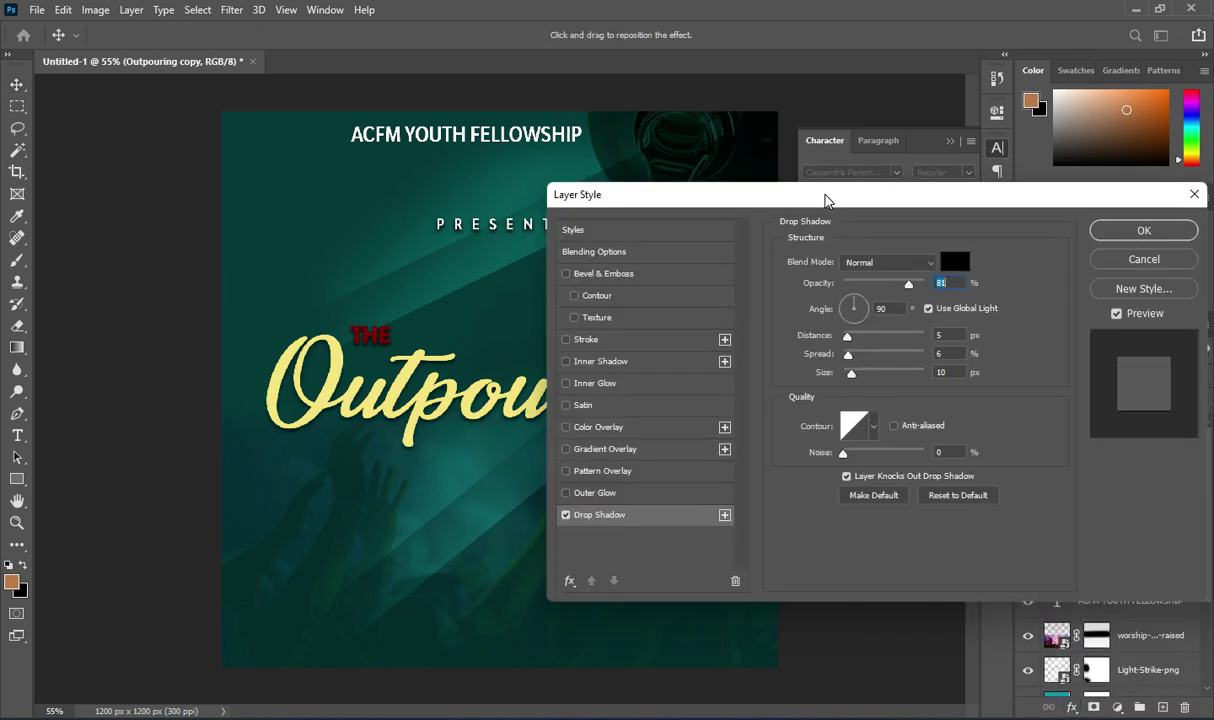
- Set the Outpouring copy's drop shadow to 81% opacity, 9 px distance, 10% spread, 18 px size
{"action": "left_click", "coordinate": [825, 196]}
{"action": "left_click_drag", "start_coordinate": [945, 198], "coordinate": [968, 200]}
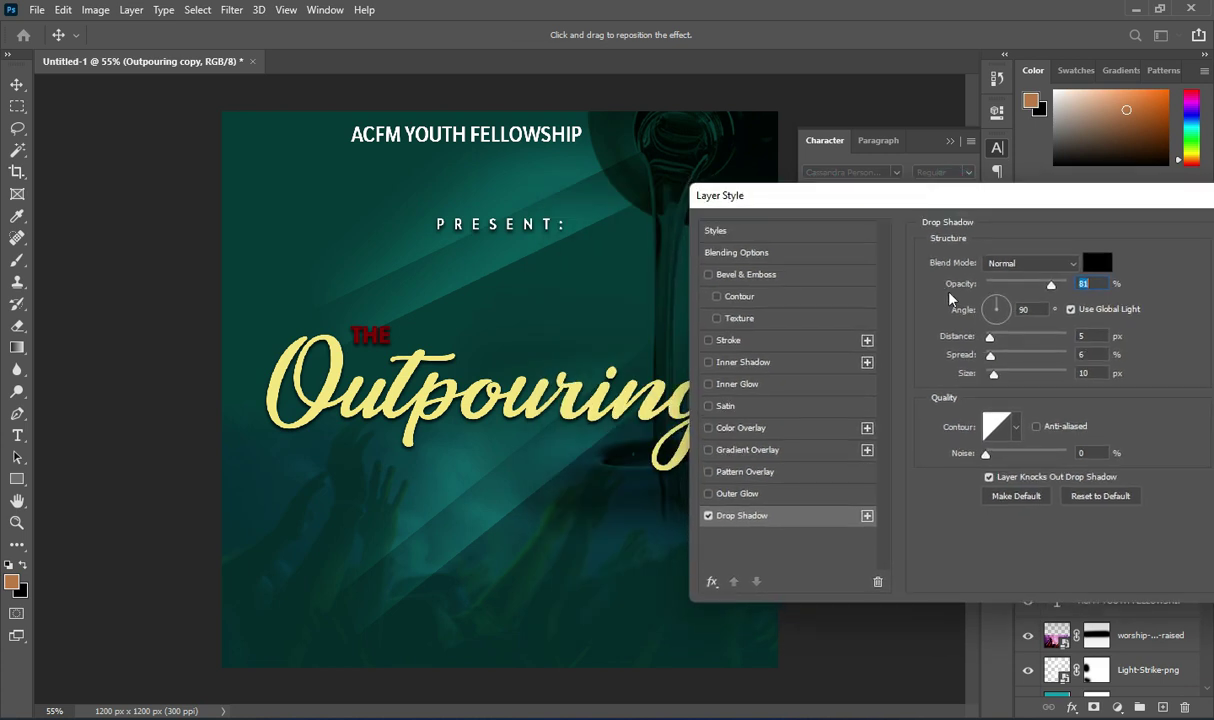
{"action": "mouse_move", "coordinate": [991, 357]}
{"action": "left_mouse_down"}
{"action": "mouse_move", "coordinate": [1000, 379]}
{"action": "mouse_move", "coordinate": [993, 338]}
{"action": "left_mouse_up"}
{"action": "left_click", "coordinate": [991, 373]}
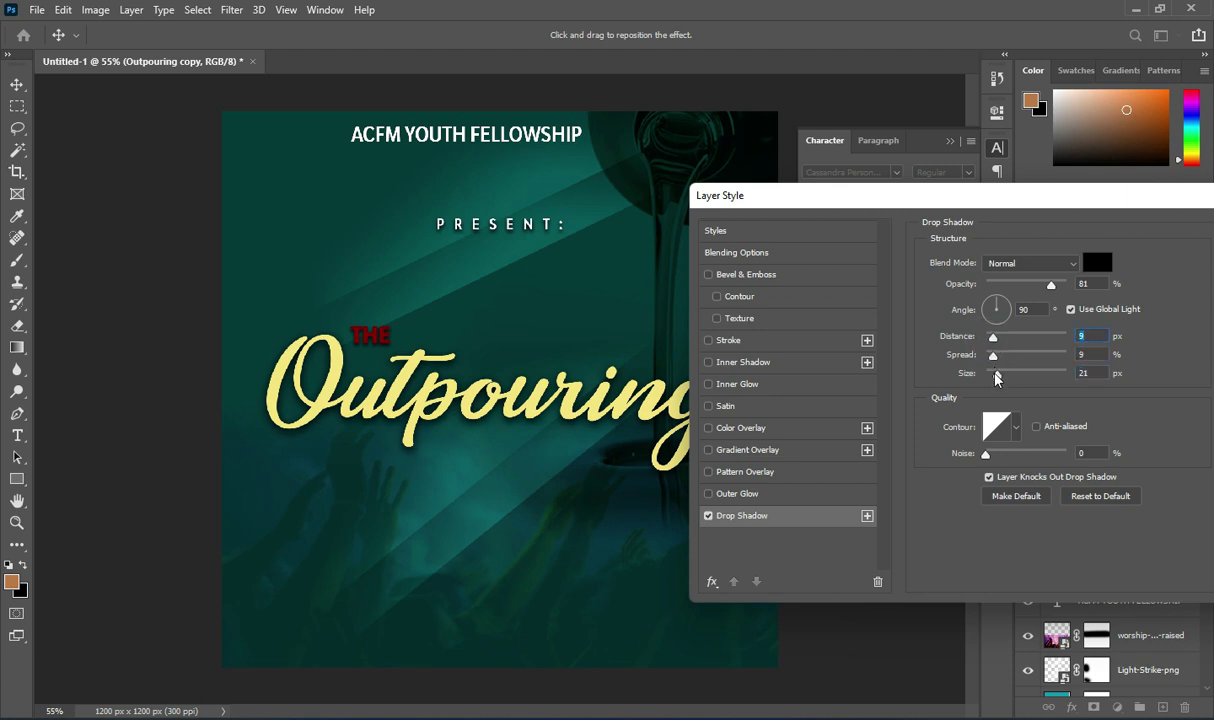
{"action": "left_click_drag", "start_coordinate": [995, 373], "coordinate": [993, 355]}
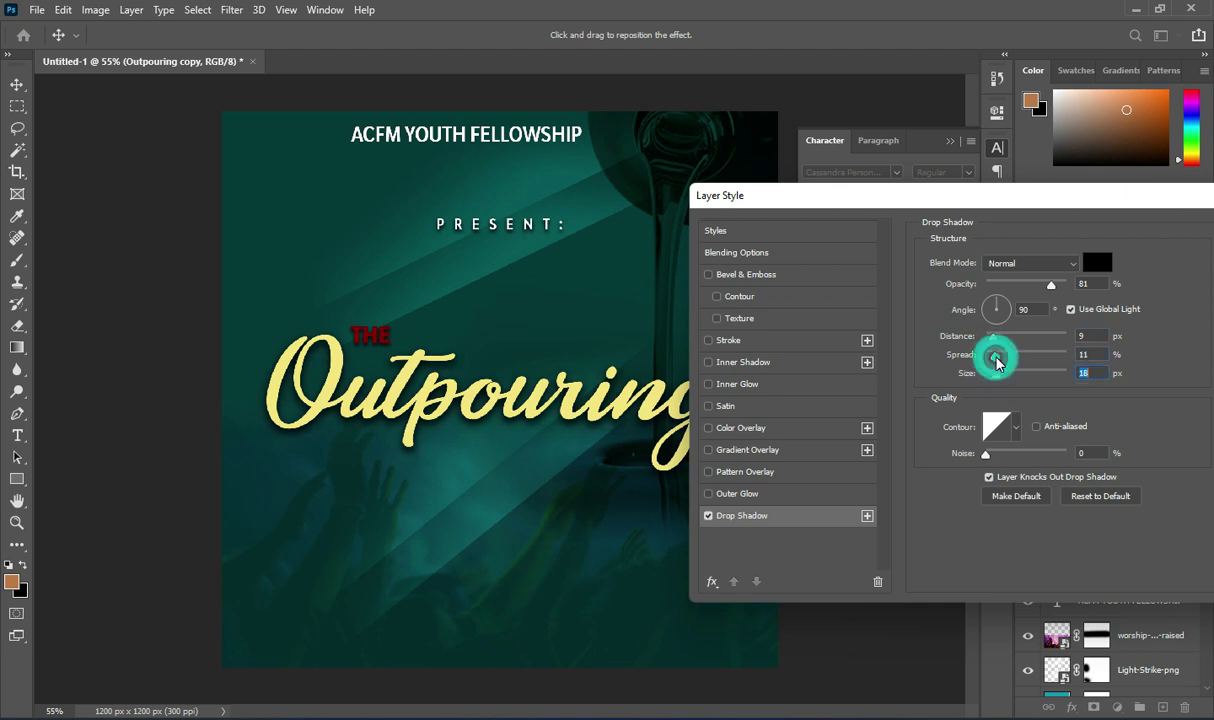
{"action": "left_click_drag", "start_coordinate": [978, 204], "coordinate": [844, 200]}
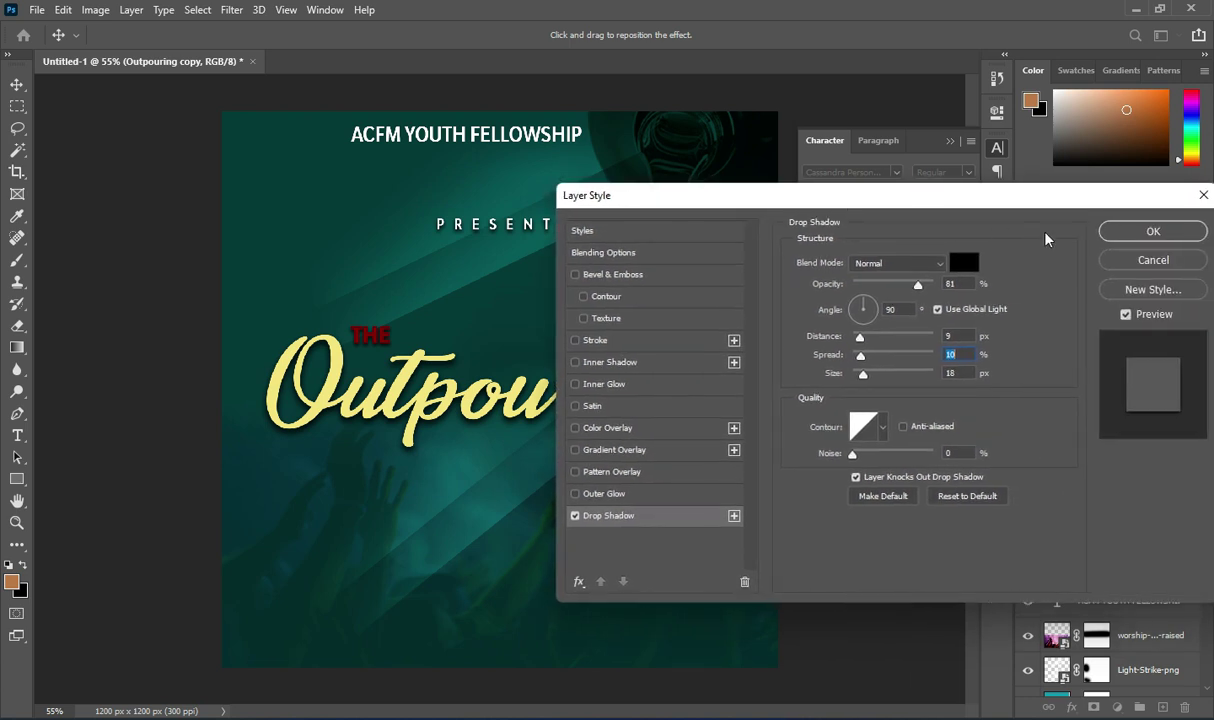
{"action": "left_click", "coordinate": [1153, 232]}
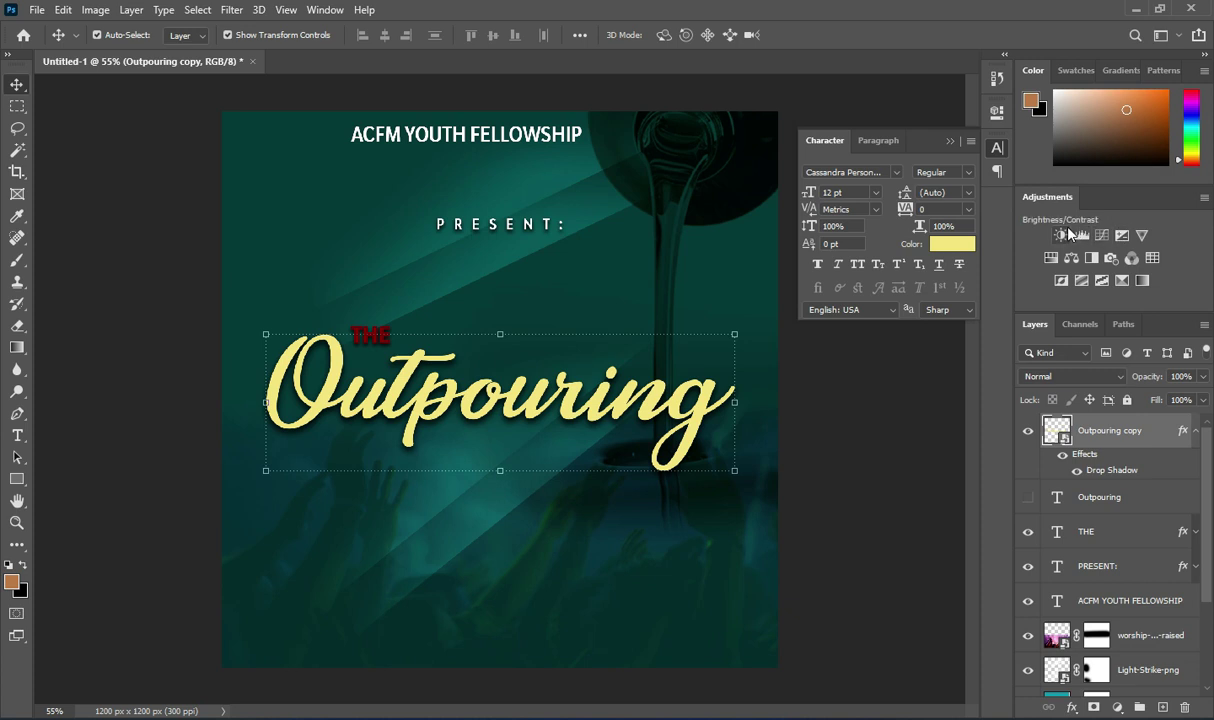
- Change the ACFM YOUTH FELLOWSHIP heading to BwModelica-BlackUltraCondensed with tracking 20
{"action": "left_click", "coordinate": [950, 144]}
{"action": "key", "text": "ctrl+minus"}
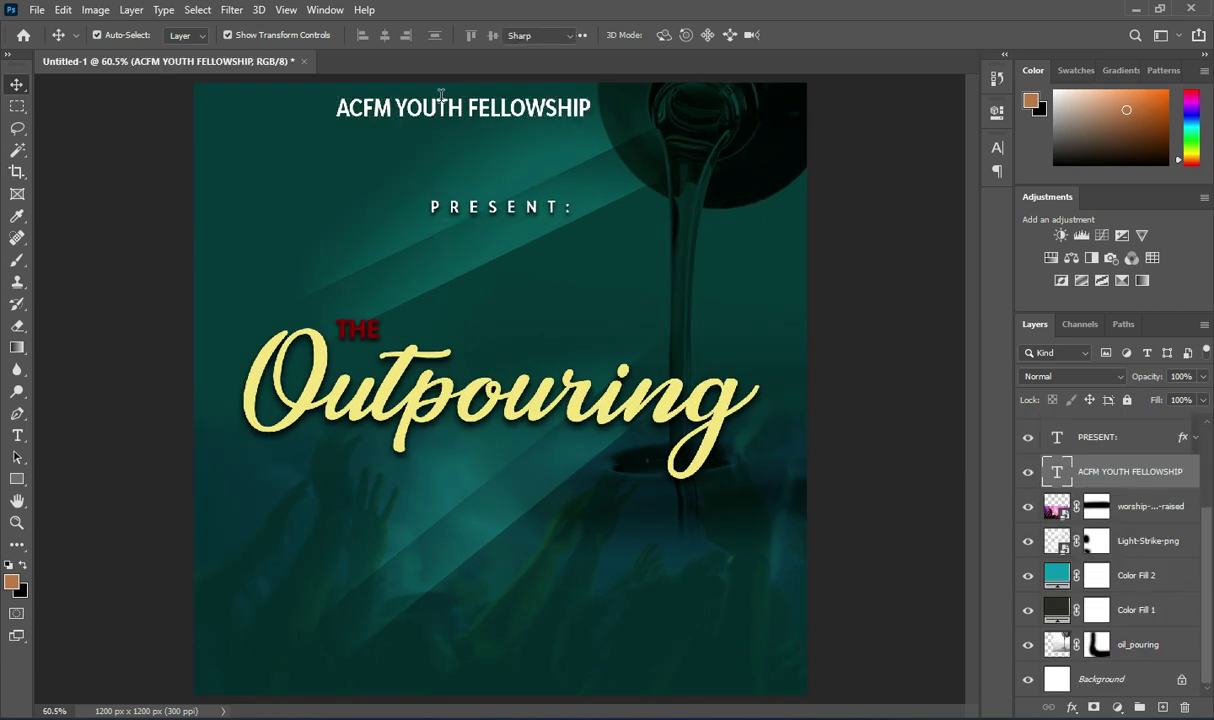
{"action": "key", "text": "t"}
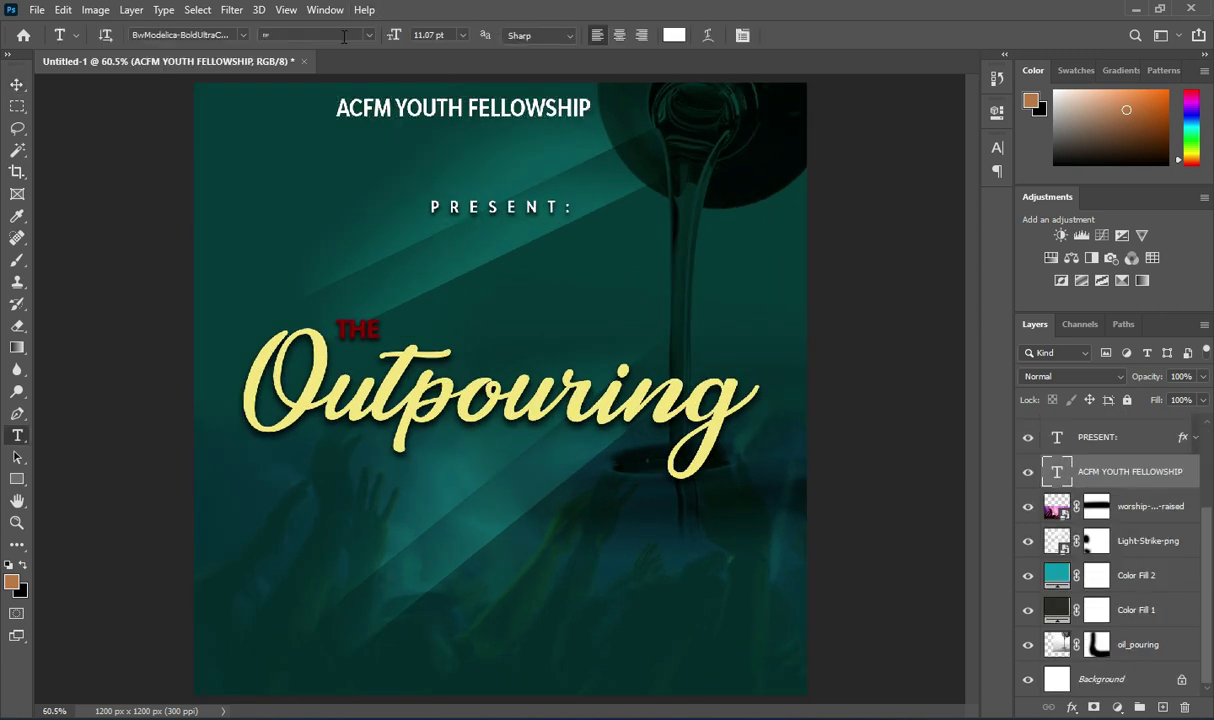
{"action": "left_click", "coordinate": [242, 35]}
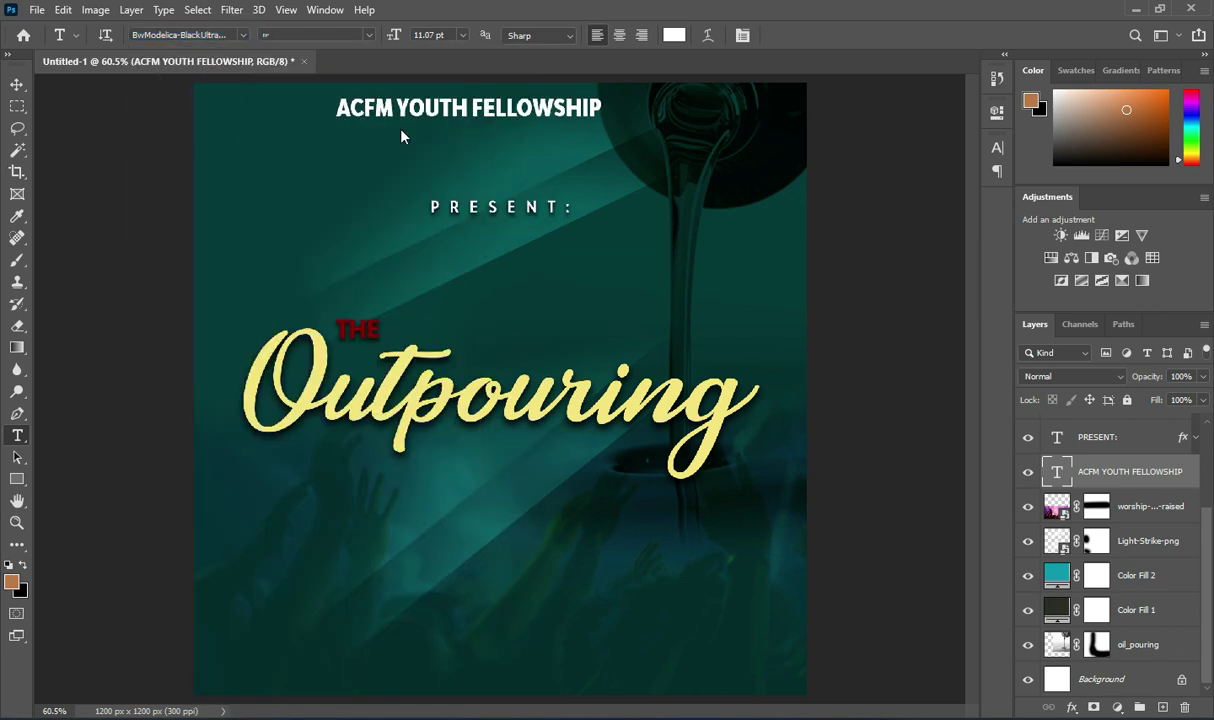
{"action": "left_click", "coordinate": [996, 149]}
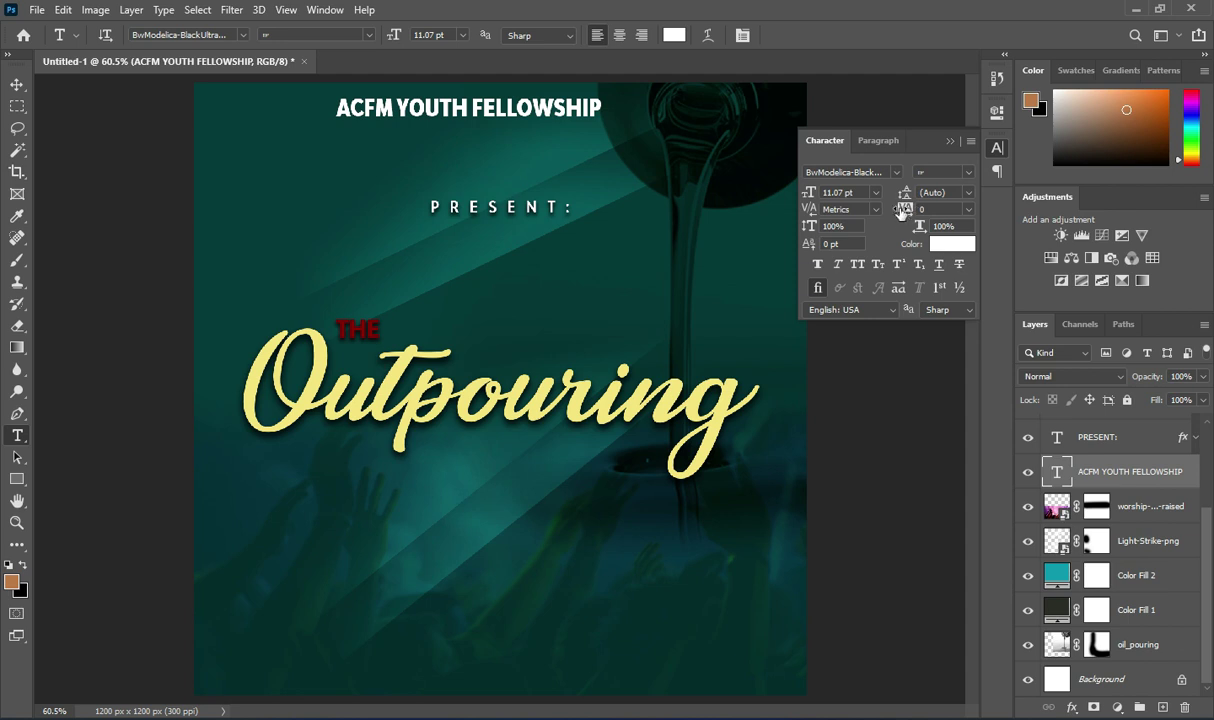
{"action": "left_click_drag", "start_coordinate": [903, 209], "coordinate": [905, 210]}
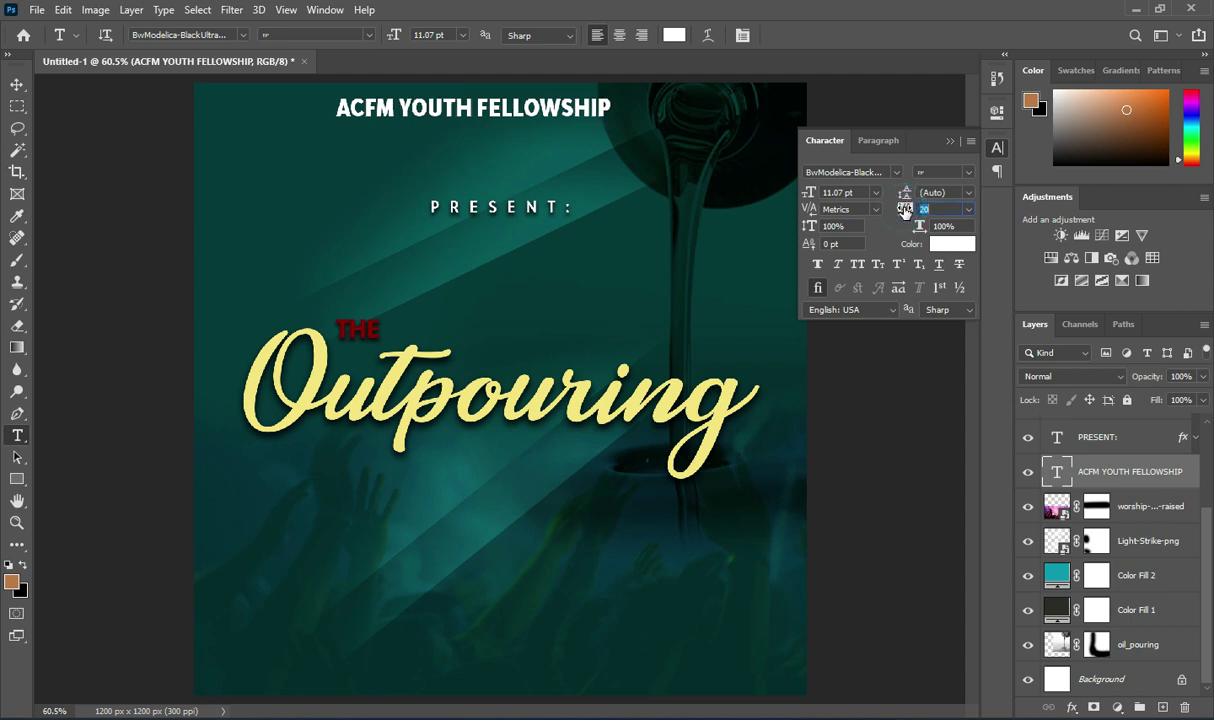
{"action": "left_click", "coordinate": [950, 141]}
{"action": "key", "text": "ctrl+minus"}
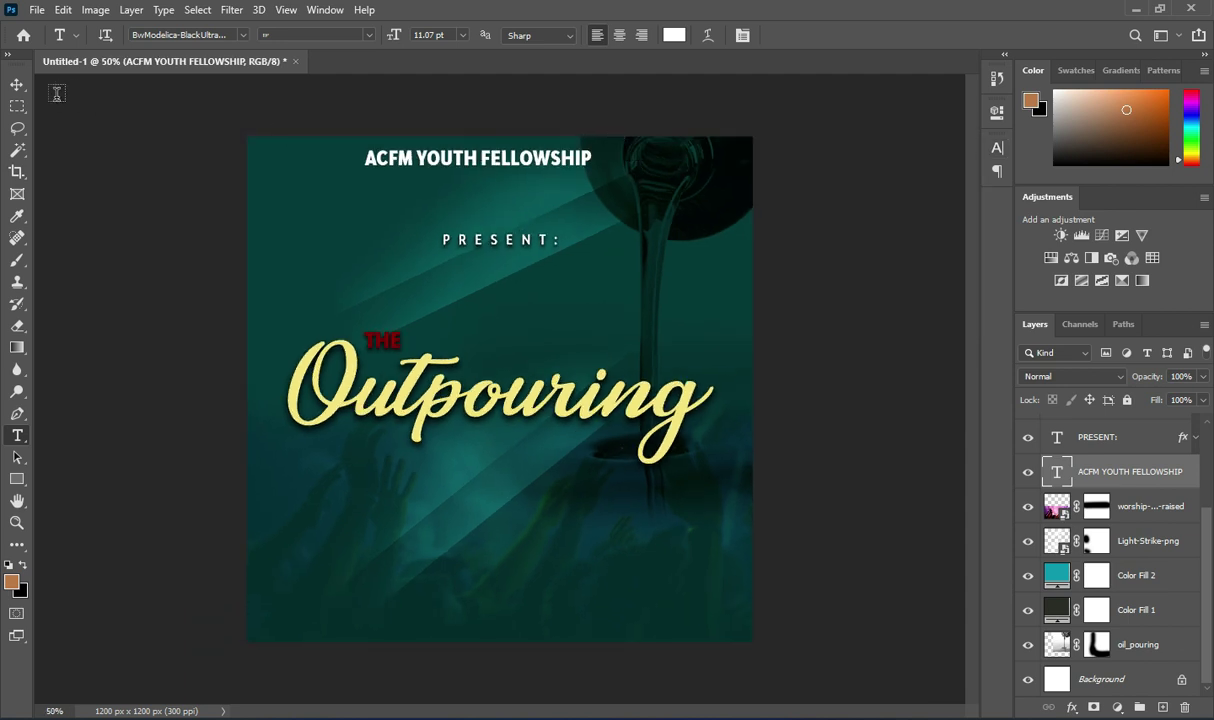
- Centre the heading horizontally on the canvas
{"action": "left_click", "coordinate": [17, 84]}
{"action": "key", "text": "ctrl+a"}
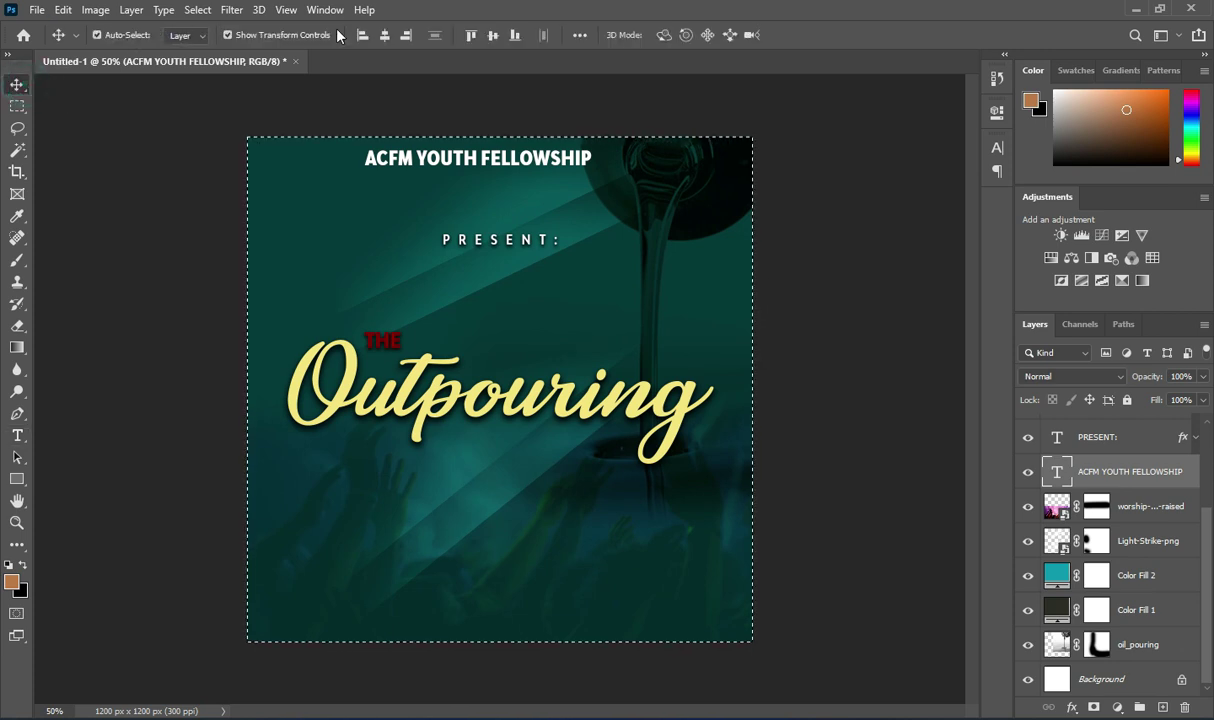
{"action": "left_click", "coordinate": [386, 35]}
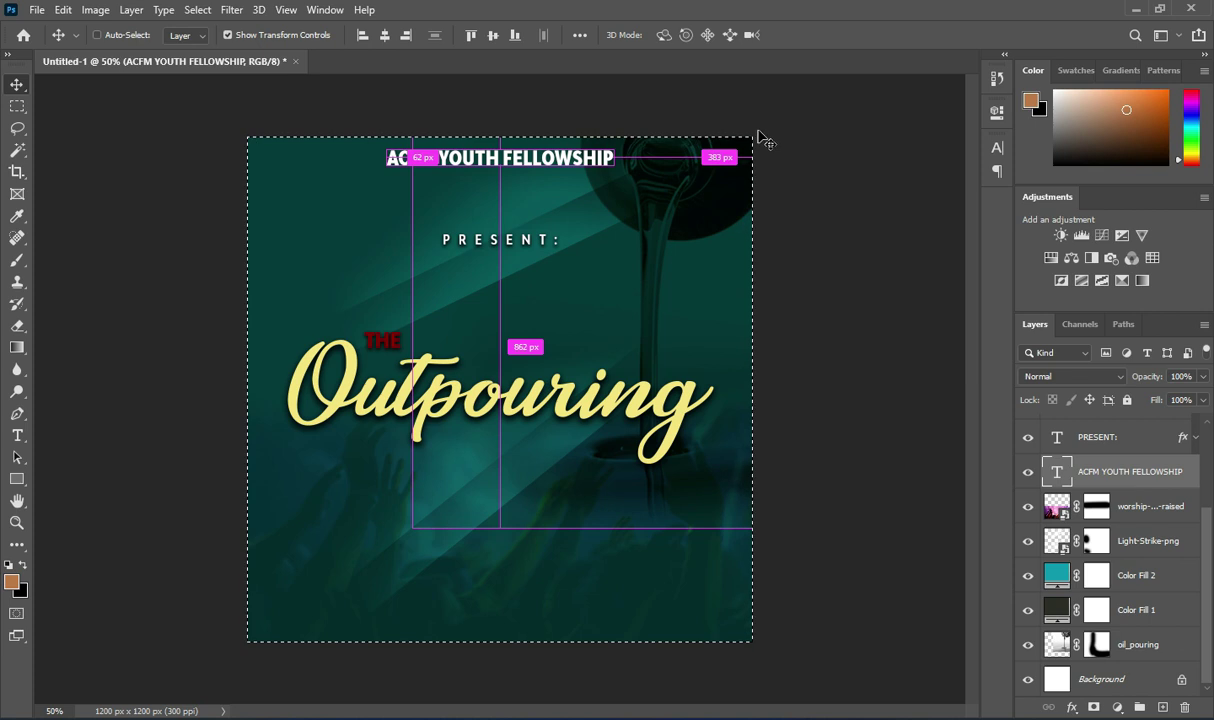
{"action": "key", "text": "ctrl+d"}
- Nudge the ACFM YOUTH FELLOWSHIP heading slightly right and lower on the flyer
{"action": "left_click", "coordinate": [818, 149]}
{"action": "left_click_drag", "start_coordinate": [576, 166], "coordinate": [552, 169]}
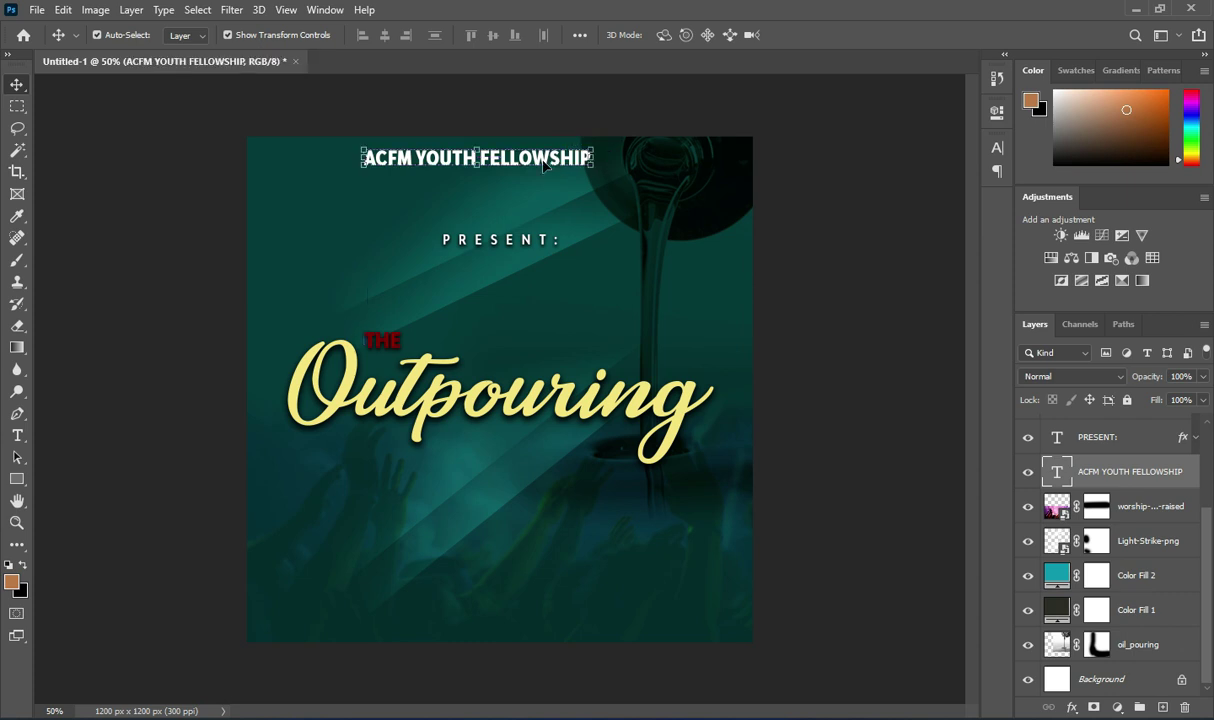
{"action": "left_click", "coordinate": [795, 188]}
{"action": "scroll", "coordinate": [528, 257], "scroll_direction": "down", "scroll_amount": 2}
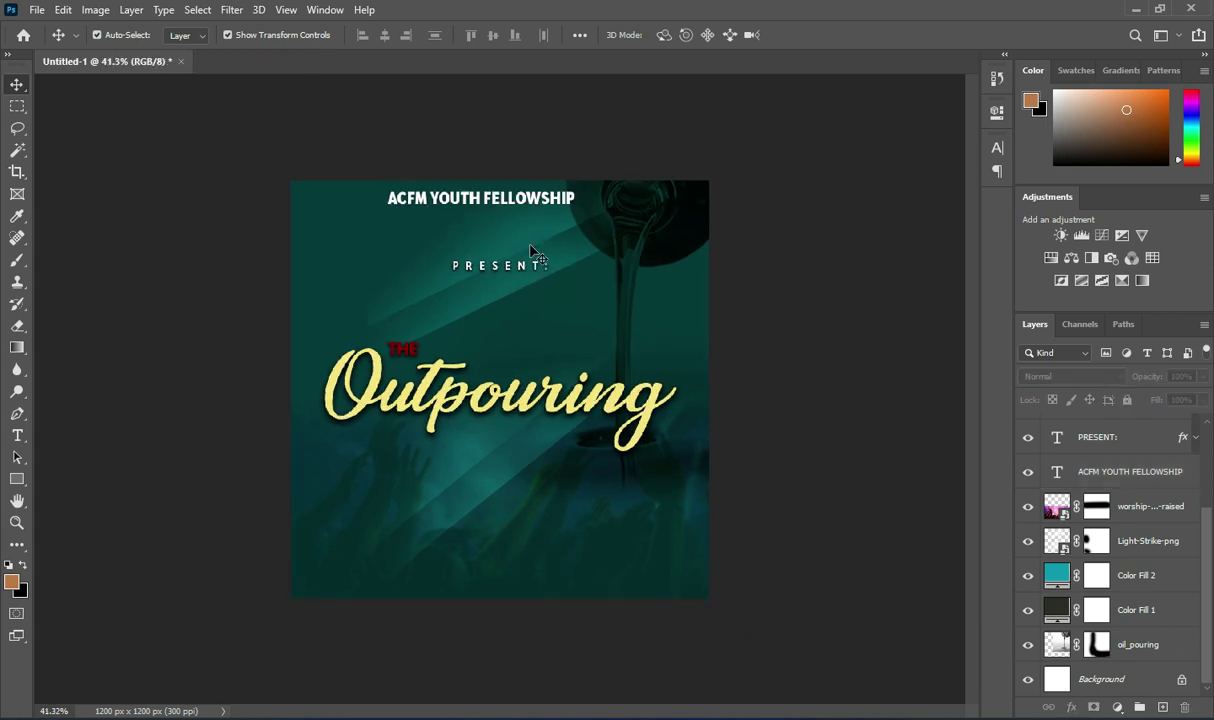
{"action": "left_click_drag", "start_coordinate": [489, 205], "coordinate": [505, 219]}
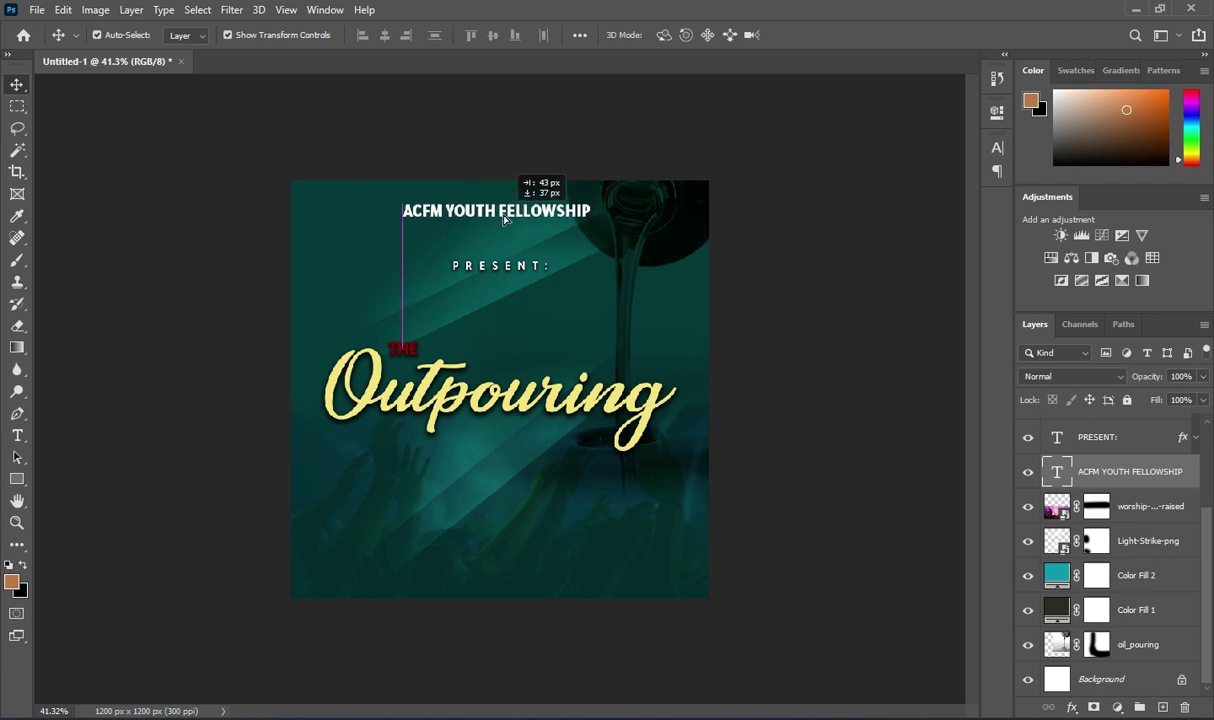
{"action": "left_click_drag", "start_coordinate": [617, 248], "coordinate": [617, 248]}
{"action": "left_click", "coordinate": [796, 273]}
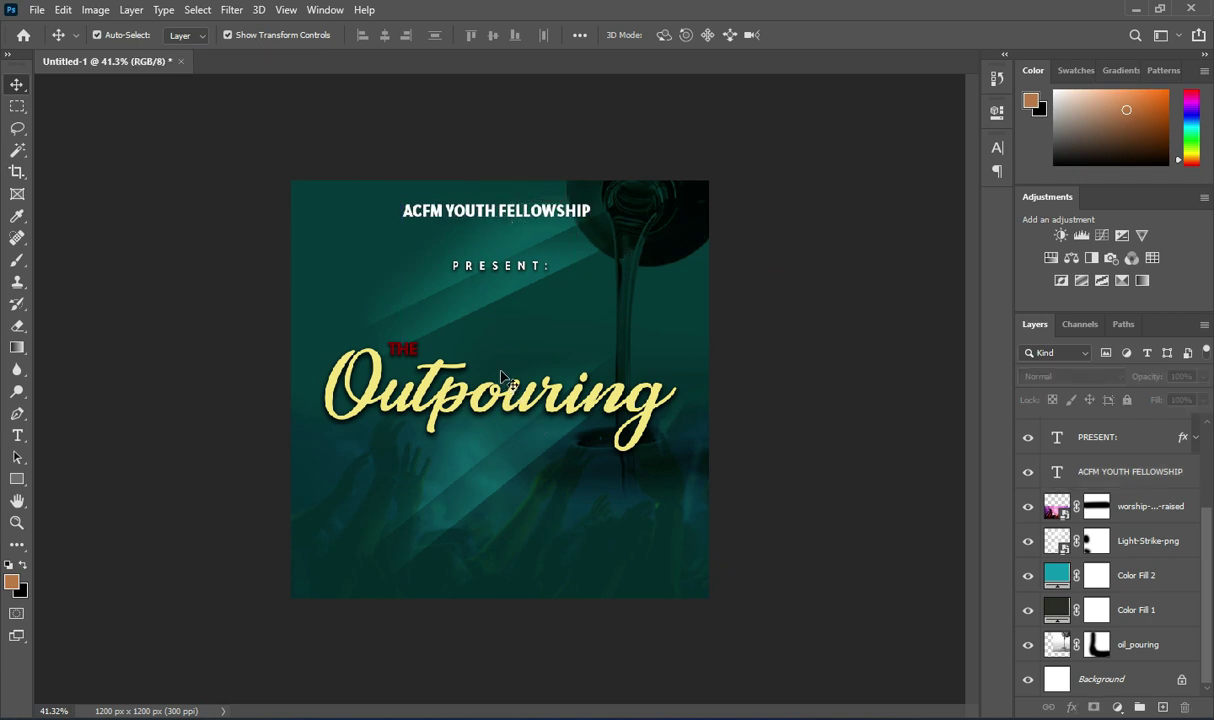
{"action": "scroll", "coordinate": [490, 362], "scroll_direction": "up", "scroll_amount": 3}
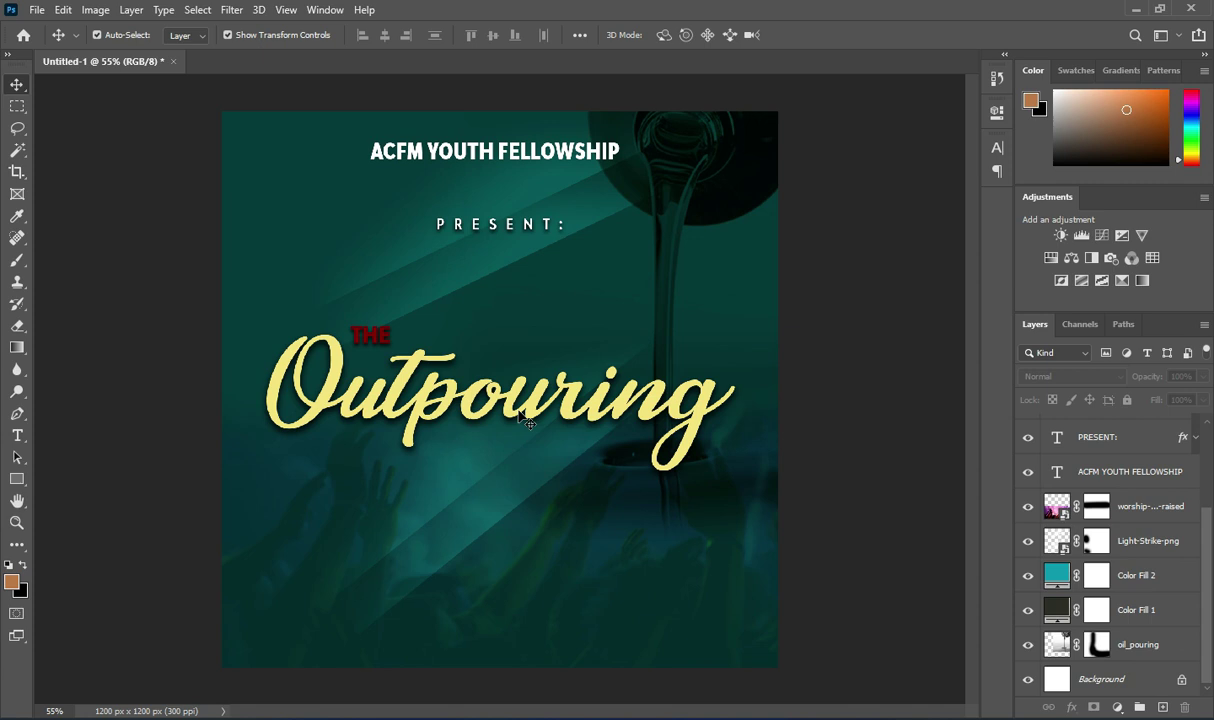
{"action": "left_click", "coordinate": [512, 400]}
- Add a white FRIDAY text line on the lower left, below the Outpouring title
{"action": "key", "text": "t"}
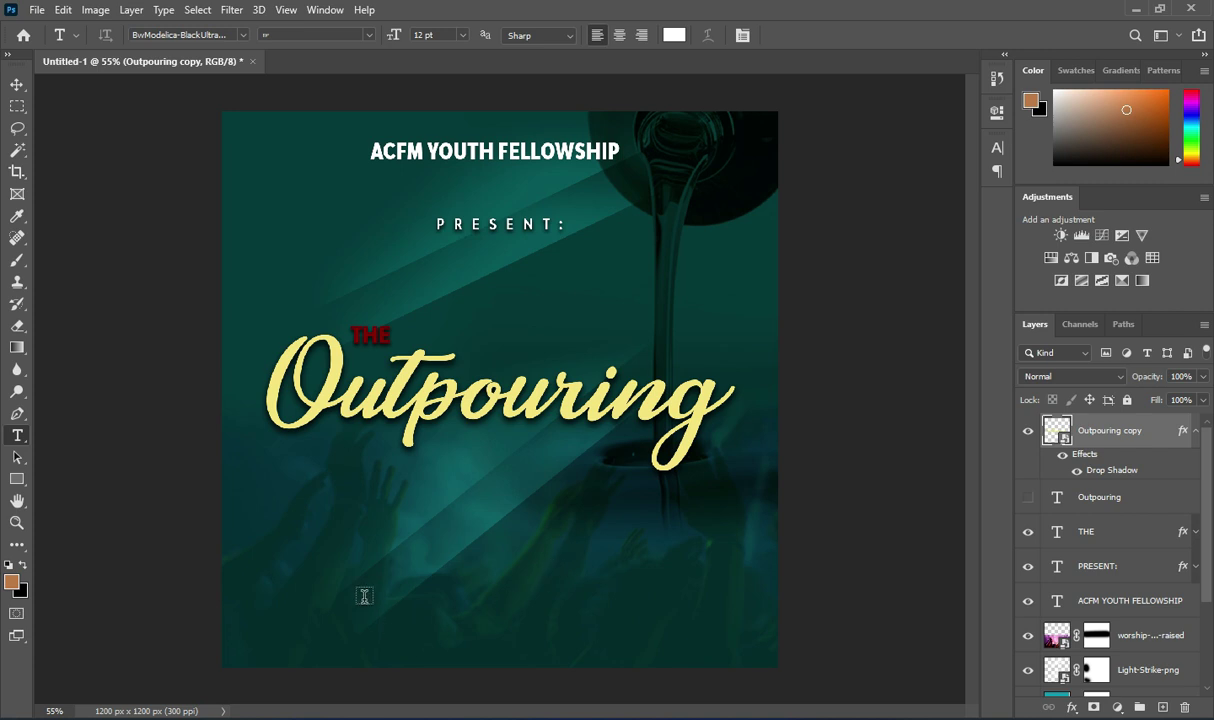
{"action": "left_click", "coordinate": [357, 531]}
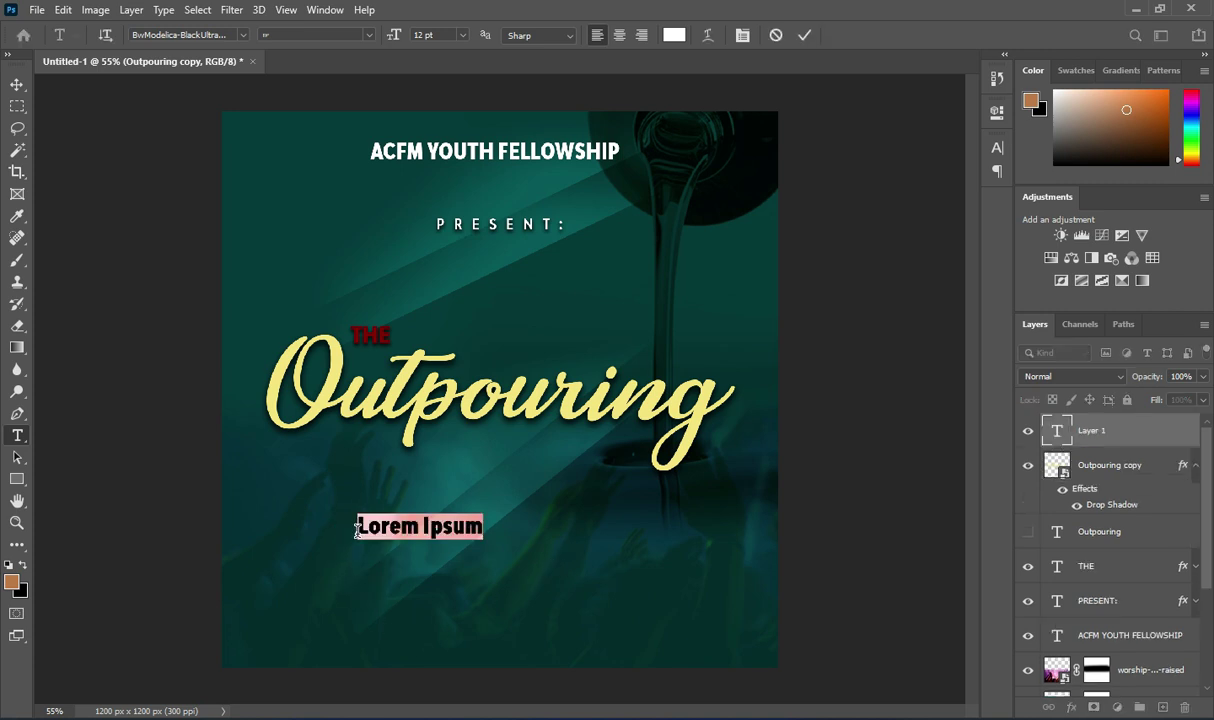
{"action": "type", "text": "FRIDAY"}
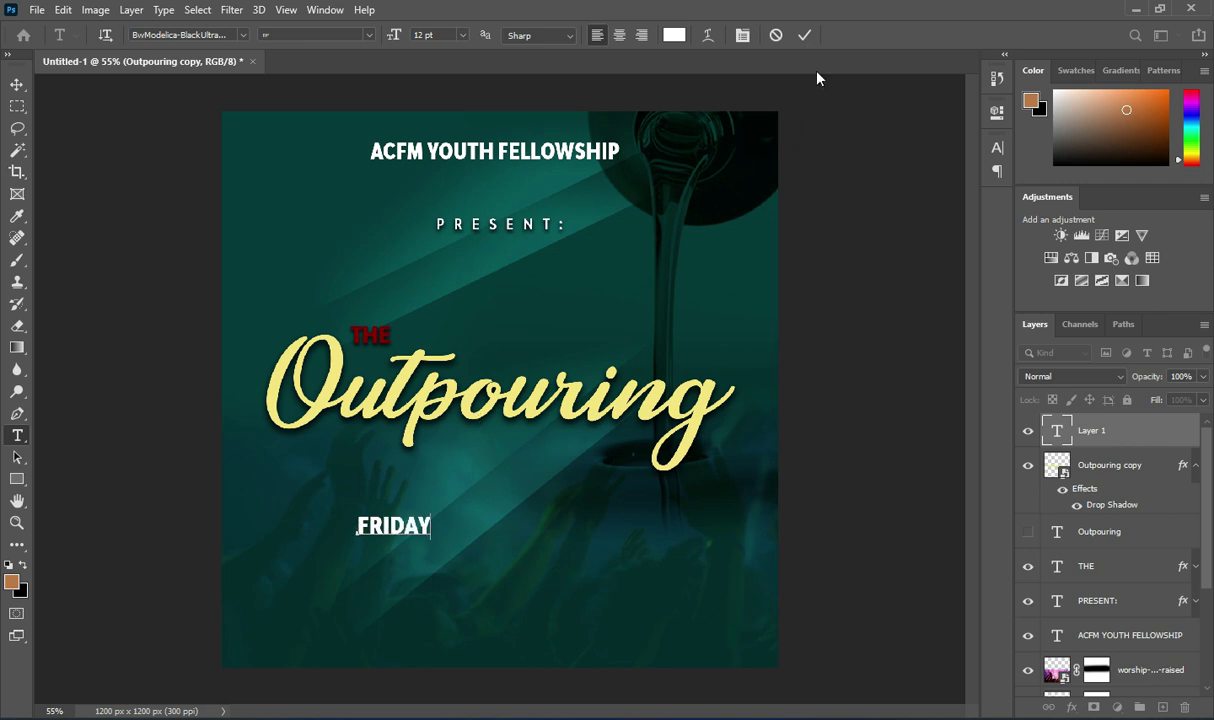
{"action": "left_click", "coordinate": [808, 36]}
{"action": "scroll", "coordinate": [406, 539], "scroll_direction": "up", "scroll_amount": 2}
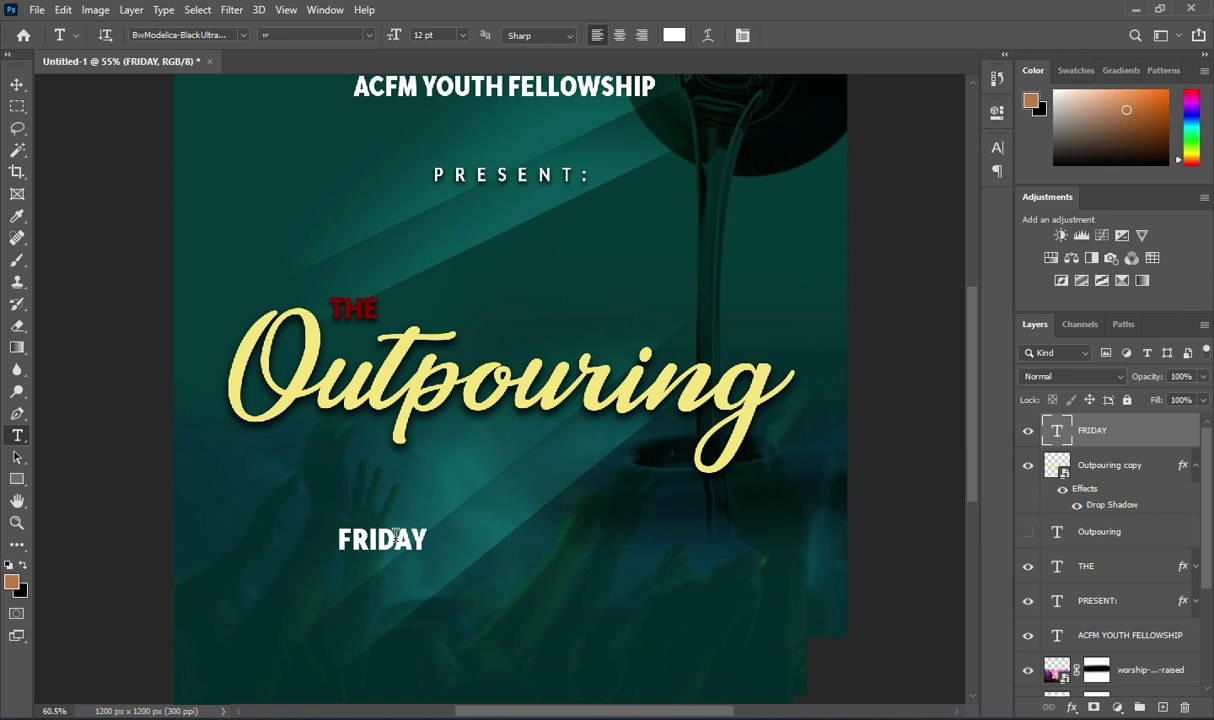
- Bring the calendar icon in from the resource folder and scale it to 2.44% beside FRIDAY
{"action": "left_click_drag", "start_coordinate": [970, 427], "coordinate": [966, 457]}
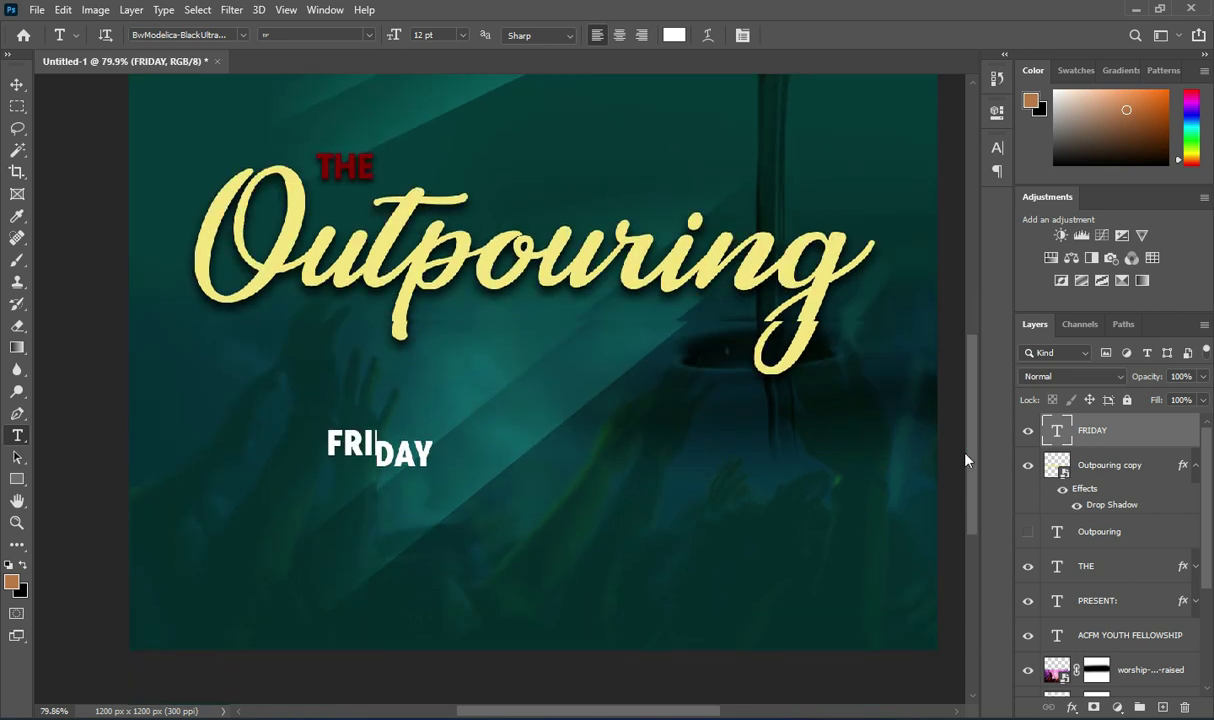
{"action": "key", "text": "alt+Tab"}
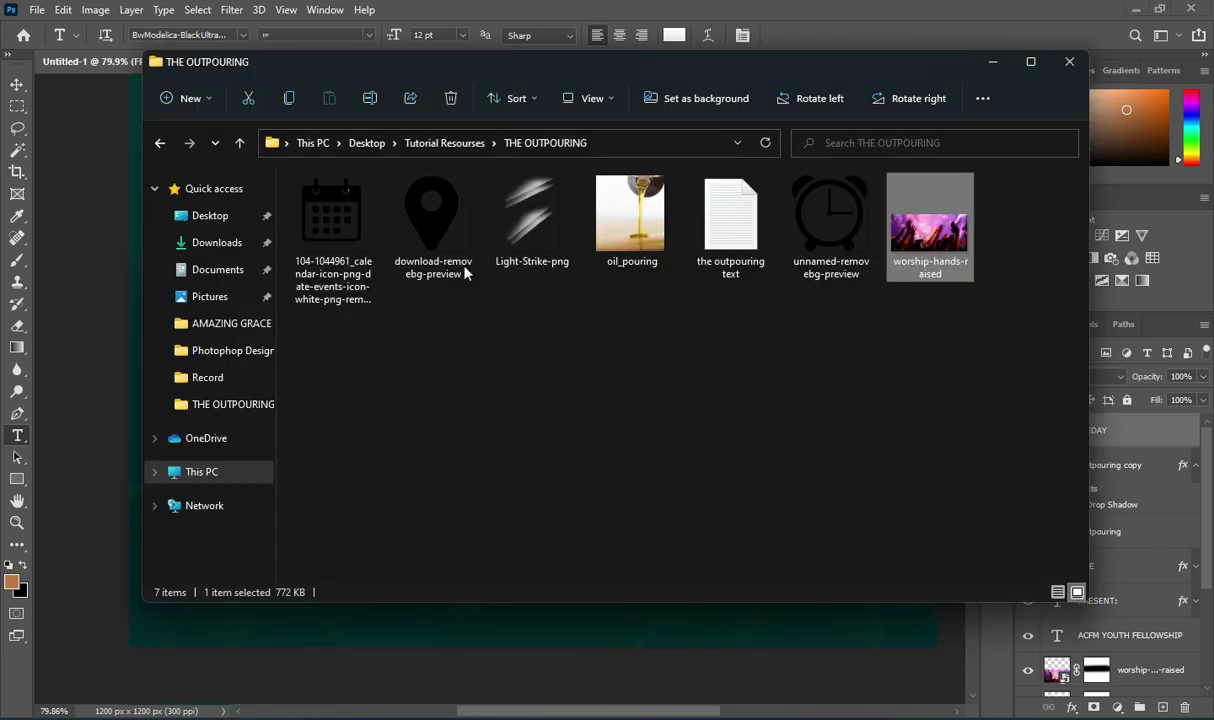
{"action": "left_click_drag", "start_coordinate": [322, 216], "coordinate": [540, 386]}
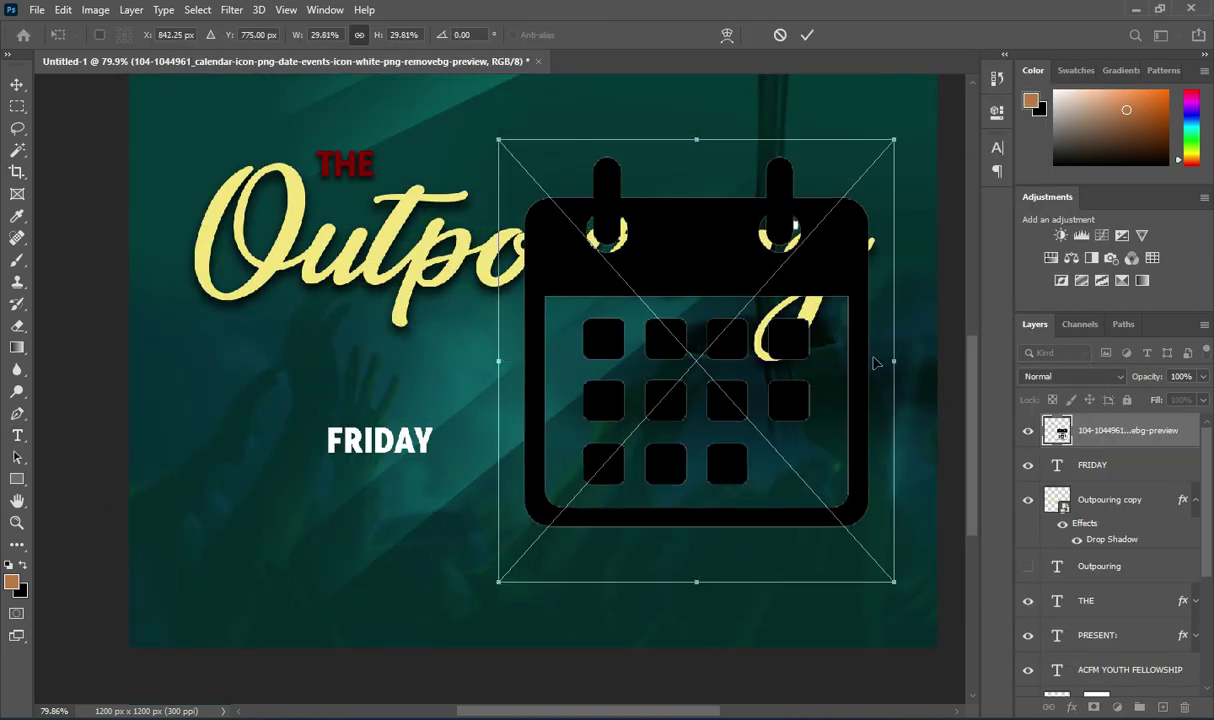
{"action": "left_click_drag", "start_coordinate": [893, 357], "coordinate": [283, 446]}
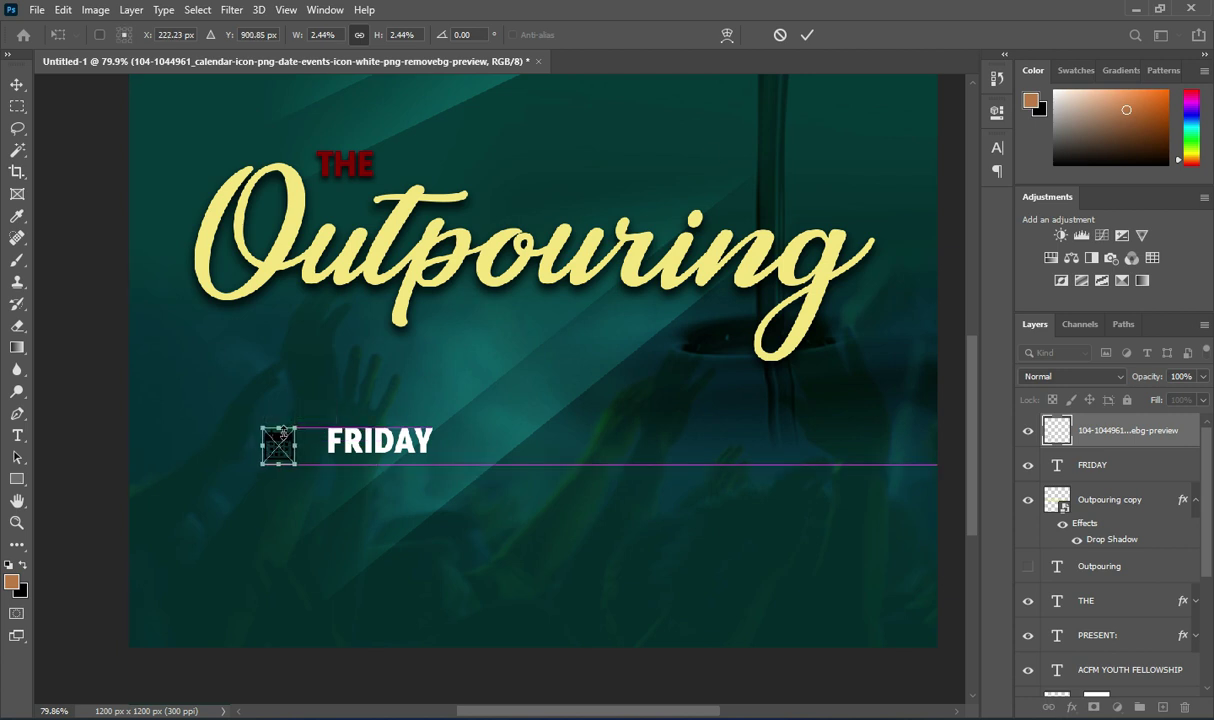
{"action": "left_click", "coordinate": [807, 34]}
- Make the calendar icon white with a Hue/Saturation adjustment at Lightness +100
{"action": "left_click", "coordinate": [99, 13]}
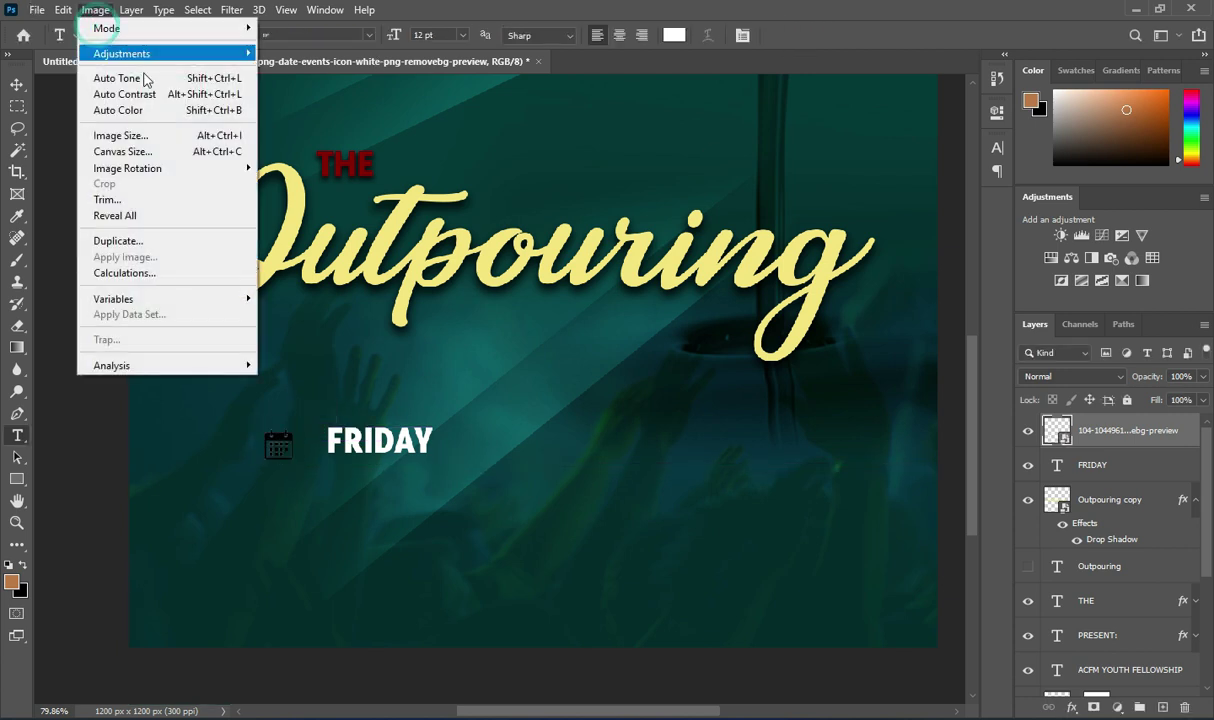
{"action": "mouse_move", "coordinate": [250, 53]}
{"action": "left_click", "coordinate": [302, 142]}
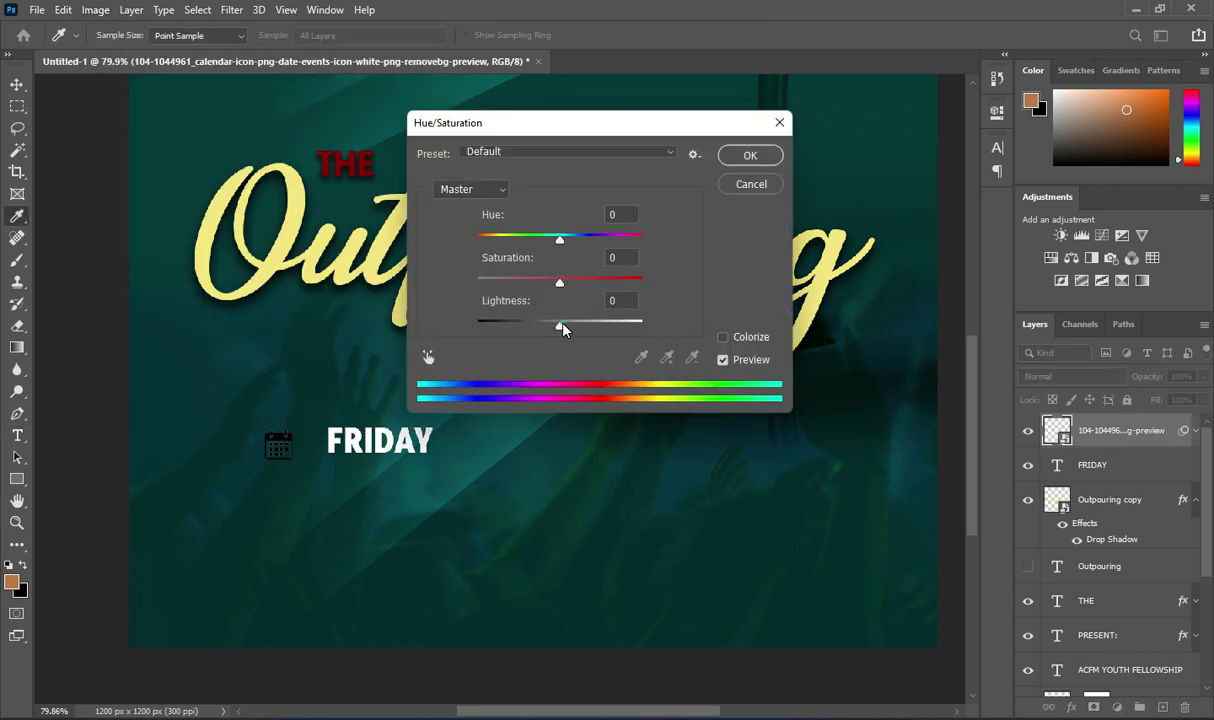
{"action": "left_click_drag", "start_coordinate": [561, 327], "coordinate": [642, 326]}
{"action": "left_click", "coordinate": [751, 156]}
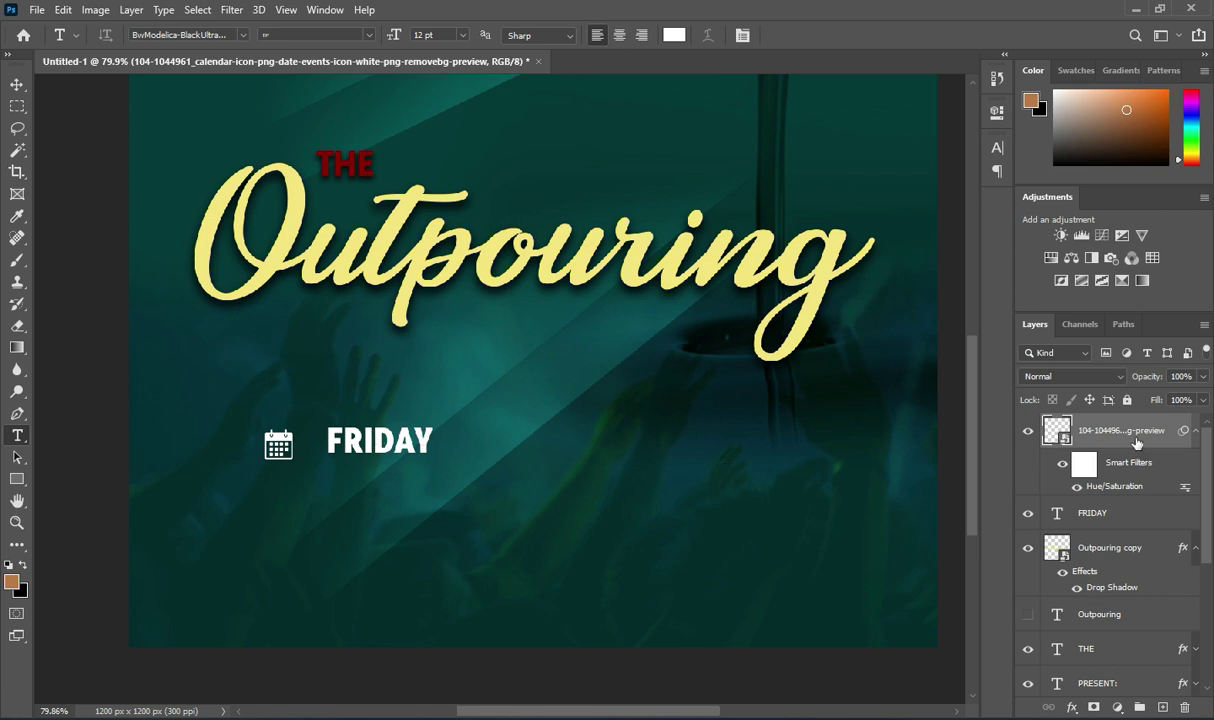
- Duplicate the FRIDAY text layer and move the copy to the top
{"action": "left_click", "coordinate": [1195, 431]}
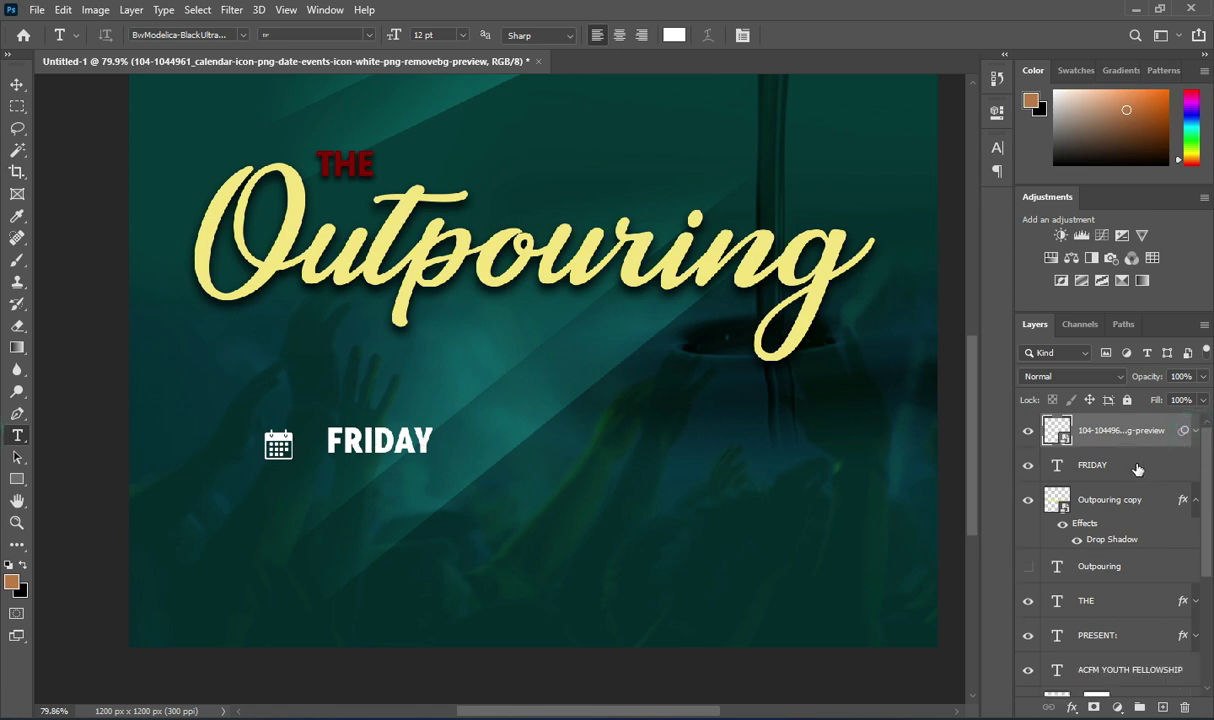
{"action": "left_click_drag", "start_coordinate": [1137, 469], "coordinate": [1158, 699]}
{"action": "left_click_drag", "start_coordinate": [1124, 464], "coordinate": [1117, 502]}
- Move the FRIDAY copy just below FRIDAY and change its text to 27TH
{"action": "left_click", "coordinate": [1195, 537]}
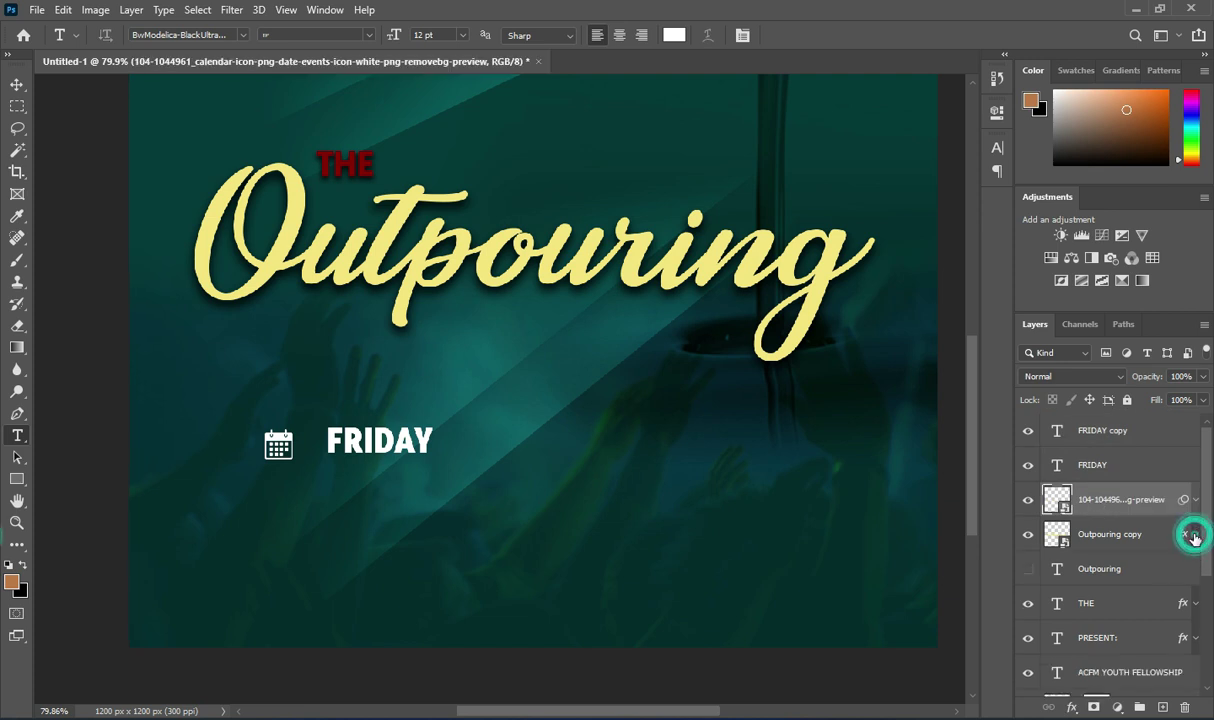
{"action": "left_click", "coordinate": [1062, 425]}
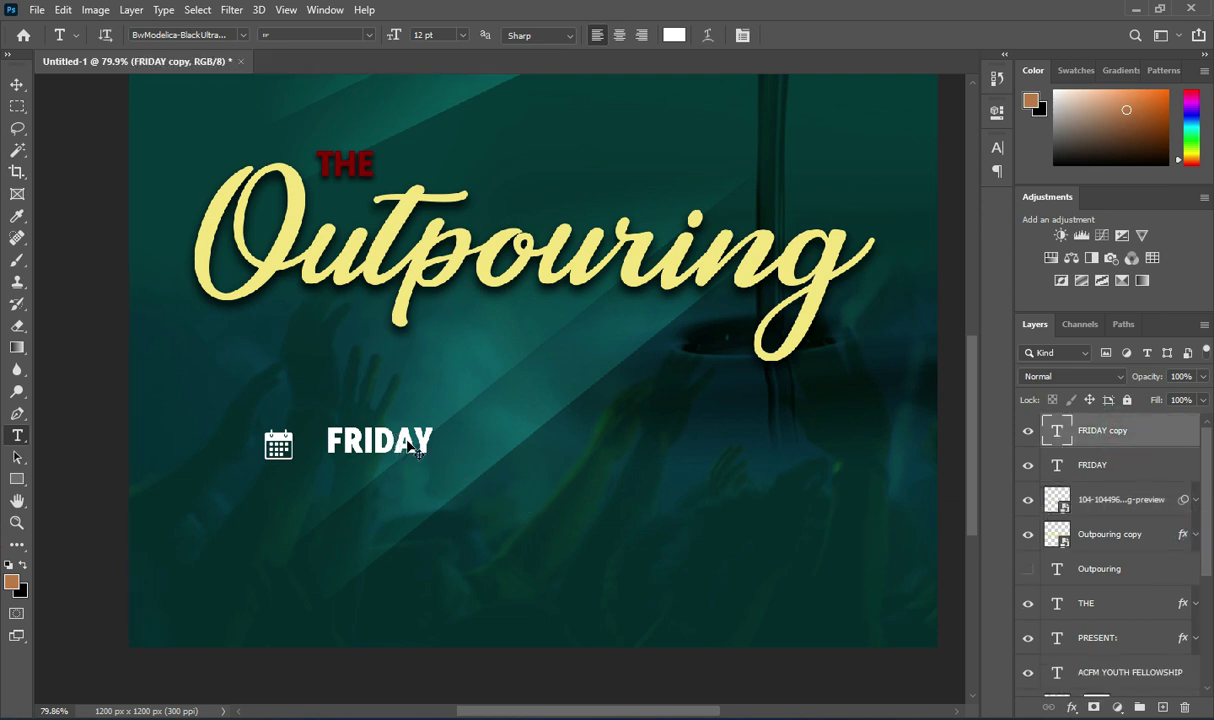
{"action": "left_click_drag", "start_coordinate": [398, 434], "coordinate": [399, 474]}
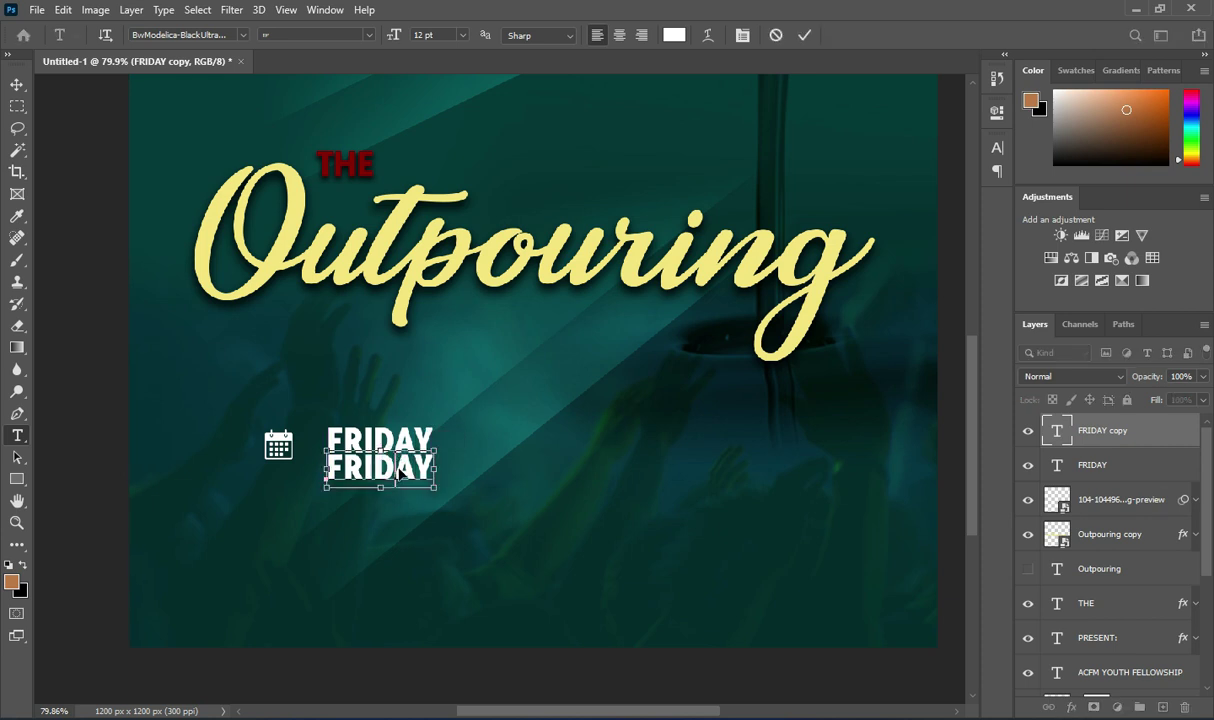
{"action": "double_click", "coordinate": [398, 474]}
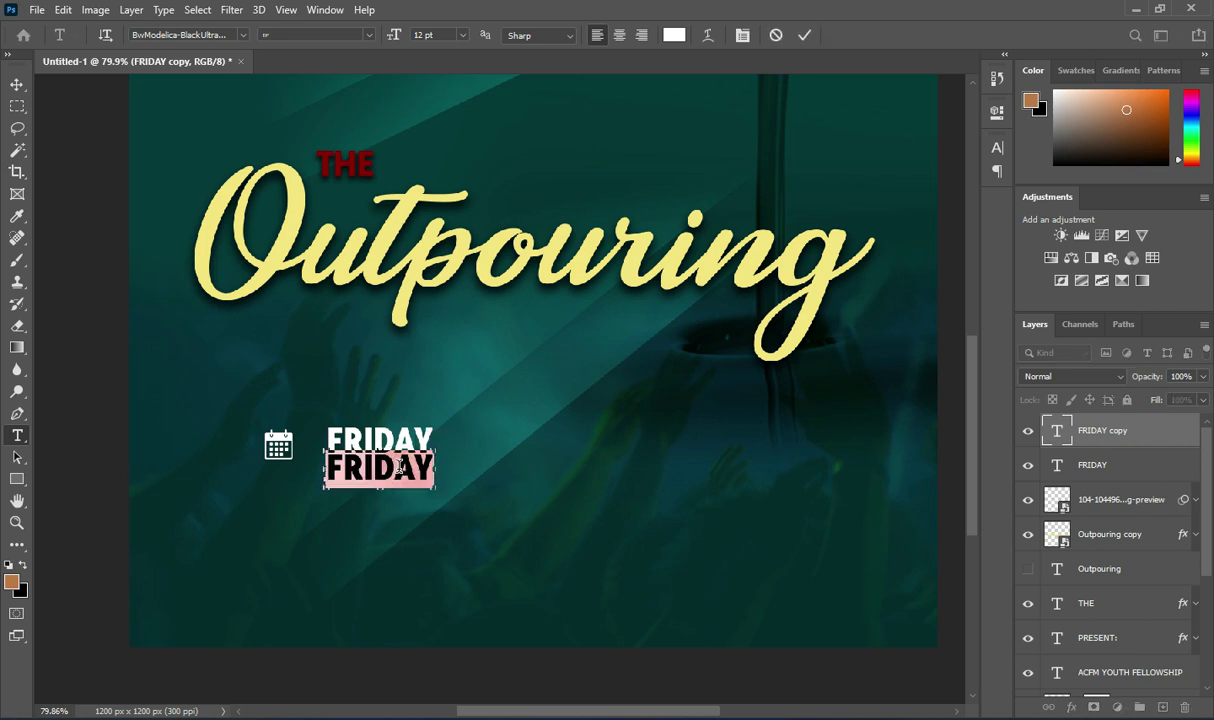
{"action": "type", "text": "27"}
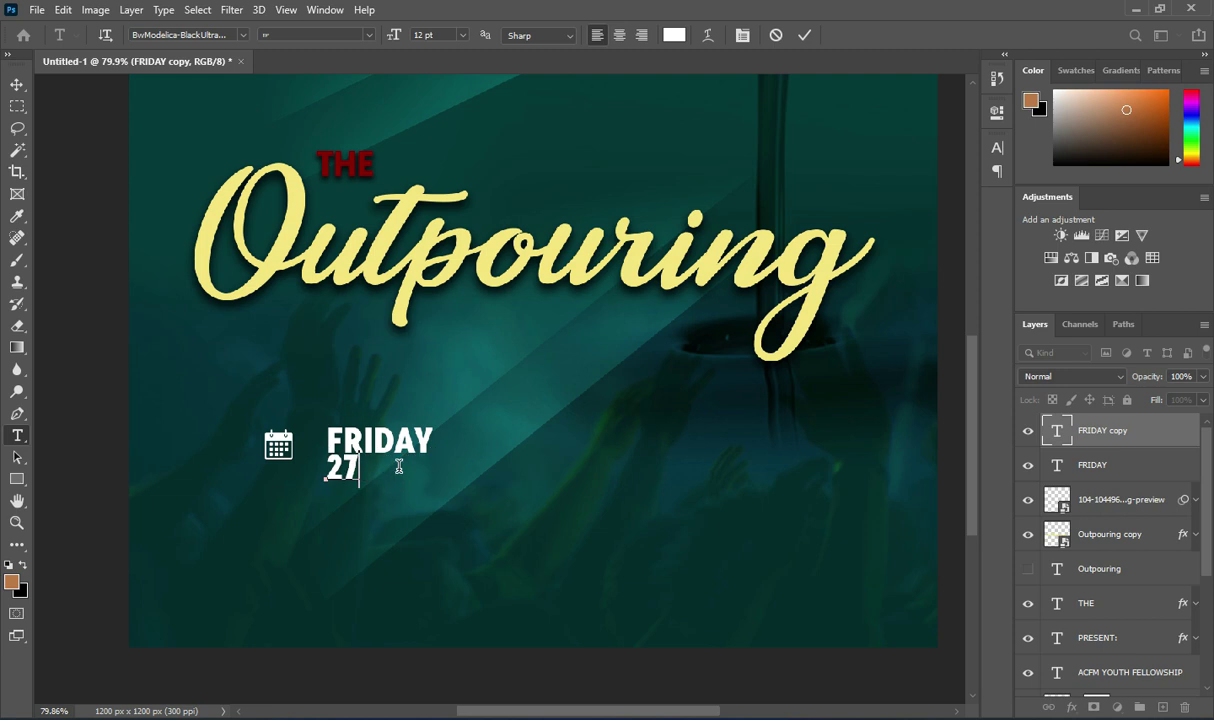
{"action": "type", "text": "TH"}
{"action": "left_click", "coordinate": [19, 87]}
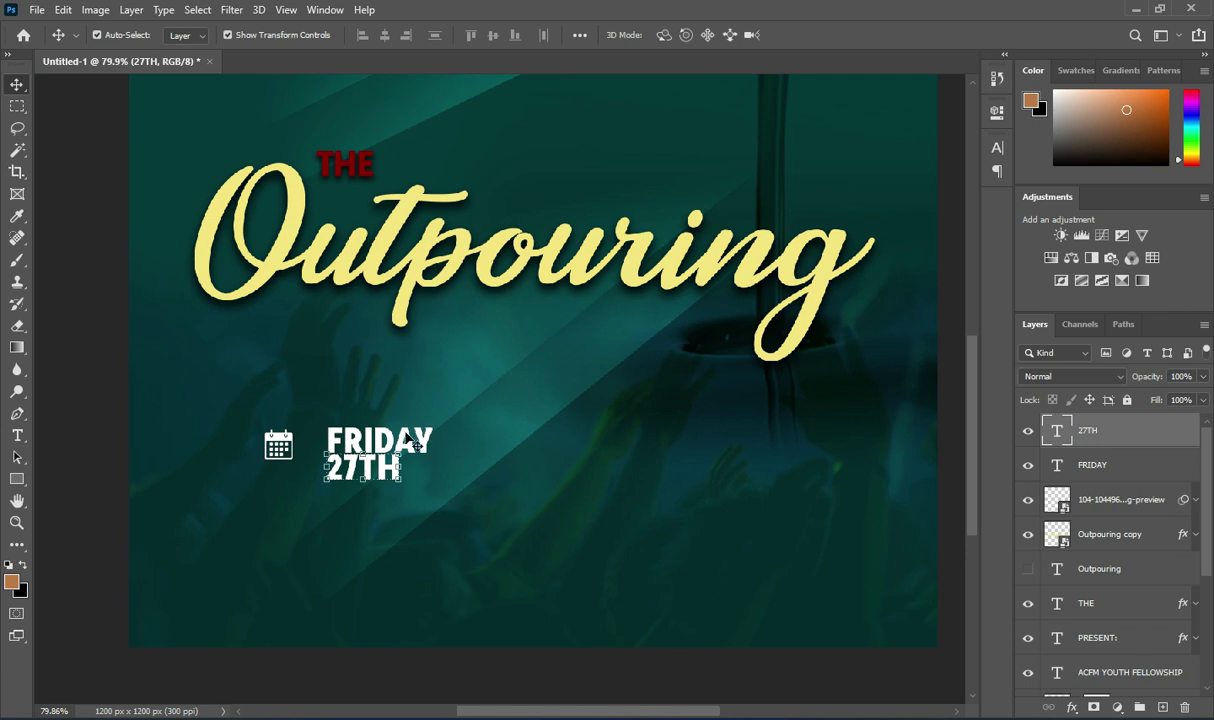
{"action": "key", "text": "ctrl+t"}
{"action": "key", "text": "Return"}
{"action": "left_click", "coordinate": [336, 436]}
- Set FRIDAY in BwModelica-BoldUltraCondensed with tighter letter spacing
{"action": "key", "text": "t"}
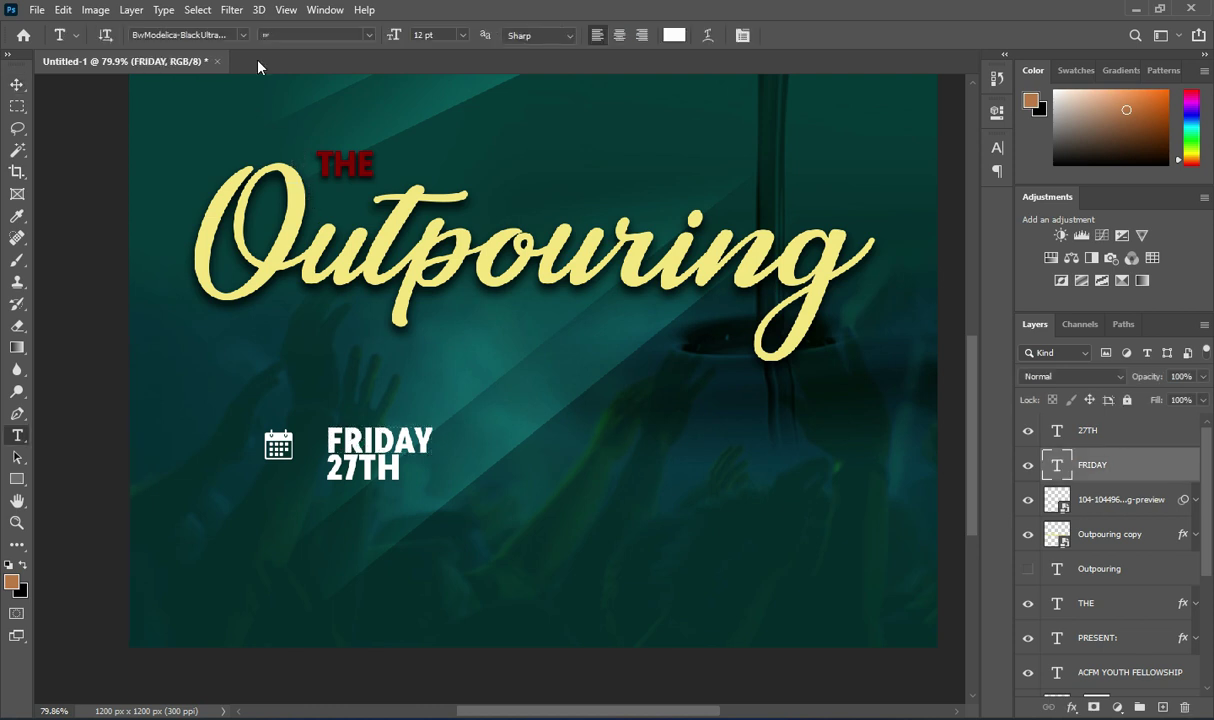
{"action": "left_click", "coordinate": [243, 36]}
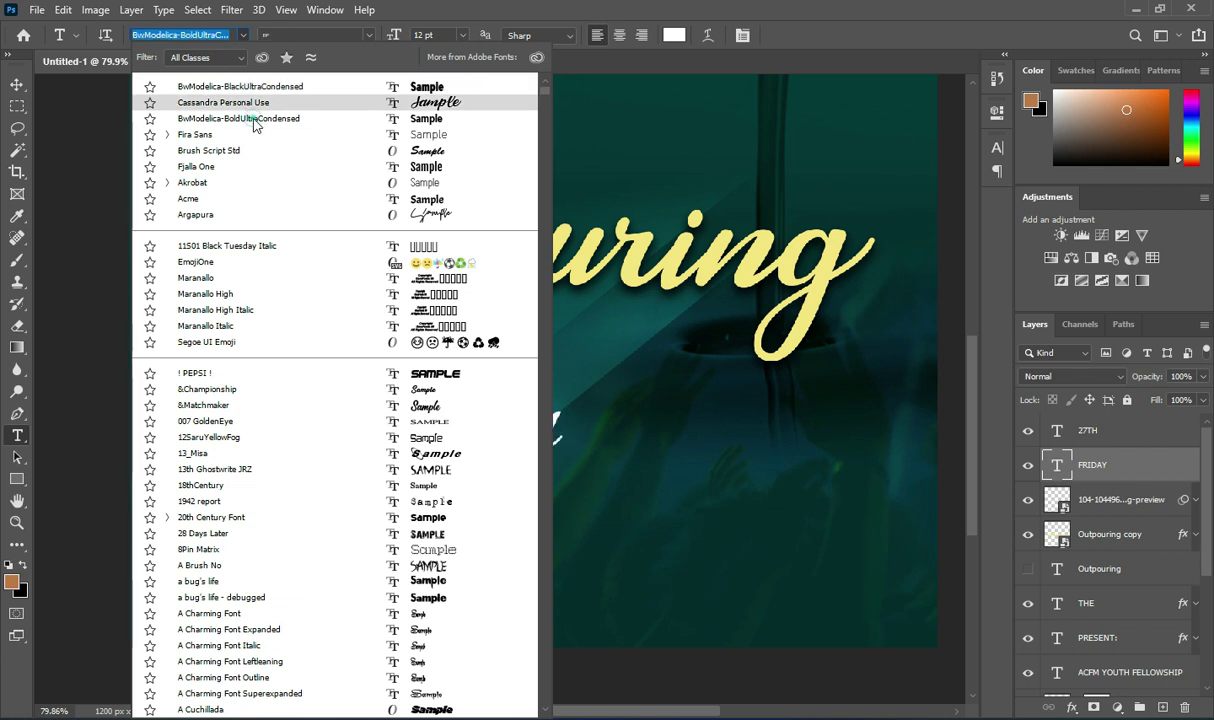
{"action": "left_click", "coordinate": [255, 120]}
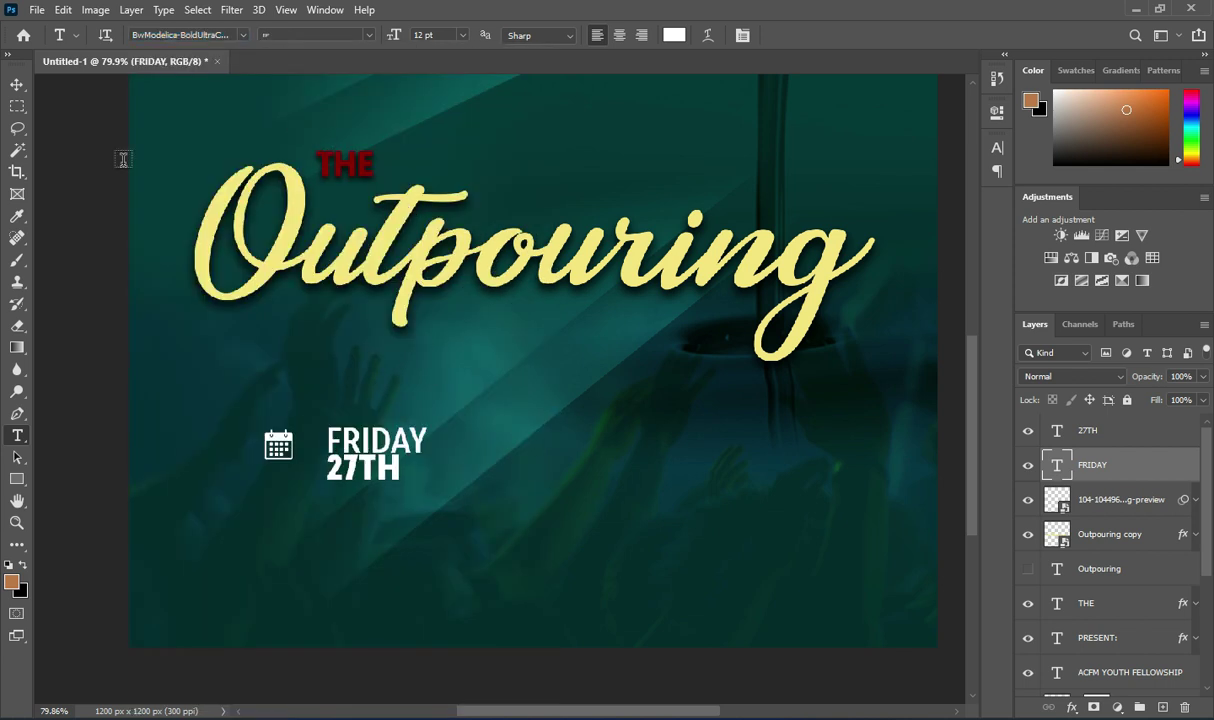
{"action": "left_click", "coordinate": [17, 84]}
{"action": "scroll", "coordinate": [405, 440], "scroll_direction": "up", "scroll_amount": 1}
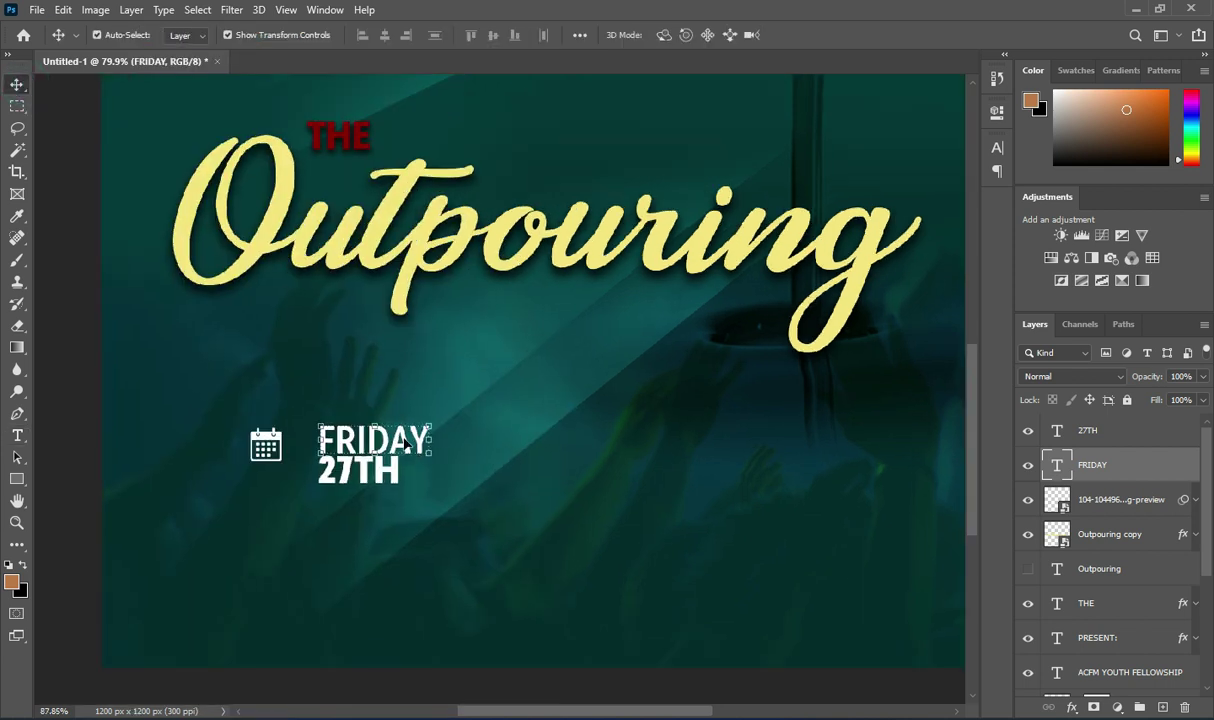
{"action": "scroll", "coordinate": [405, 440], "scroll_direction": "up", "scroll_amount": 1}
{"action": "left_click", "coordinate": [996, 148]}
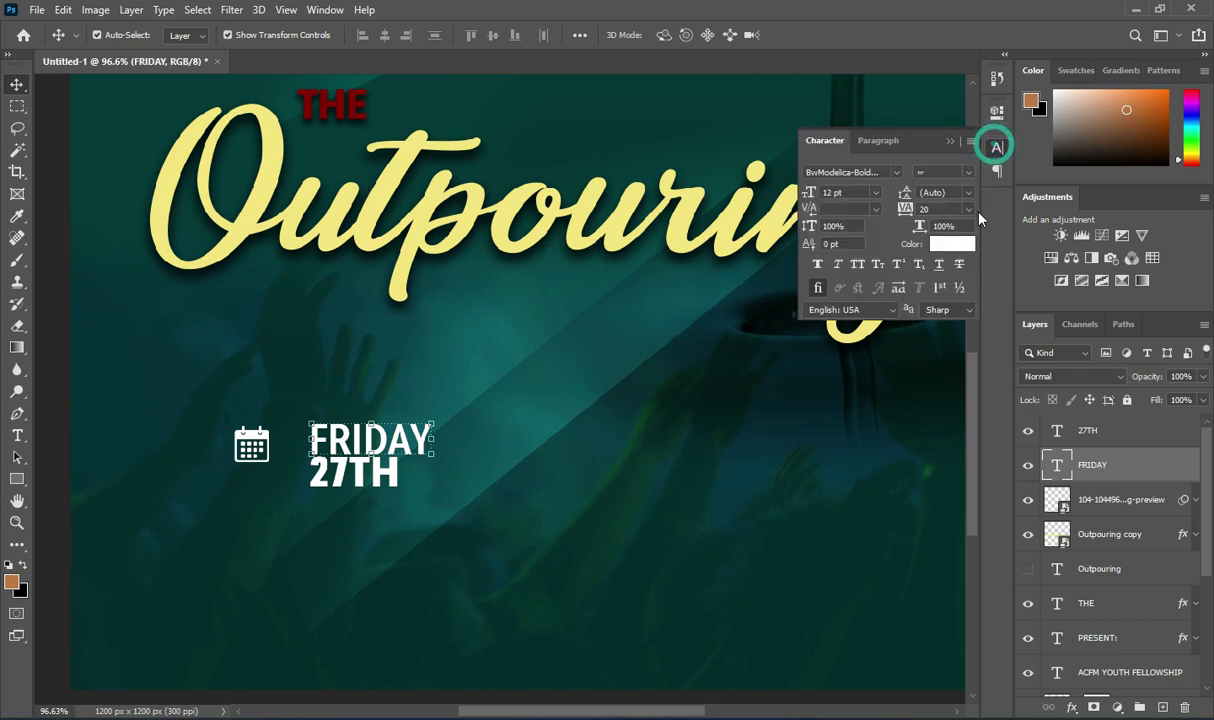
{"action": "left_click_drag", "start_coordinate": [905, 212], "coordinate": [902, 208]}
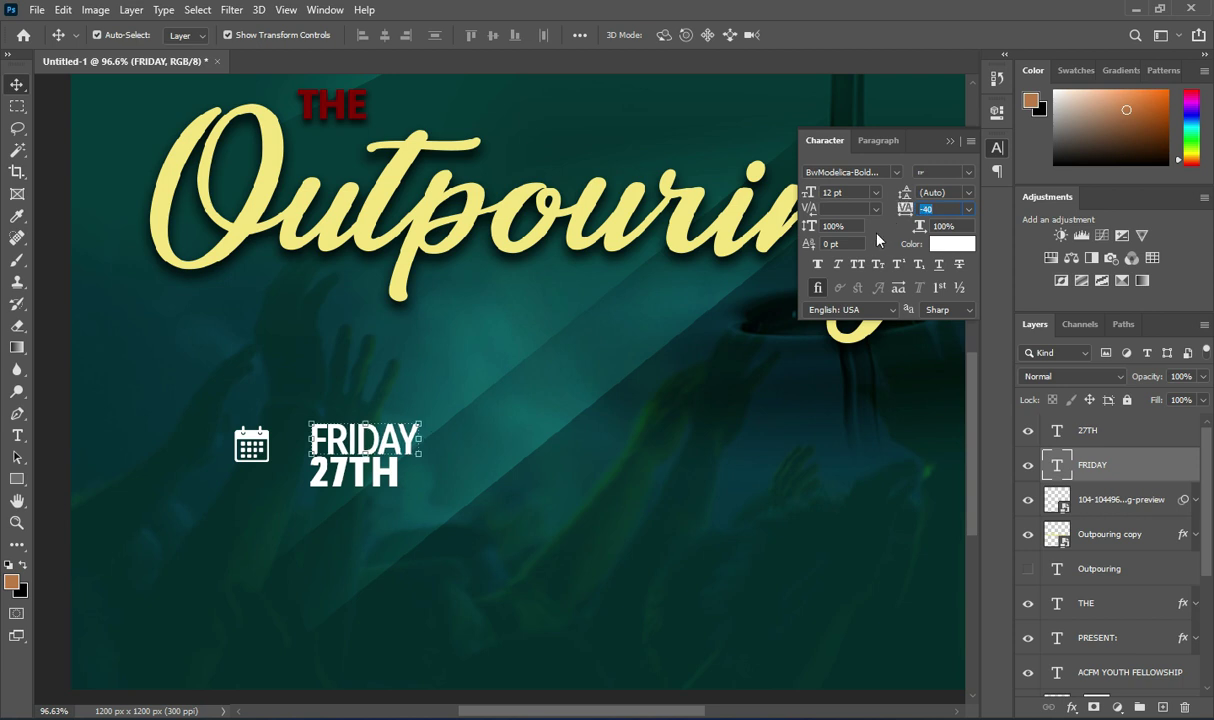
{"action": "left_click", "coordinate": [948, 141]}
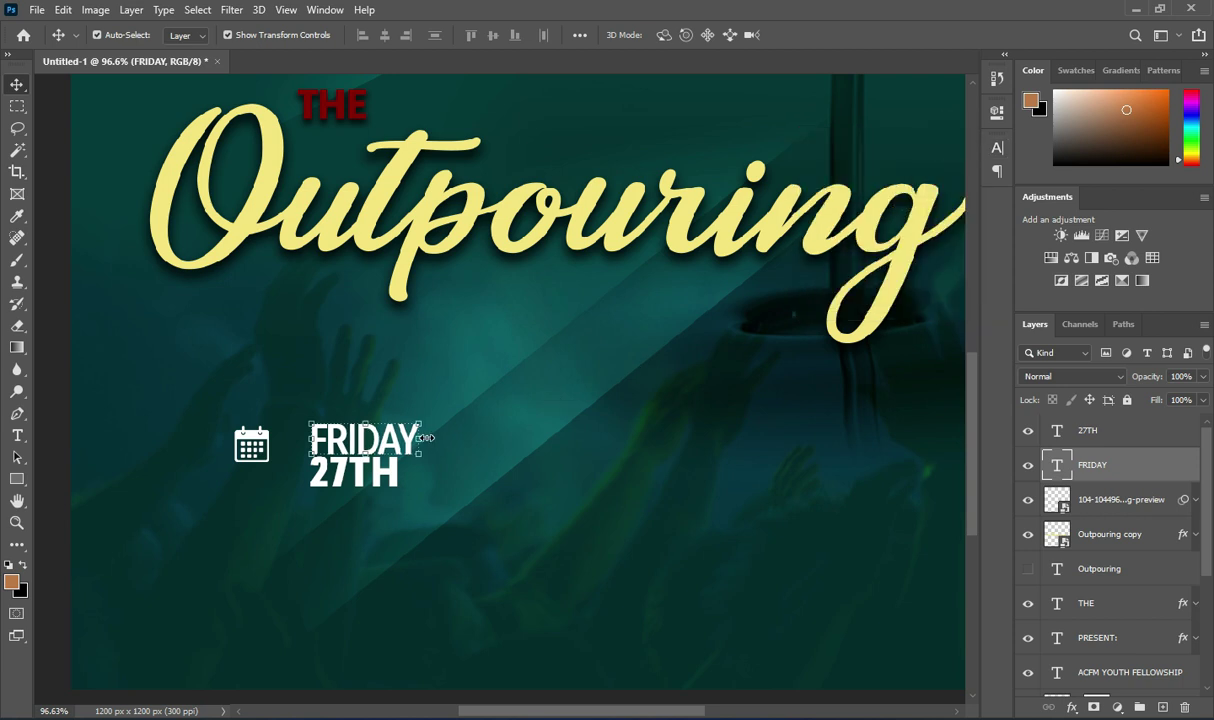
- Scale FRIDAY down to 82.56% and make a FRIDAY copy layer
{"action": "key", "text": "ctrl+t"}
{"action": "left_click_drag", "start_coordinate": [420, 440], "coordinate": [401, 442]}
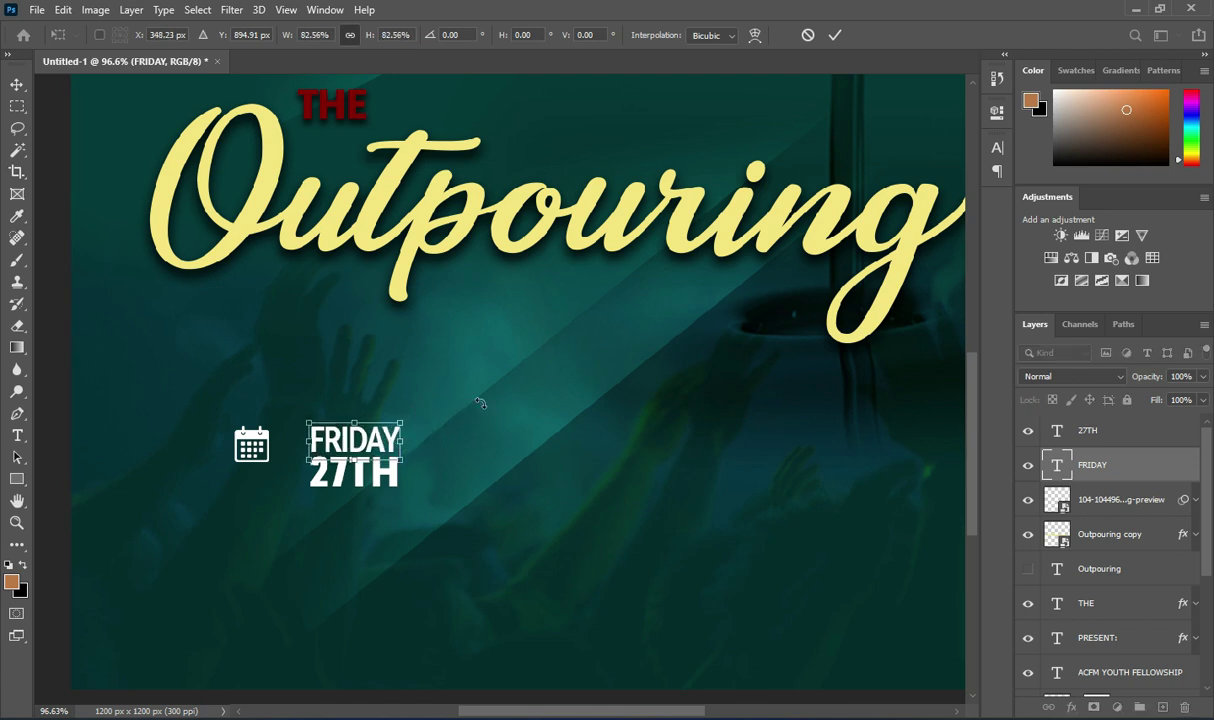
{"action": "left_click", "coordinate": [835, 34]}
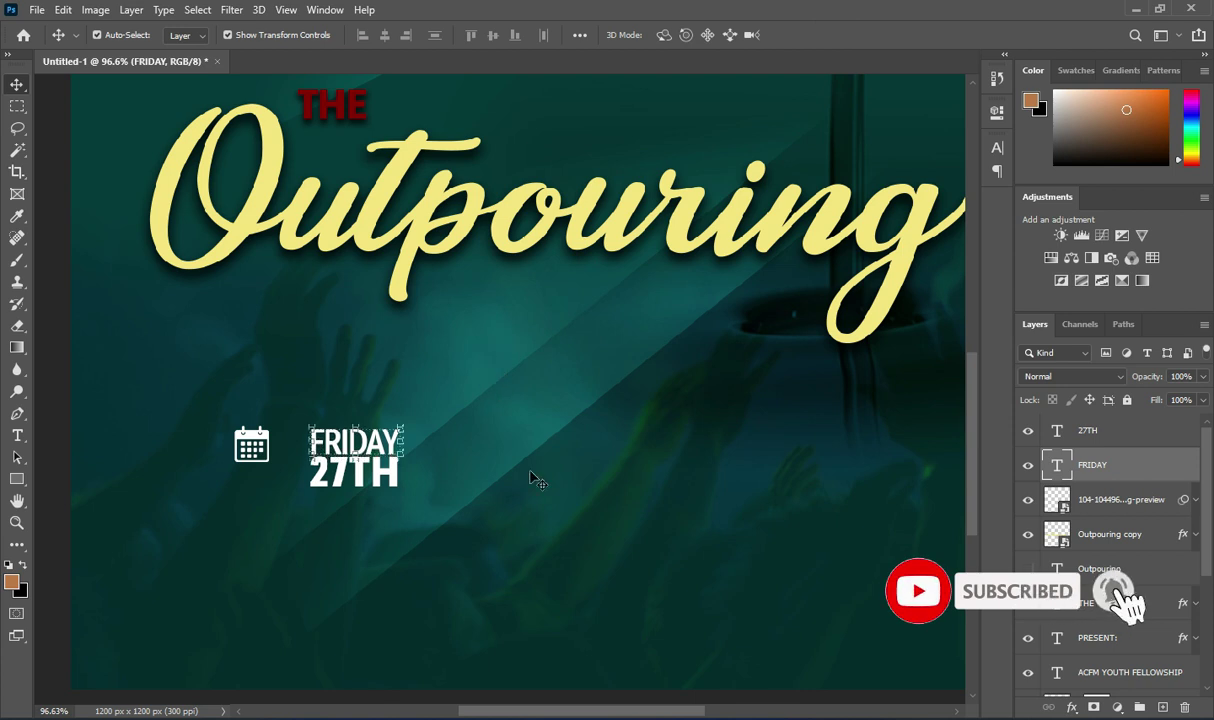
{"action": "scroll", "coordinate": [685, 430], "scroll_direction": "down", "scroll_amount": 2}
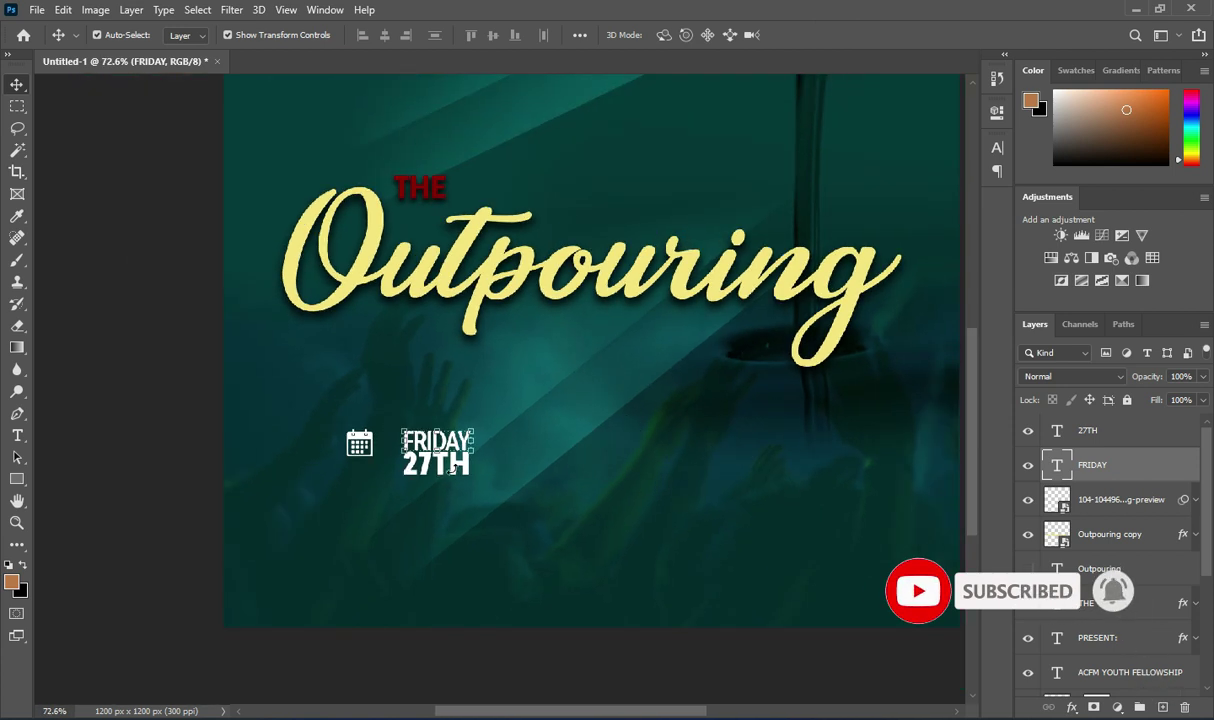
{"action": "scroll", "coordinate": [501, 520], "scroll_direction": "up", "scroll_amount": 1}
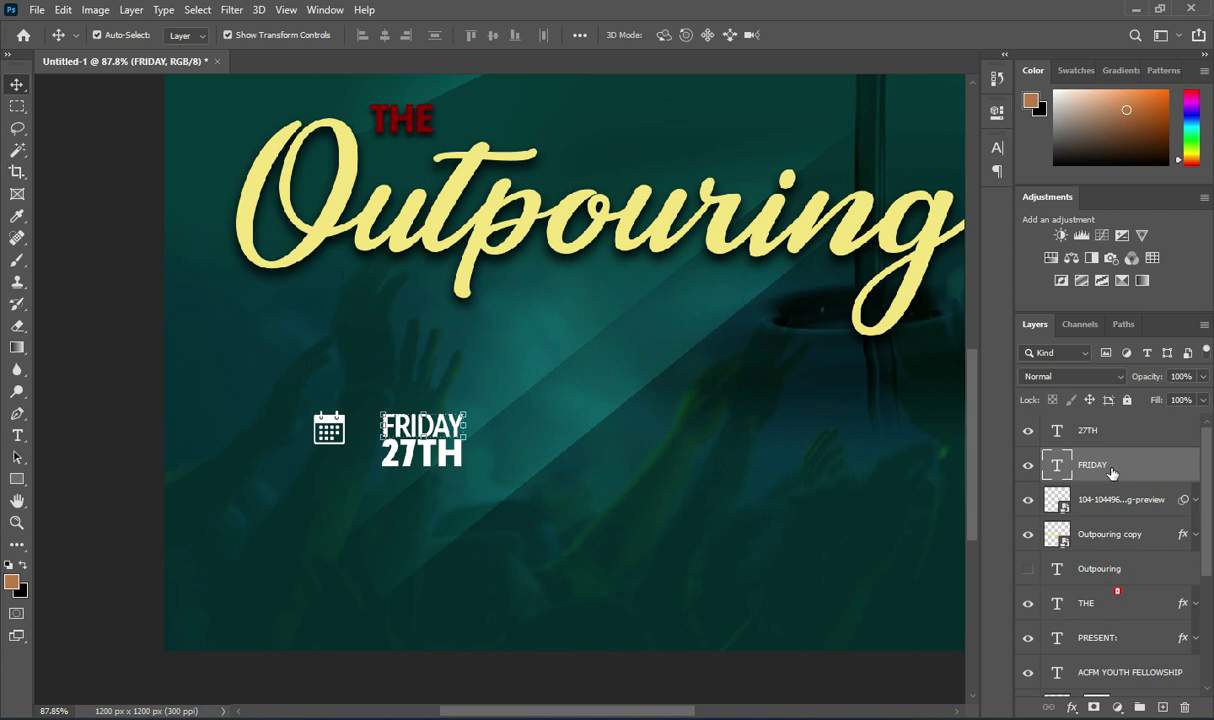
{"action": "left_click_drag", "start_coordinate": [1112, 472], "coordinate": [1162, 707]}
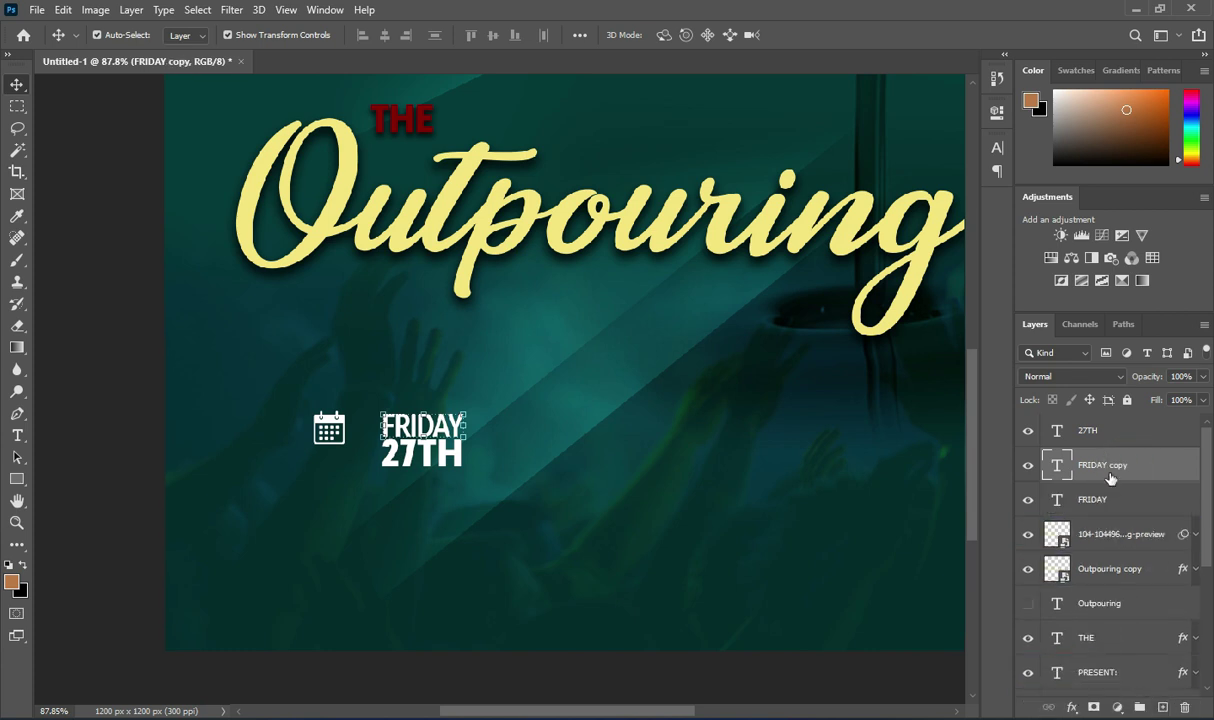
- Move the FRIDAY copy below 27TH and change its text to MAY 2022
{"action": "left_click_drag", "start_coordinate": [1110, 478], "coordinate": [1105, 420]}
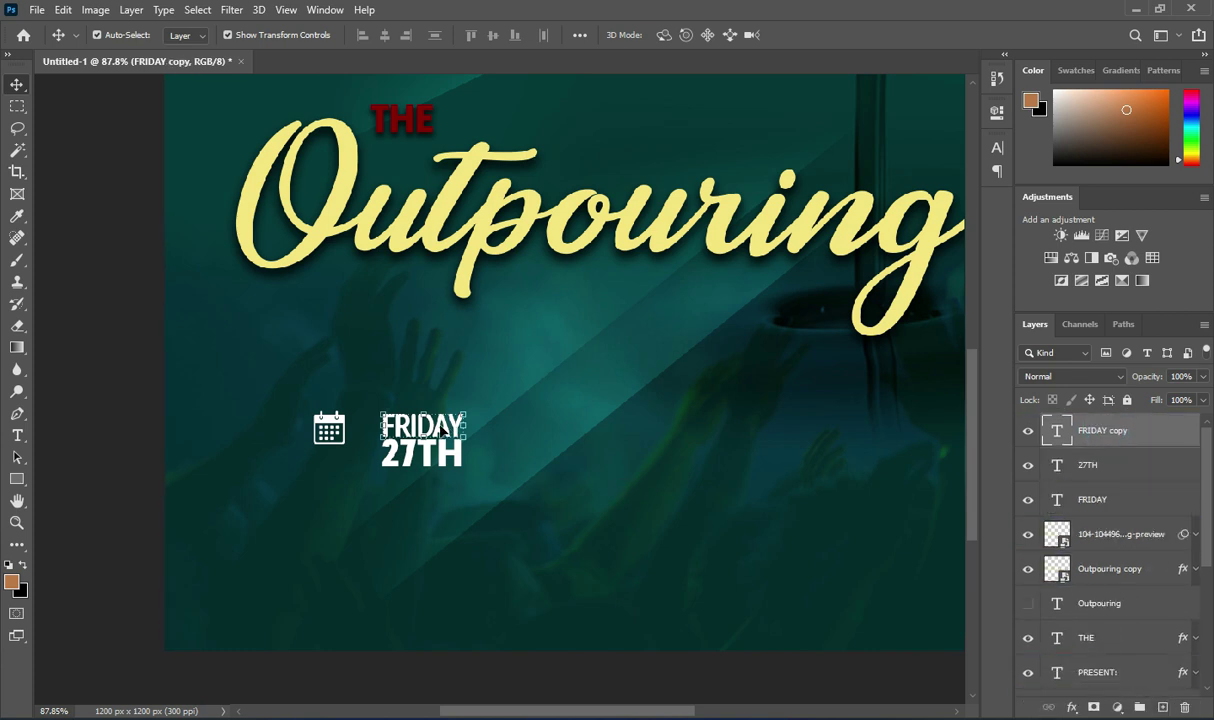
{"action": "left_click_drag", "start_coordinate": [441, 430], "coordinate": [443, 483]}
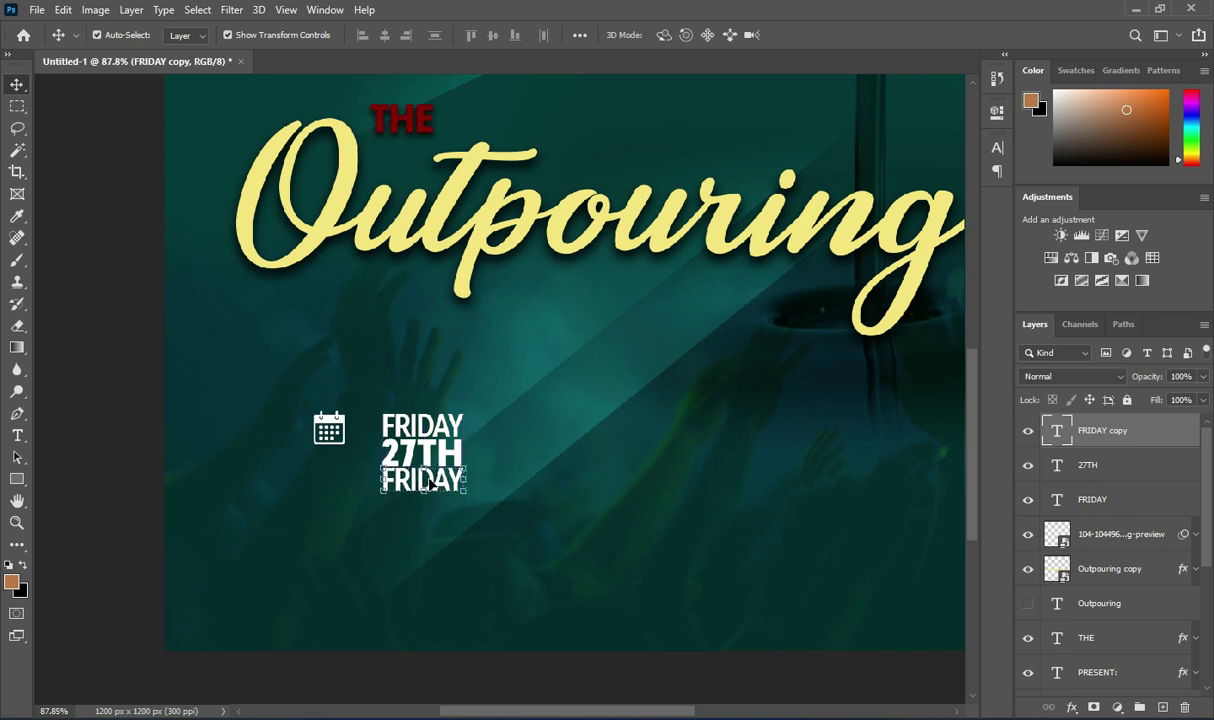
{"action": "double_click", "coordinate": [428, 483]}
{"action": "double_click", "coordinate": [428, 484]}
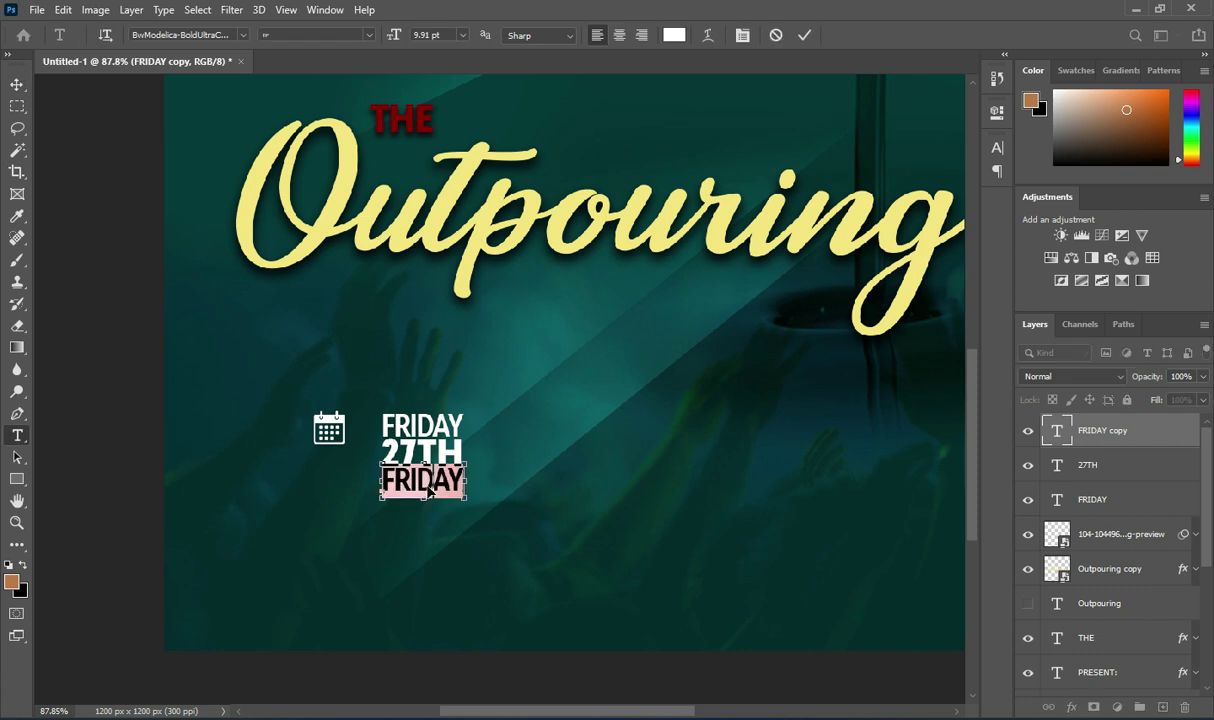
{"action": "type", "text": "MAY"}
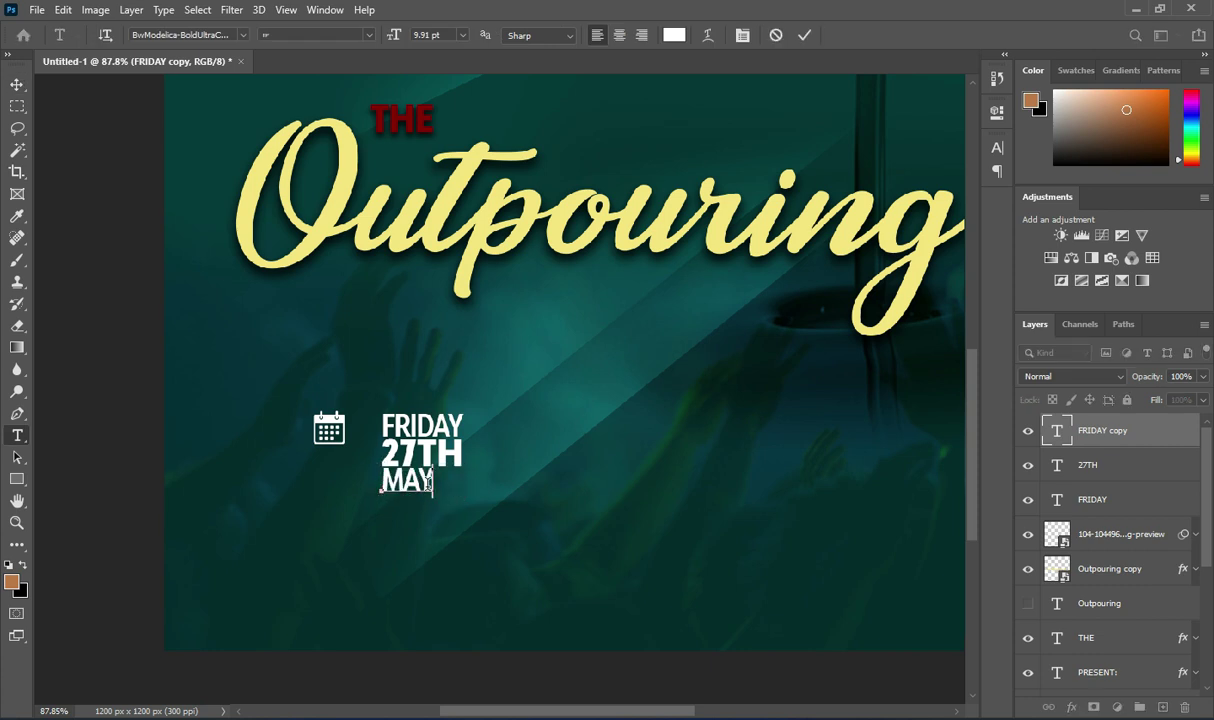
{"action": "type", "text": " 2022"}
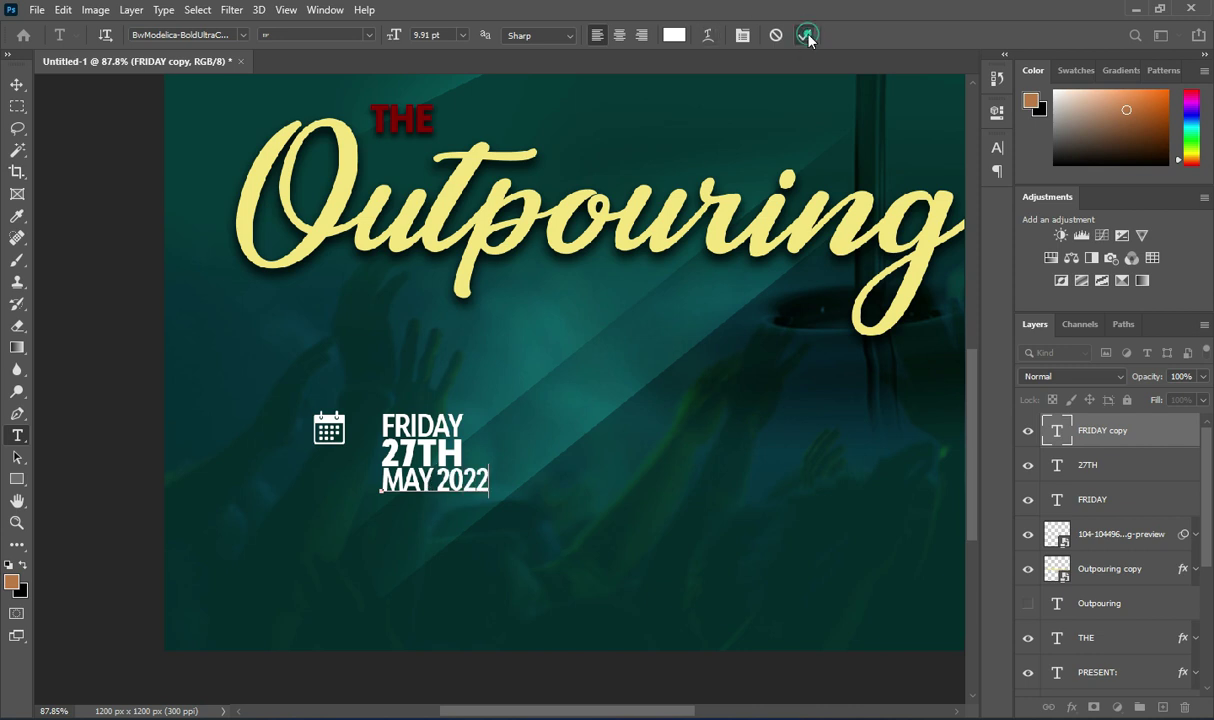
{"action": "left_click", "coordinate": [461, 382]}
- Scale MAY 2022 to 75.14%, align it under 27TH, and move the calendar icon down beside the date
{"action": "left_click", "coordinate": [14, 92]}
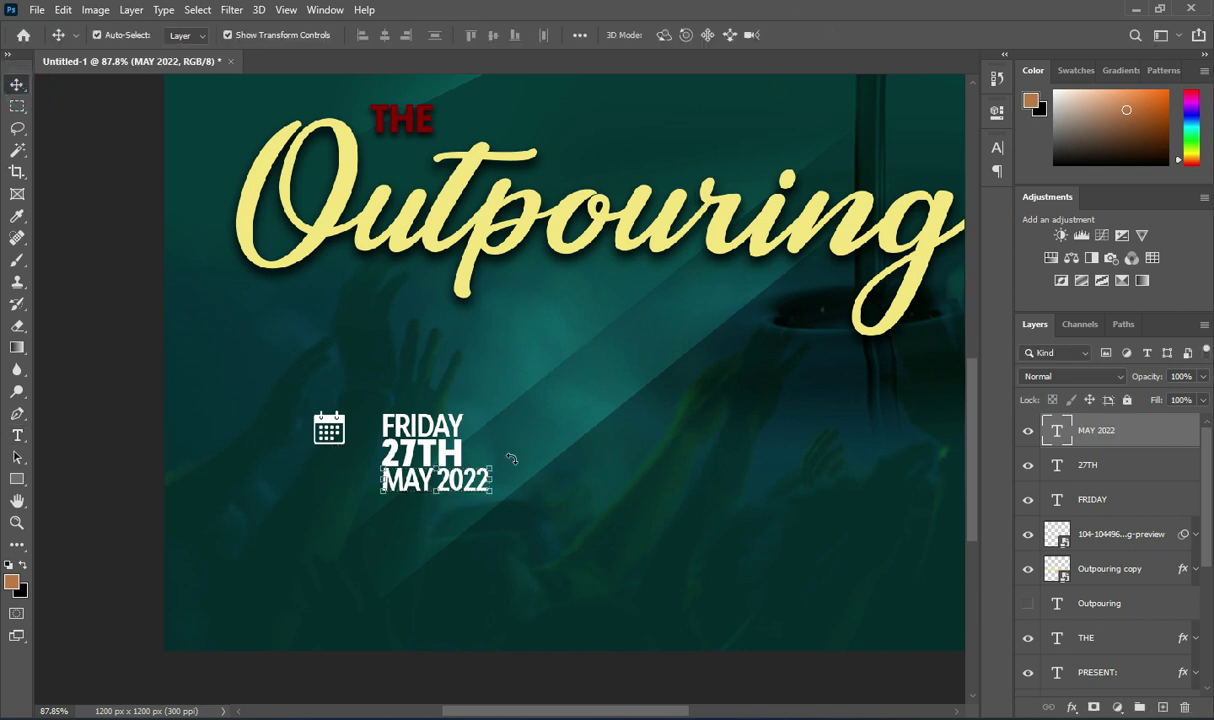
{"action": "scroll", "coordinate": [502, 483], "scroll_direction": "up", "scroll_amount": 2}
{"action": "left_click_drag", "start_coordinate": [484, 486], "coordinate": [452, 482]}
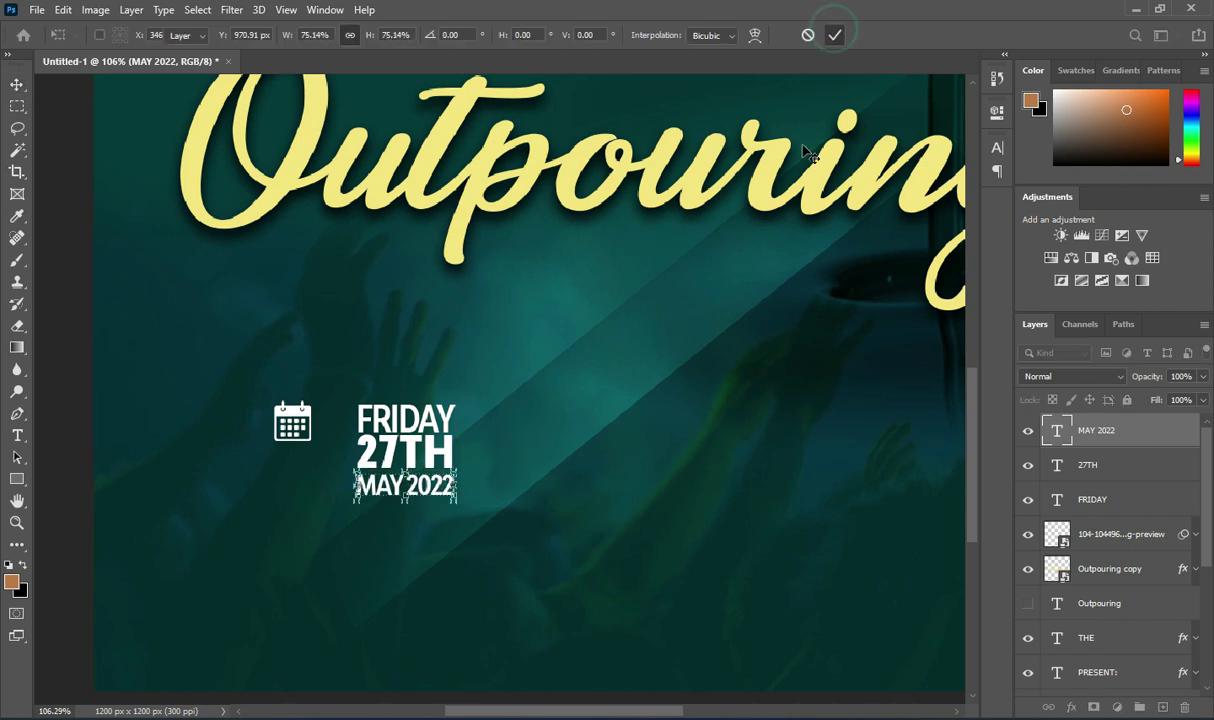
{"action": "left_click", "coordinate": [835, 35]}
{"action": "key", "text": "Up"}
{"action": "key", "text": "Up"}
{"action": "key", "text": "Up"}
{"action": "key", "text": "Up"}
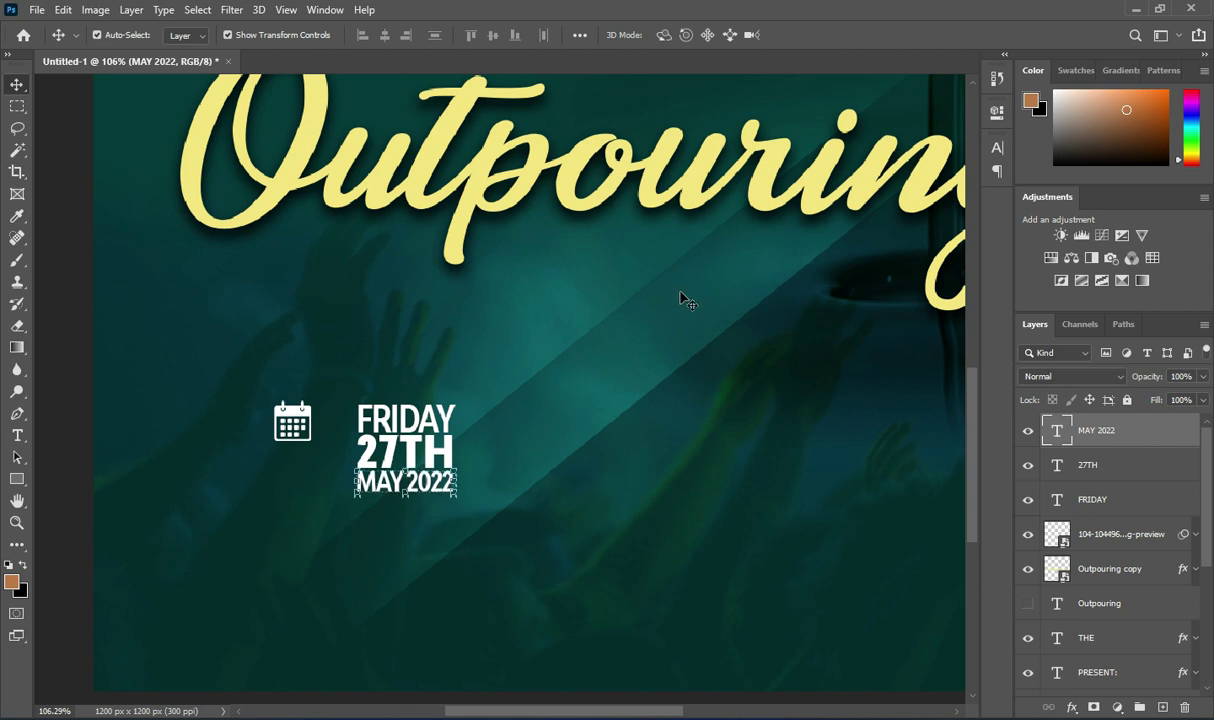
{"action": "key", "text": "Down"}
{"action": "left_click_drag", "start_coordinate": [293, 425], "coordinate": [307, 447]}
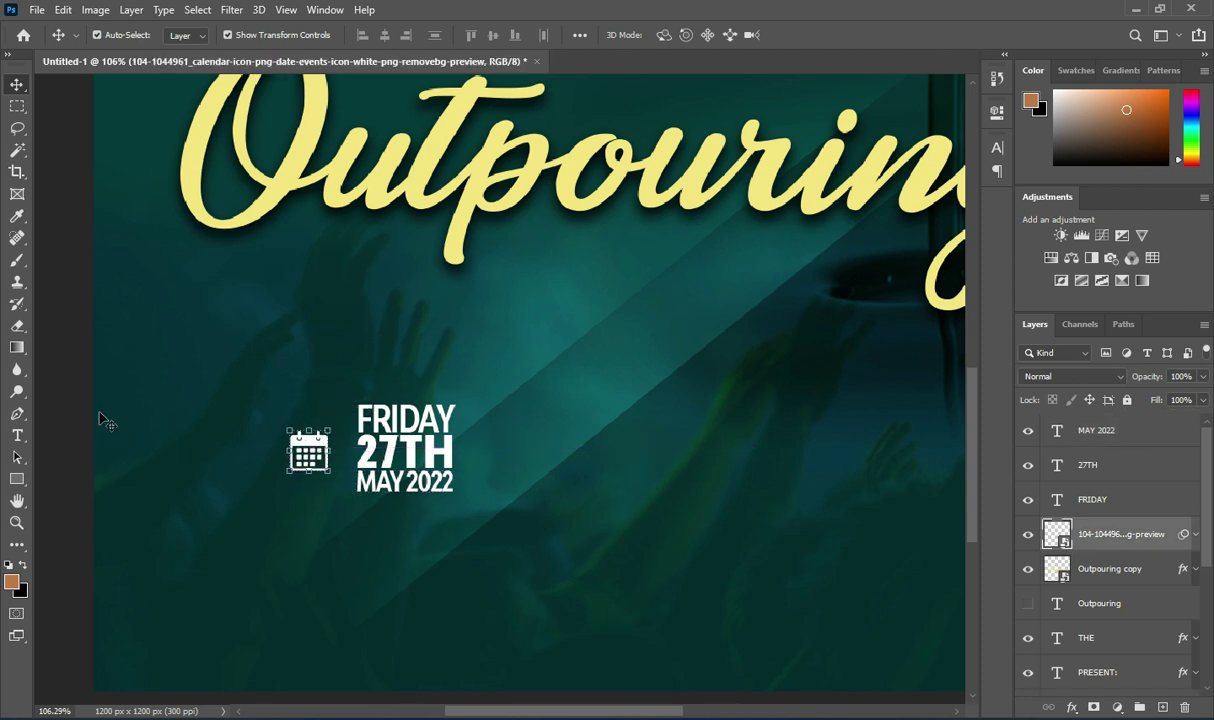
- Group the calendar icon with the FRIDAY, 27TH and MAY 2022 layers into Group 1
{"action": "left_click", "coordinate": [81, 412]}
{"action": "scroll", "coordinate": [490, 336], "scroll_direction": "down", "scroll_amount": 3}
{"action": "key", "text": "ctrl+0"}
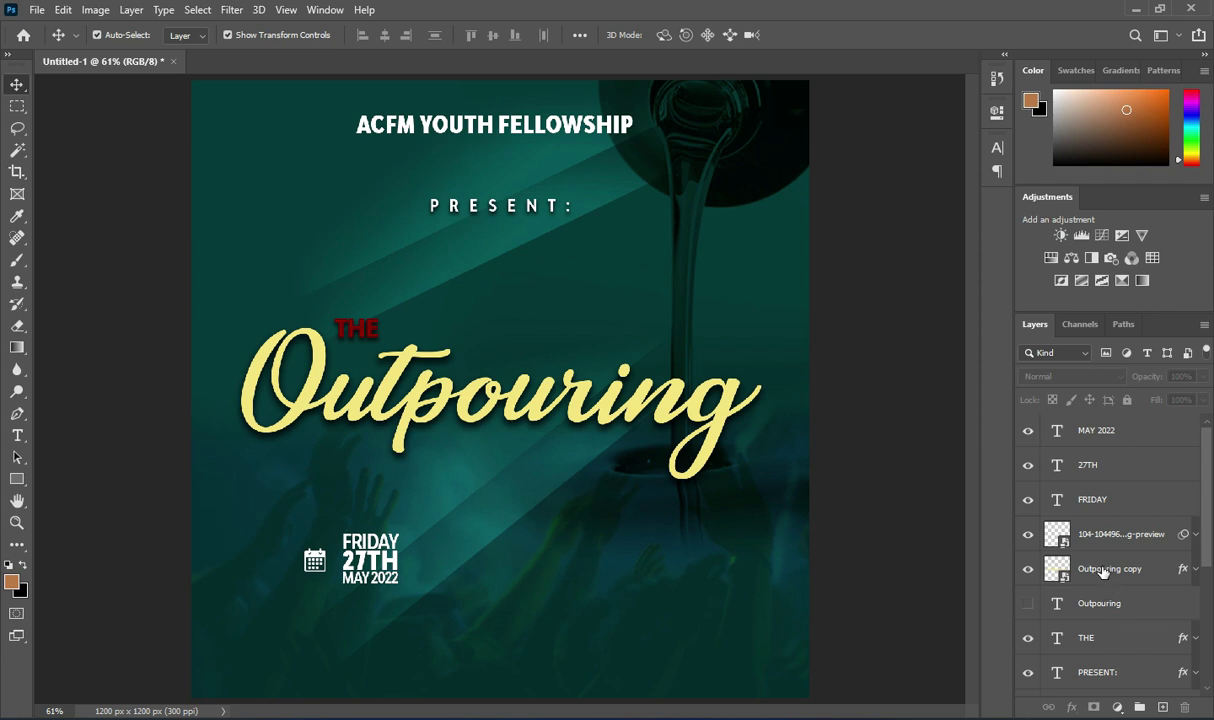
{"action": "left_click", "coordinate": [1103, 571]}
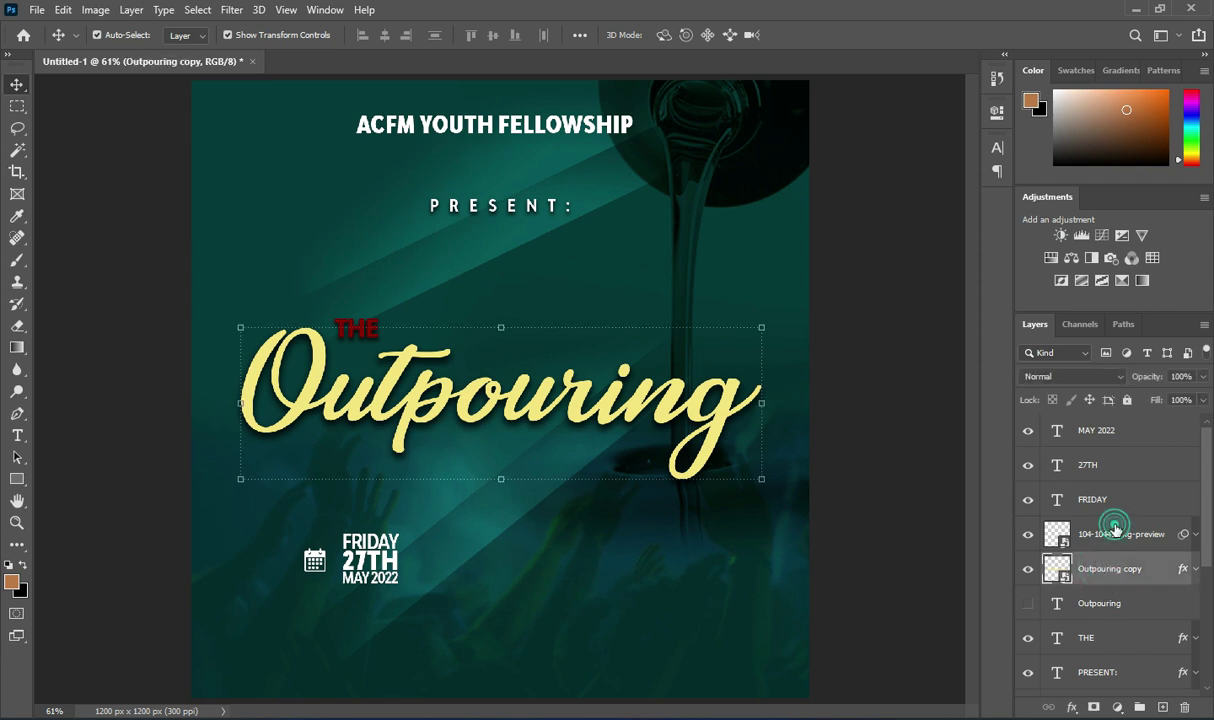
{"action": "left_click", "coordinate": [1105, 536]}
{"action": "left_click", "coordinate": [1108, 431], "text": "shift"}
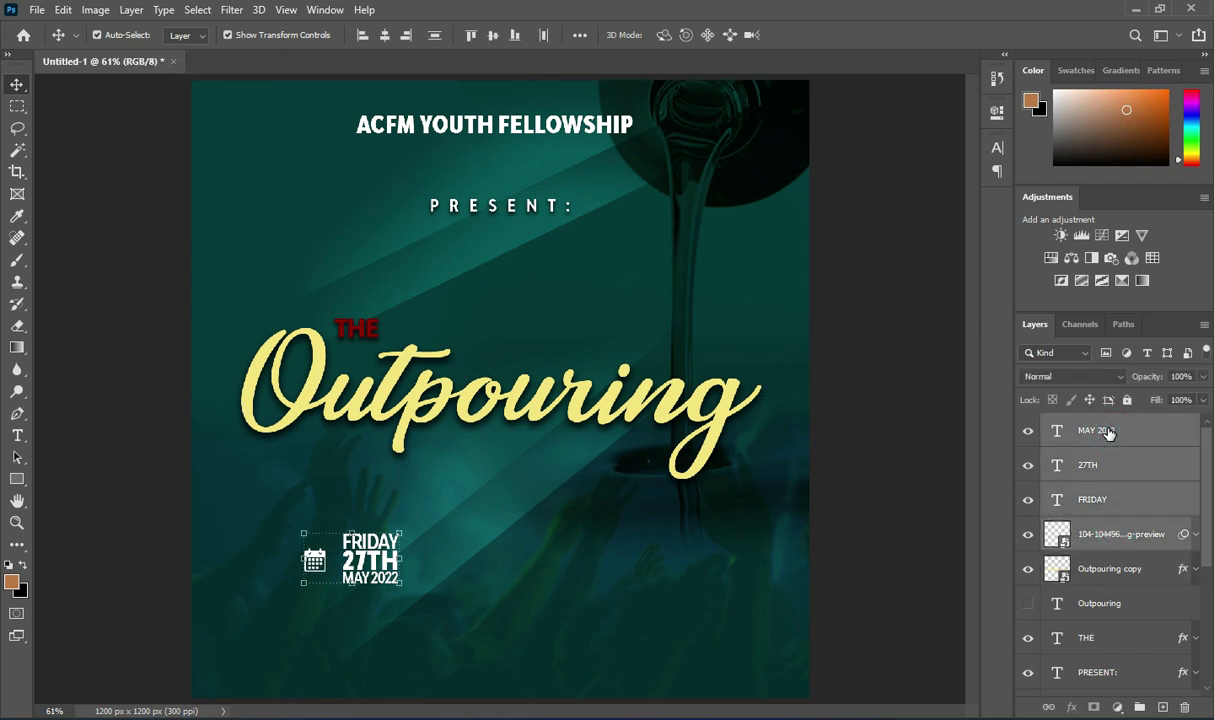
{"action": "key", "text": "ctrl+g"}
- Enlarge the date block group to 169.13% and bring up the resource folder
{"action": "left_click", "coordinate": [922, 440]}
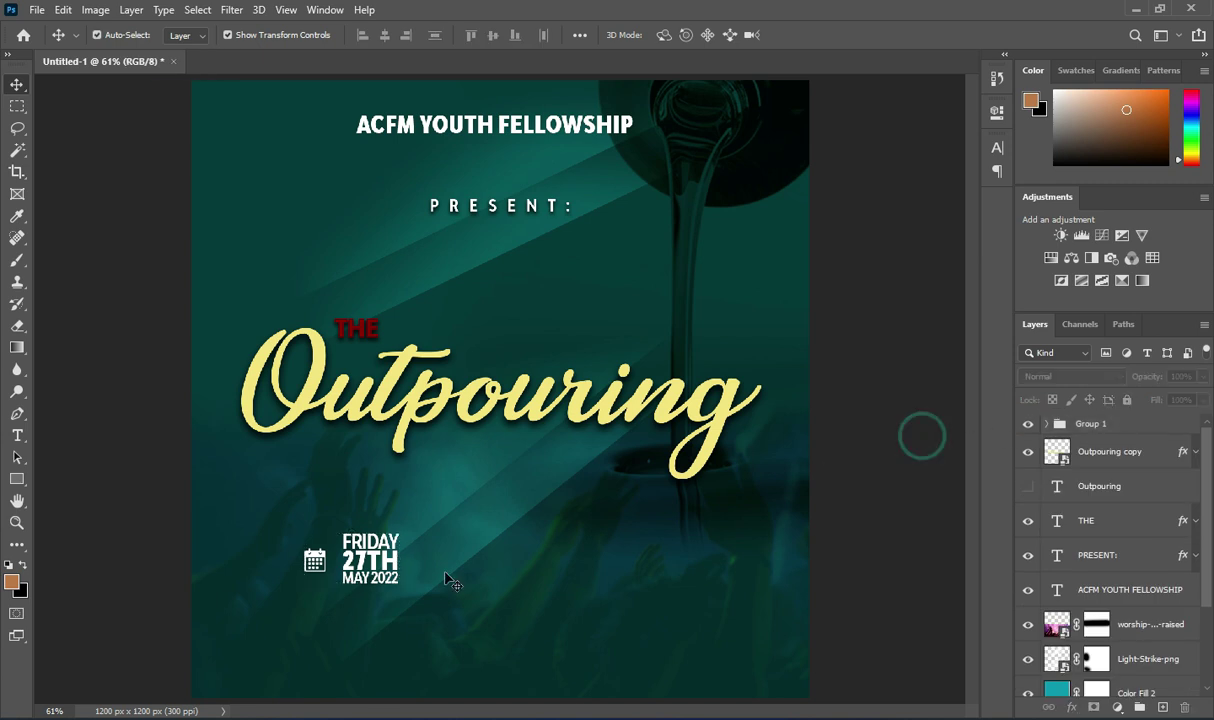
{"action": "left_click", "coordinate": [1108, 427]}
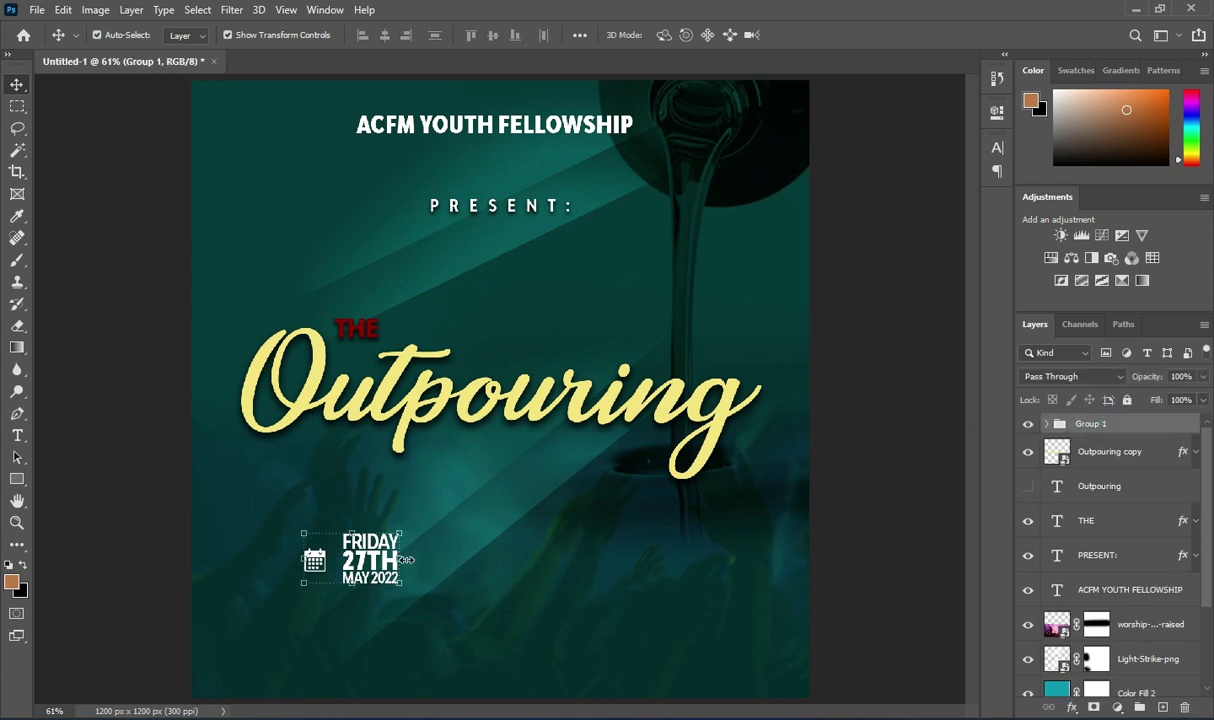
{"action": "mouse_move", "coordinate": [404, 558]}
{"action": "left_mouse_down"}
{"action": "mouse_move", "coordinate": [482, 560]}
{"action": "mouse_move", "coordinate": [414, 553]}
{"action": "left_mouse_up"}
{"action": "left_click", "coordinate": [836, 37]}
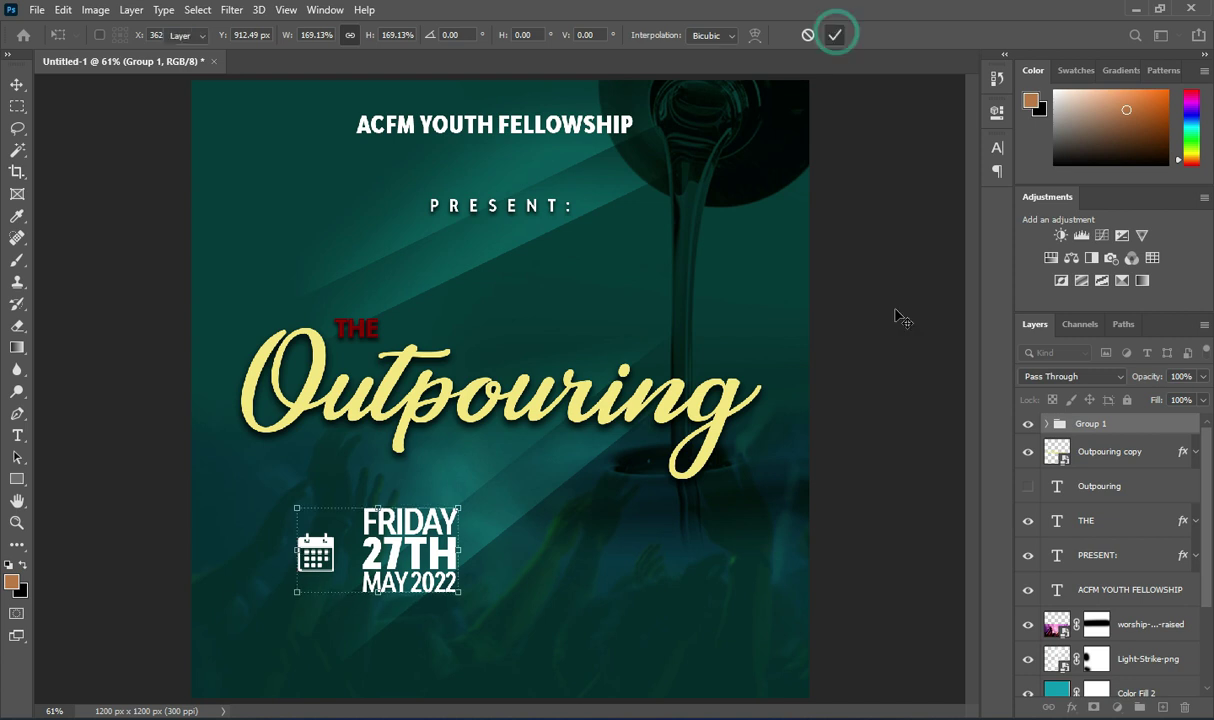
{"action": "left_click", "coordinate": [886, 322]}
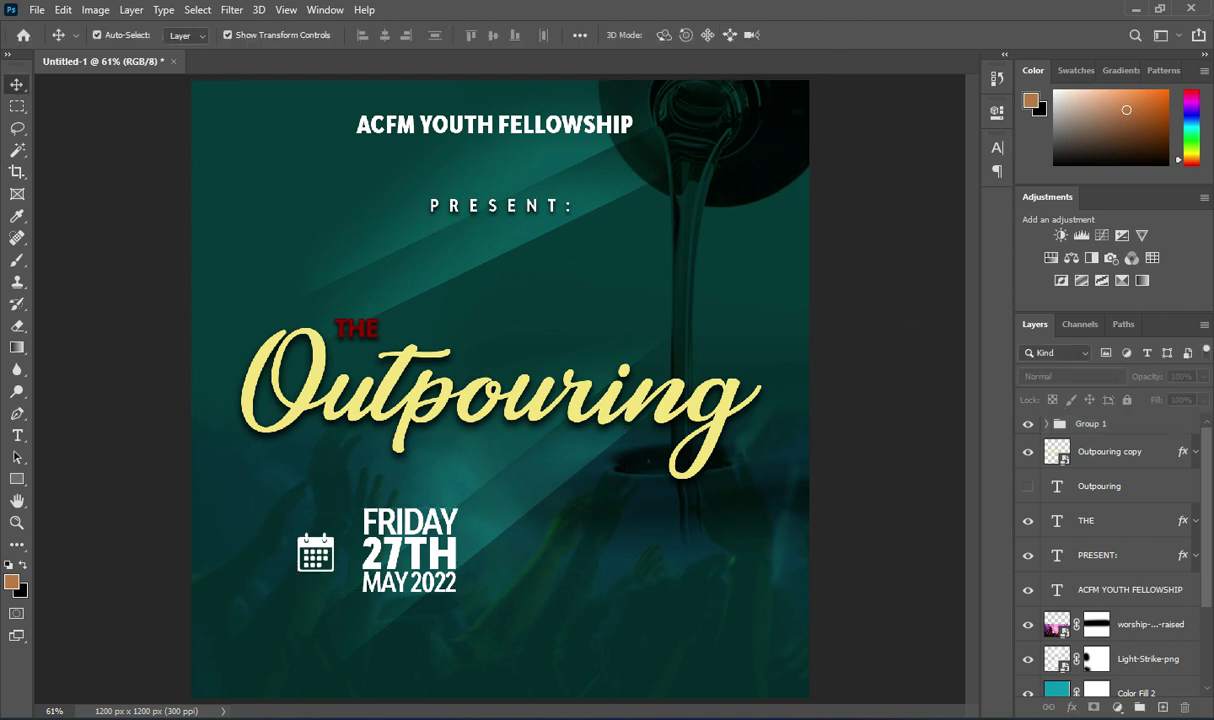
{"action": "key", "text": "alt+Tab"}
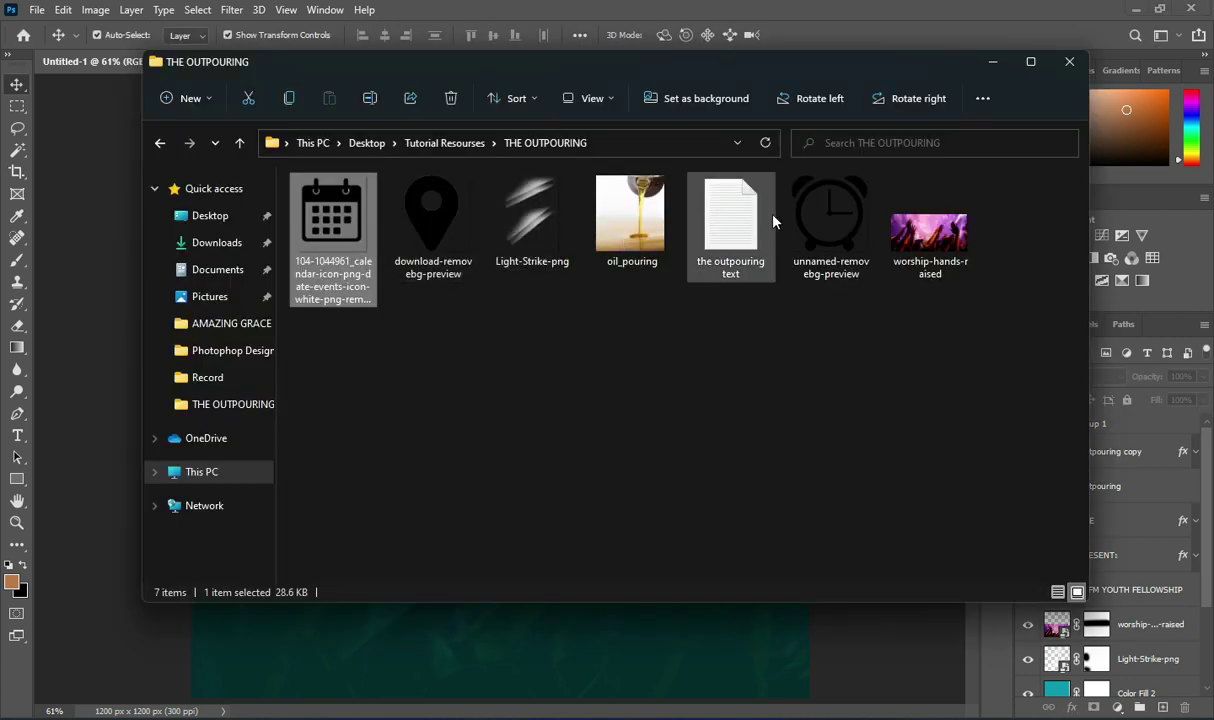
- Place the unnamed-removebg-preview alarm clock and scale it to about 3.14% beside the date
{"action": "left_click_drag", "start_coordinate": [814, 230], "coordinate": [107, 528]}
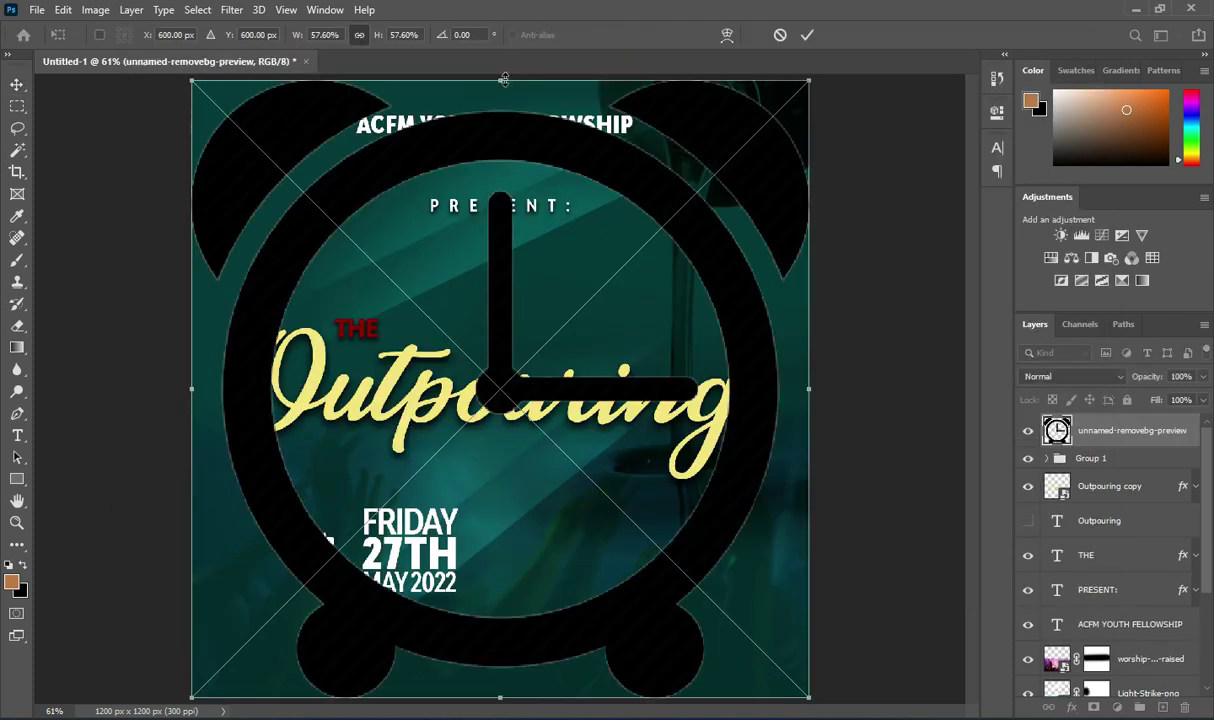
{"action": "left_click_drag", "start_coordinate": [502, 79], "coordinate": [502, 112]}
{"action": "left_click_drag", "start_coordinate": [579, 427], "coordinate": [560, 500]}
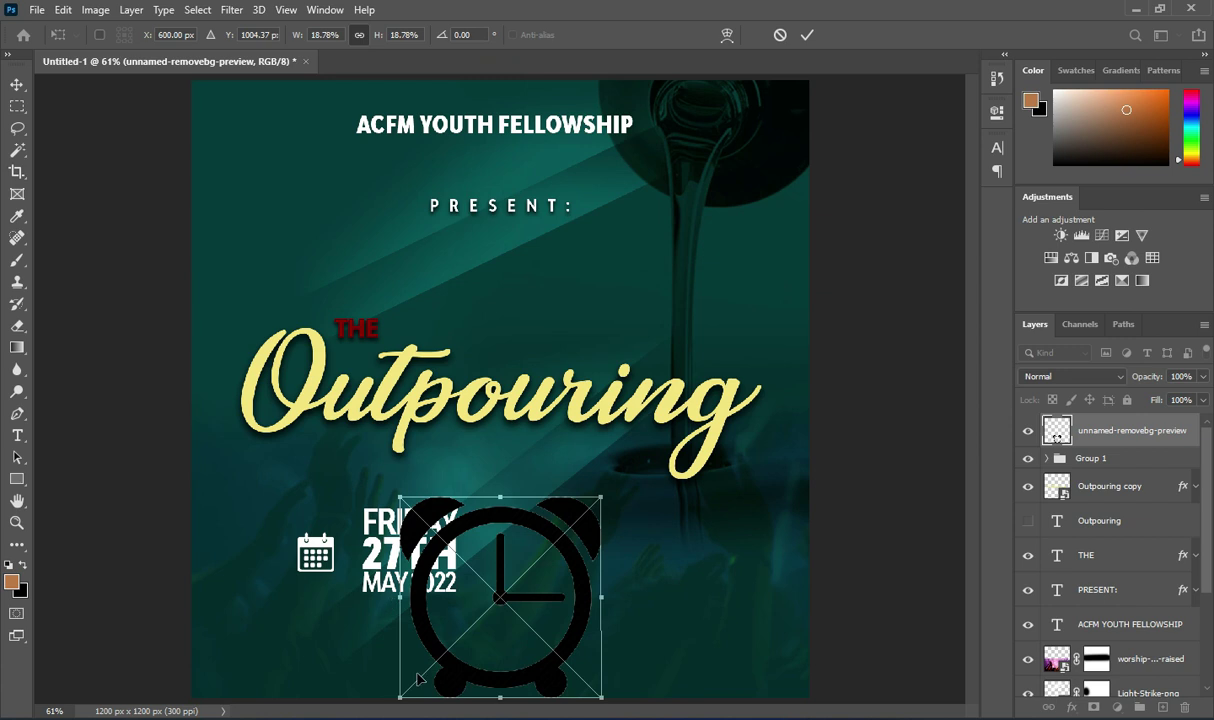
{"action": "left_click_drag", "start_coordinate": [396, 700], "coordinate": [503, 593]}
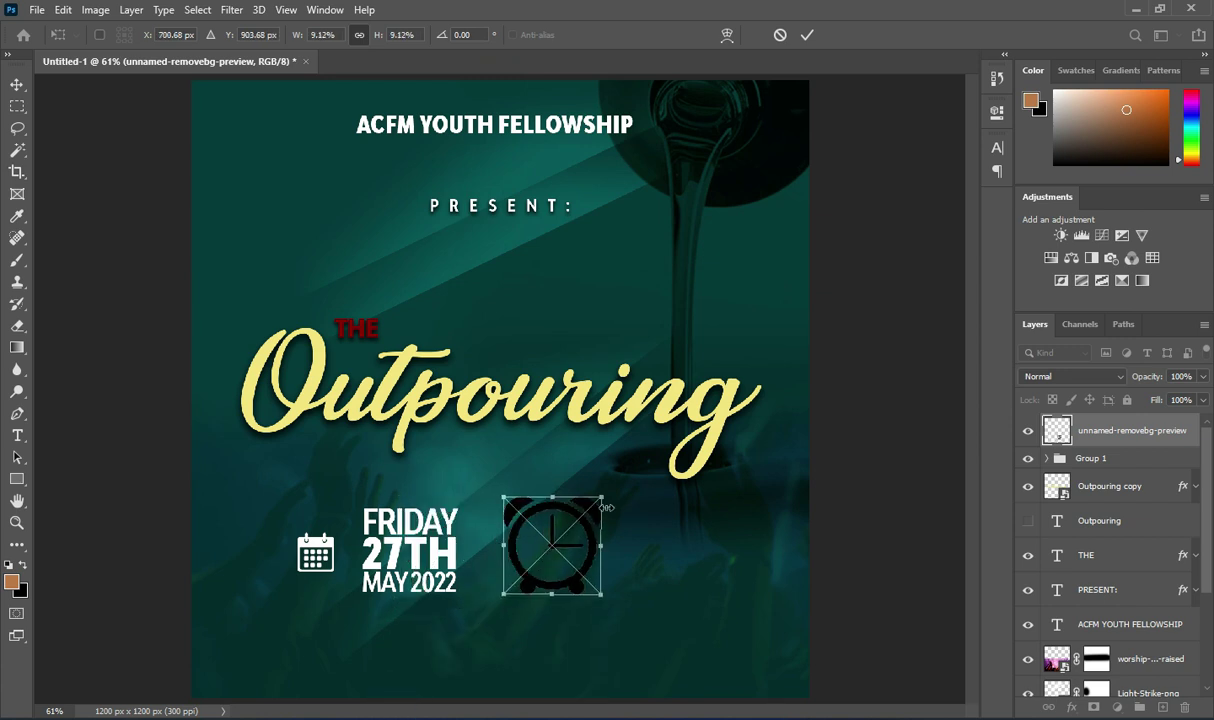
{"action": "left_click_drag", "start_coordinate": [598, 497], "coordinate": [518, 557]}
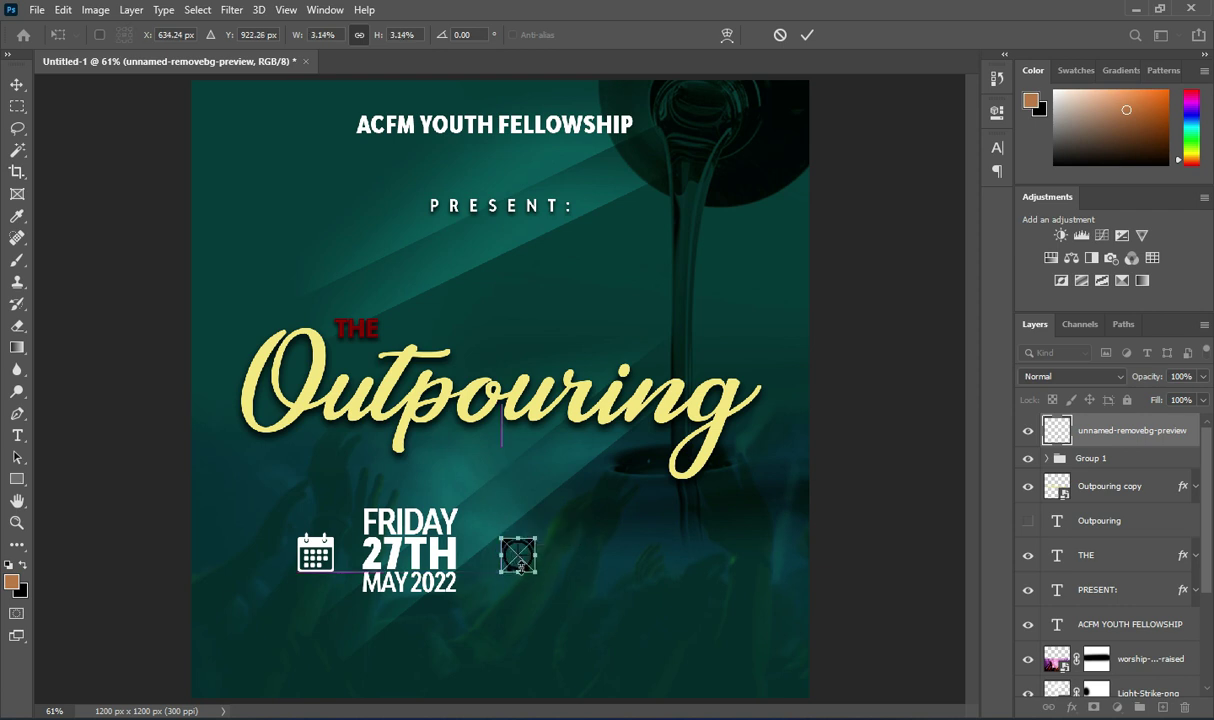
- Commit the clock icon's size and position
{"action": "scroll", "coordinate": [513, 587], "scroll_direction": "up", "scroll_amount": 1, "text": "alt"}
{"action": "scroll", "coordinate": [513, 587], "scroll_direction": "up", "scroll_amount": 4, "text": "alt"}
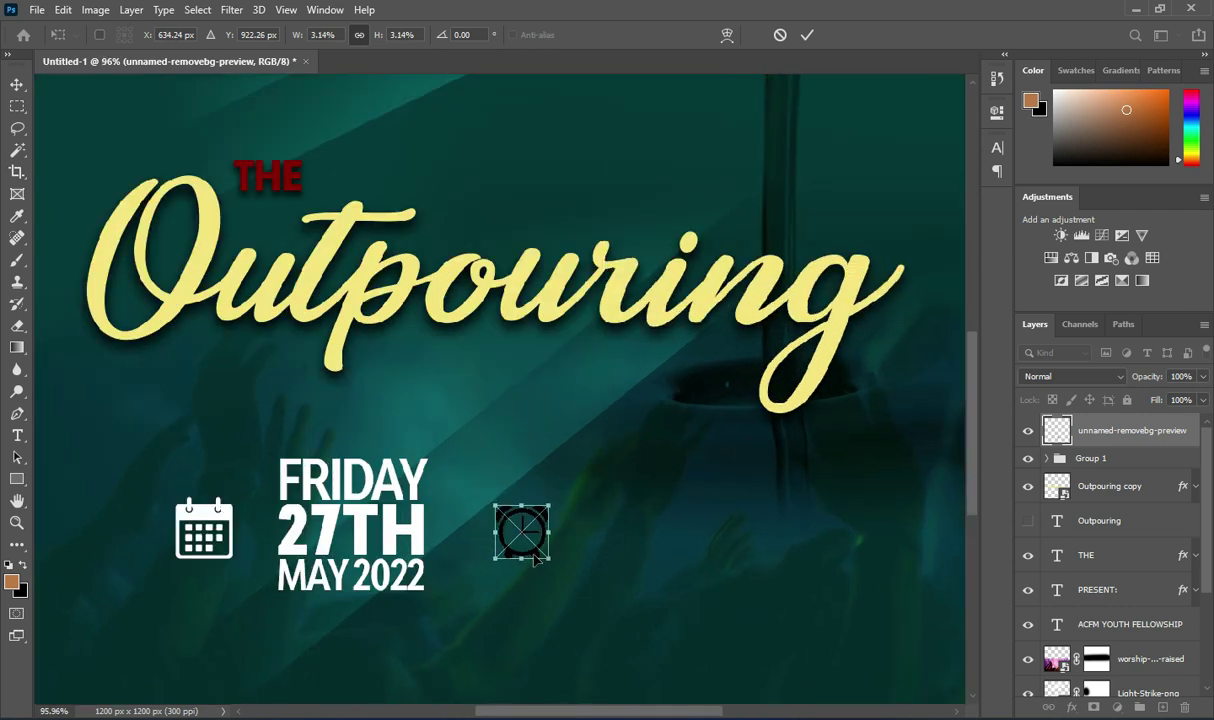
{"action": "left_click", "coordinate": [807, 34]}
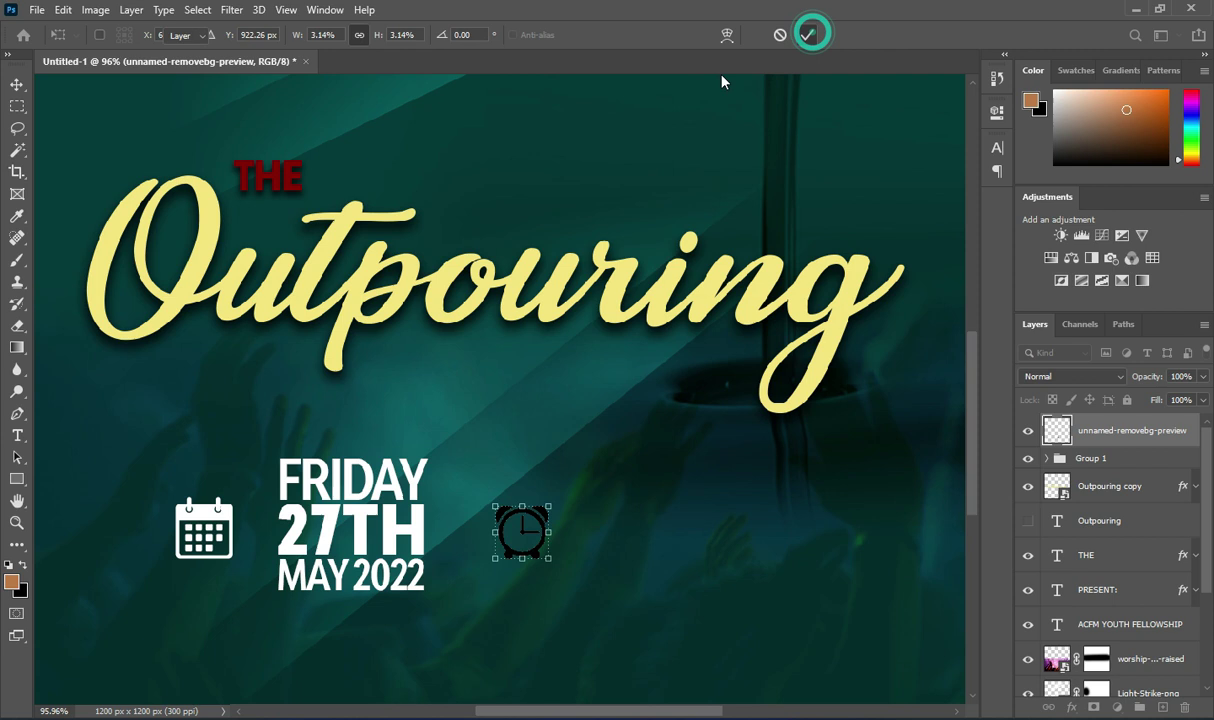
- Turn the clock icon white with Hue/Saturation Lightness +100, then fit the flyer on screen
{"action": "left_click", "coordinate": [92, 12]}
{"action": "mouse_move", "coordinate": [163, 53]}
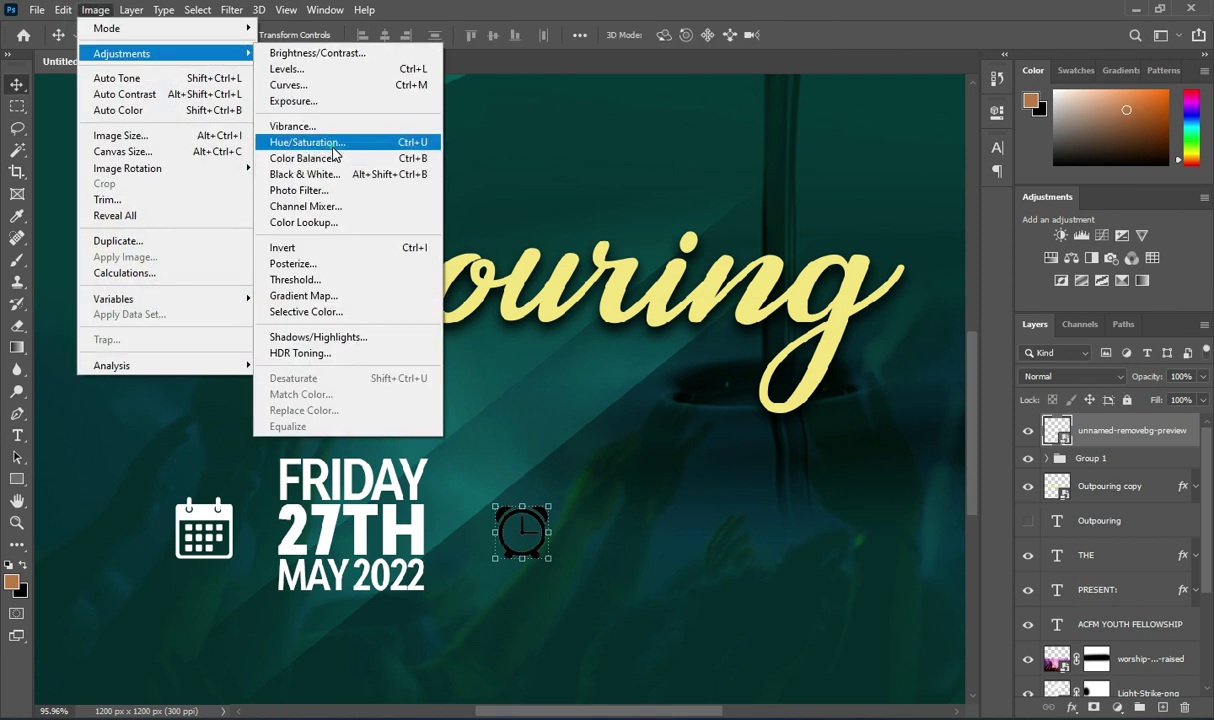
{"action": "left_click", "coordinate": [333, 146]}
{"action": "left_click", "coordinate": [559, 323]}
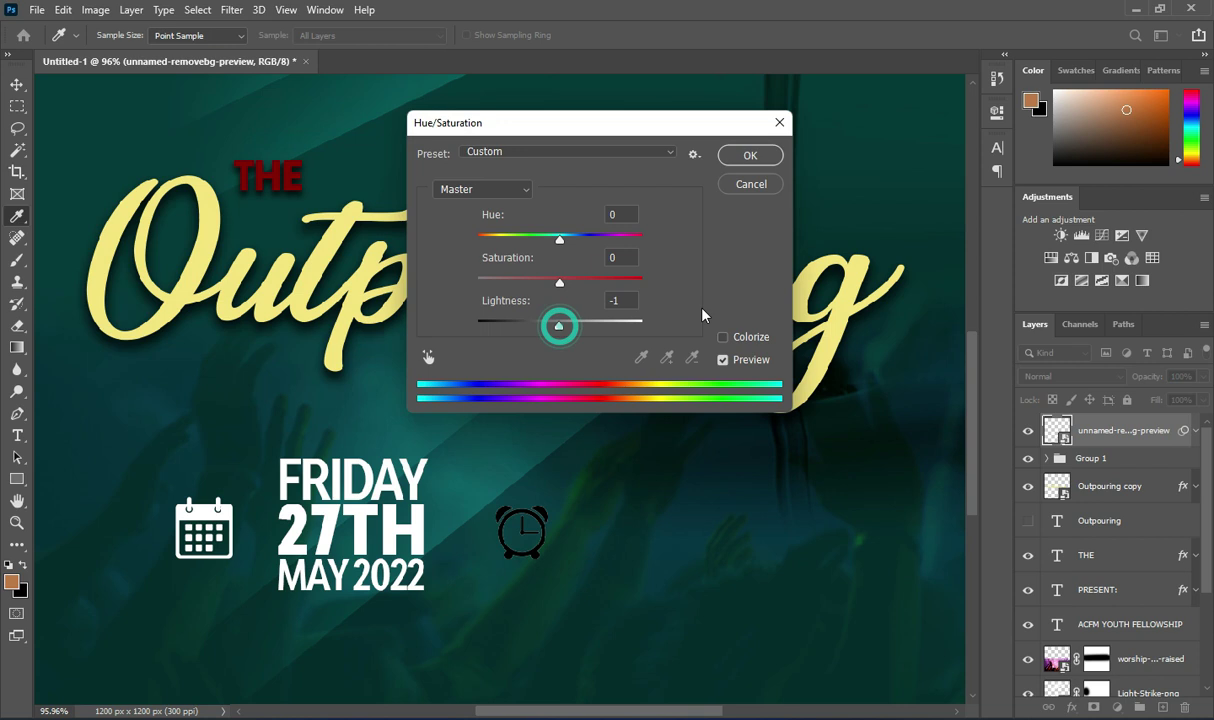
{"action": "left_click_drag", "start_coordinate": [702, 315], "coordinate": [785, 155]}
{"action": "left_click", "coordinate": [751, 160]}
{"action": "key", "text": "v"}
{"action": "key", "text": "ctrl+0"}
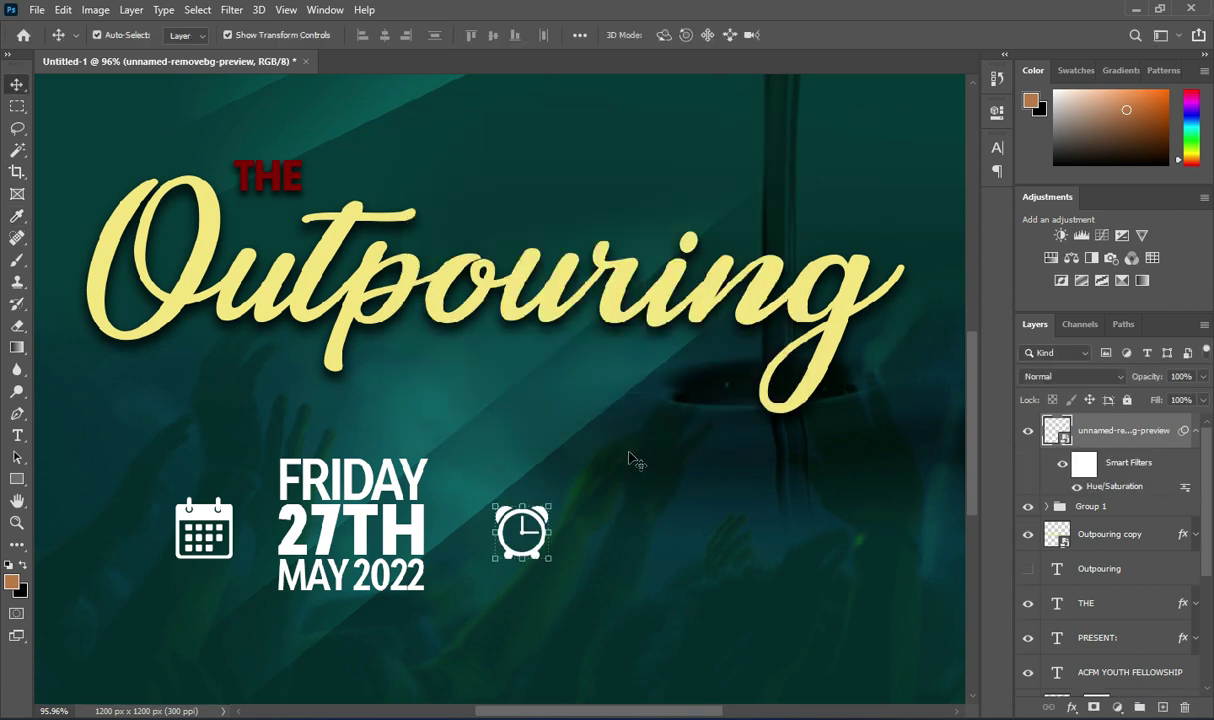
- Add the text '4PM' right of the clock icon and enlarge it
{"action": "key", "text": "t"}
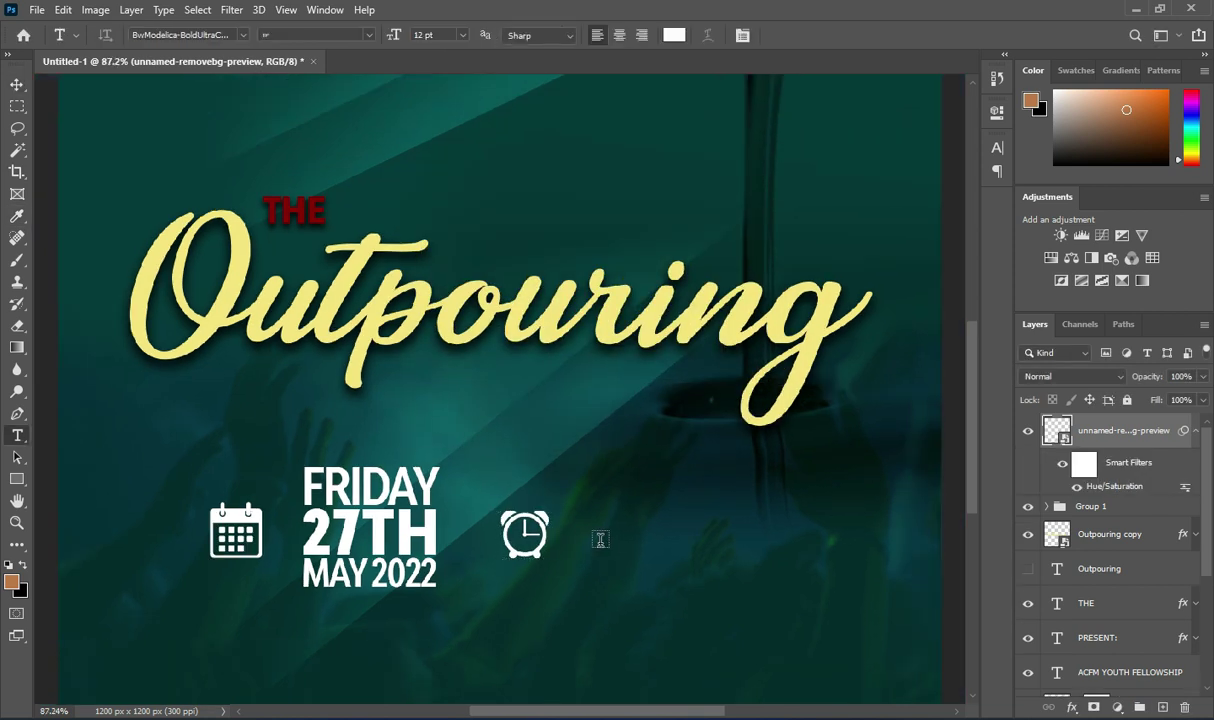
{"action": "left_click", "coordinate": [1195, 431]}
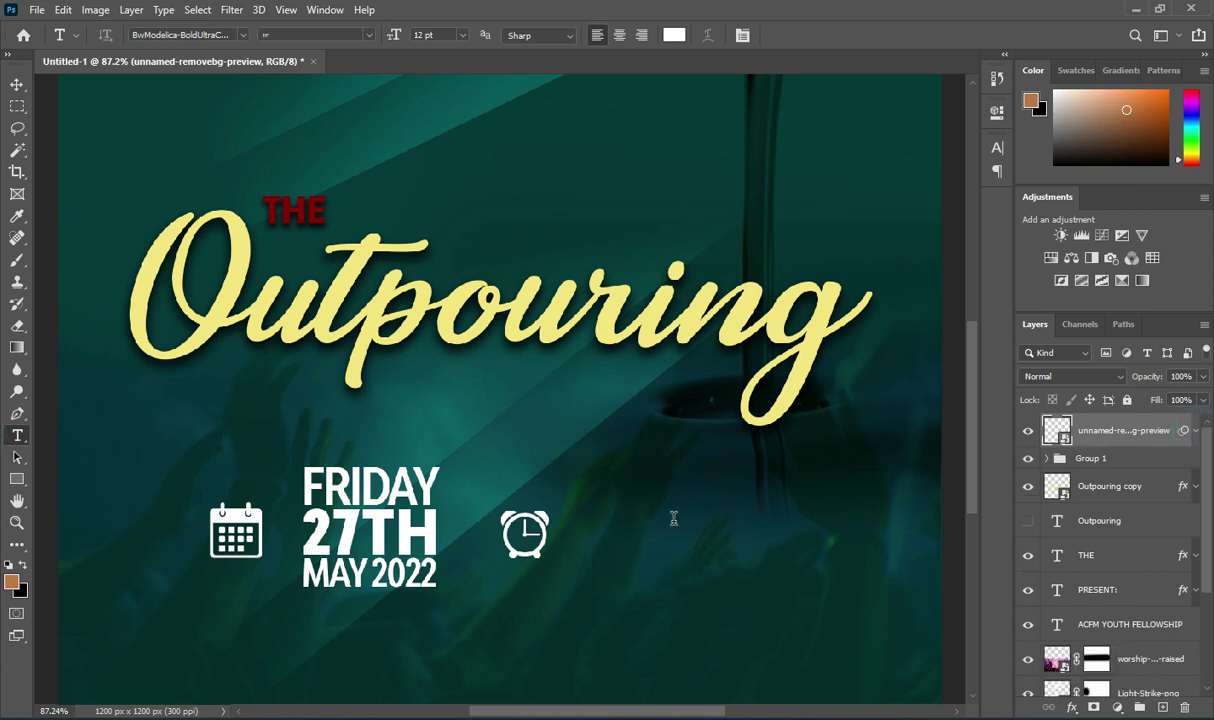
{"action": "left_click", "coordinate": [627, 517]}
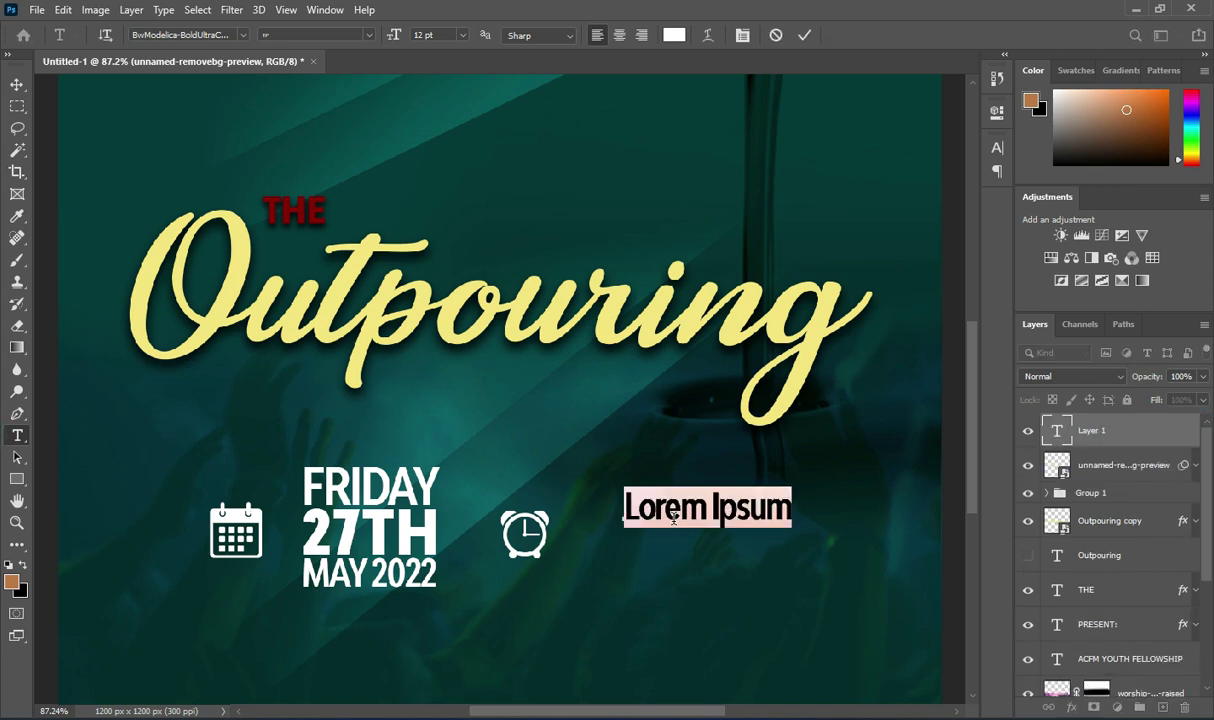
{"action": "type", "text": "4"}
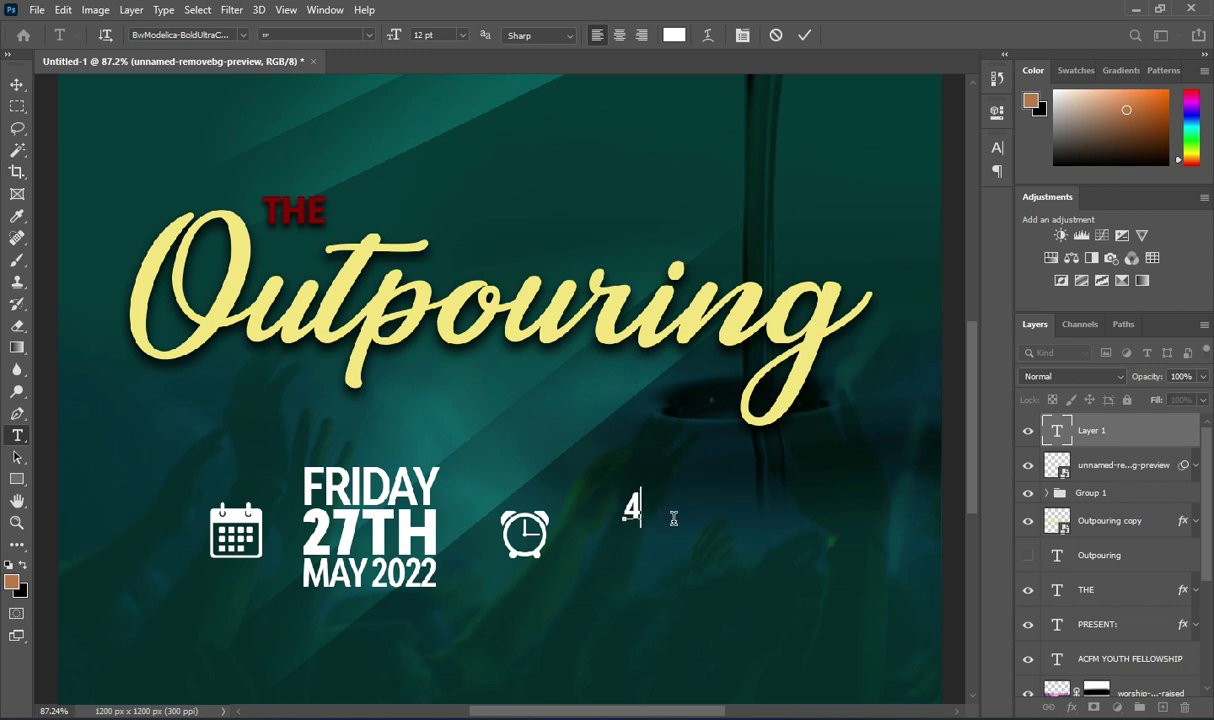
{"action": "type", "text": "PM"}
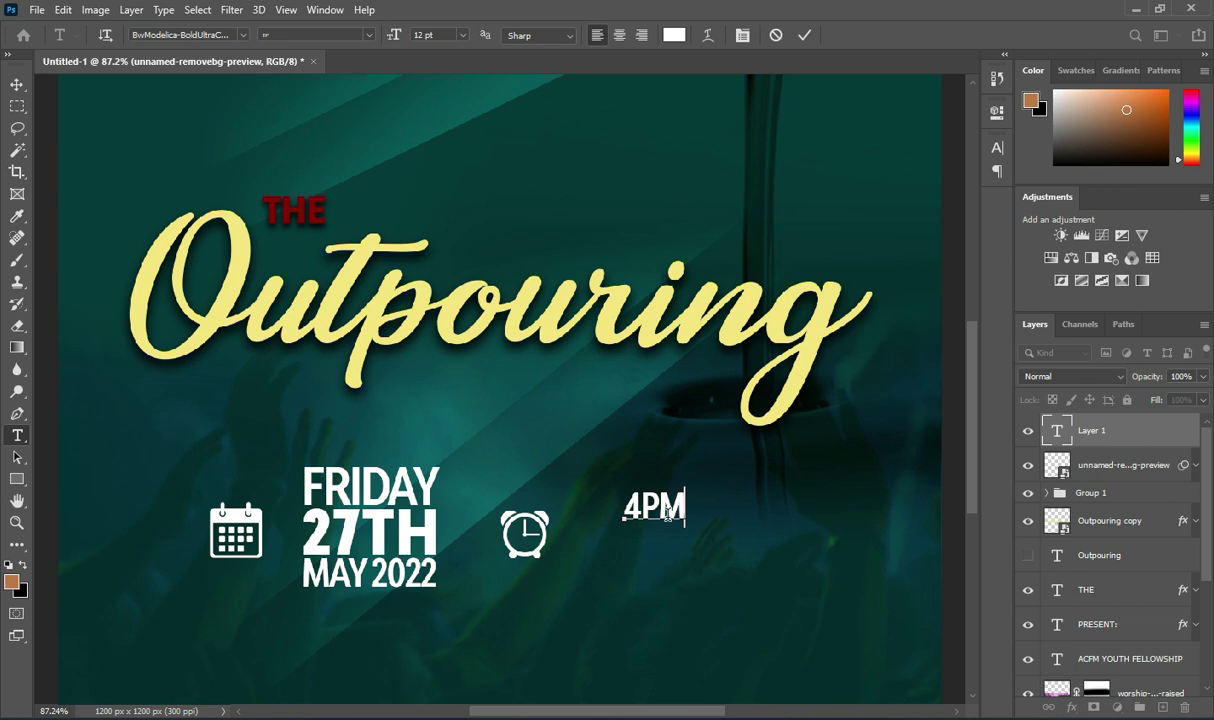
{"action": "left_click", "coordinate": [805, 36]}
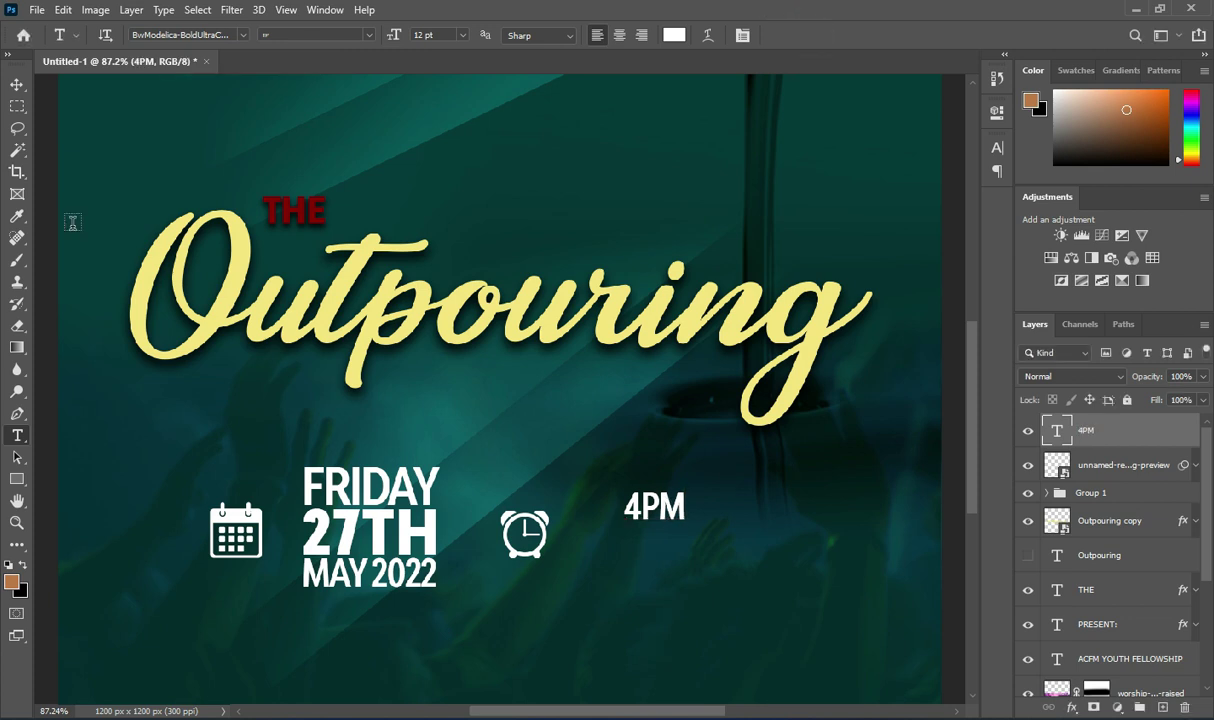
{"action": "left_click", "coordinate": [17, 85]}
{"action": "left_click_drag", "start_coordinate": [654, 520], "coordinate": [654, 588]}
{"action": "left_click", "coordinate": [834, 35]}
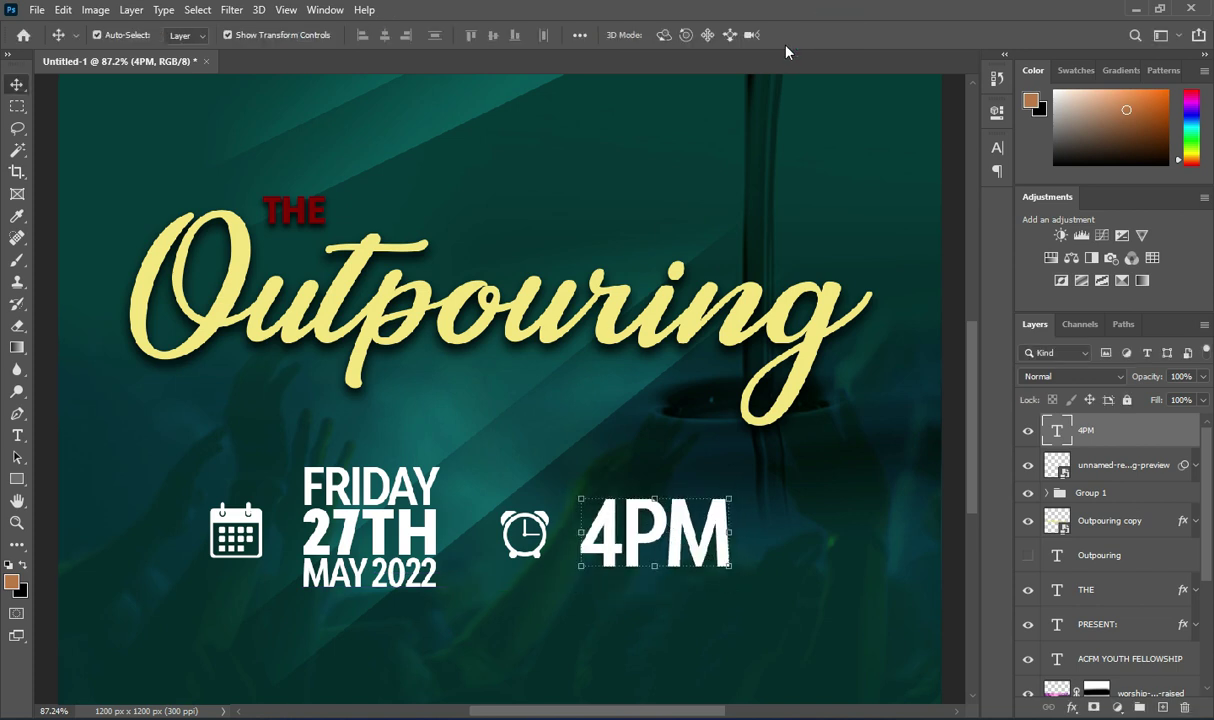
- Set 4PM in BwModelica-BlackUltraCondensed with smaller PM letters and move it beside the clock
{"action": "key", "text": "t"}
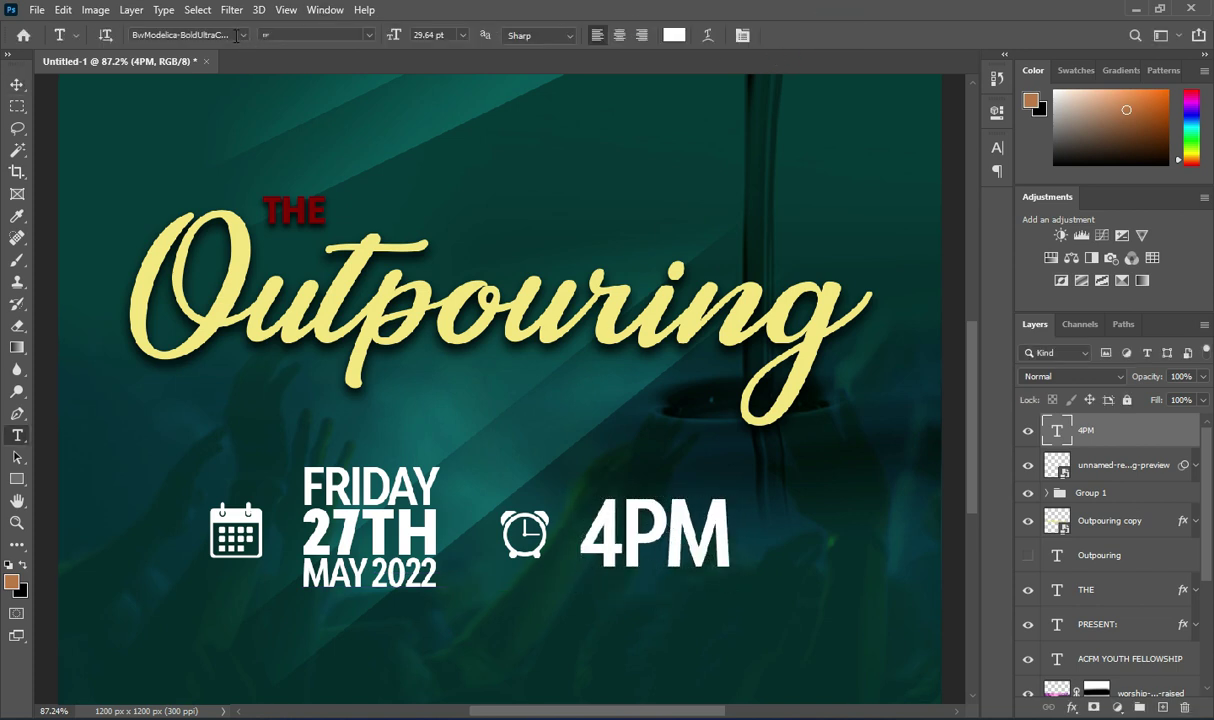
{"action": "left_click", "coordinate": [245, 35]}
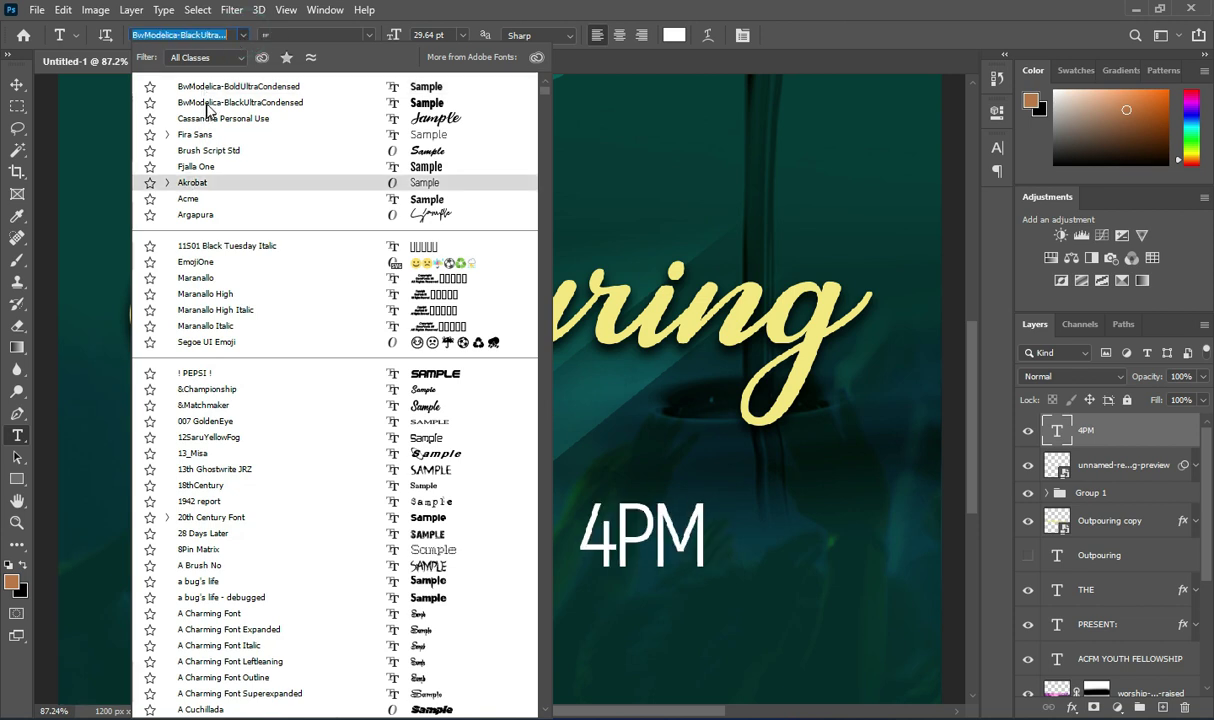
{"action": "left_click", "coordinate": [208, 103]}
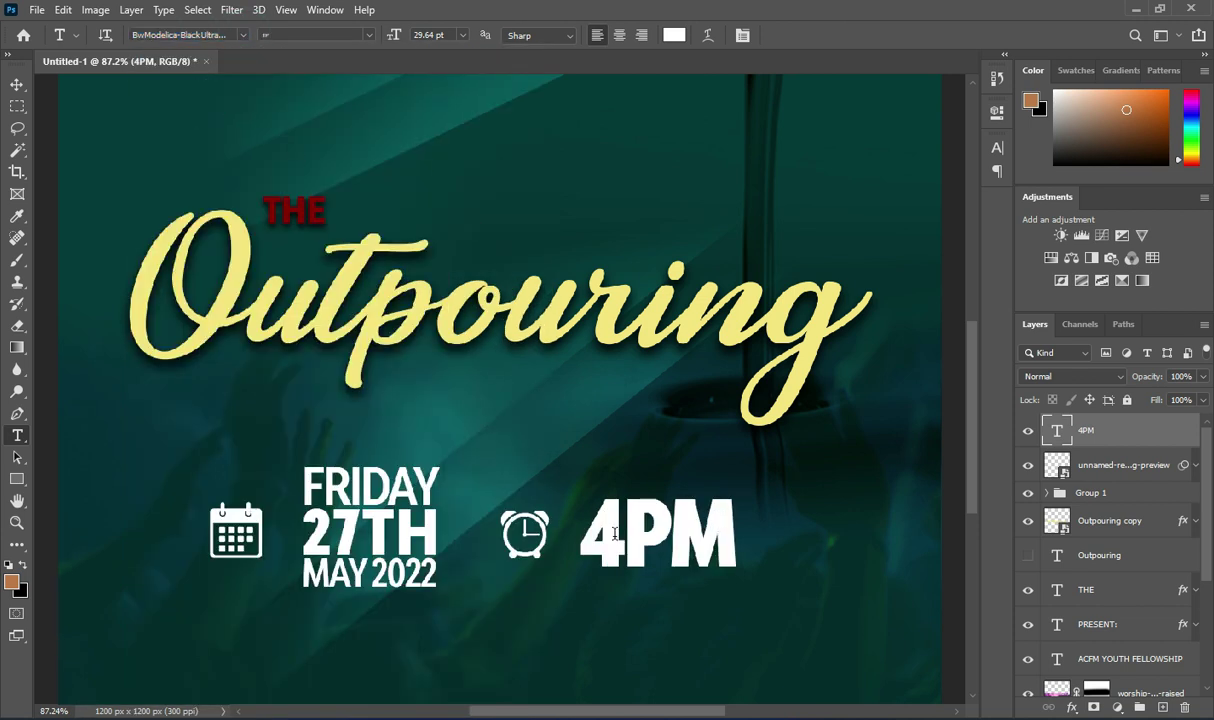
{"action": "left_click_drag", "start_coordinate": [623, 532], "coordinate": [716, 533]}
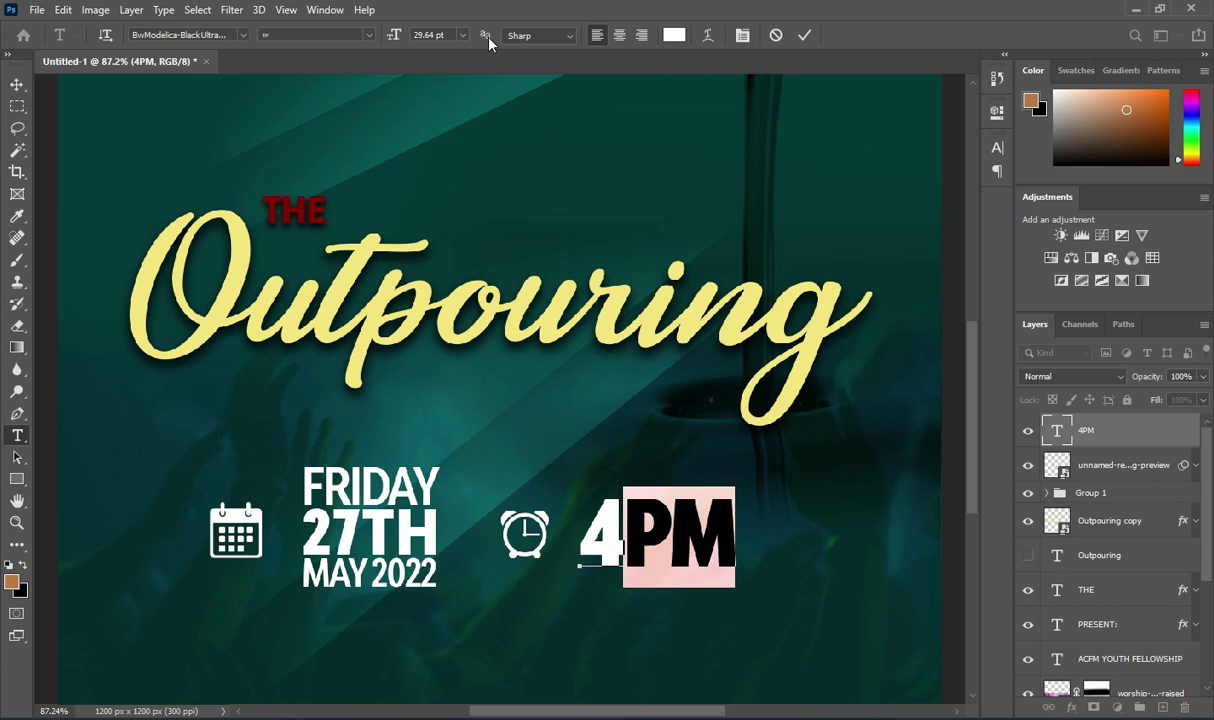
{"action": "left_click_drag", "start_coordinate": [395, 38], "coordinate": [386, 38]}
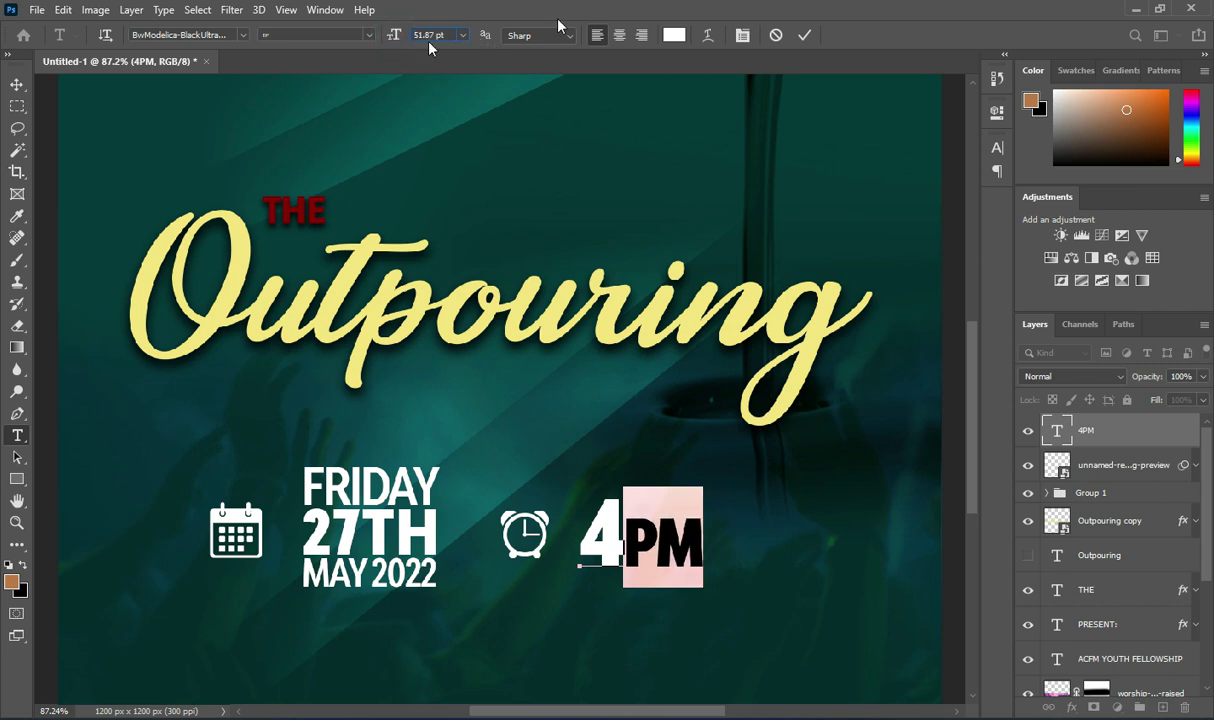
{"action": "left_click", "coordinate": [804, 35]}
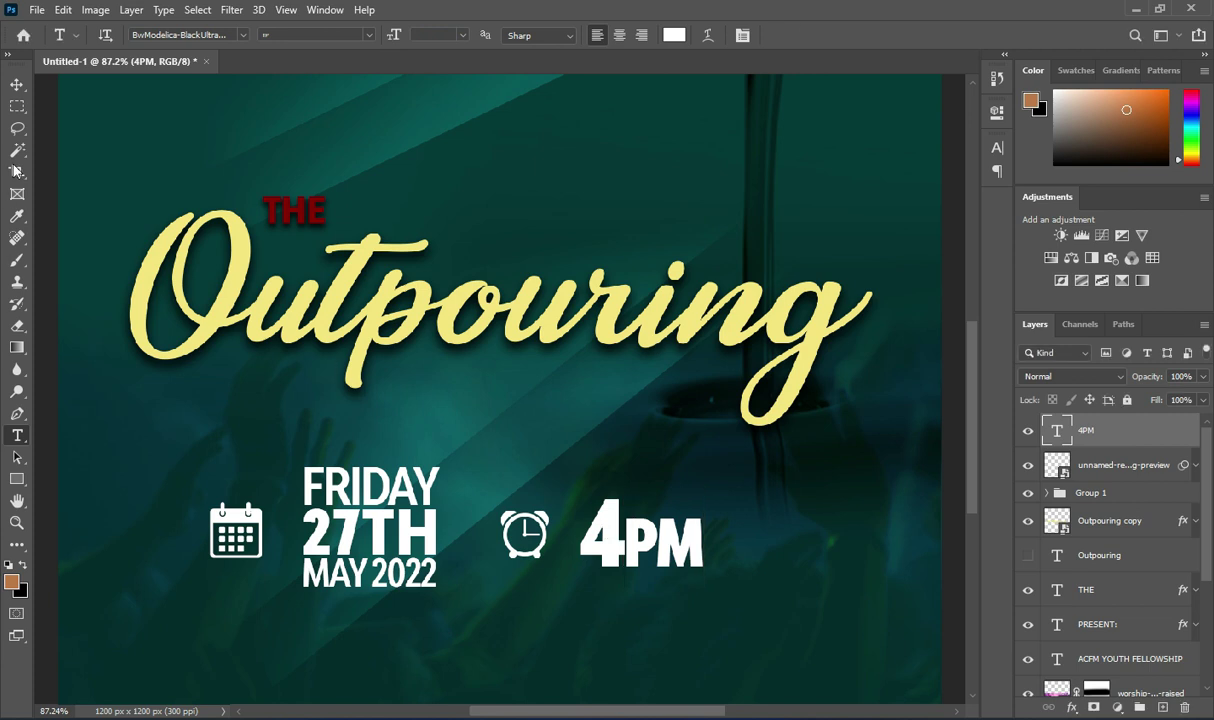
{"action": "left_click", "coordinate": [17, 84]}
{"action": "left_click_drag", "start_coordinate": [645, 530], "coordinate": [618, 527]}
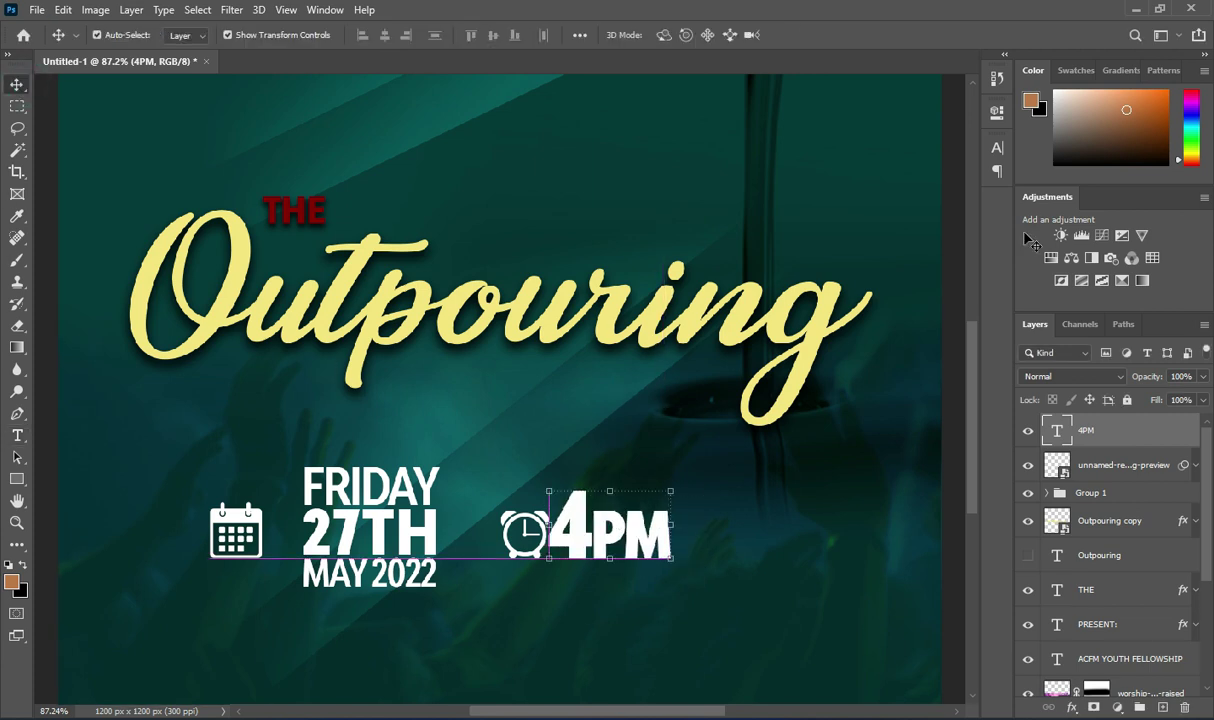
- Change the 4PM tracking from -40 to 0 in the Character panel
{"action": "left_click", "coordinate": [997, 147]}
{"action": "left_click", "coordinate": [922, 210]}
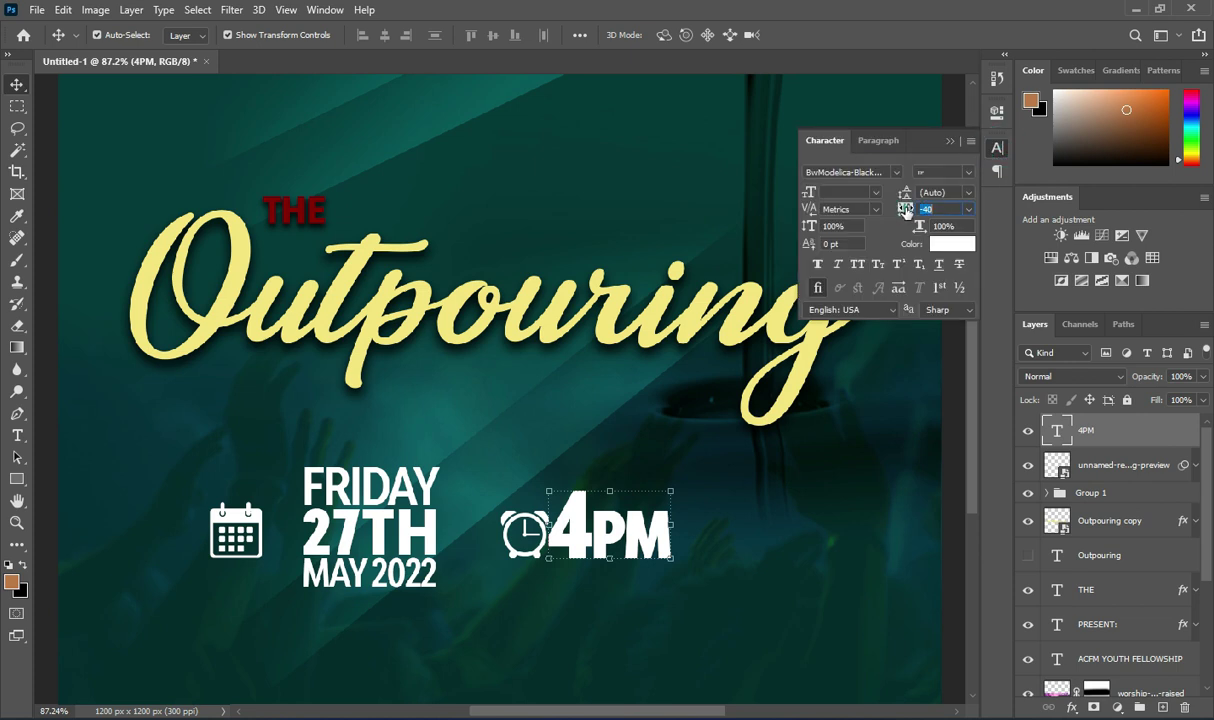
{"action": "type", "text": "0"}
{"action": "key", "text": "Return"}
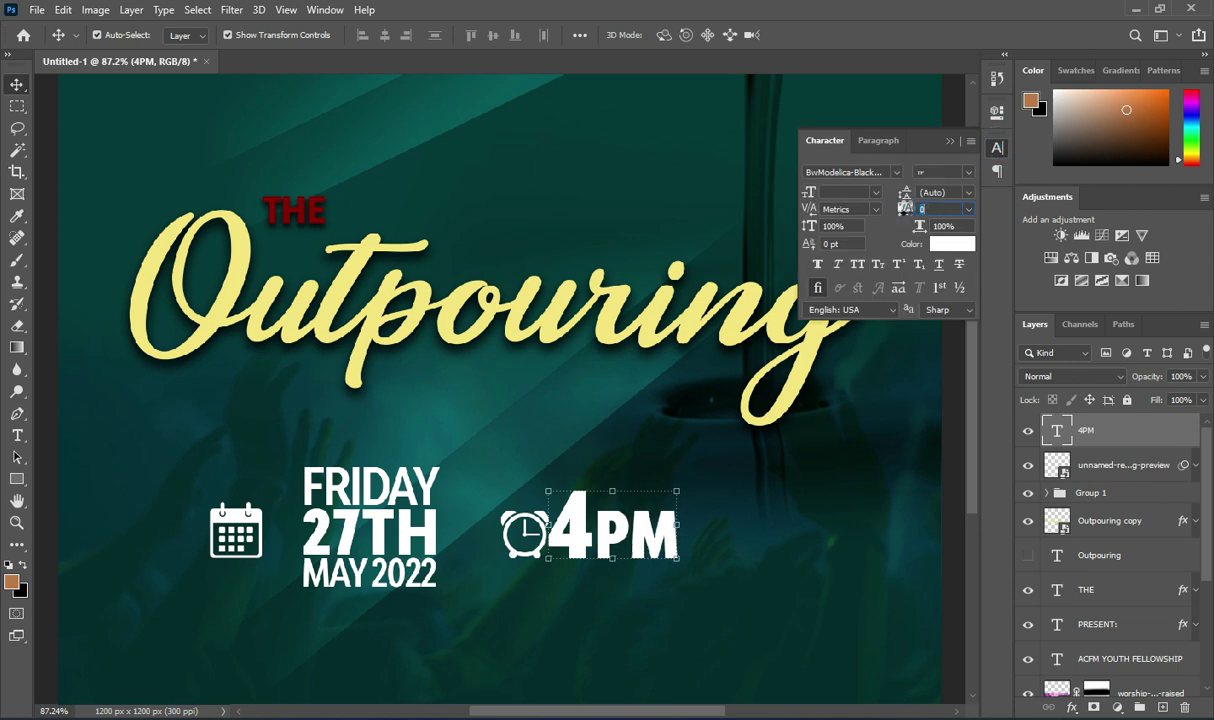
{"action": "left_click", "coordinate": [949, 140]}
- Scale 4PM to about 137% and reposition it beside the clock icon
{"action": "left_click_drag", "start_coordinate": [656, 533], "coordinate": [745, 467]}
{"action": "key", "text": "ctrl+t"}
{"action": "left_click_drag", "start_coordinate": [614, 501], "coordinate": [567, 508]}
{"action": "mouse_move", "coordinate": [654, 499]}
{"action": "left_mouse_down"}
{"action": "mouse_move", "coordinate": [663, 533]}
{"action": "mouse_move", "coordinate": [663, 522]}
{"action": "left_mouse_up"}
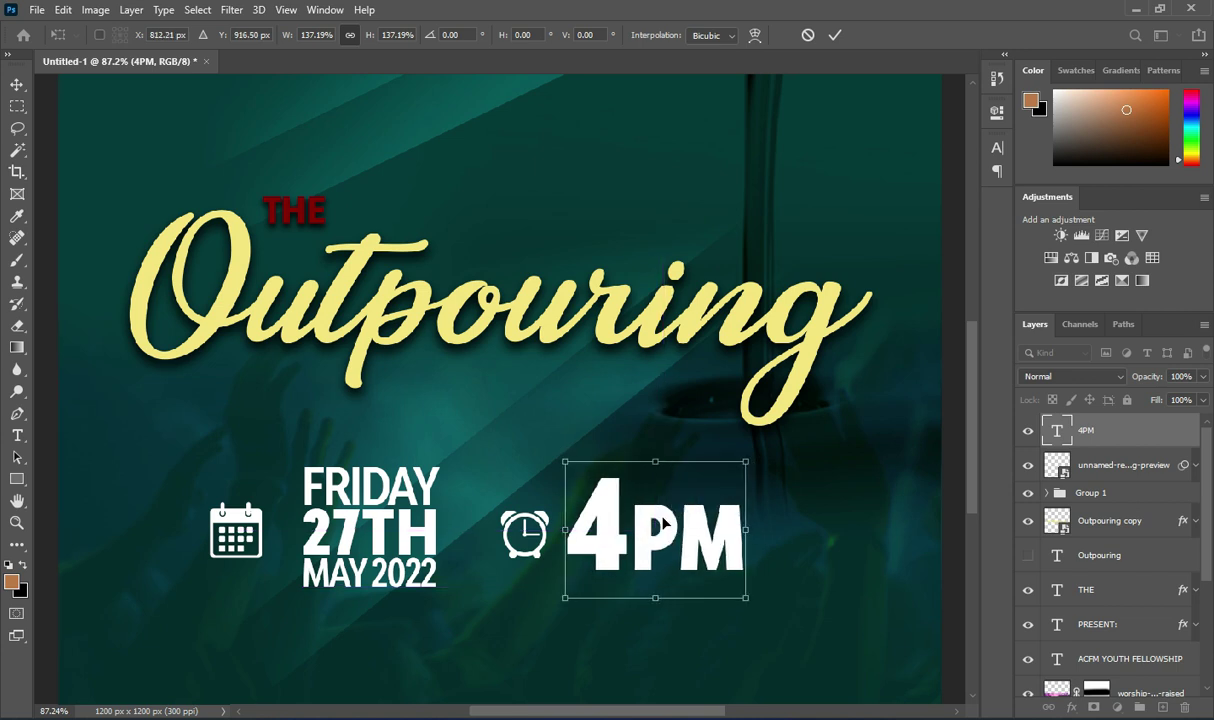
{"action": "left_click", "coordinate": [834, 35]}
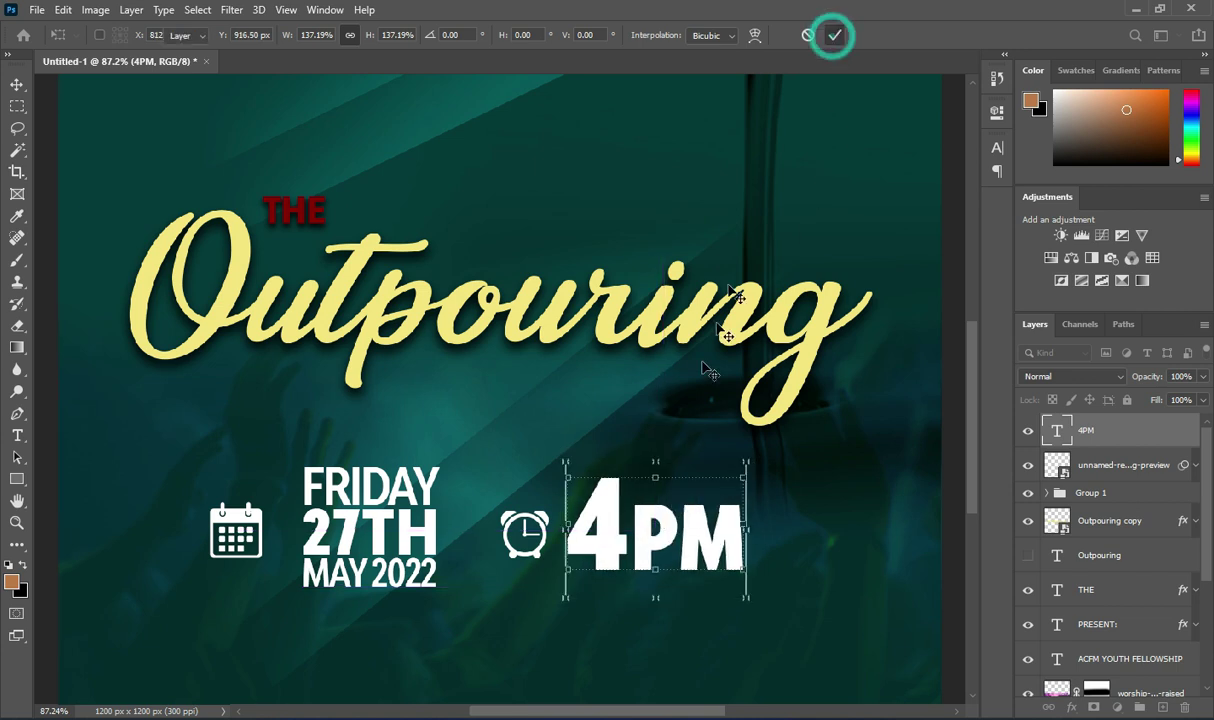
{"action": "scroll", "coordinate": [699, 358], "scroll_direction": "down", "scroll_amount": 3}
{"action": "left_click", "coordinate": [826, 393]}
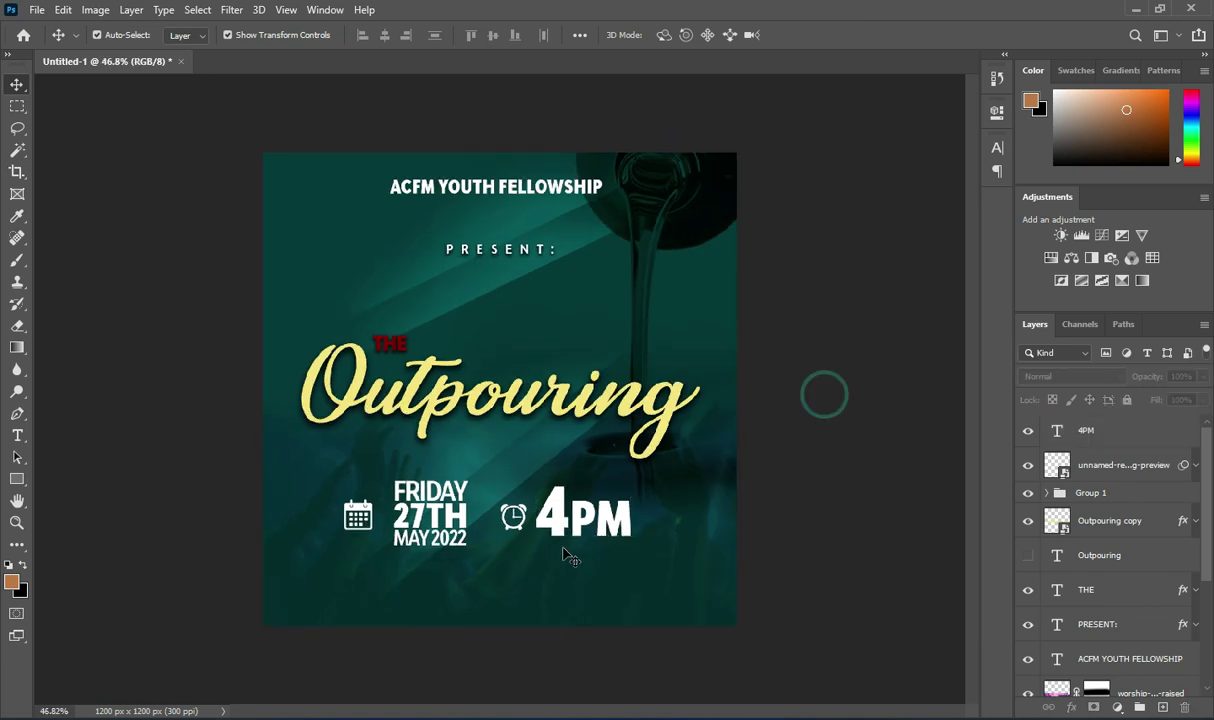
{"action": "scroll", "coordinate": [560, 570], "scroll_direction": "down", "scroll_amount": 1}
{"action": "scroll", "coordinate": [527, 574], "scroll_direction": "up", "scroll_amount": 1}
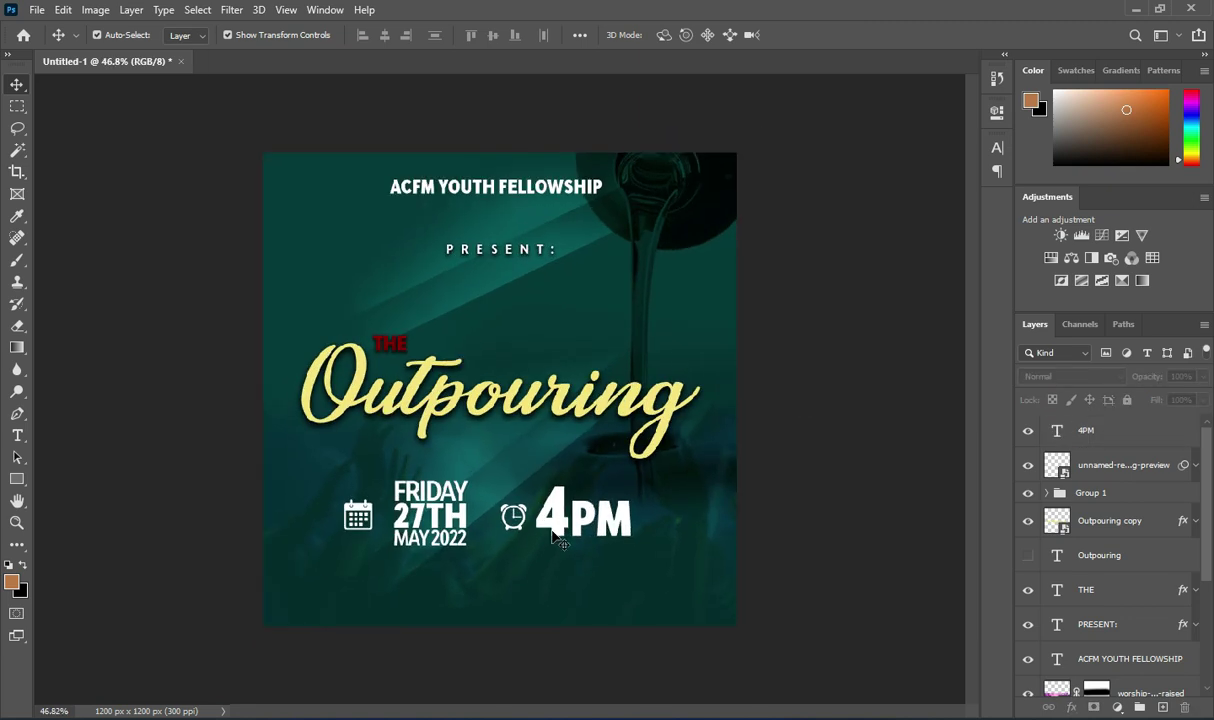
- Group the 4PM text and clock icon as TIME, and rename Group 1 to DATE
{"action": "left_click", "coordinate": [1105, 432]}
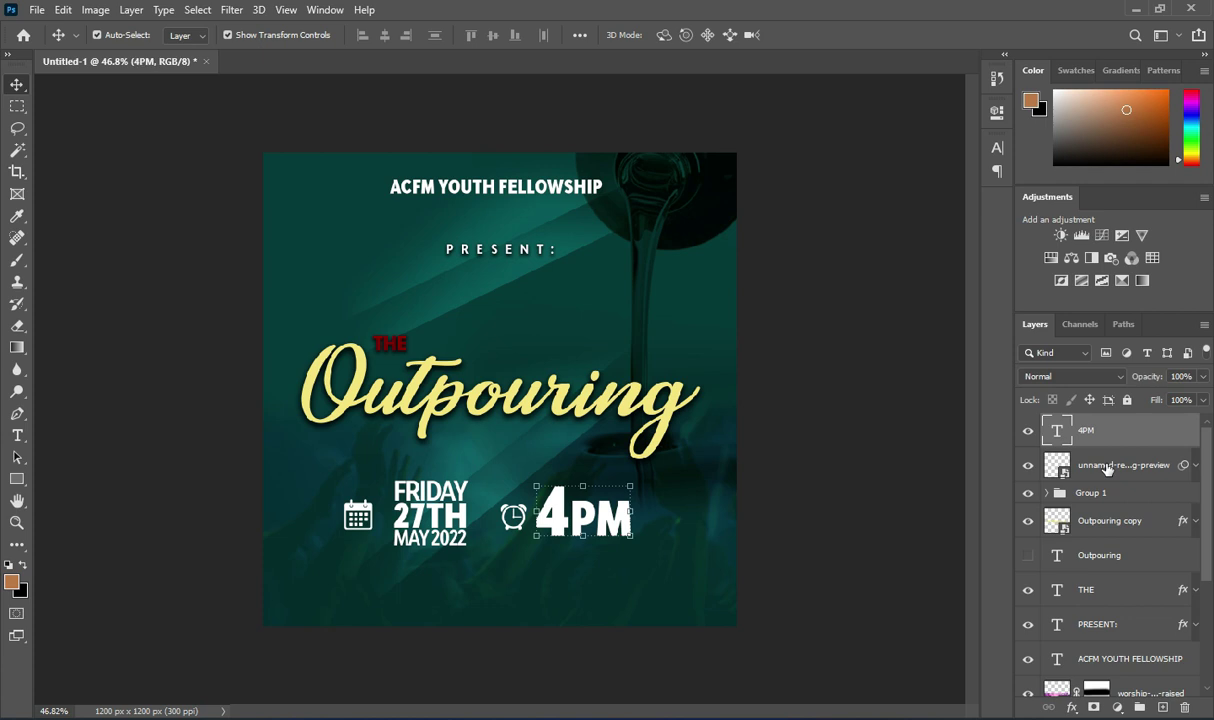
{"action": "left_click", "coordinate": [1106, 467], "text": "shift"}
{"action": "key", "text": "ctrl+g"}
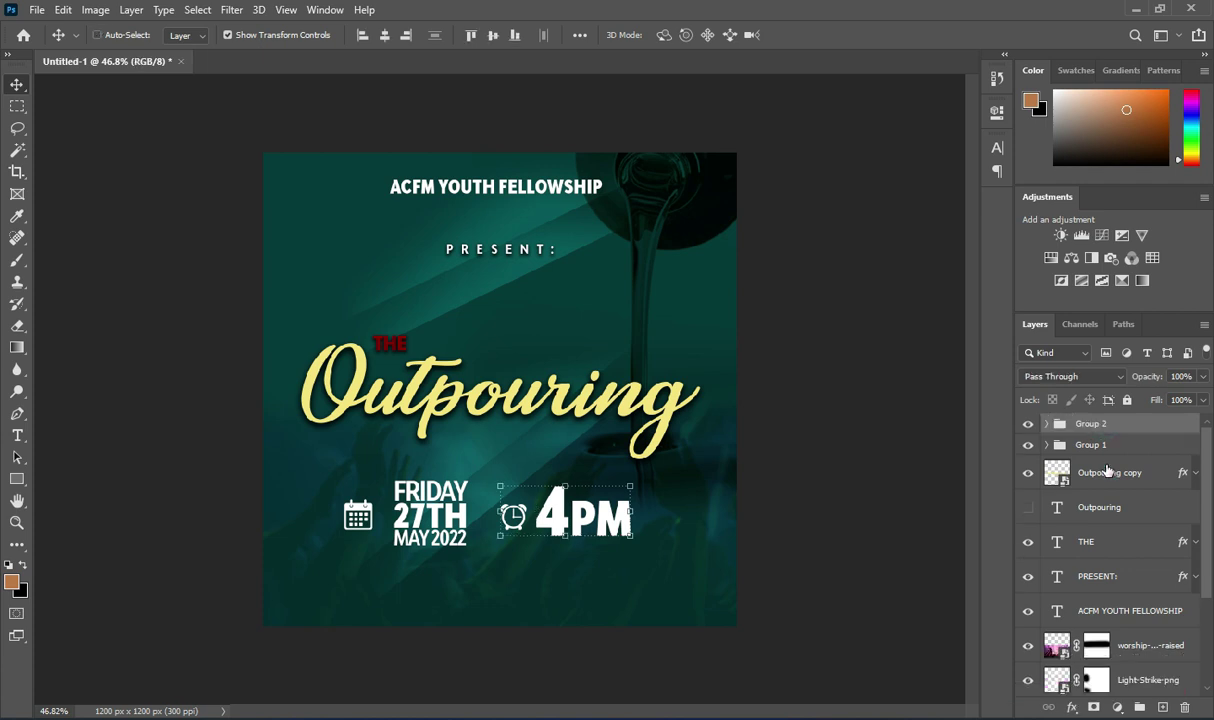
{"action": "double_click", "coordinate": [1091, 424]}
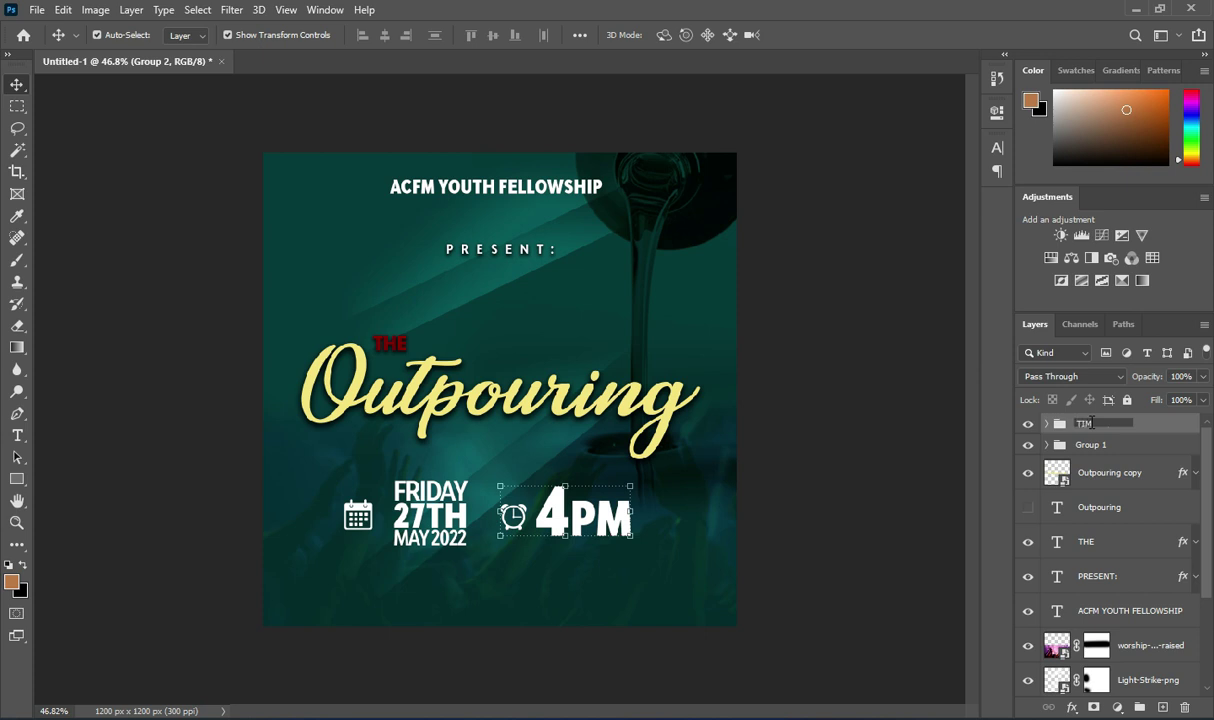
{"action": "type", "text": "TIME"}
{"action": "key", "text": "Return"}
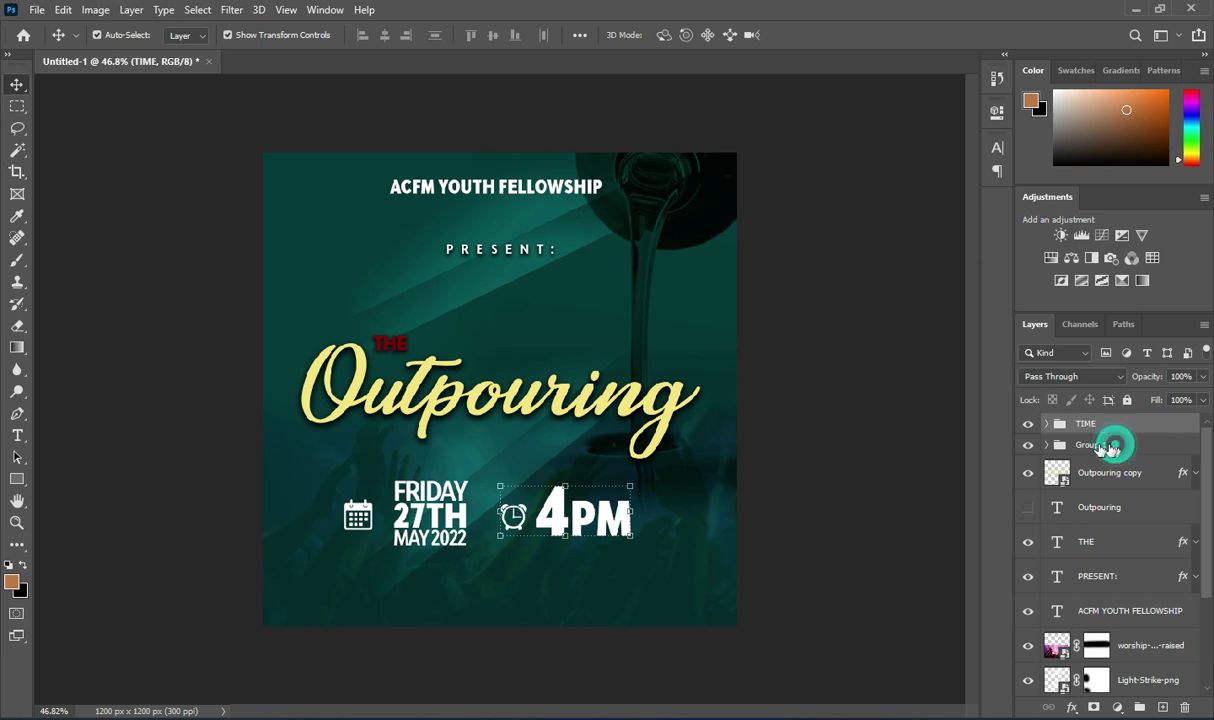
{"action": "double_click", "coordinate": [1100, 446]}
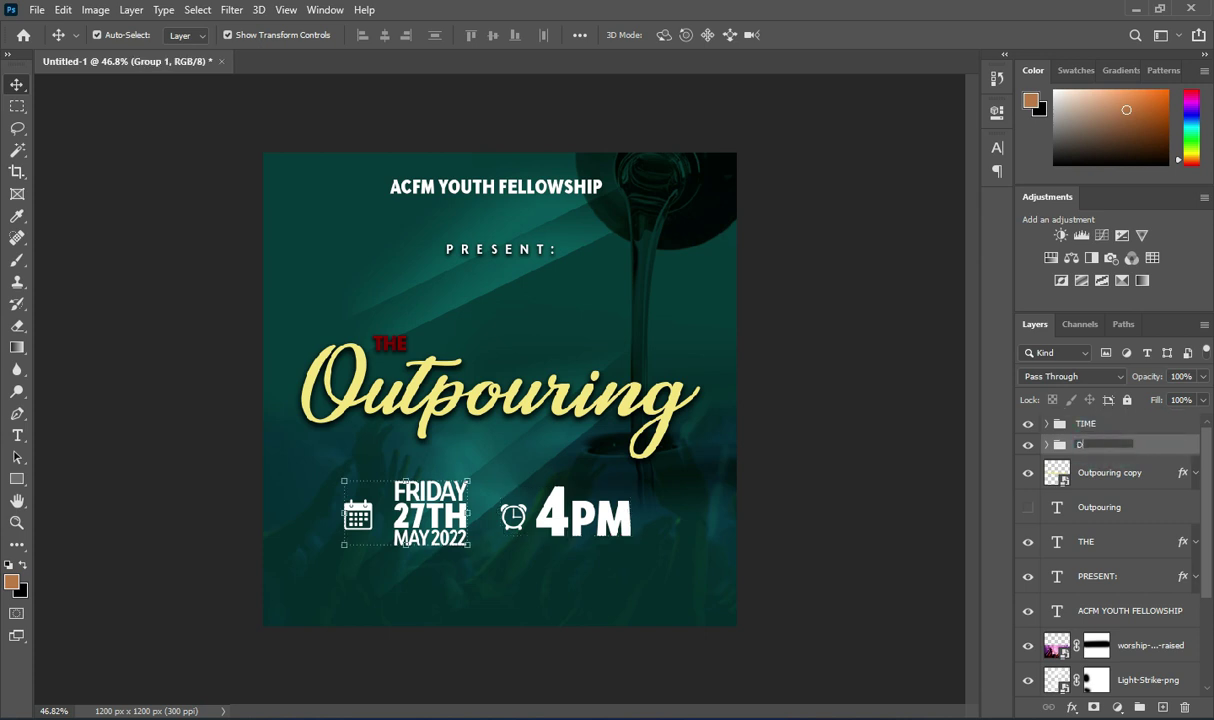
{"action": "key", "text": "Return"}
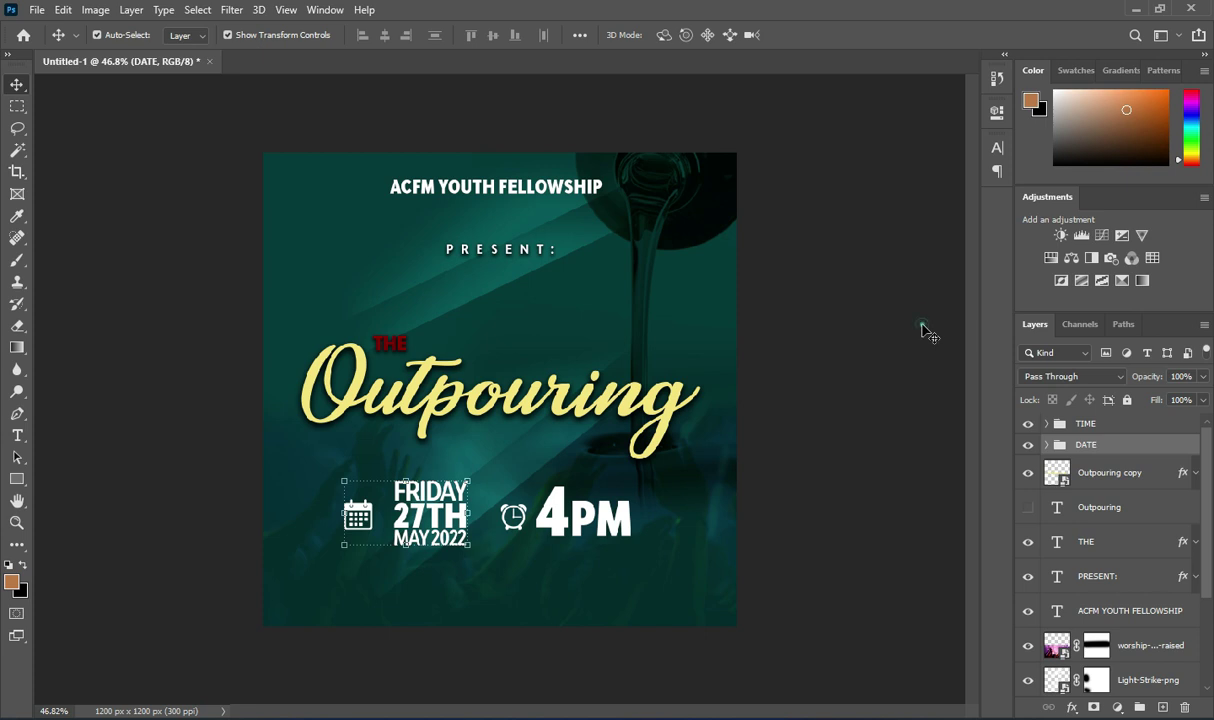
{"action": "left_click", "coordinate": [870, 320]}
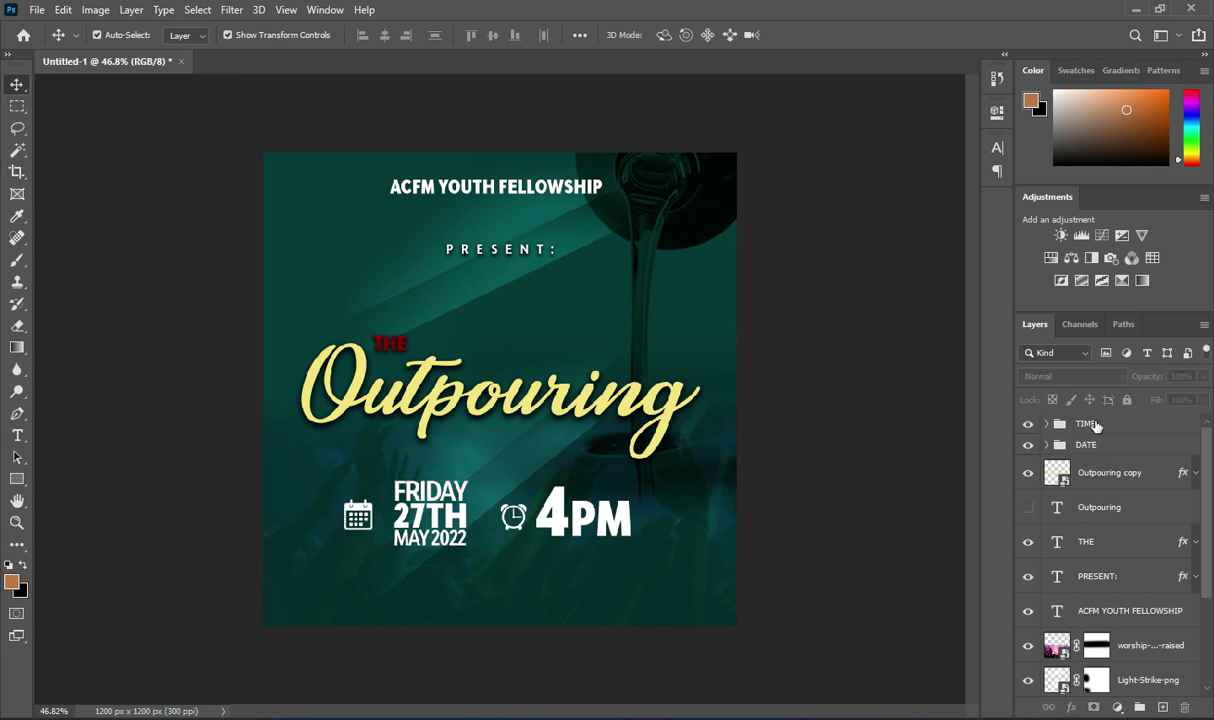
- Nudge the TIME and DATE groups up two steps with the arrow keys
{"action": "left_click", "coordinate": [1096, 426]}
{"action": "left_click", "coordinate": [1086, 445], "text": "shift"}
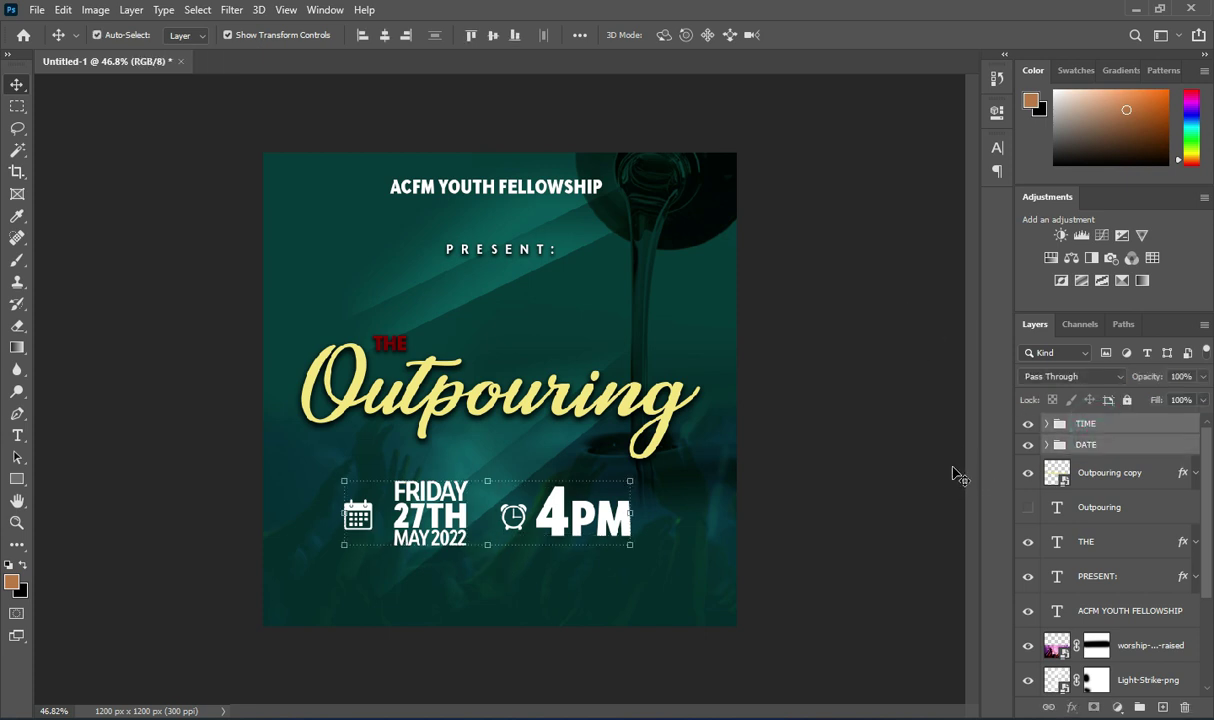
{"action": "key", "text": "Up"}
{"action": "key", "text": "Up"}
{"action": "key", "text": "Up"}
{"action": "key", "text": "Up"}
{"action": "key", "text": "Up"}
{"action": "key", "text": "Up"}
{"action": "key", "text": "Up"}
{"action": "key", "text": "Up"}
{"action": "key", "text": "Up"}
{"action": "key", "text": "Up"}
{"action": "key", "text": "Up"}
{"action": "key", "text": "Up"}
{"action": "key", "text": "Up"}
{"action": "key", "text": "Up"}
{"action": "key", "text": "Up"}
{"action": "key", "text": "Up"}
{"action": "key", "text": "Up"}
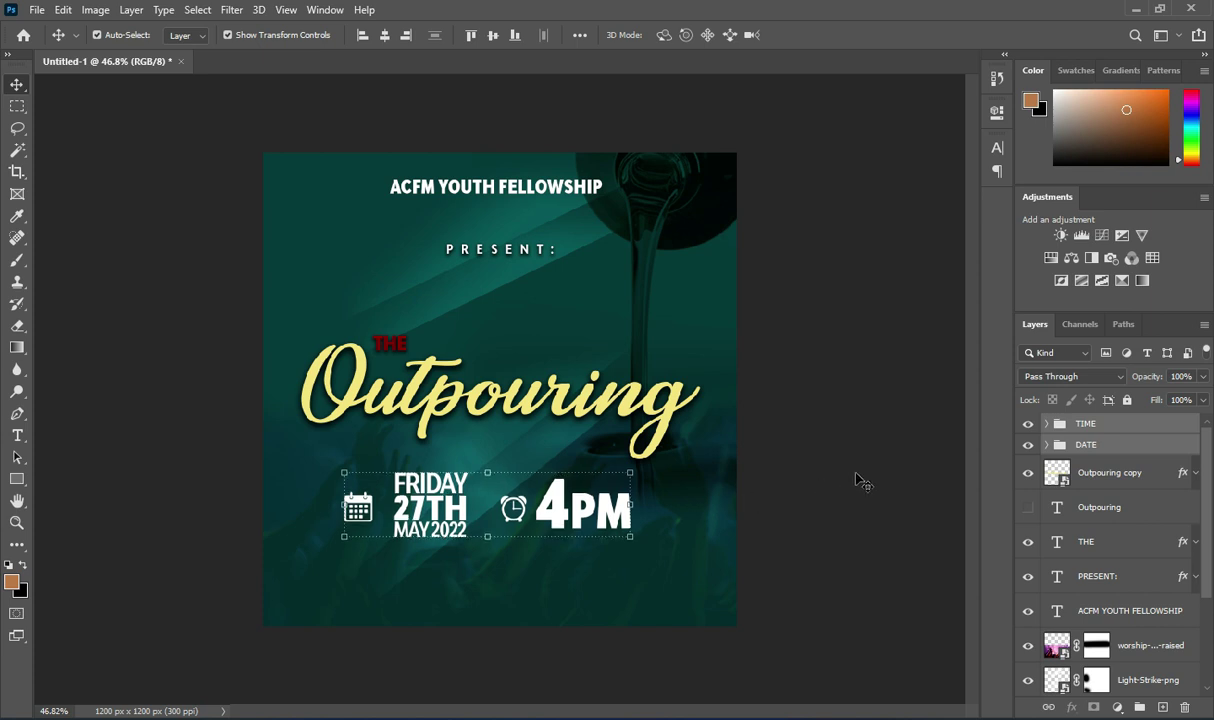
{"action": "key", "text": "Up"}
{"action": "key", "text": "Up"}
{"action": "key", "text": "Up"}
{"action": "key", "text": "Up"}
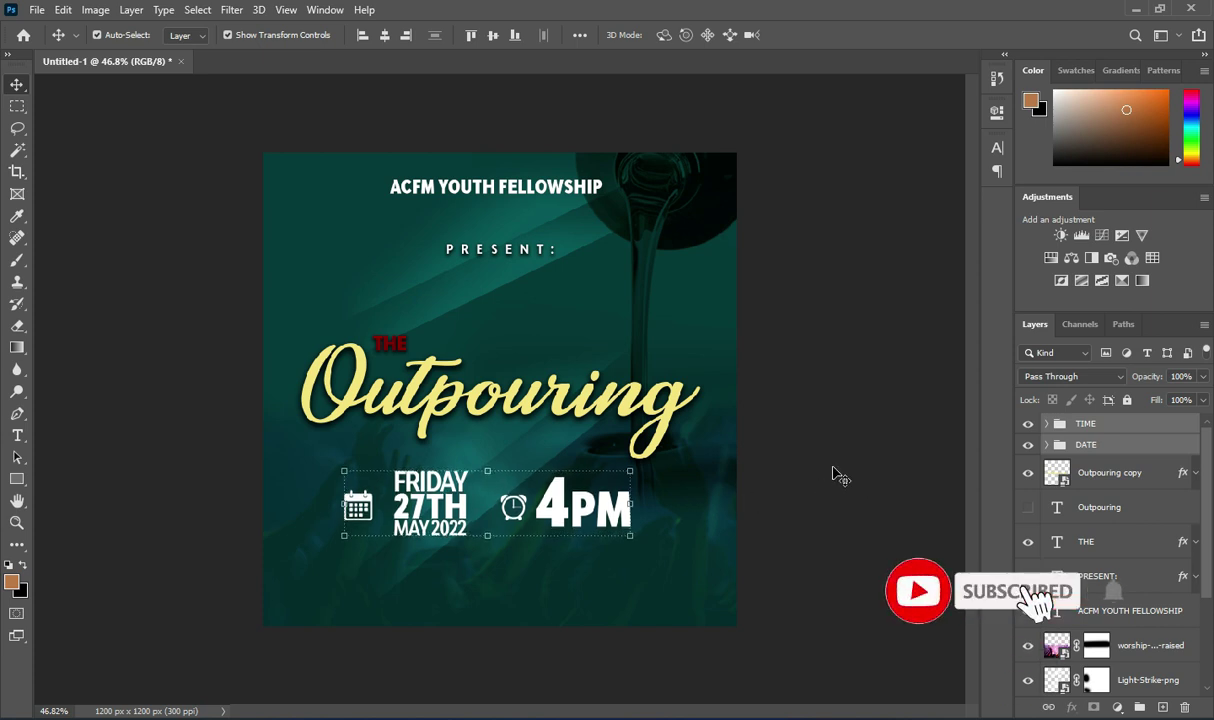
{"action": "left_click", "coordinate": [942, 482]}
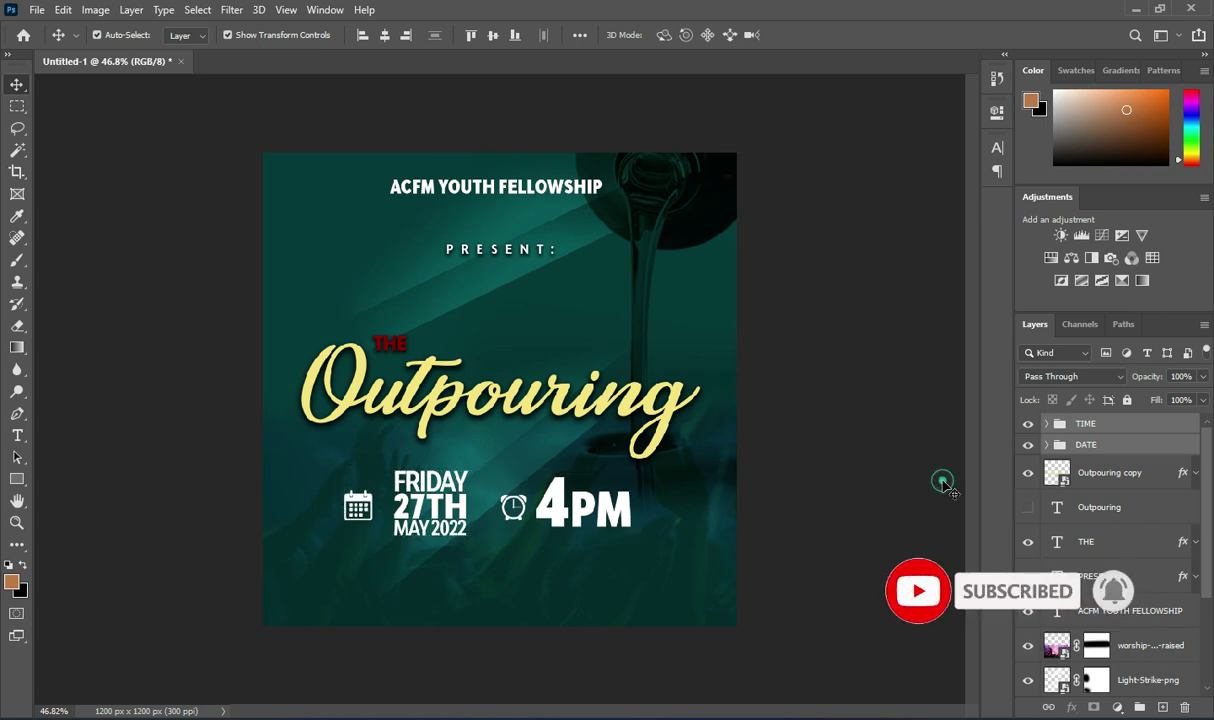
{"action": "left_click", "coordinate": [1090, 425]}
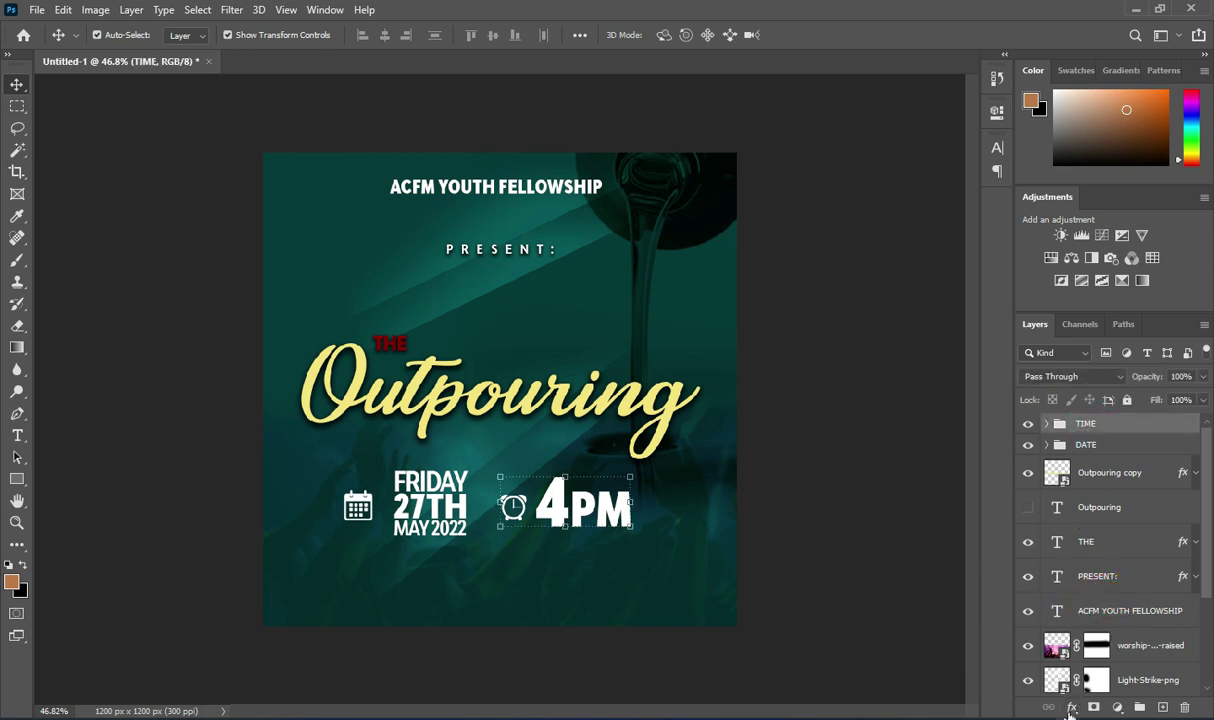
- Give the TIME group a drop shadow: 81% opacity, 4 px distance, 8% spread, 18 px size
{"action": "left_click", "coordinate": [1070, 708]}
{"action": "left_click", "coordinate": [1100, 699]}
{"action": "left_click_drag", "start_coordinate": [943, 193], "coordinate": [1110, 192]}
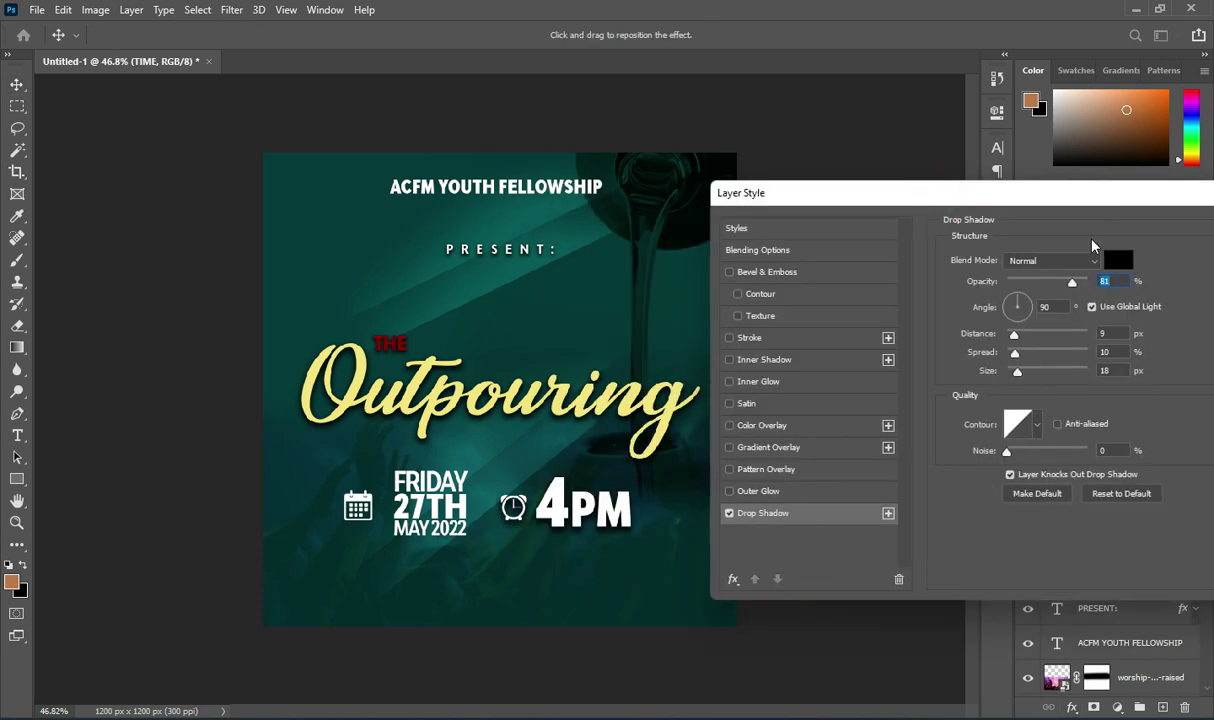
{"action": "left_click_drag", "start_coordinate": [1014, 336], "coordinate": [1014, 356]}
{"action": "left_click_drag", "start_coordinate": [1152, 198], "coordinate": [1145, 229]}
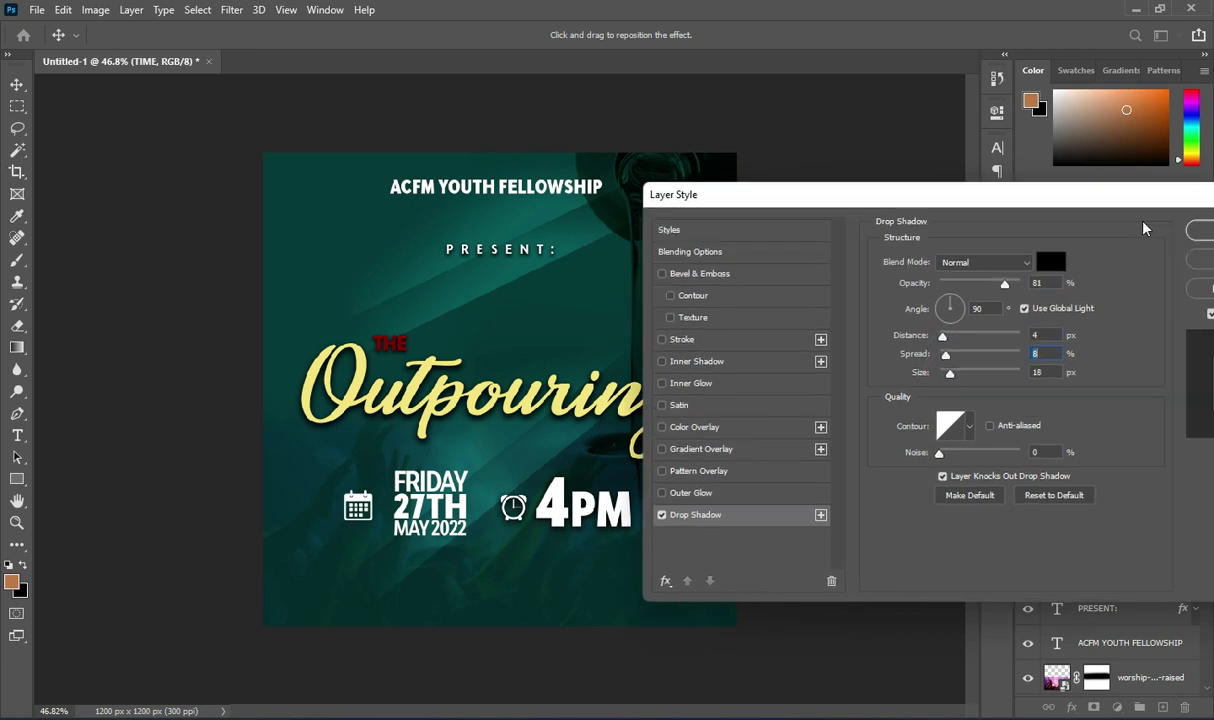
{"action": "left_click", "coordinate": [1200, 230]}
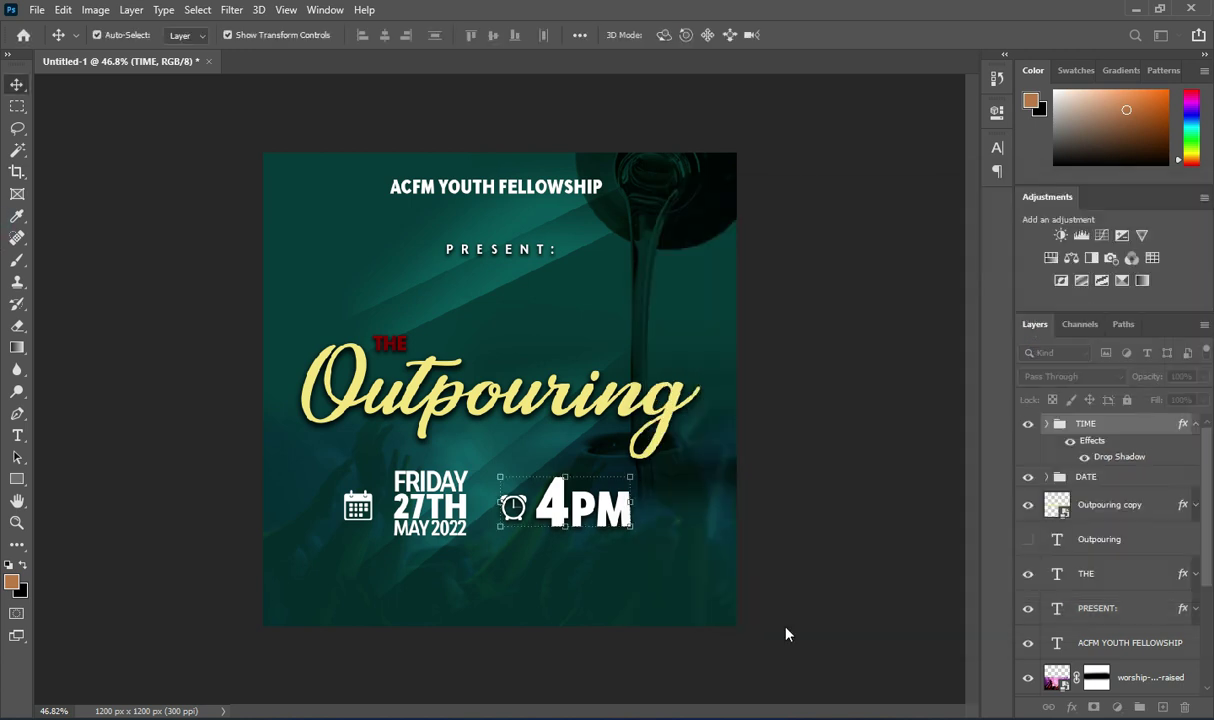
{"action": "left_click", "coordinate": [1197, 428]}
- Apply the same drop shadow to the DATE group
{"action": "left_click", "coordinate": [1097, 444]}
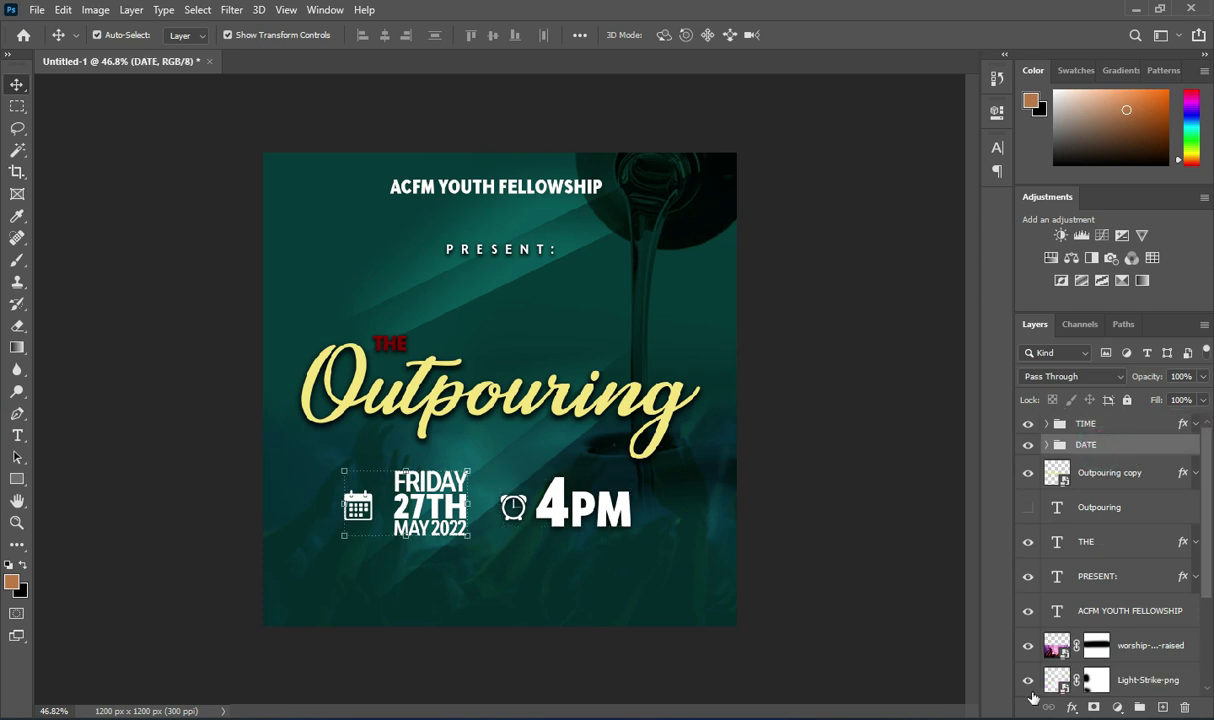
{"action": "left_click", "coordinate": [1071, 707]}
{"action": "left_click", "coordinate": [1100, 694]}
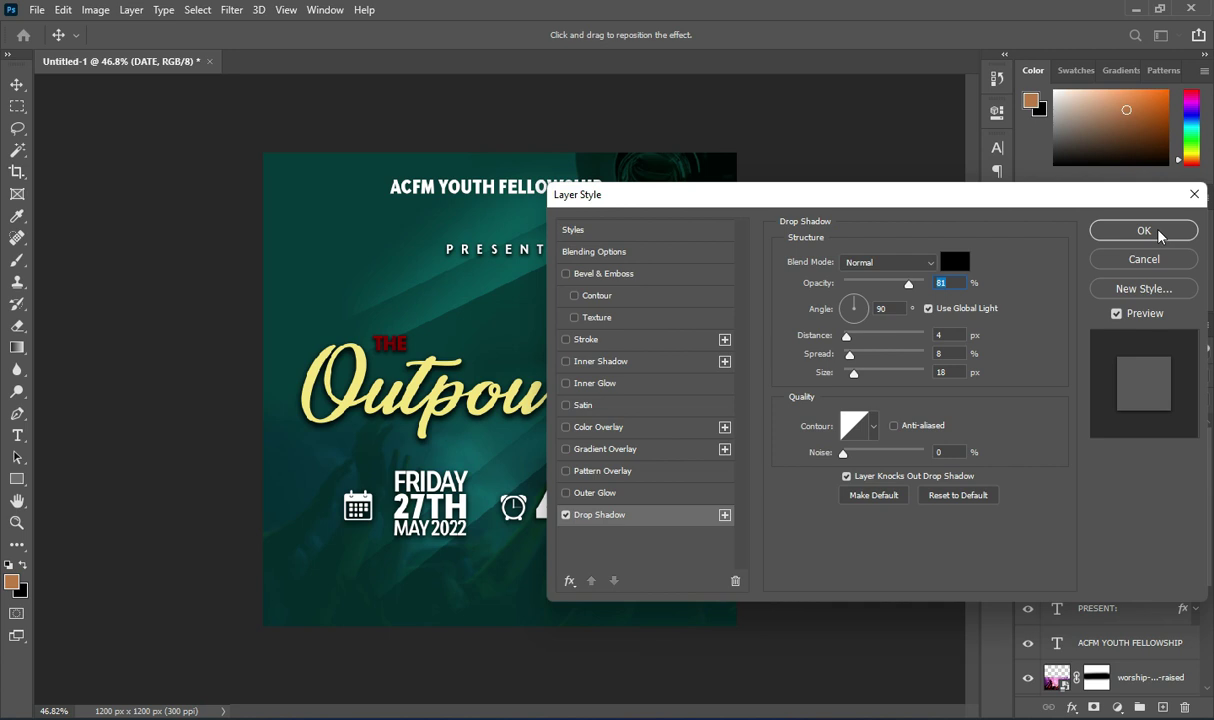
{"action": "key", "text": "Return"}
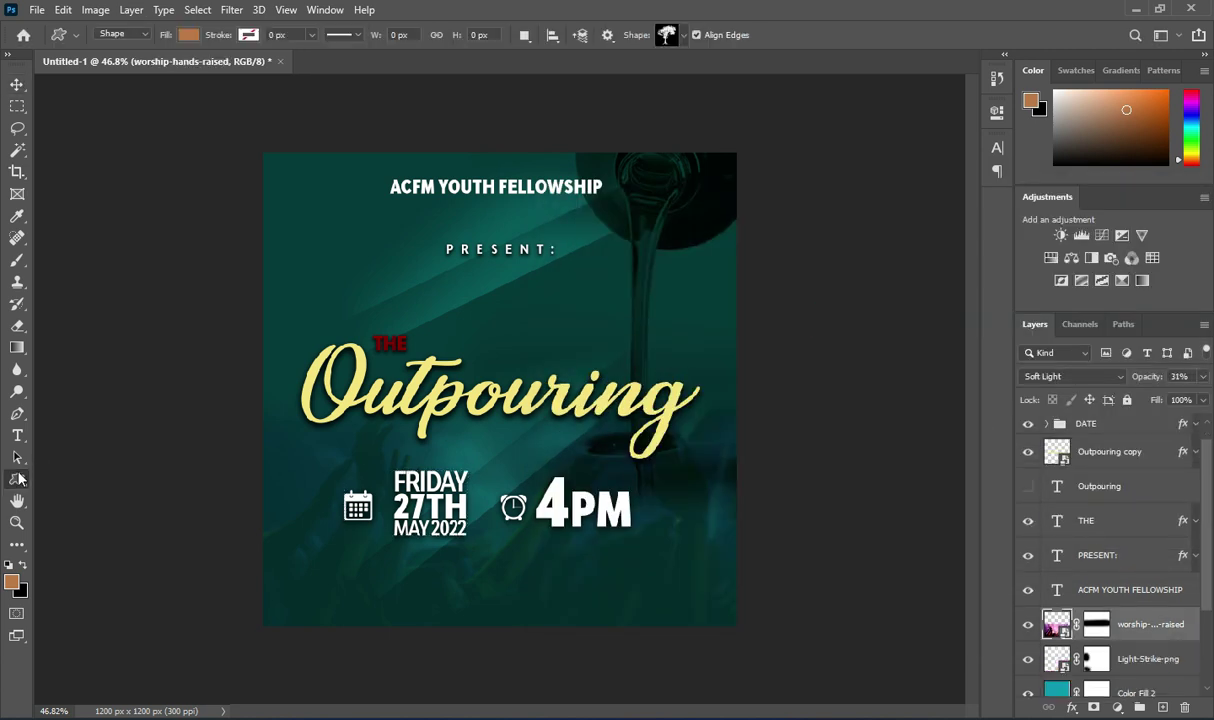
- Draw a white-filled rectangle across the bottom edge of the flyer
{"action": "right_click", "coordinate": [20, 484]}
{"action": "left_click", "coordinate": [75, 478]}
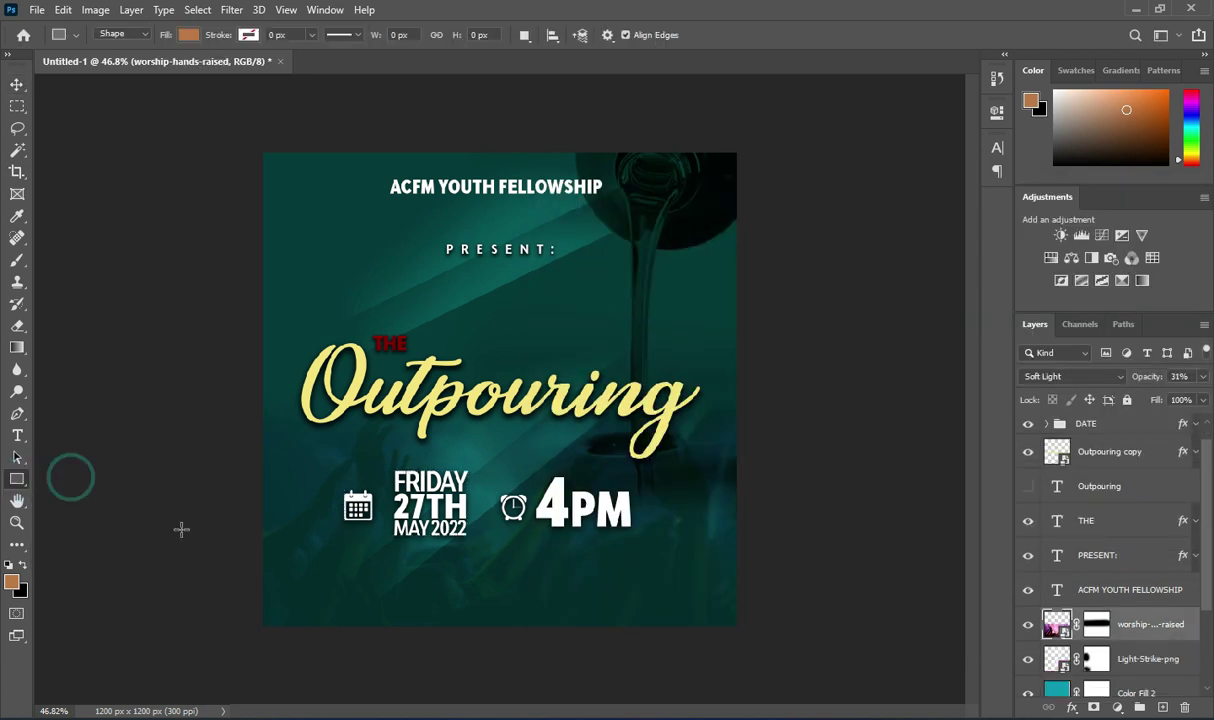
{"action": "left_click_drag", "start_coordinate": [225, 579], "coordinate": [771, 638]}
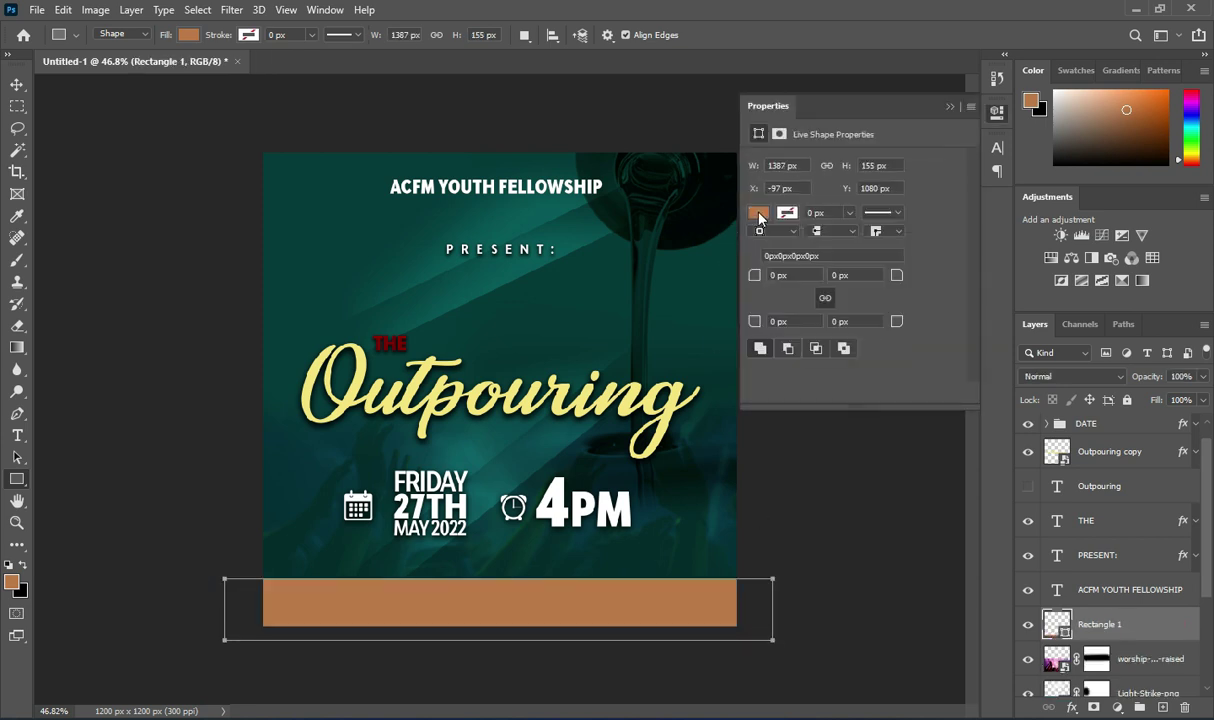
{"action": "left_click", "coordinate": [759, 214]}
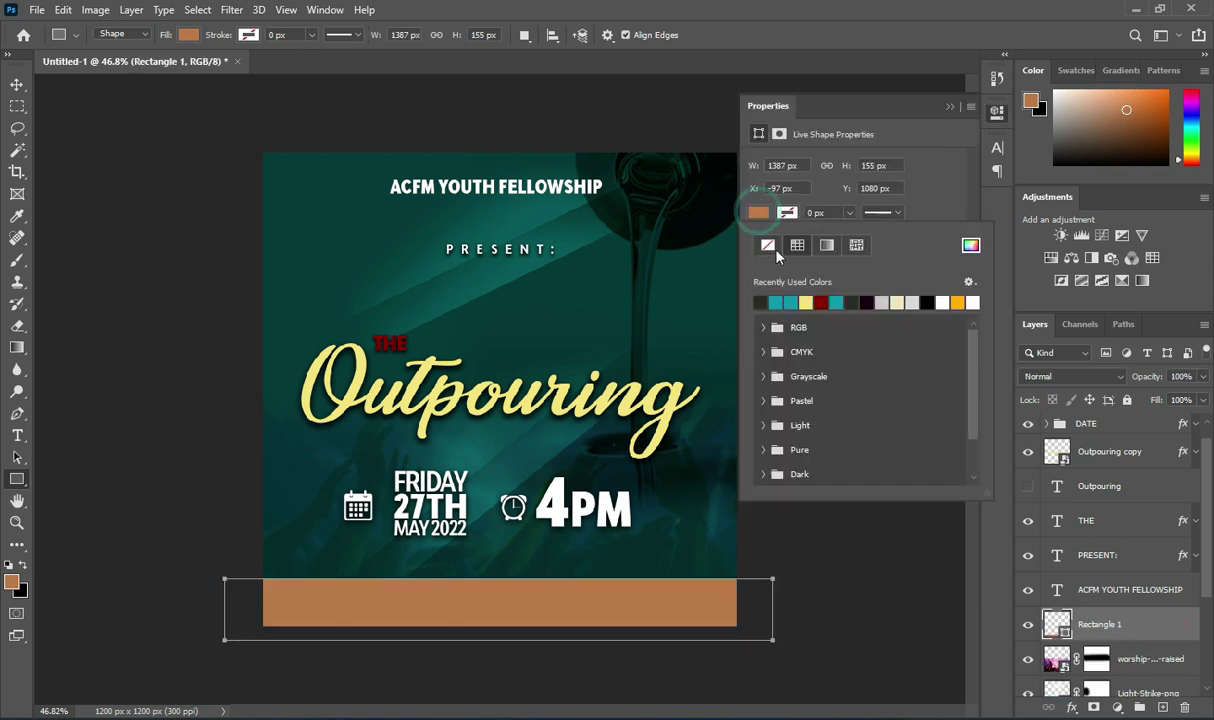
{"action": "left_click", "coordinate": [973, 302]}
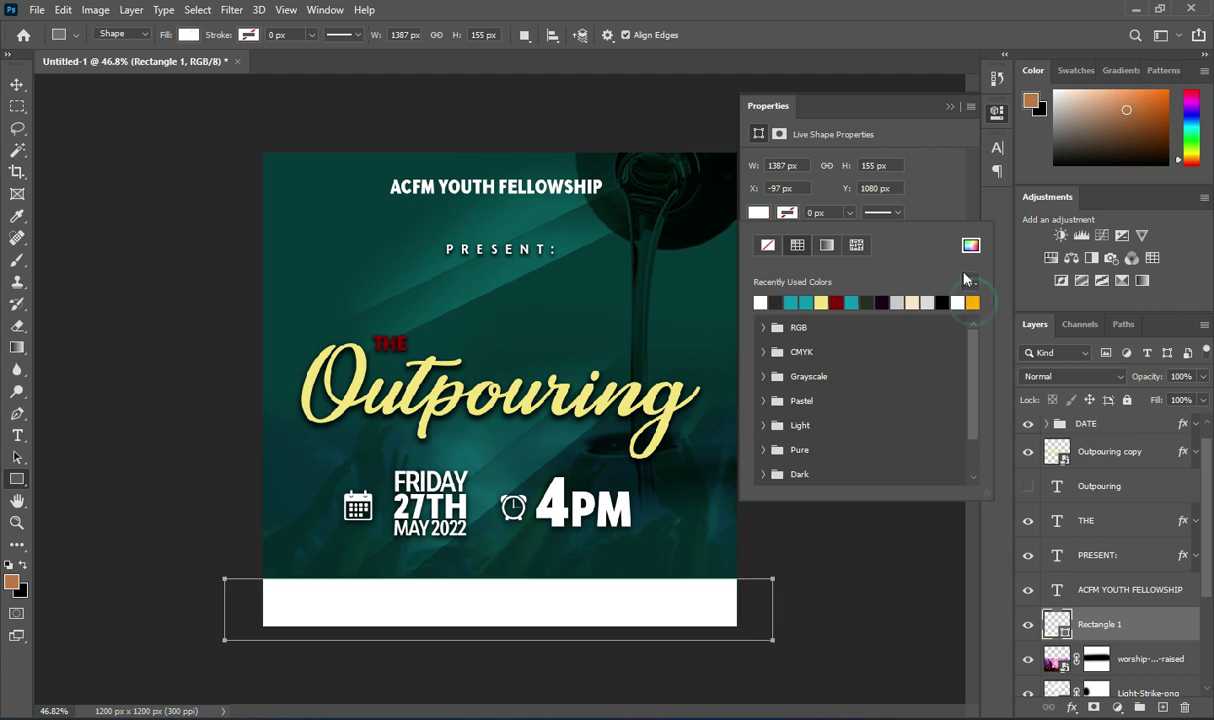
{"action": "left_click", "coordinate": [950, 106]}
- Shorten the white bar's height from the top and commit the transform
{"action": "left_click", "coordinate": [17, 84]}
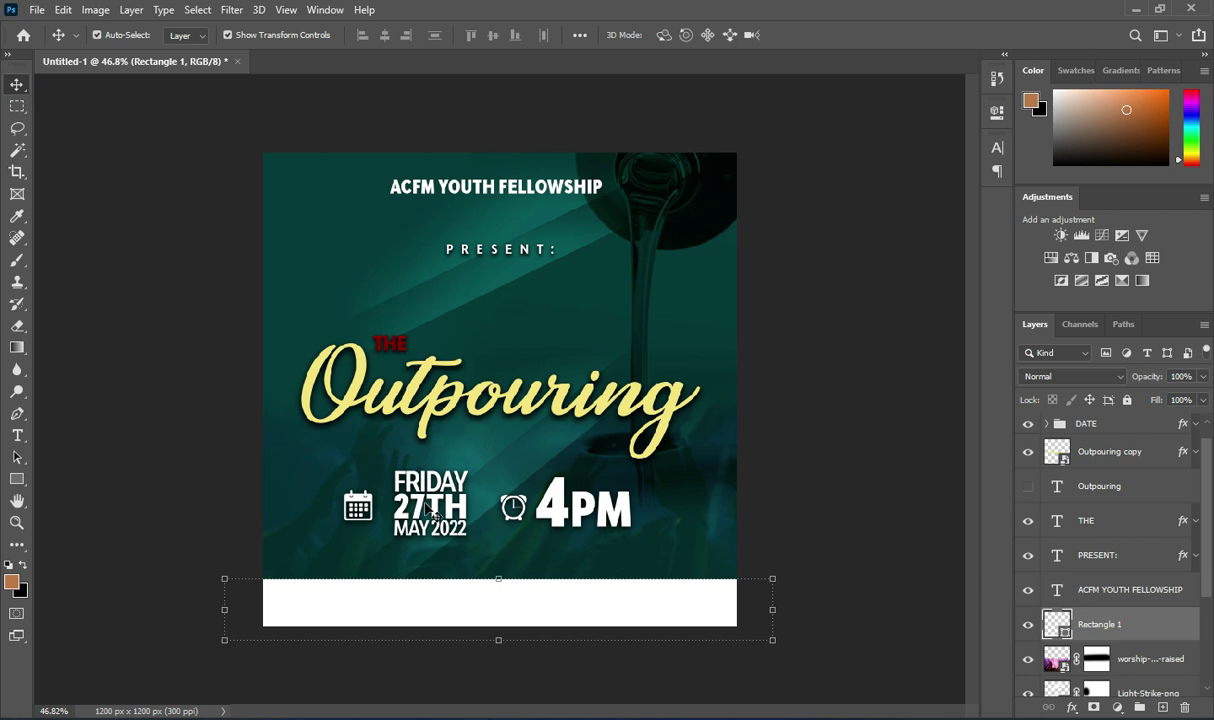
{"action": "left_click_drag", "start_coordinate": [500, 577], "coordinate": [498, 593]}
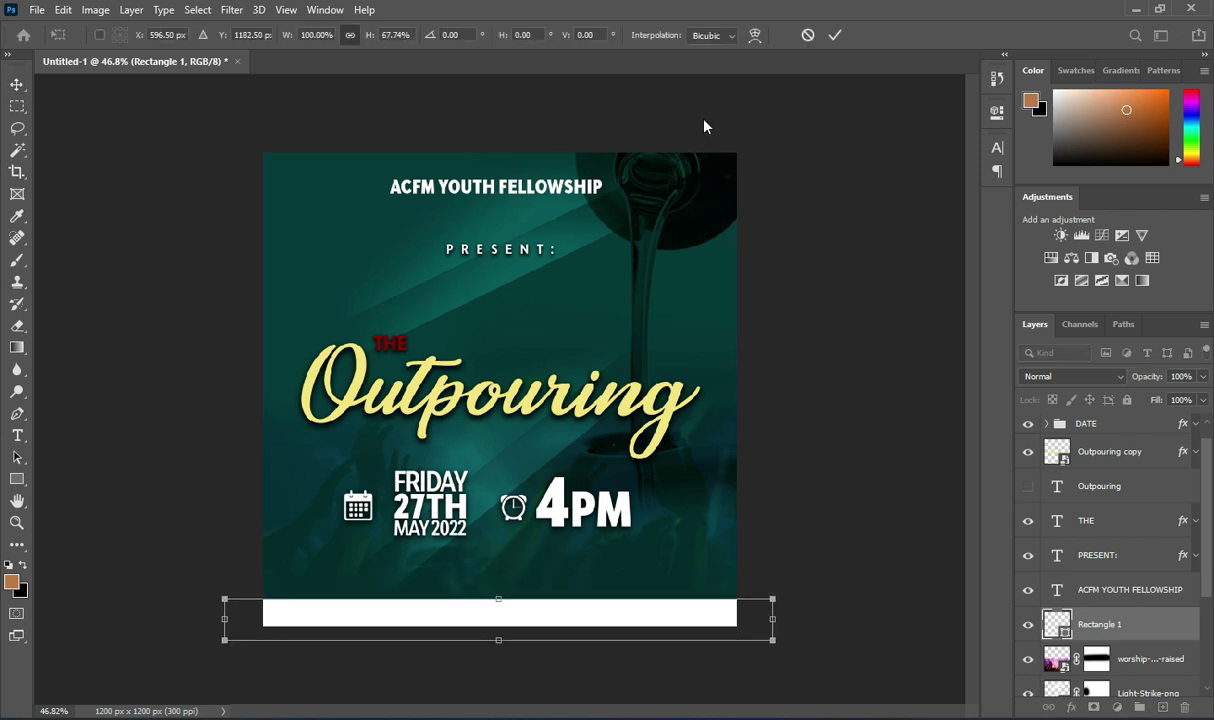
{"action": "left_click", "coordinate": [834, 38]}
{"action": "left_click", "coordinate": [812, 357]}
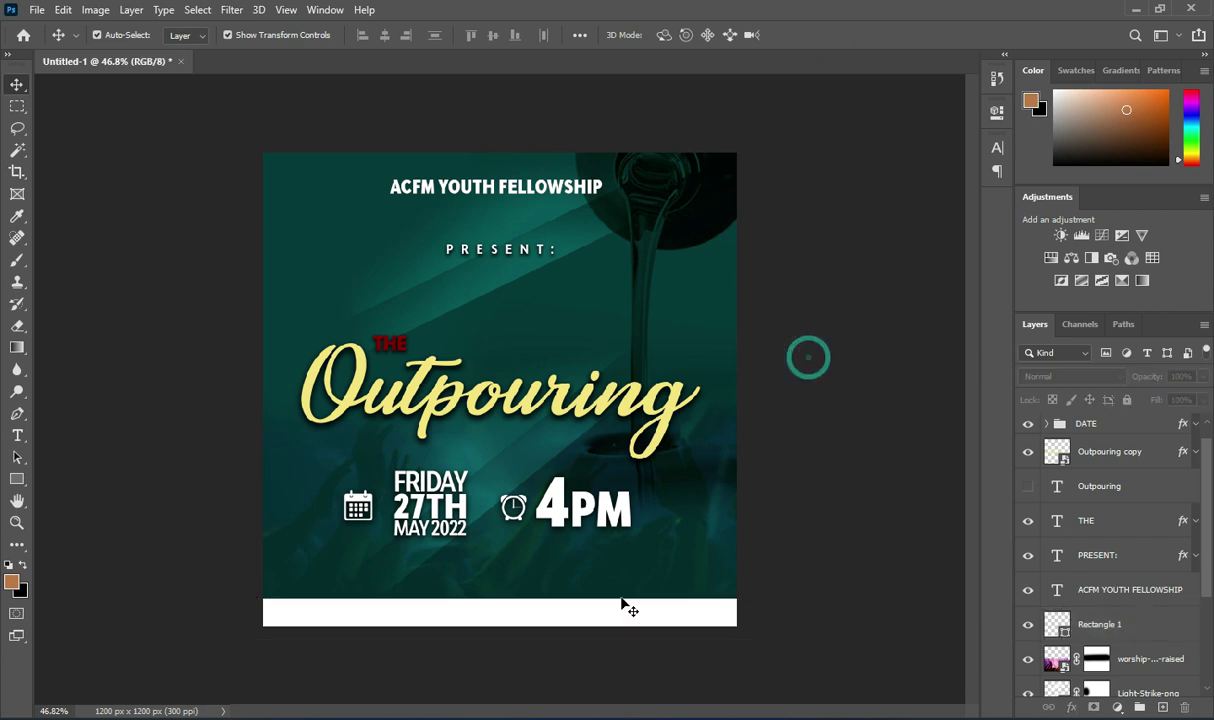
- Place download-removebg-preview pin image and scale it to about 5% below the calendar icon
{"action": "key", "text": "alt+Tab"}
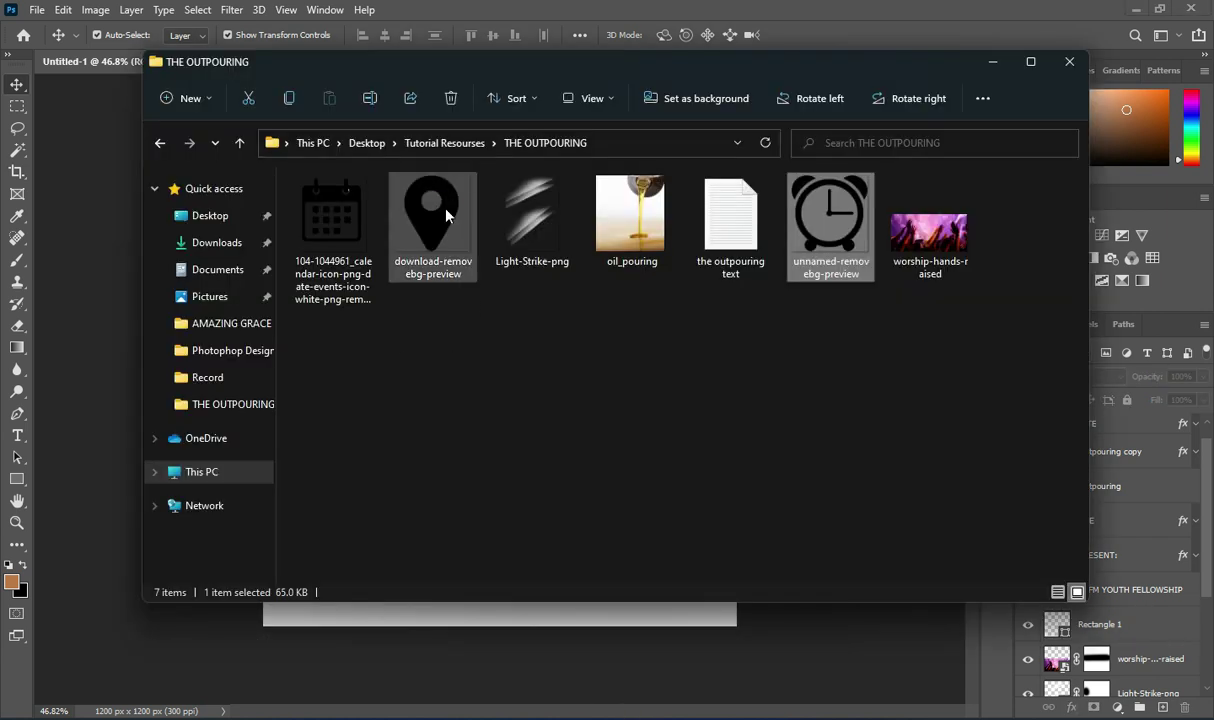
{"action": "left_click", "coordinate": [436, 225]}
{"action": "left_click_drag", "start_coordinate": [90, 650], "coordinate": [322, 505]}
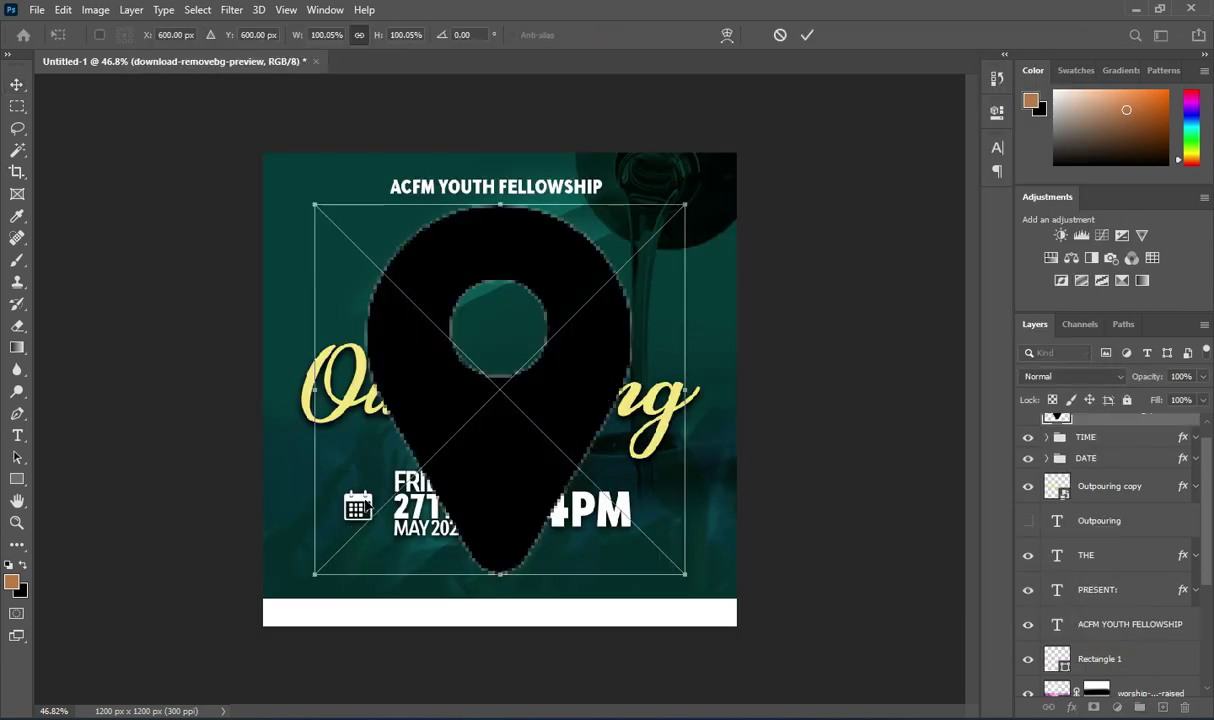
{"action": "left_click_drag", "start_coordinate": [684, 197], "coordinate": [393, 586]}
{"action": "scroll", "coordinate": [393, 586], "scroll_direction": "up", "scroll_amount": 4}
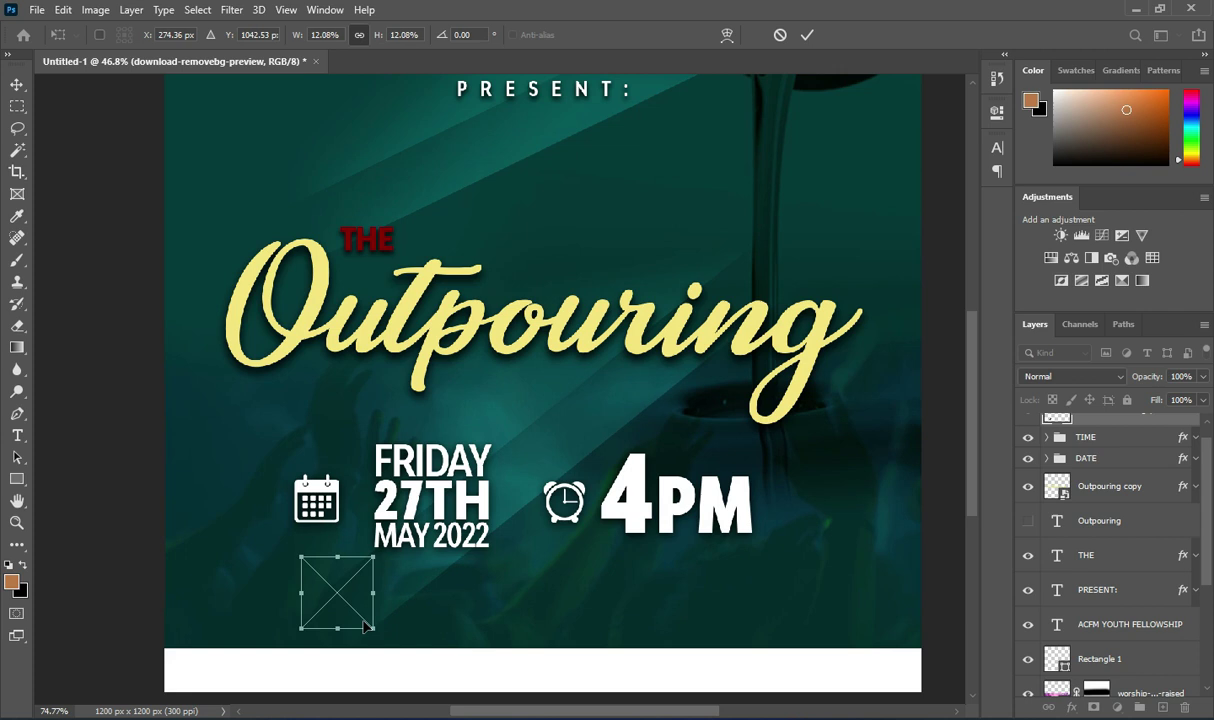
{"action": "scroll", "coordinate": [367, 628], "scroll_direction": "up", "scroll_amount": 1}
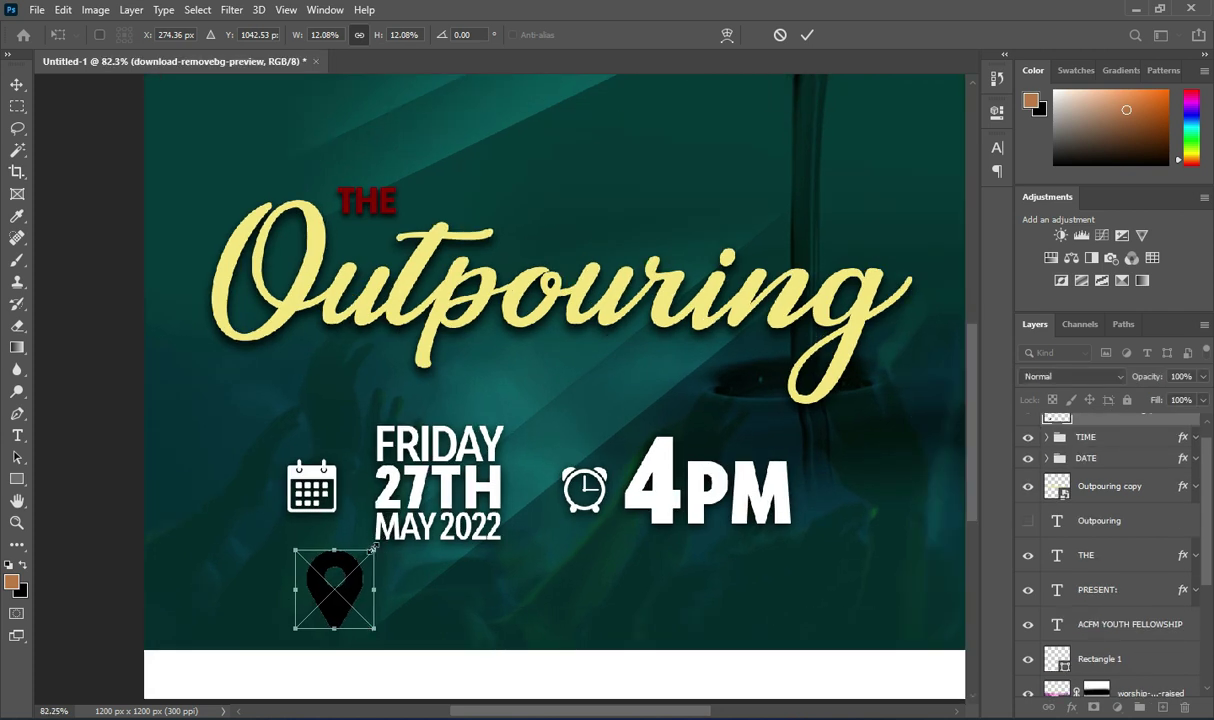
{"action": "left_click_drag", "start_coordinate": [372, 548], "coordinate": [319, 598]}
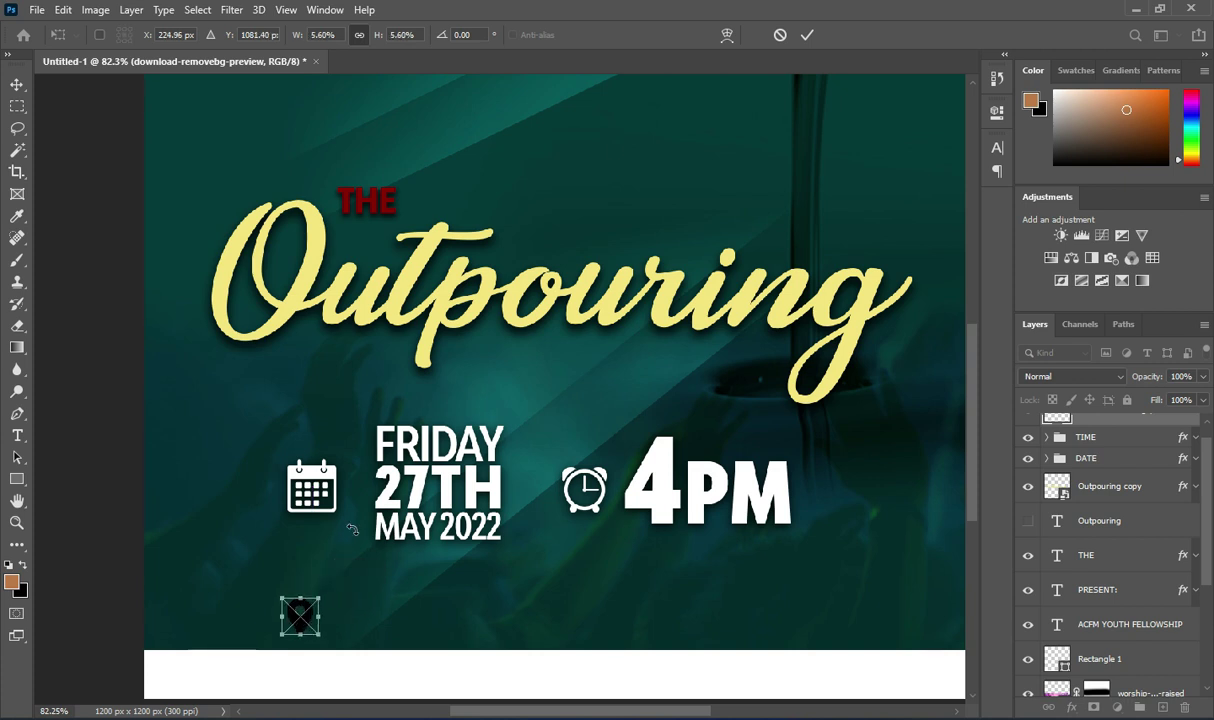
{"action": "left_click", "coordinate": [813, 35]}
- Turn the pin icon white with Hue/Saturation Lightness +100
{"action": "left_click", "coordinate": [95, 10]}
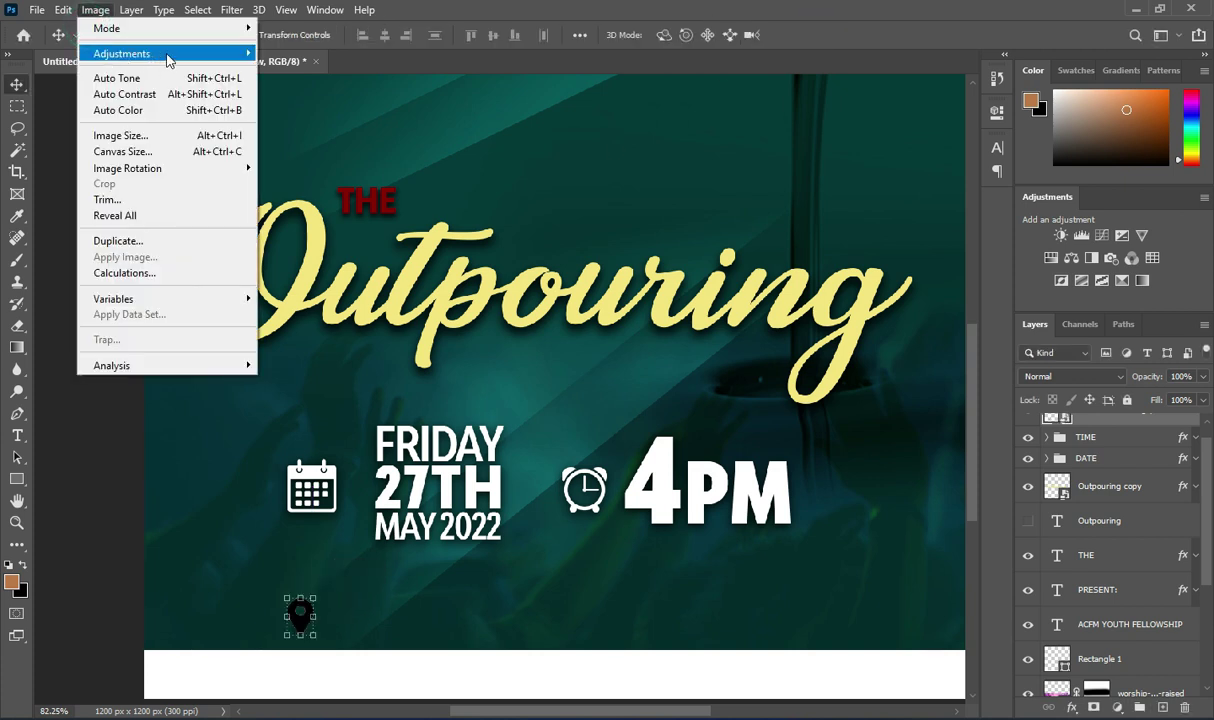
{"action": "mouse_move", "coordinate": [165, 53]}
{"action": "left_click", "coordinate": [317, 146]}
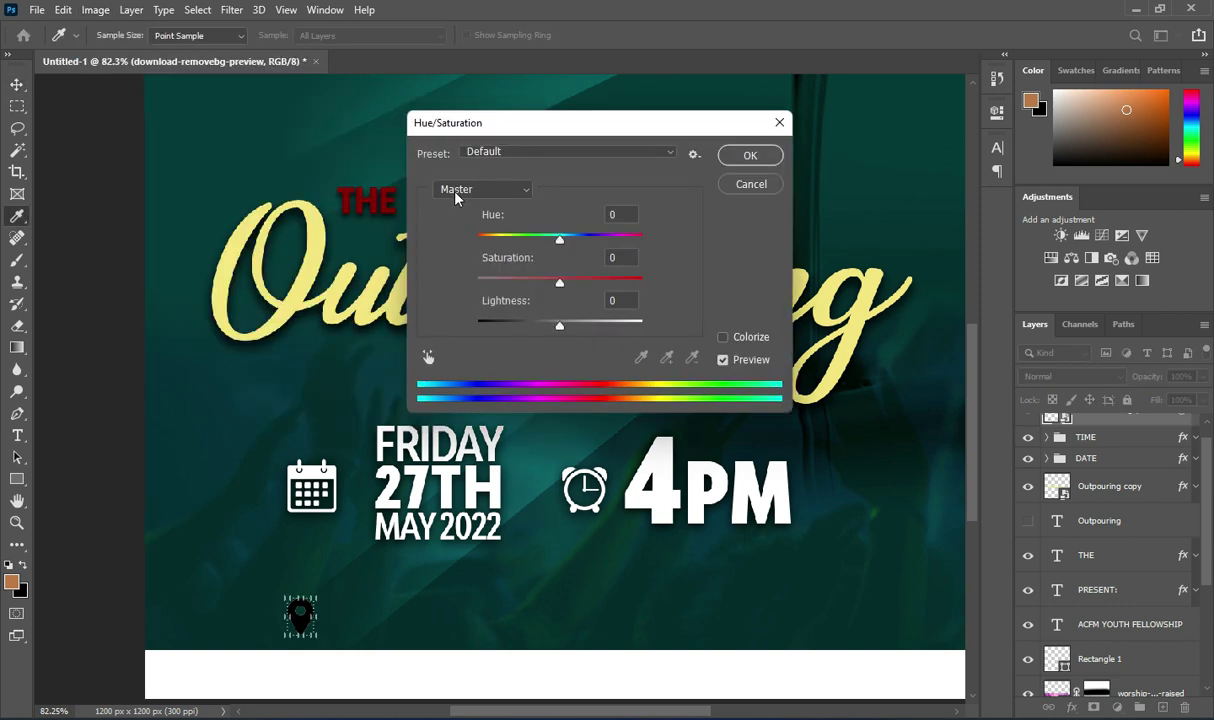
{"action": "left_click_drag", "start_coordinate": [559, 332], "coordinate": [642, 321]}
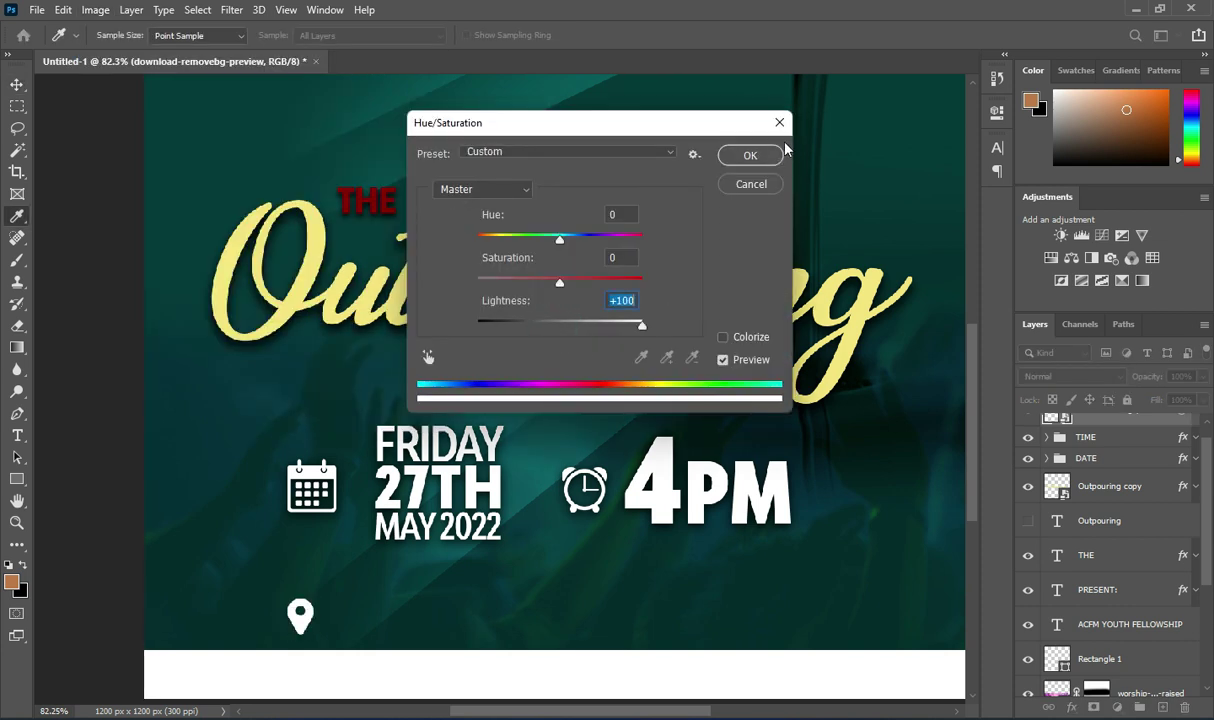
{"action": "left_click", "coordinate": [750, 155]}
{"action": "scroll", "coordinate": [461, 360], "scroll_direction": "down", "scroll_amount": 1}
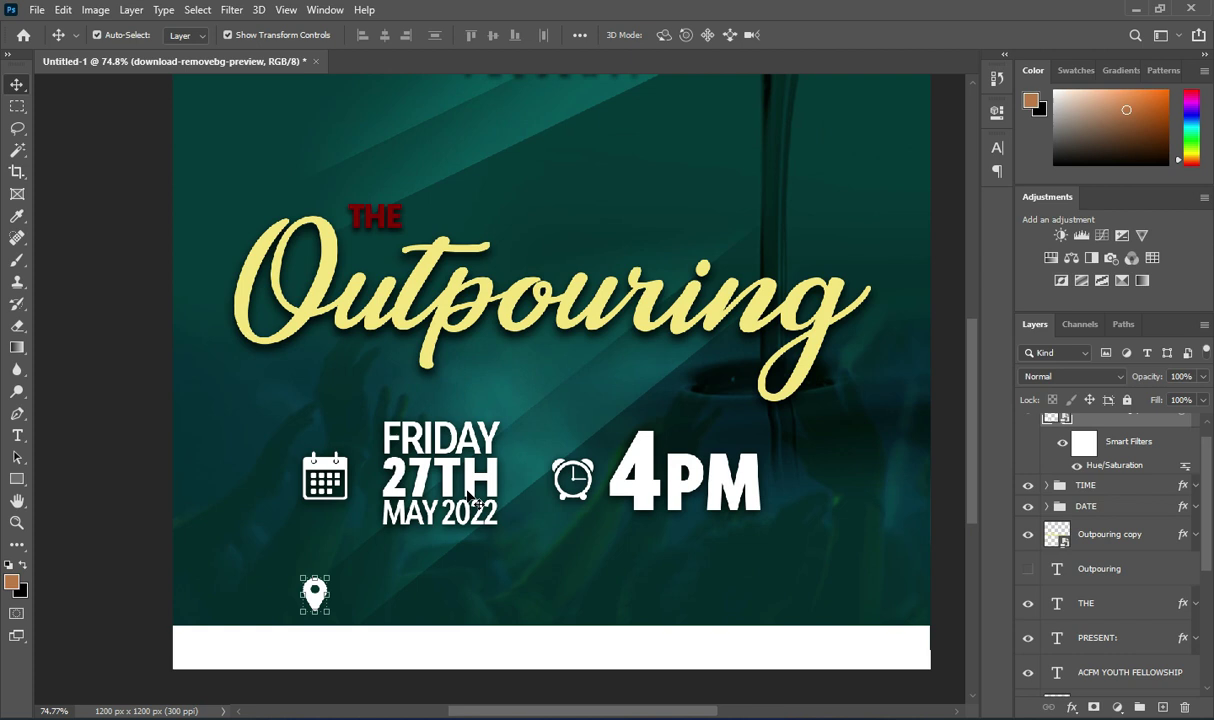
- Paste the two address lines from Notepad beside the pin, set in BwModelica BoldUltraCondensed
{"action": "key", "text": "t"}
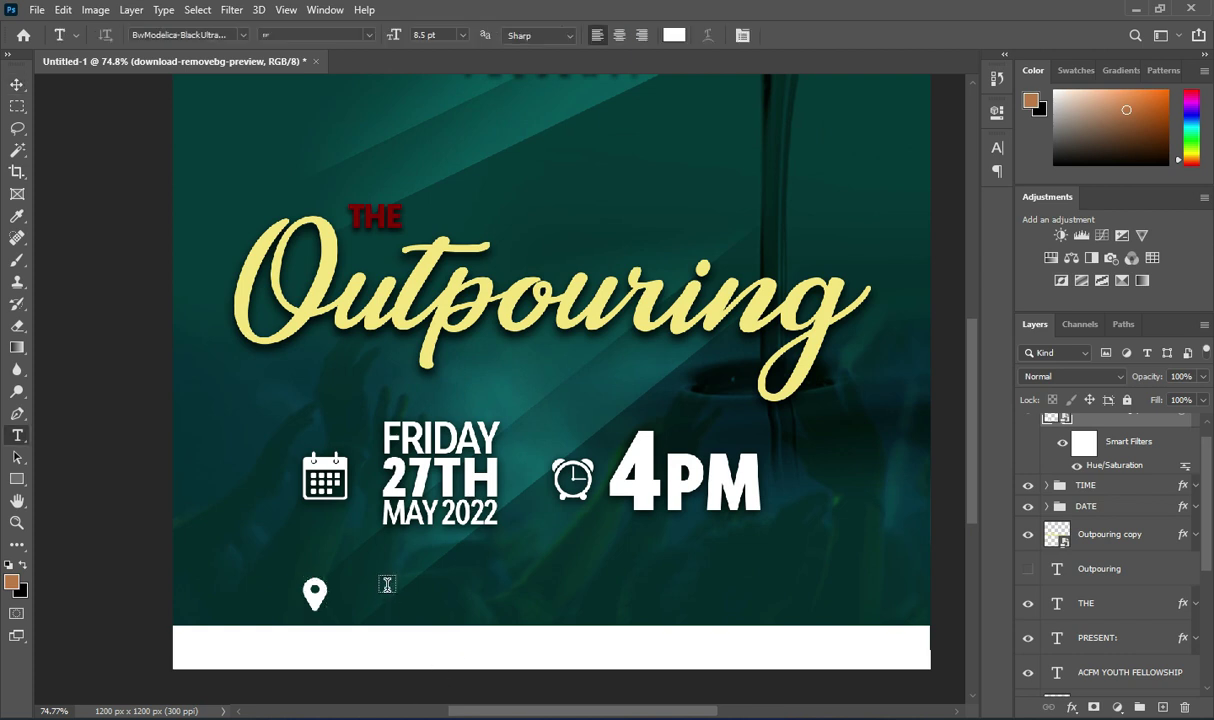
{"action": "left_click", "coordinate": [387, 585]}
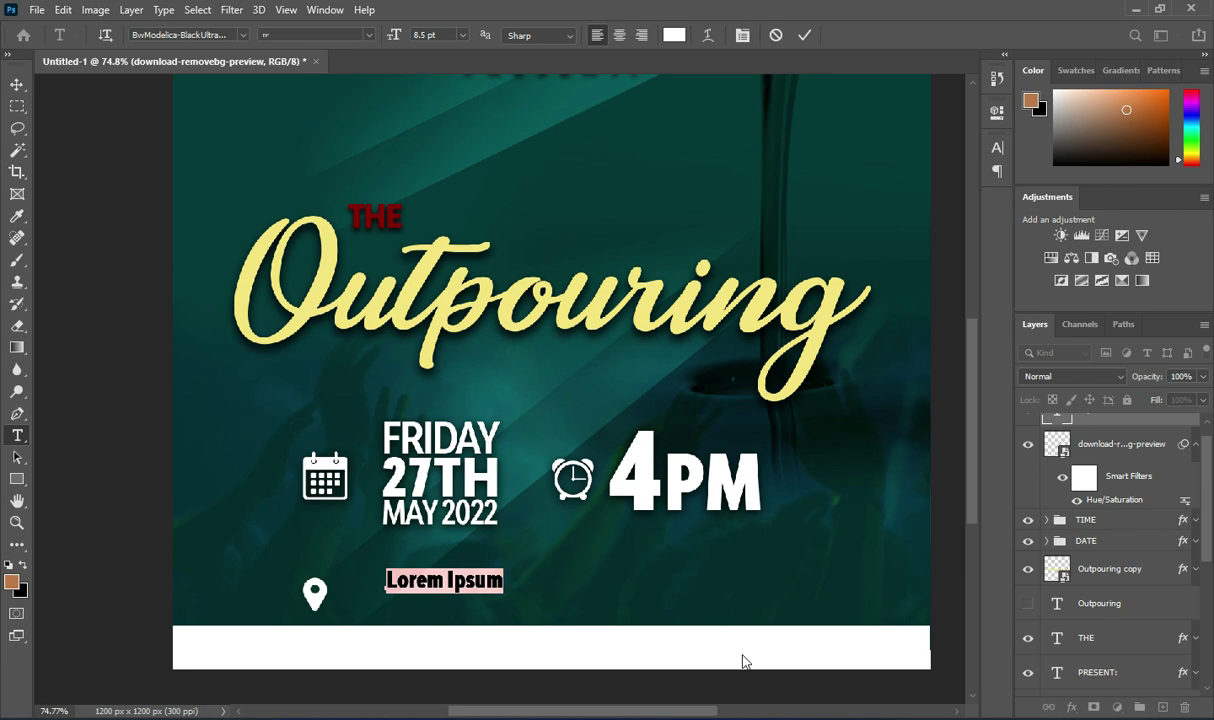
{"action": "key", "text": "alt+Tab"}
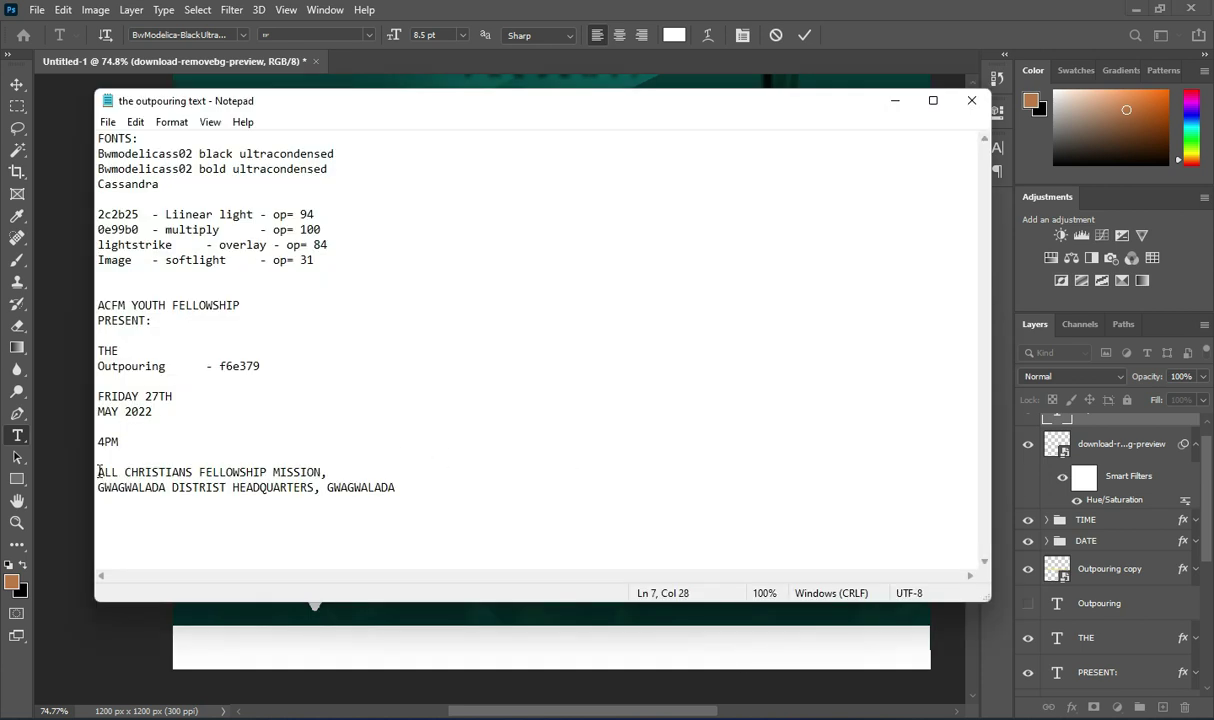
{"action": "left_click_drag", "start_coordinate": [99, 472], "coordinate": [409, 487]}
{"action": "key", "text": "ctrl+c"}
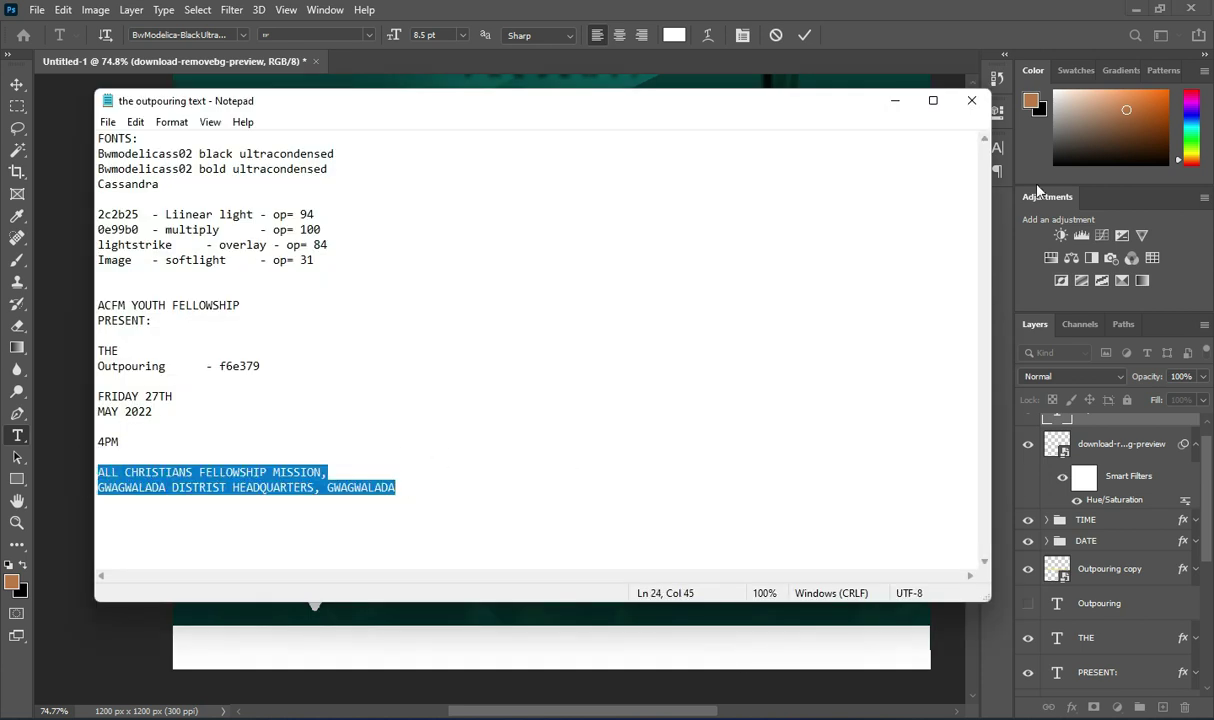
{"action": "left_click", "coordinate": [895, 100]}
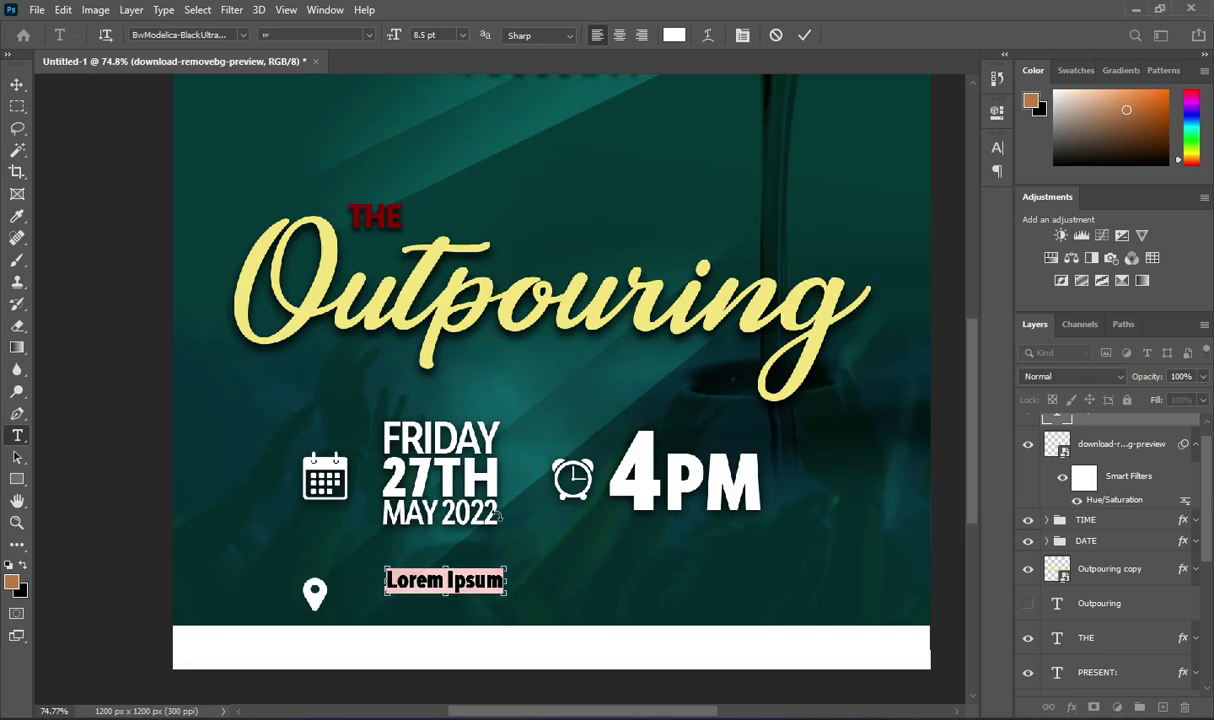
{"action": "key", "text": "ctrl+v"}
{"action": "left_click", "coordinate": [806, 35]}
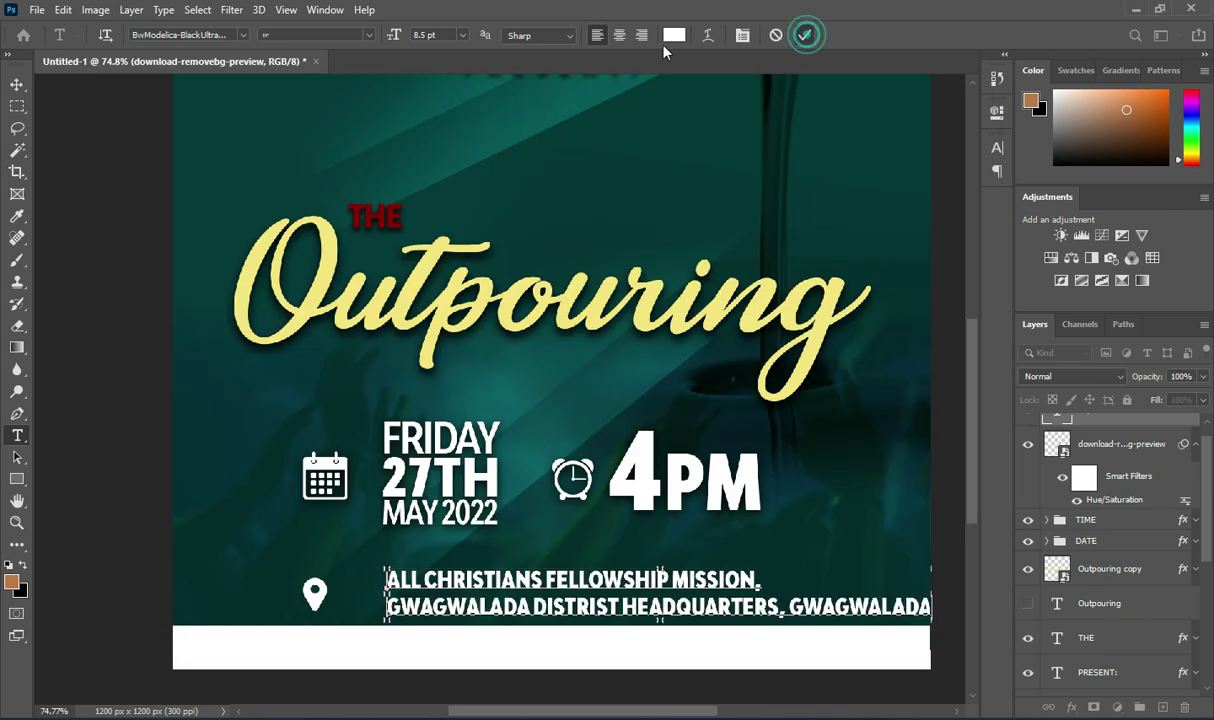
{"action": "left_click", "coordinate": [242, 35]}
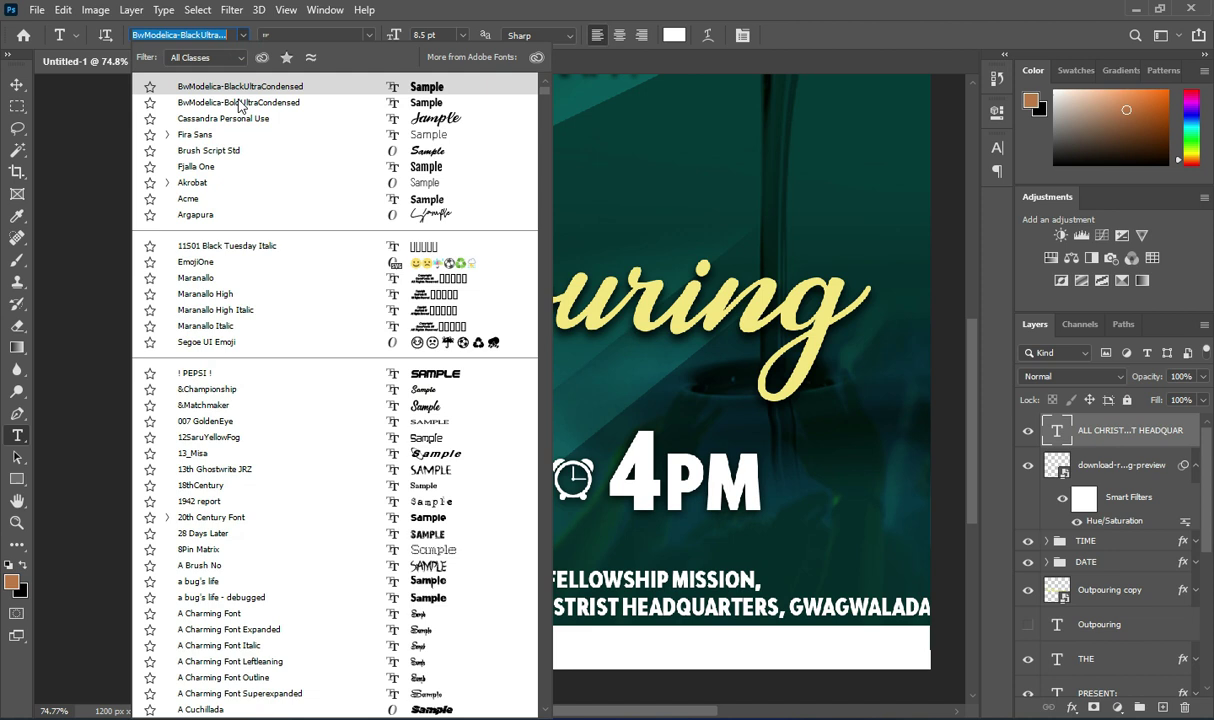
{"action": "left_click", "coordinate": [230, 102]}
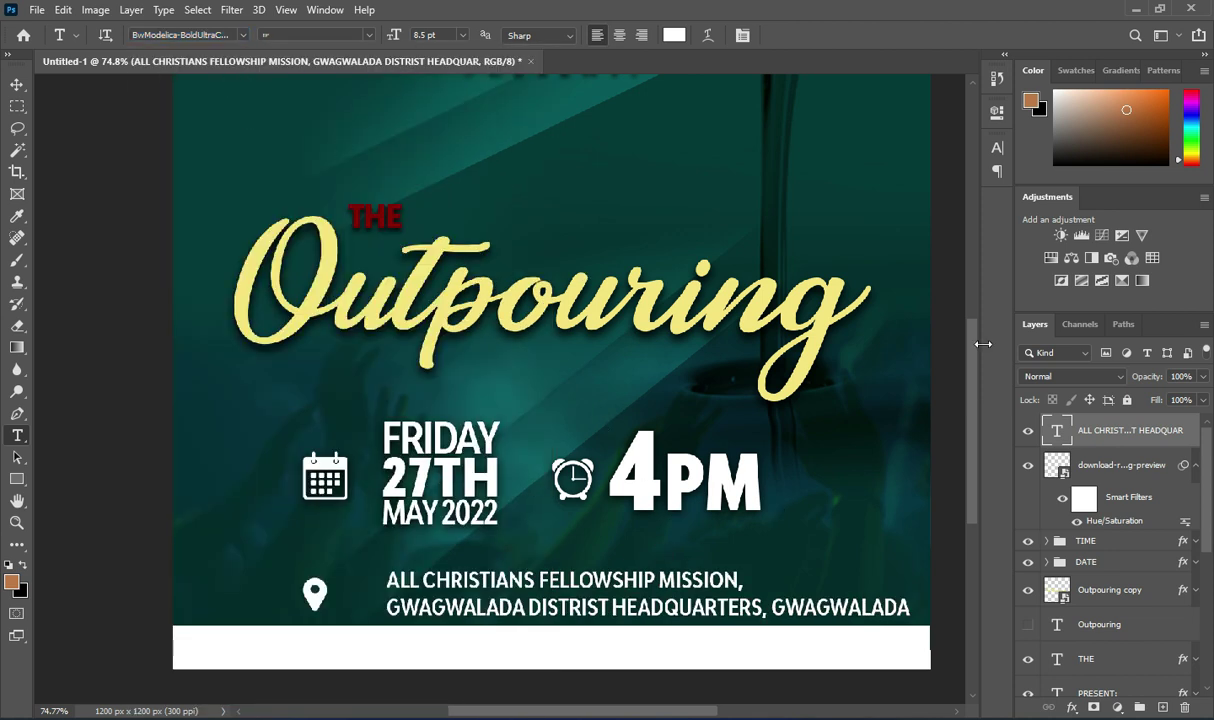
- Scale the address text to about 62.57% and nudge it slightly right
{"action": "left_click", "coordinate": [17, 84]}
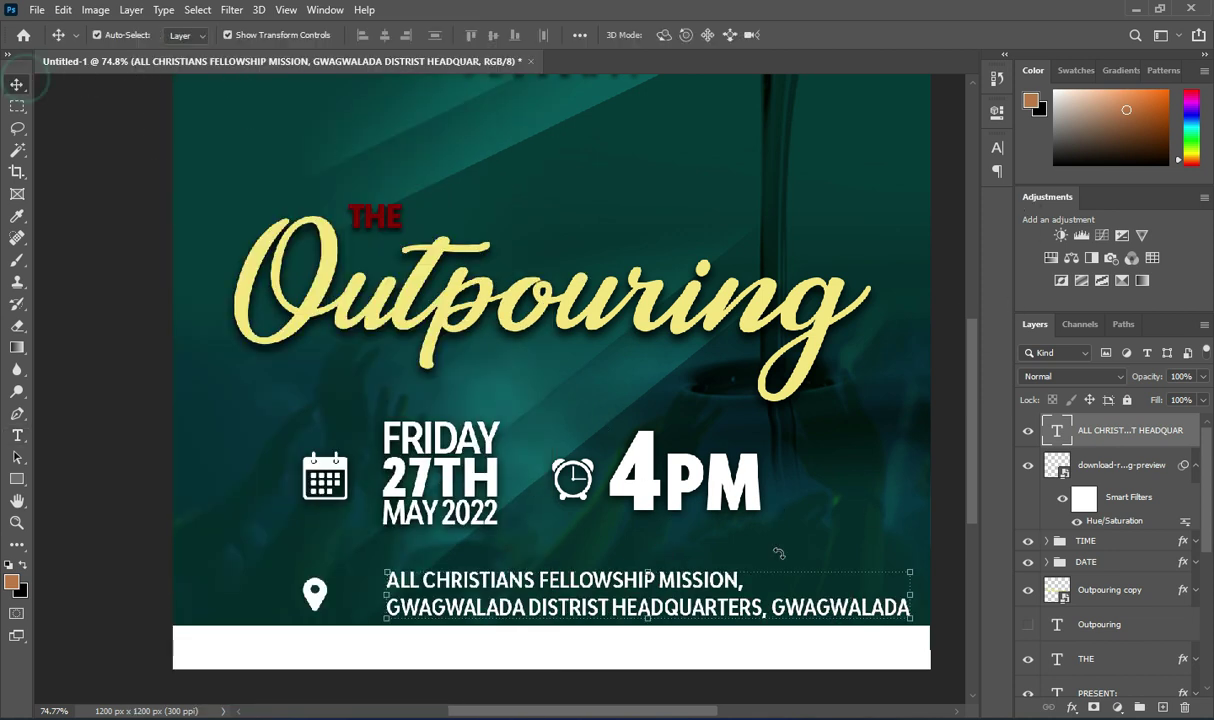
{"action": "left_click_drag", "start_coordinate": [910, 595], "coordinate": [696, 604]}
{"action": "left_click_drag", "start_coordinate": [693, 580], "coordinate": [714, 579]}
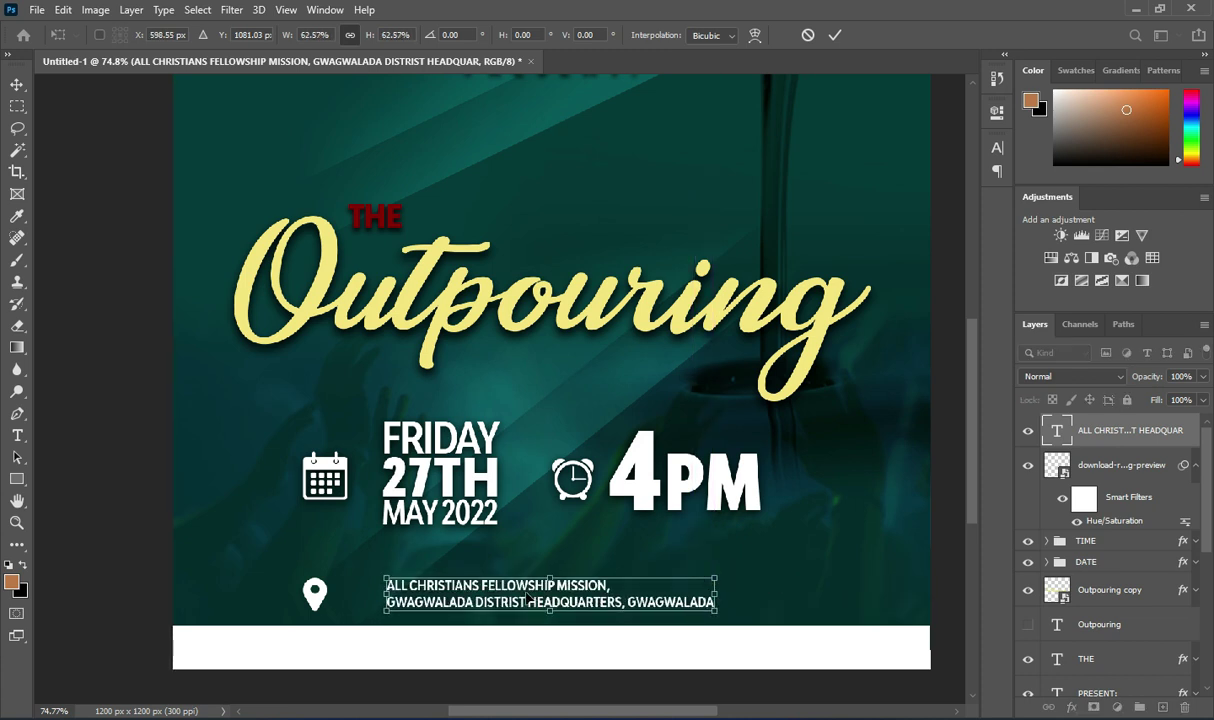
{"action": "left_click", "coordinate": [835, 35]}
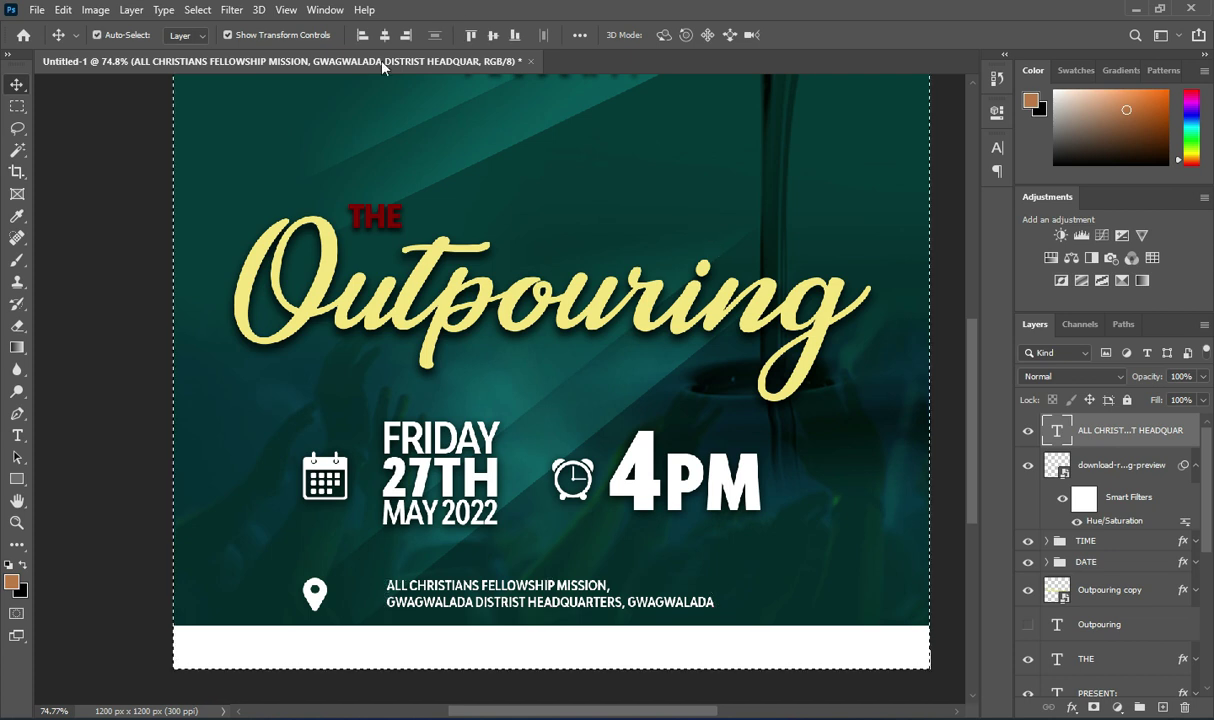
{"action": "key", "text": "Right"}
{"action": "key", "text": "Right"}
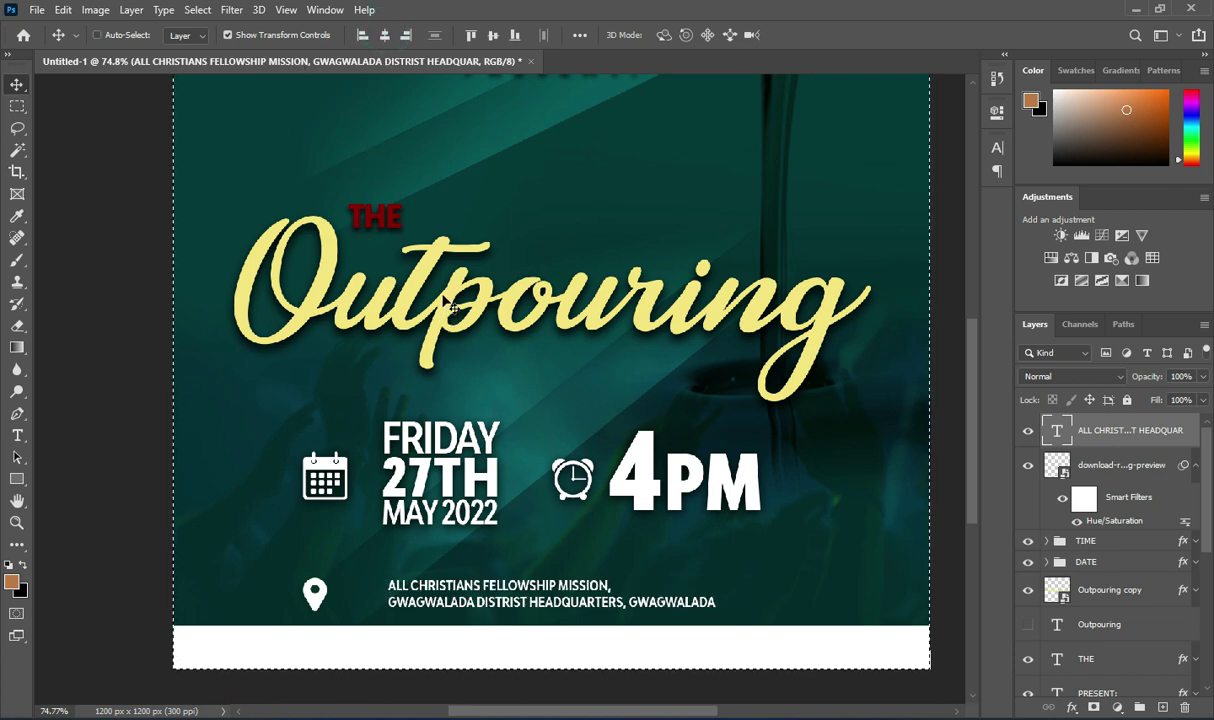
{"action": "key", "text": "ctrl+d"}
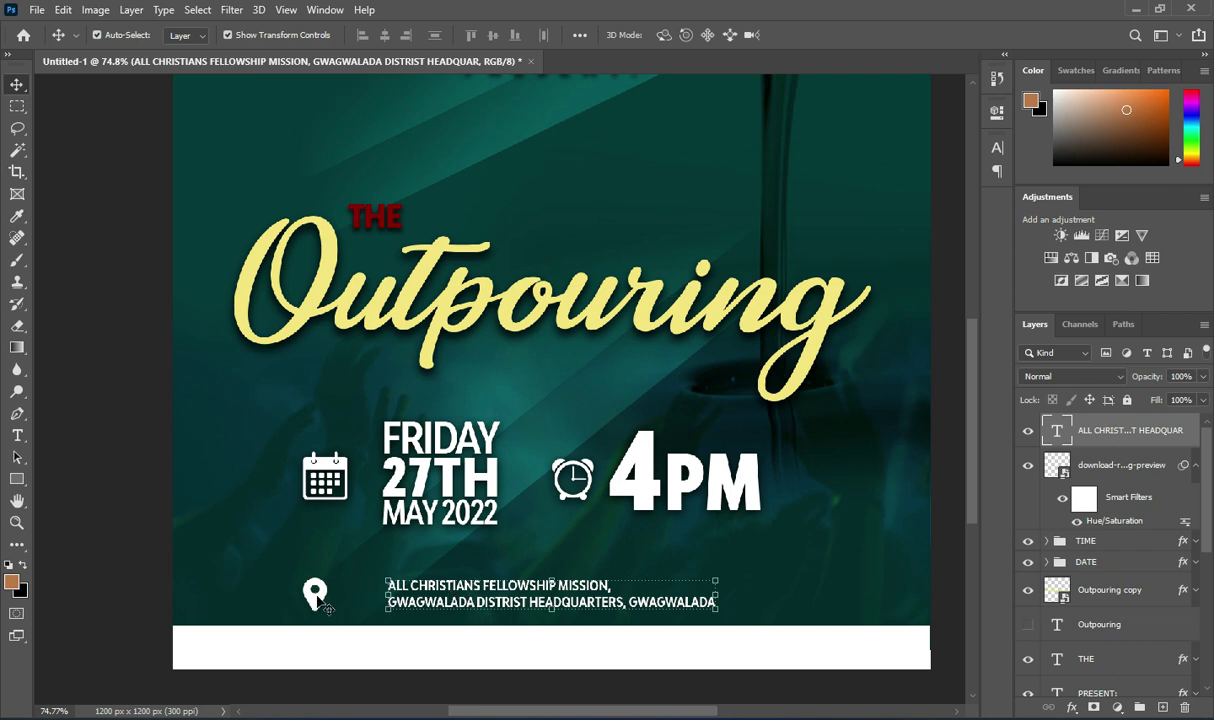
- Move the pin icon to line up under the calendar icon
{"action": "left_click_drag", "start_coordinate": [316, 592], "coordinate": [326, 596]}
{"action": "left_click", "coordinate": [523, 575]}
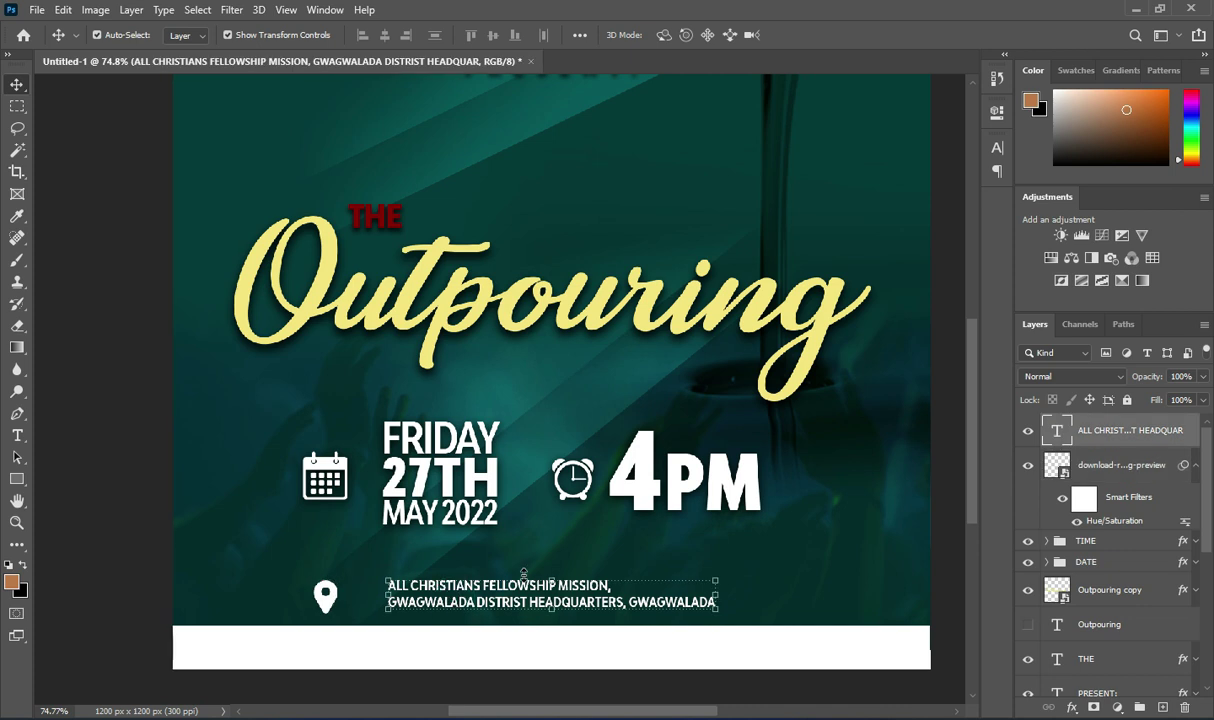
{"action": "key", "text": "t"}
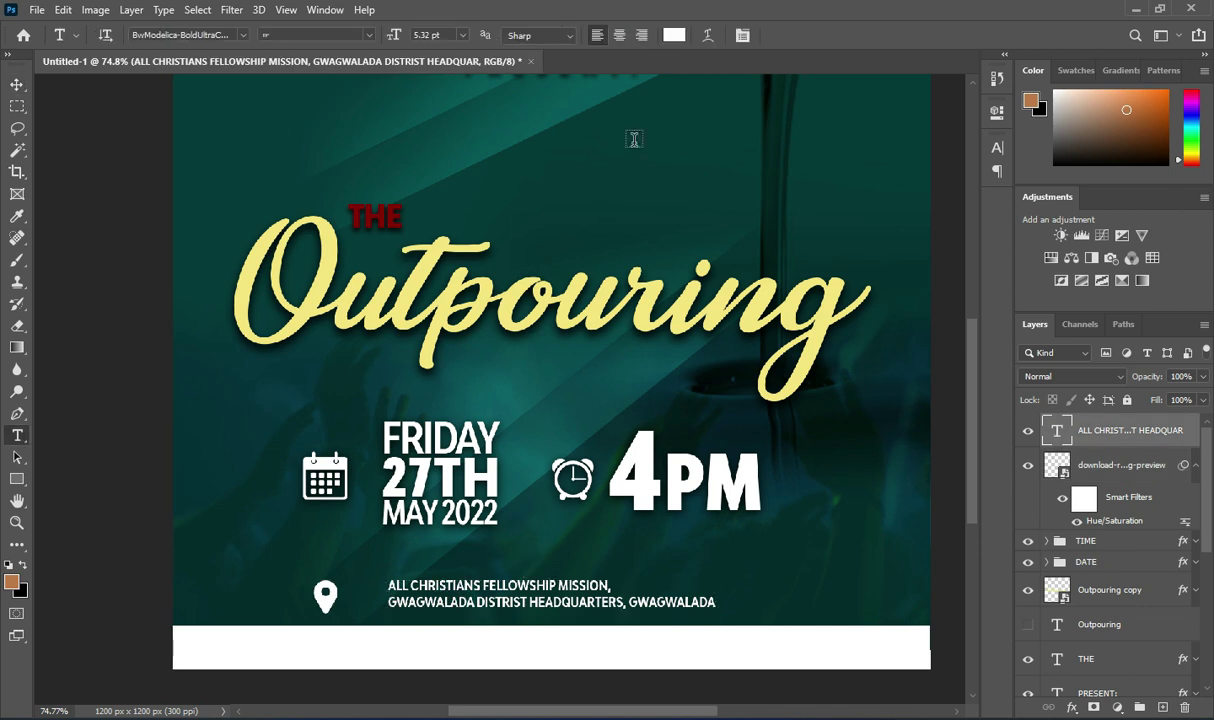
- Colour the address text pale yellow using code f6e379 copied from the notes
{"action": "key", "text": "alt+Tab"}
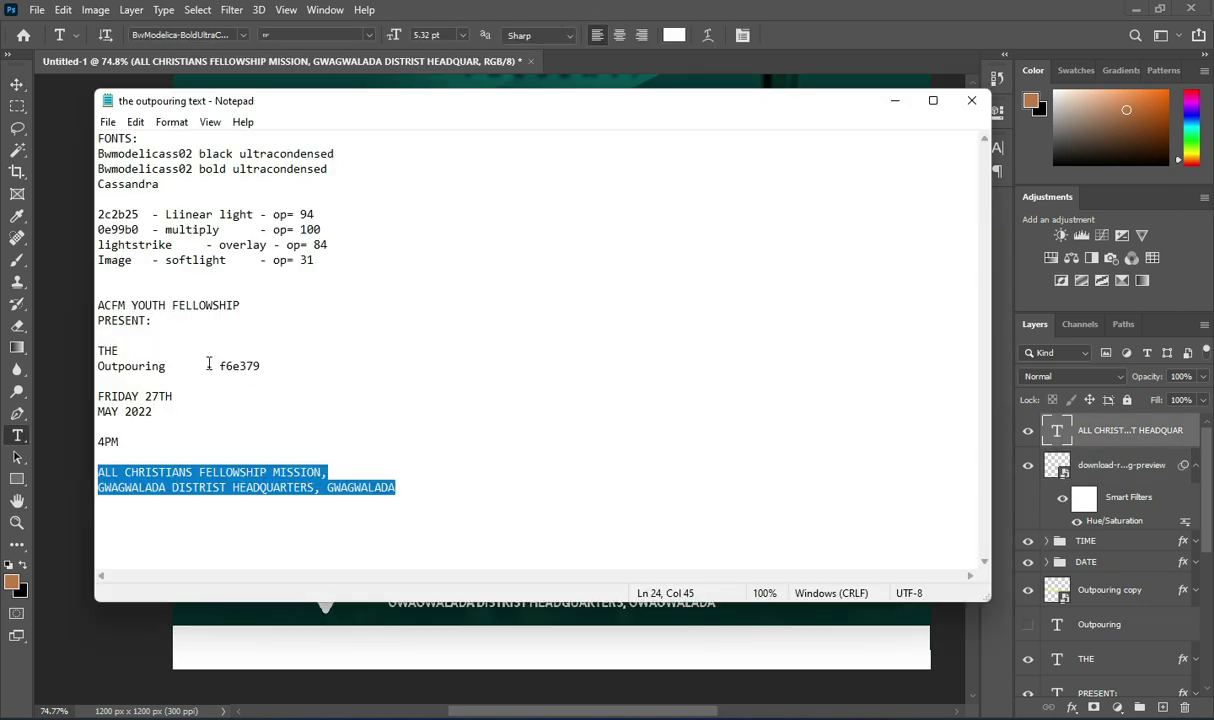
{"action": "left_click_drag", "start_coordinate": [220, 366], "coordinate": [290, 368]}
{"action": "key", "text": "ctrl+c"}
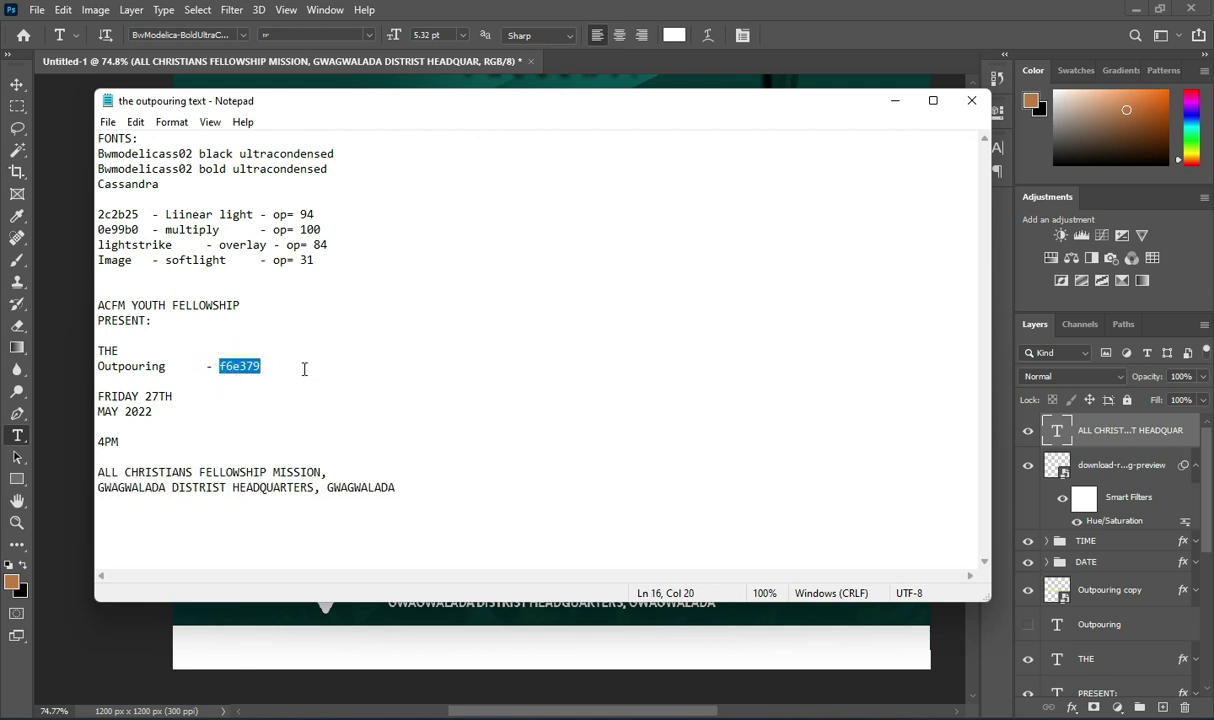
{"action": "left_click", "coordinate": [898, 100]}
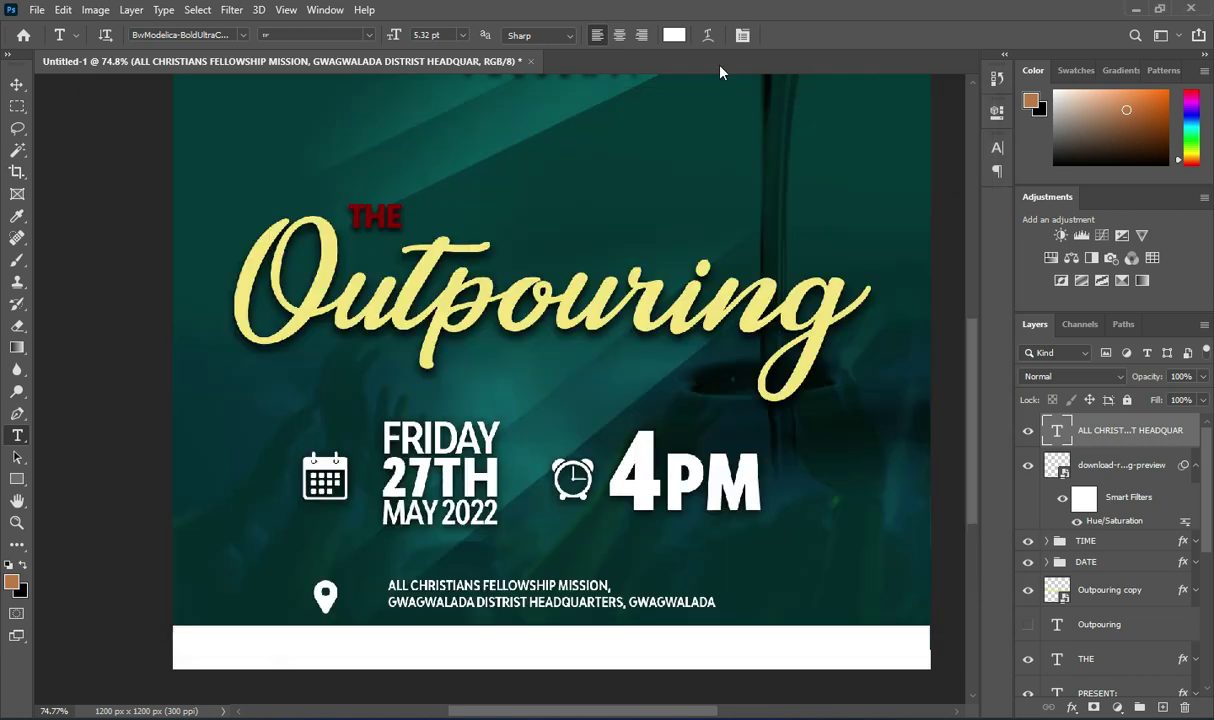
{"action": "left_click", "coordinate": [678, 36]}
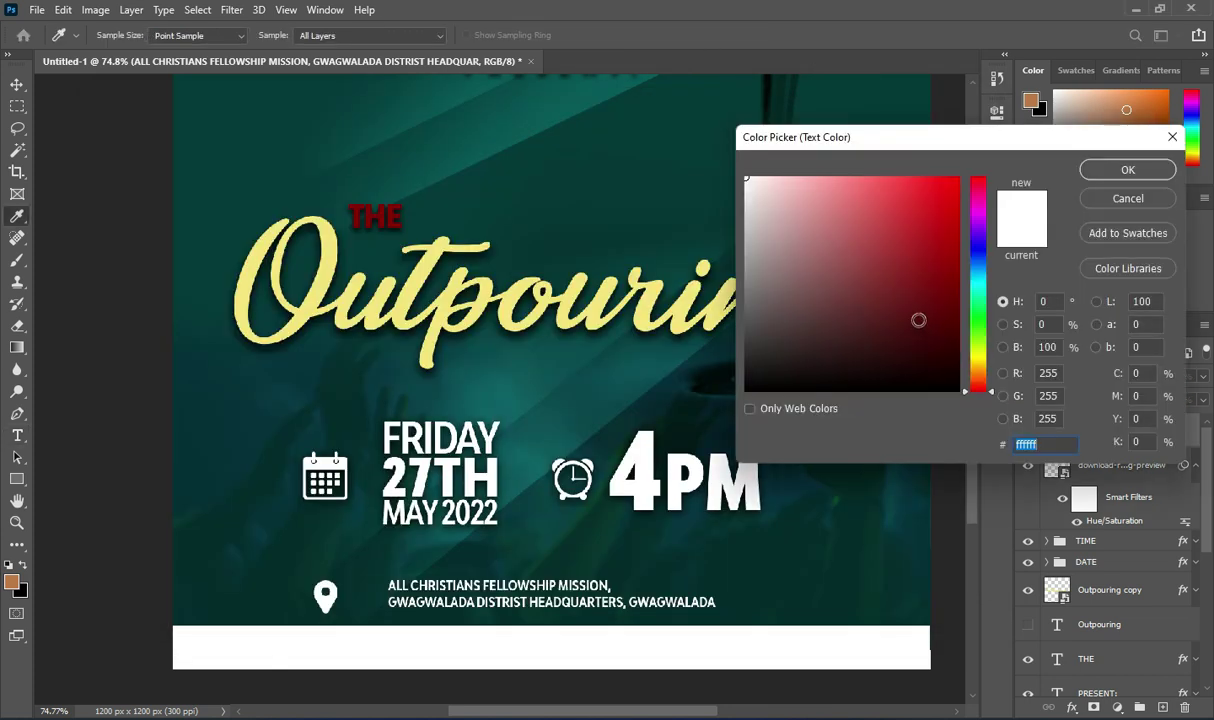
{"action": "key", "text": "ctrl+v"}
{"action": "left_click", "coordinate": [1105, 170]}
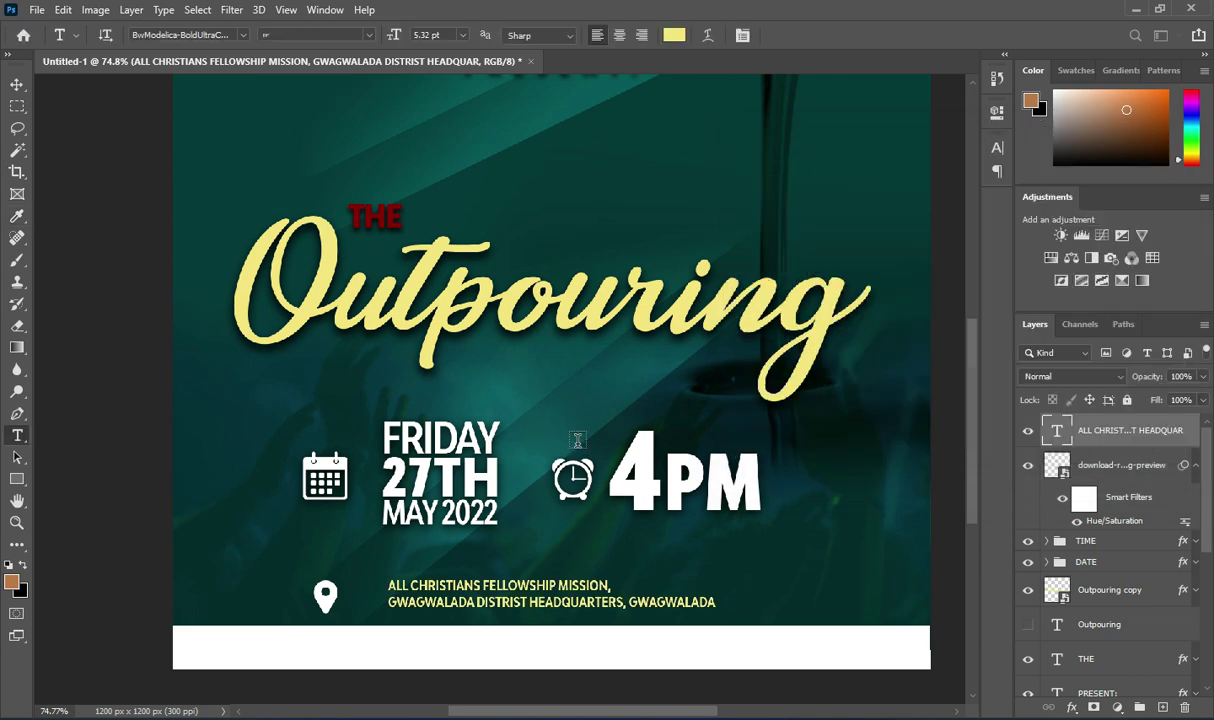
- Centre-align the address text and move it just right of the location pin
{"action": "left_click", "coordinate": [17, 85]}
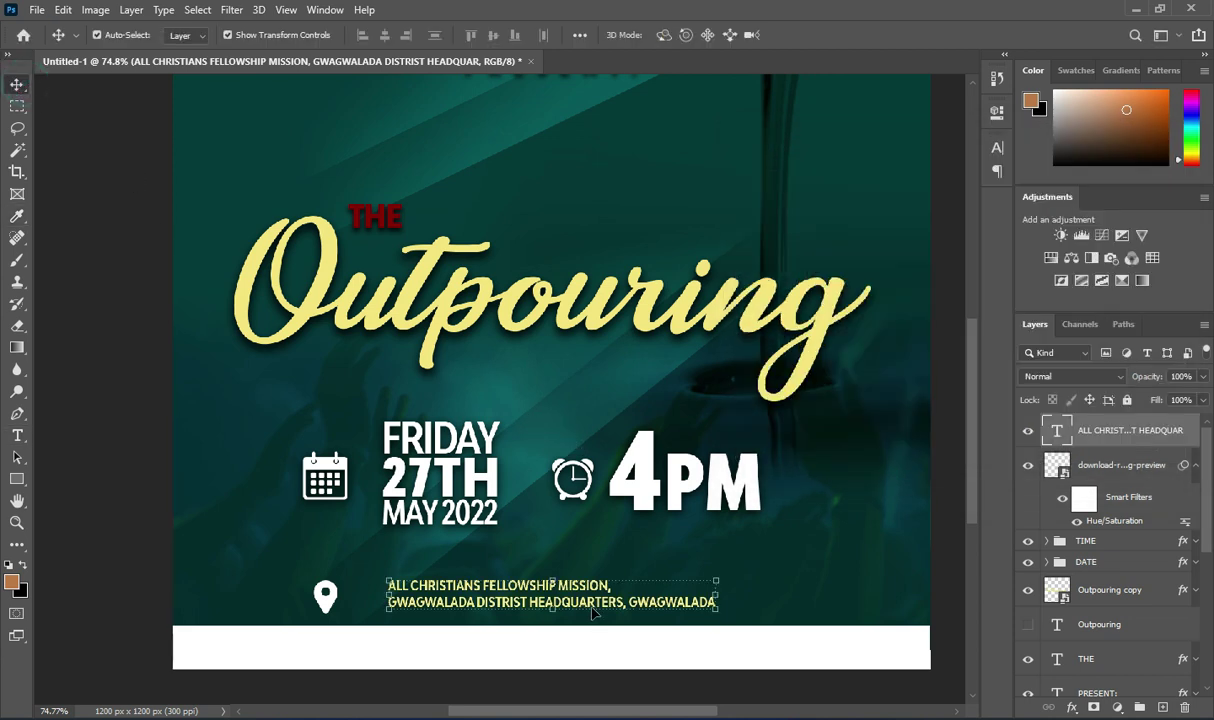
{"action": "key", "text": "t"}
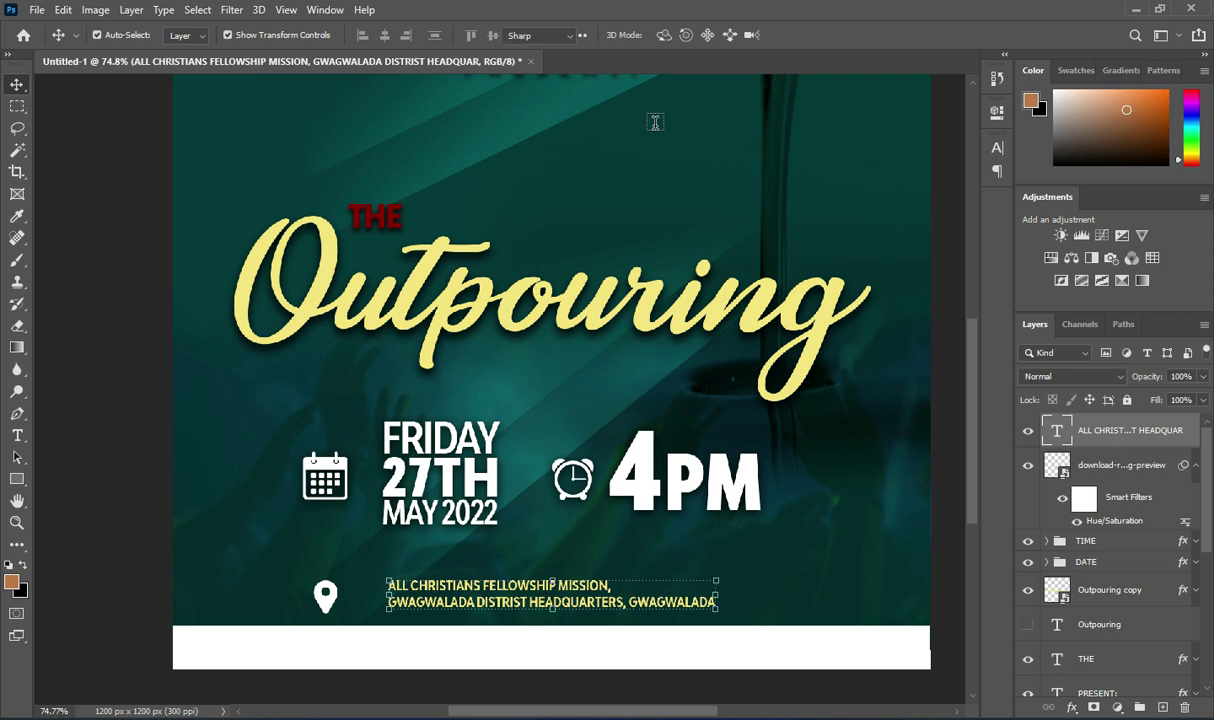
{"action": "left_click", "coordinate": [620, 35]}
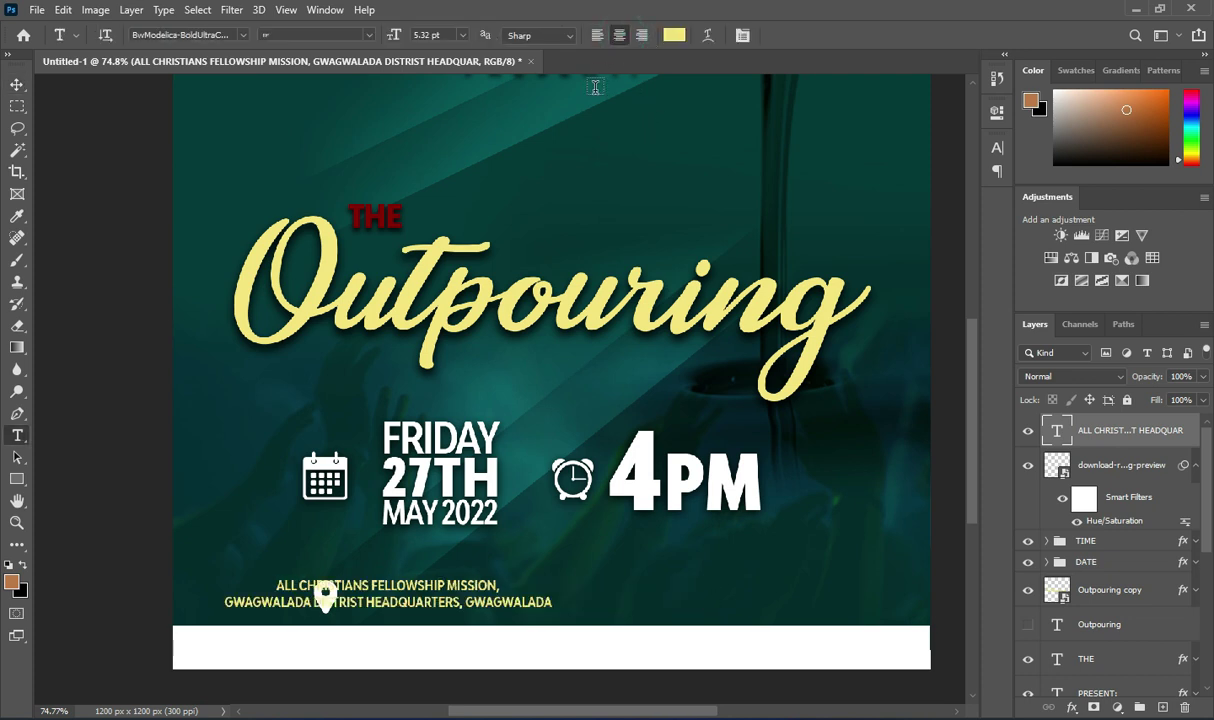
{"action": "left_click", "coordinate": [17, 85]}
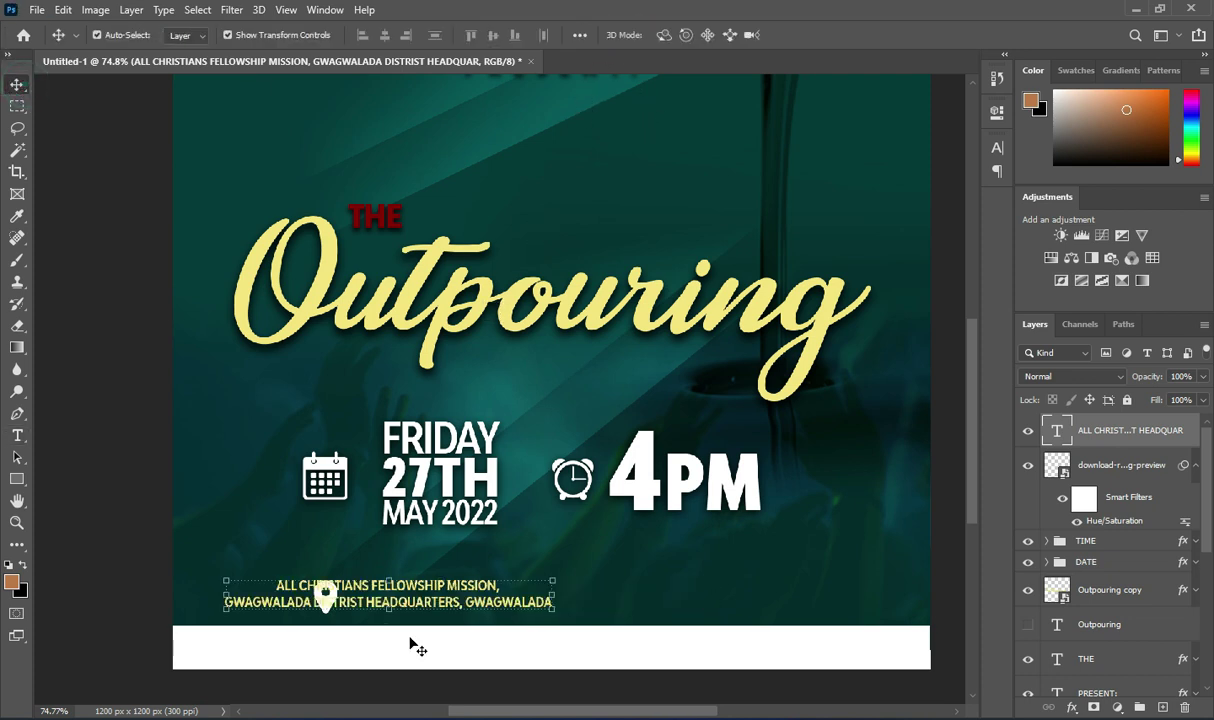
{"action": "left_click_drag", "start_coordinate": [408, 605], "coordinate": [575, 611]}
{"action": "left_click", "coordinate": [104, 546]}
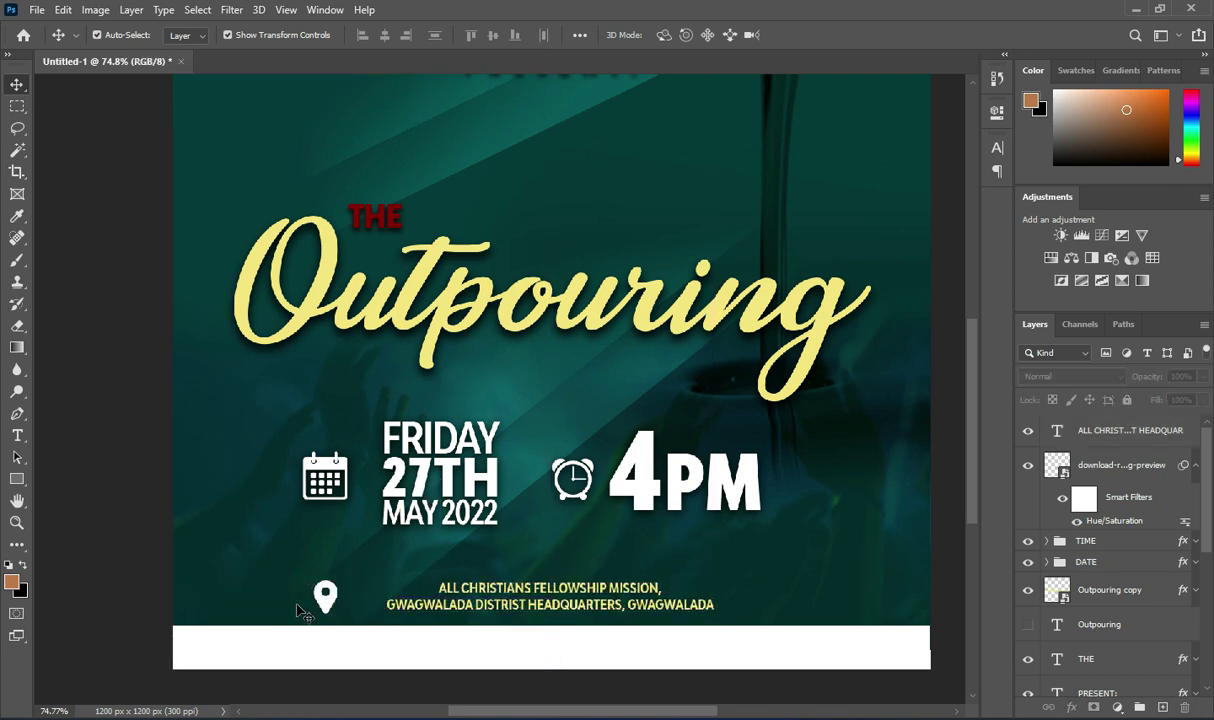
- Free-transform the address text, enlarging it and then settling back to about 101%
{"action": "scroll", "coordinate": [460, 570], "scroll_direction": "down", "scroll_amount": 1}
{"action": "scroll", "coordinate": [467, 580], "scroll_direction": "down", "scroll_amount": 3}
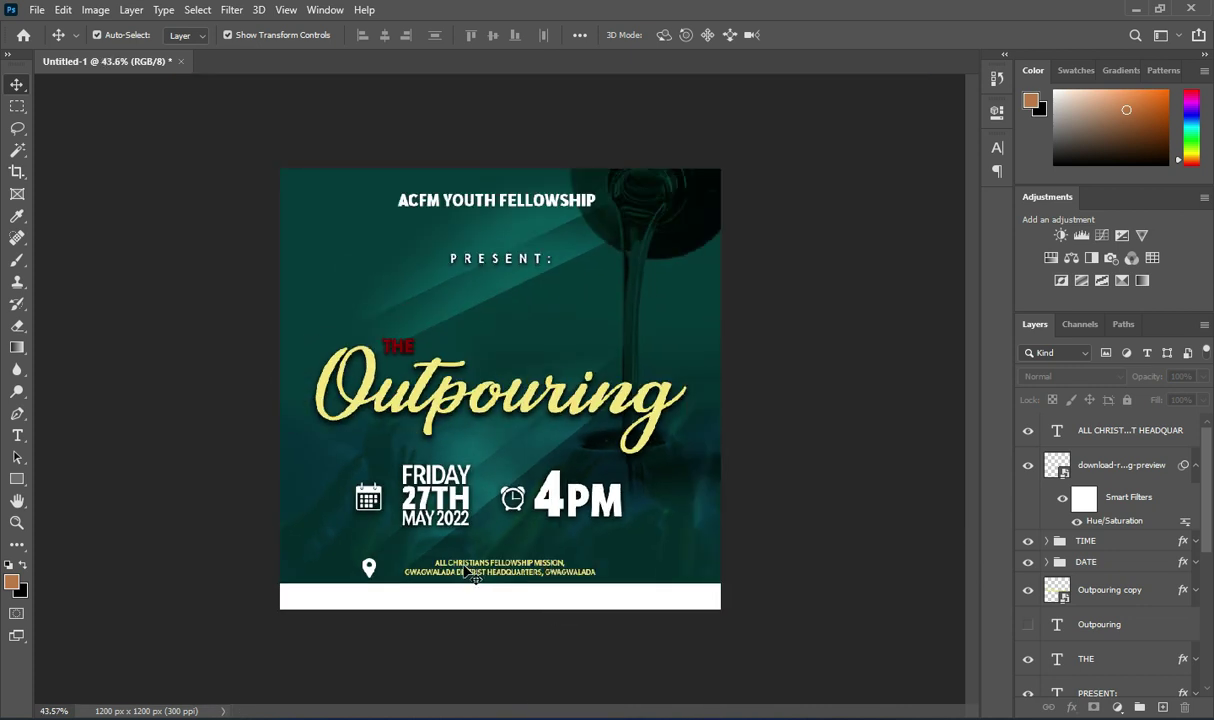
{"action": "scroll", "coordinate": [465, 573], "scroll_direction": "up", "scroll_amount": 3}
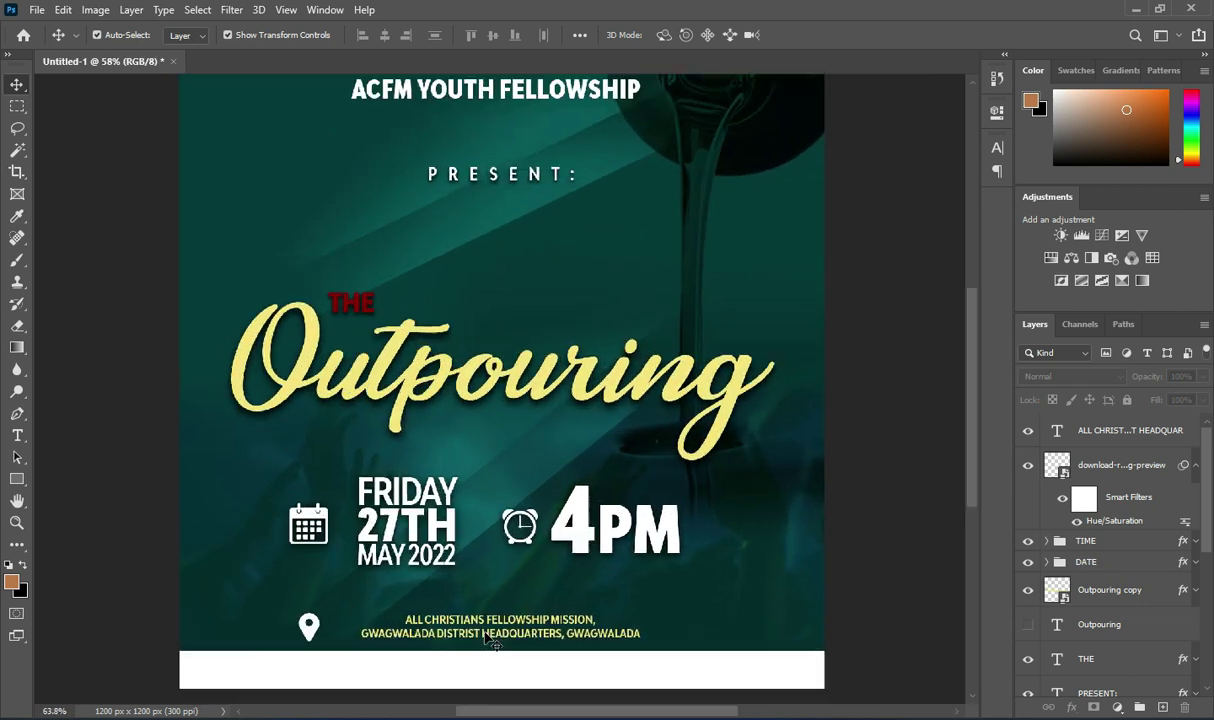
{"action": "left_click", "coordinate": [490, 612]}
{"action": "left_click_drag", "start_coordinate": [490, 607], "coordinate": [504, 604]}
{"action": "scroll", "coordinate": [504, 604], "scroll_direction": "up", "scroll_amount": 4}
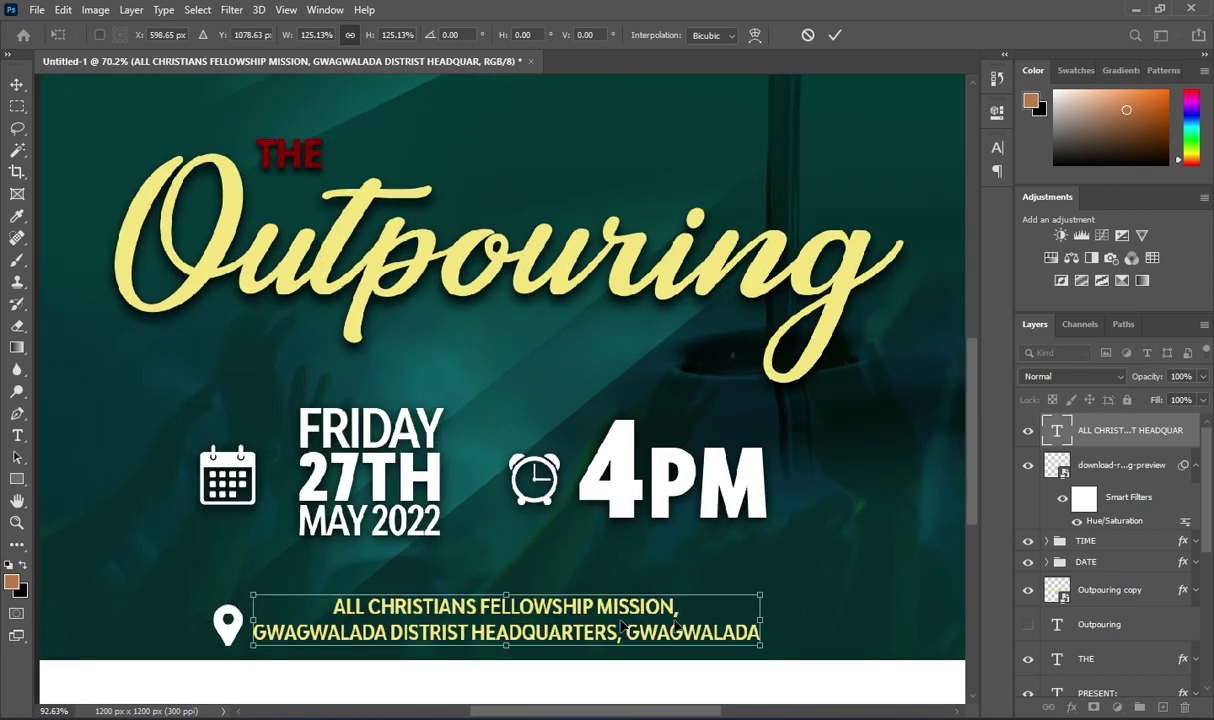
{"action": "left_click_drag", "start_coordinate": [509, 590], "coordinate": [509, 602]}
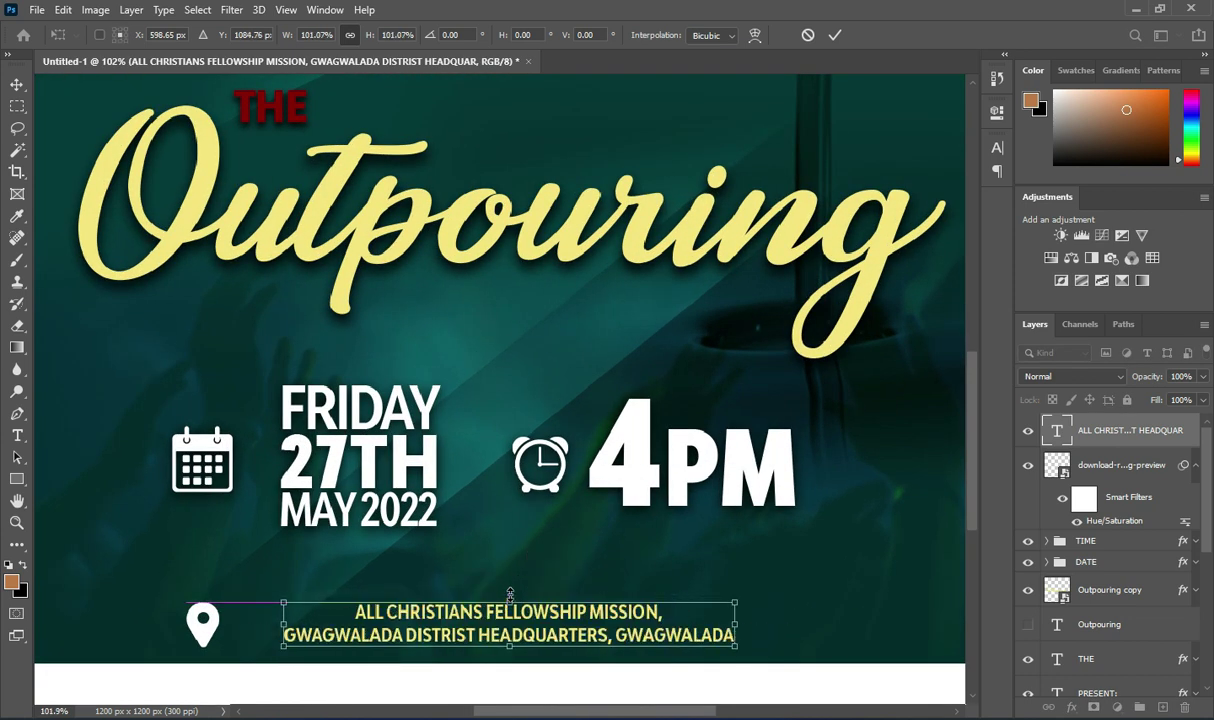
{"action": "left_click", "coordinate": [997, 147]}
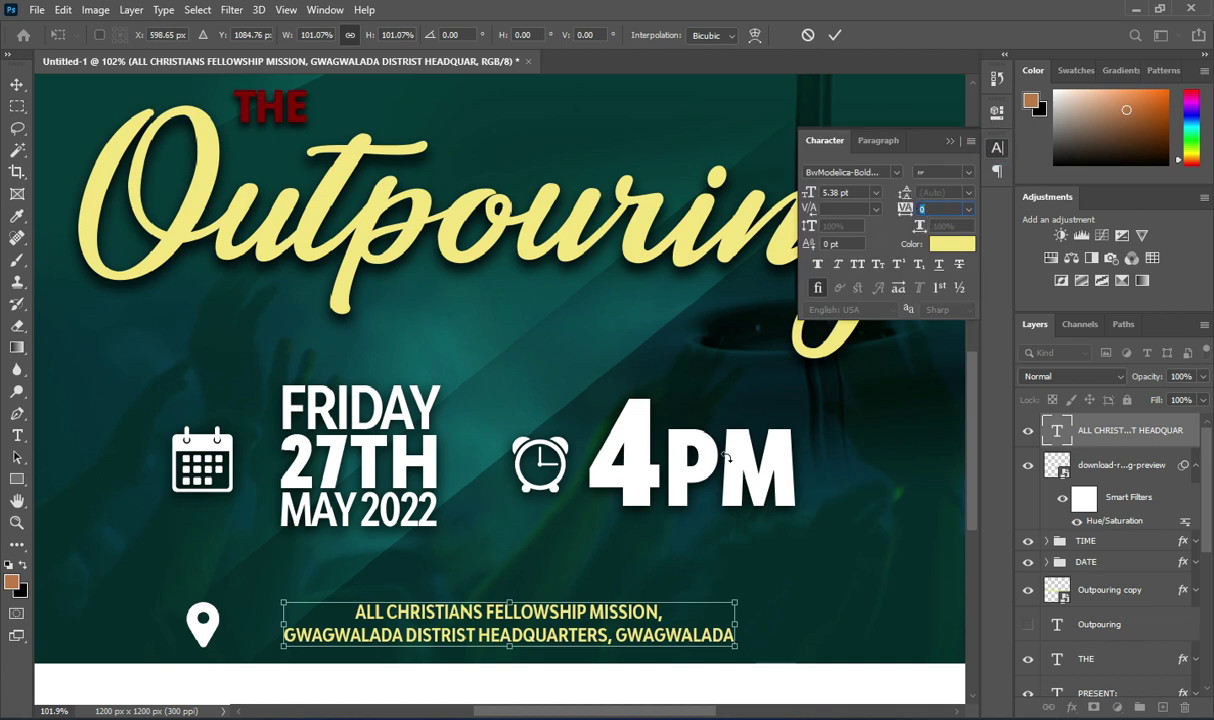
- Commit the pending resize and set the address line spacing to 6 pt
{"action": "left_click", "coordinate": [835, 35]}
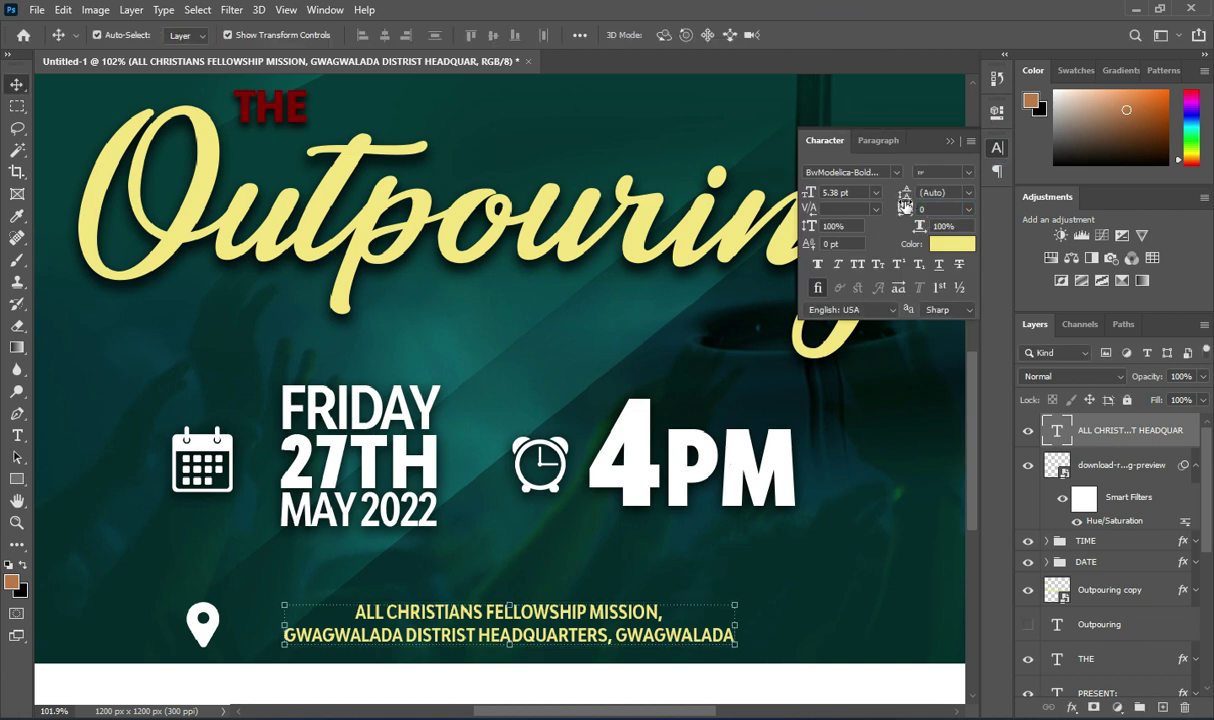
{"action": "left_click", "coordinate": [903, 192]}
{"action": "type", "text": "5"}
{"action": "key", "text": "Return"}
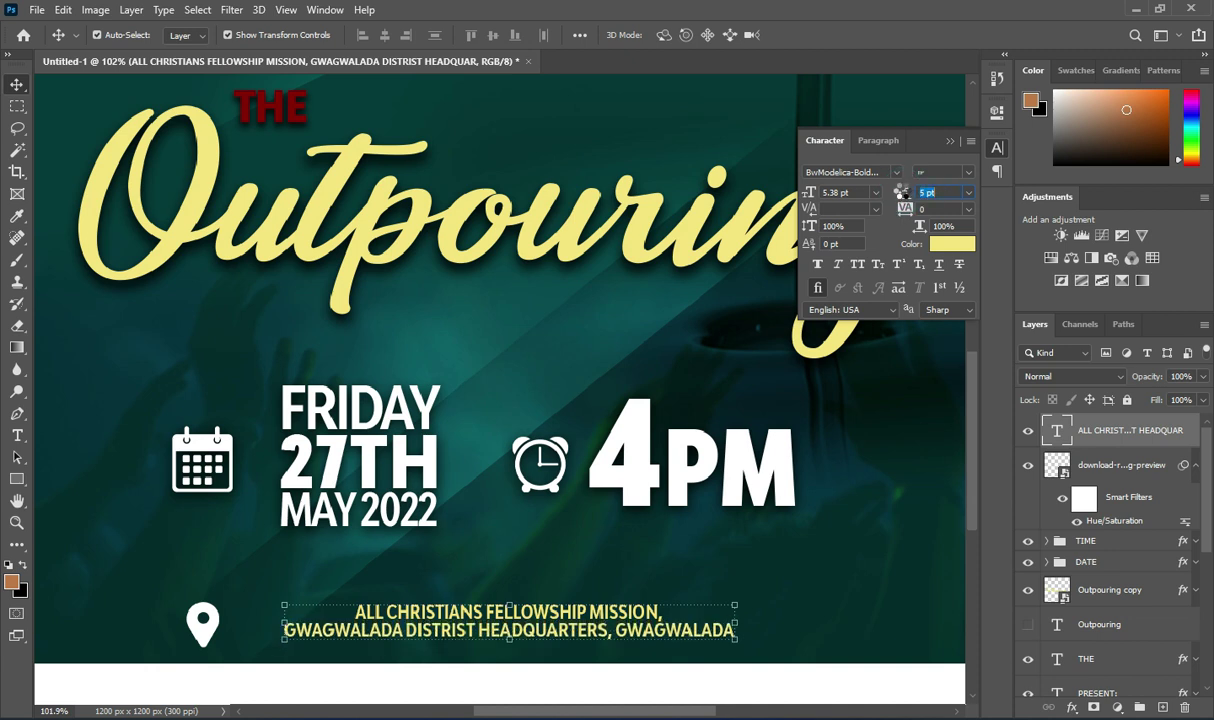
{"action": "key", "text": "Up"}
{"action": "key", "text": "Up"}
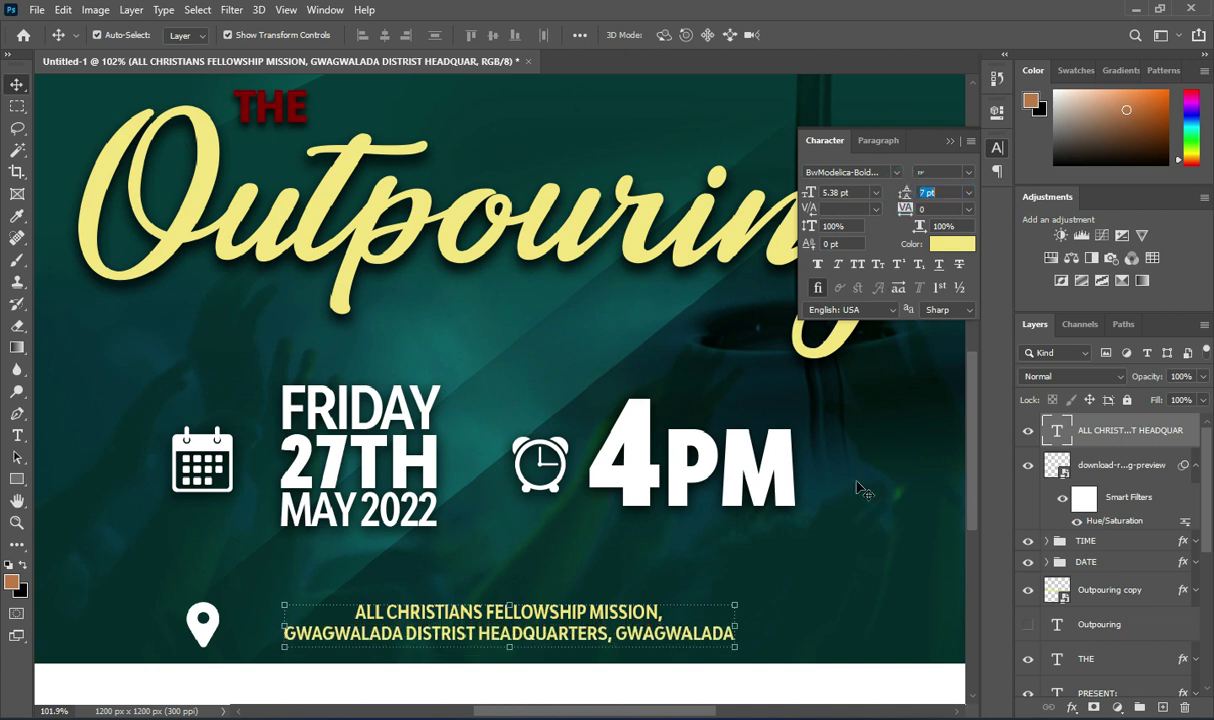
{"action": "left_click", "coordinate": [910, 191]}
{"action": "type", "text": "4"}
{"action": "key", "text": "Return"}
{"action": "key", "text": "Up"}
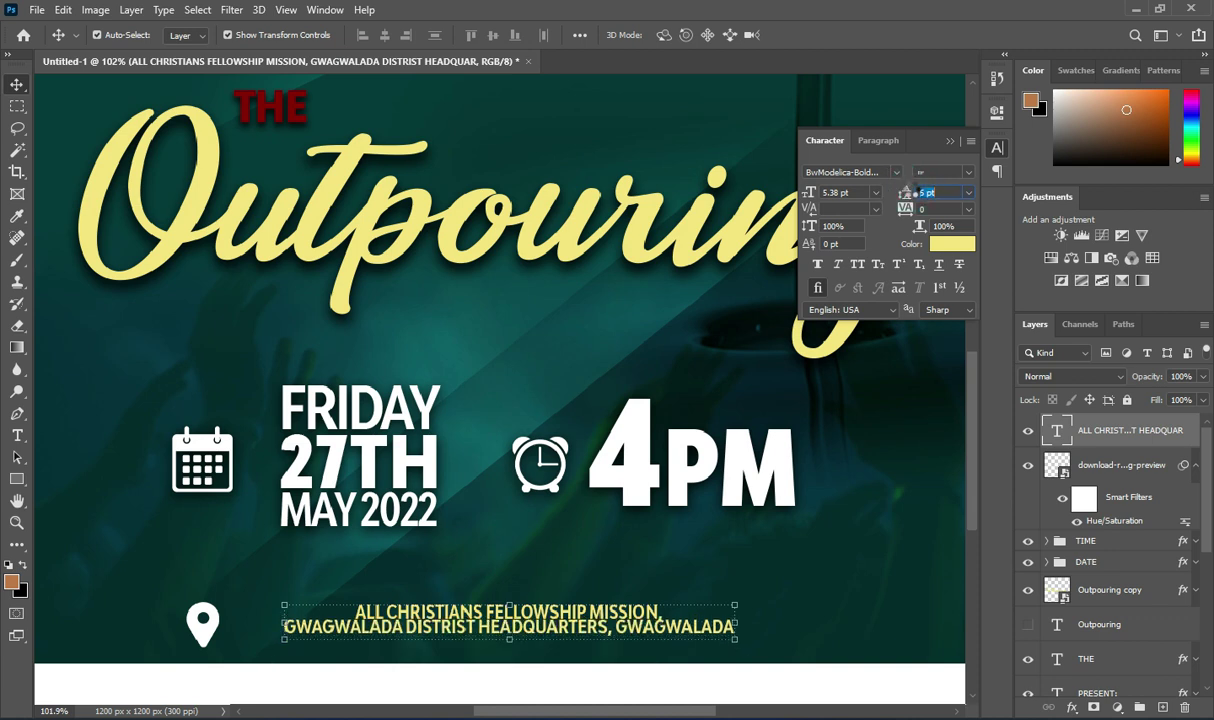
{"action": "key", "text": "Up"}
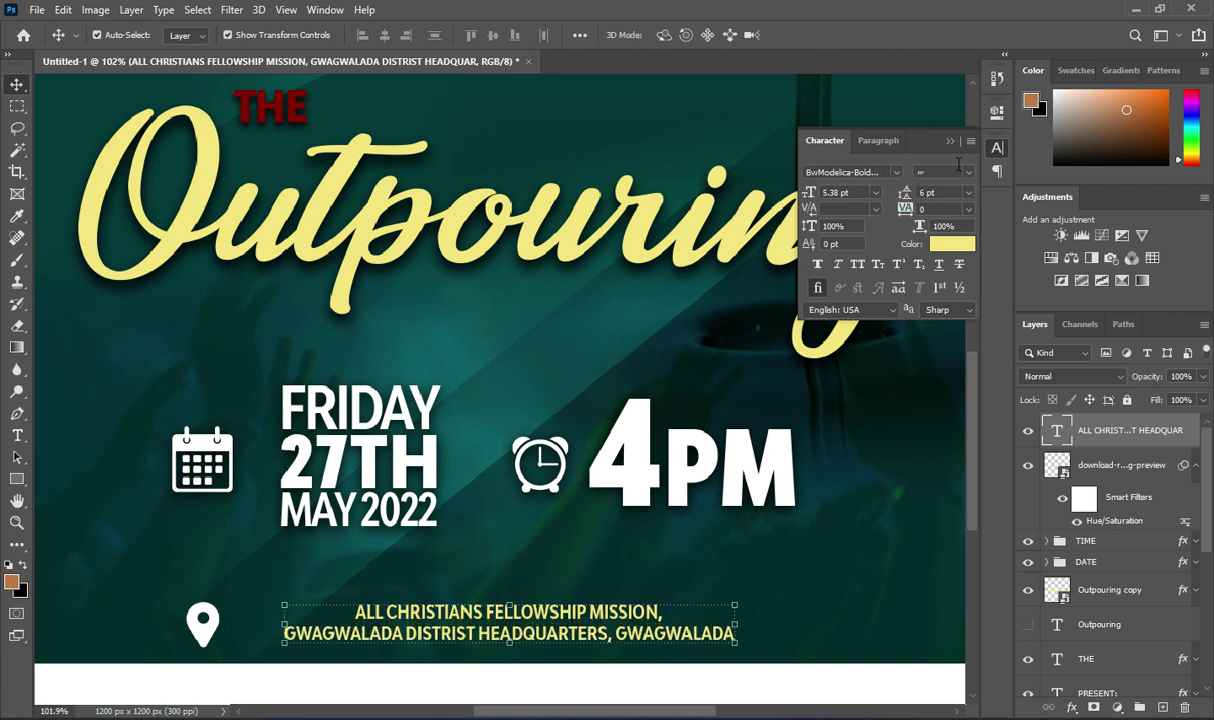
{"action": "left_click", "coordinate": [948, 143]}
- Scale the address to about 106%, shift it slightly left, and commit
{"action": "left_click_drag", "start_coordinate": [738, 627], "coordinate": [763, 627]}
{"action": "left_click_drag", "start_coordinate": [563, 638], "coordinate": [540, 638]}
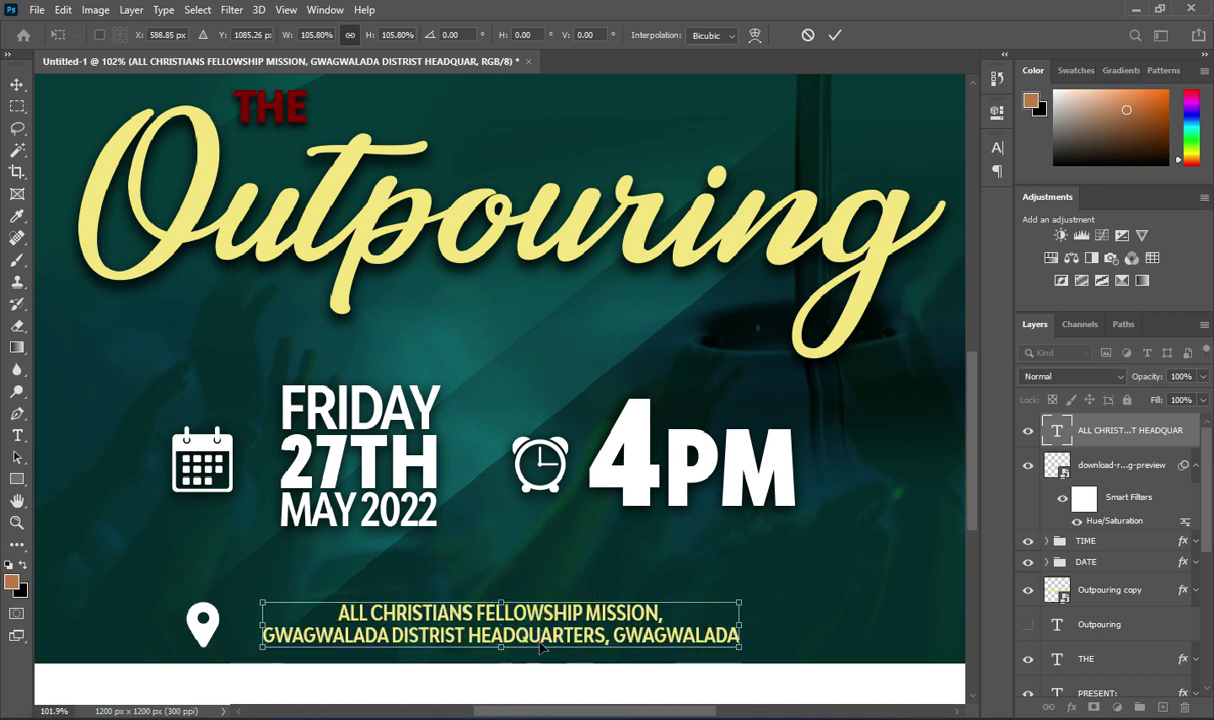
{"action": "left_click", "coordinate": [834, 35]}
- Collapse the image layer's filters and select layers Outpouring copy through ACFM YOUTH FELLOWSHIP
{"action": "scroll", "coordinate": [523, 355], "scroll_direction": "down", "scroll_amount": 4}
{"action": "left_click", "coordinate": [790, 392]}
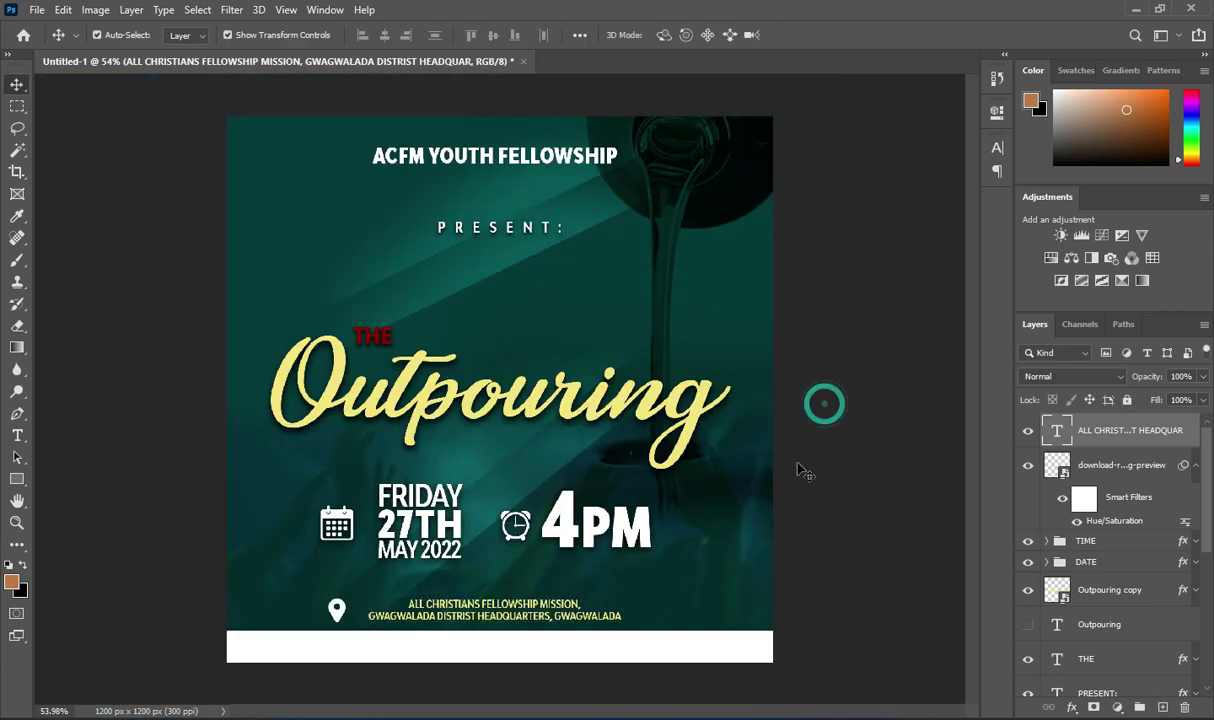
{"action": "scroll", "coordinate": [575, 530], "scroll_direction": "down", "scroll_amount": 1}
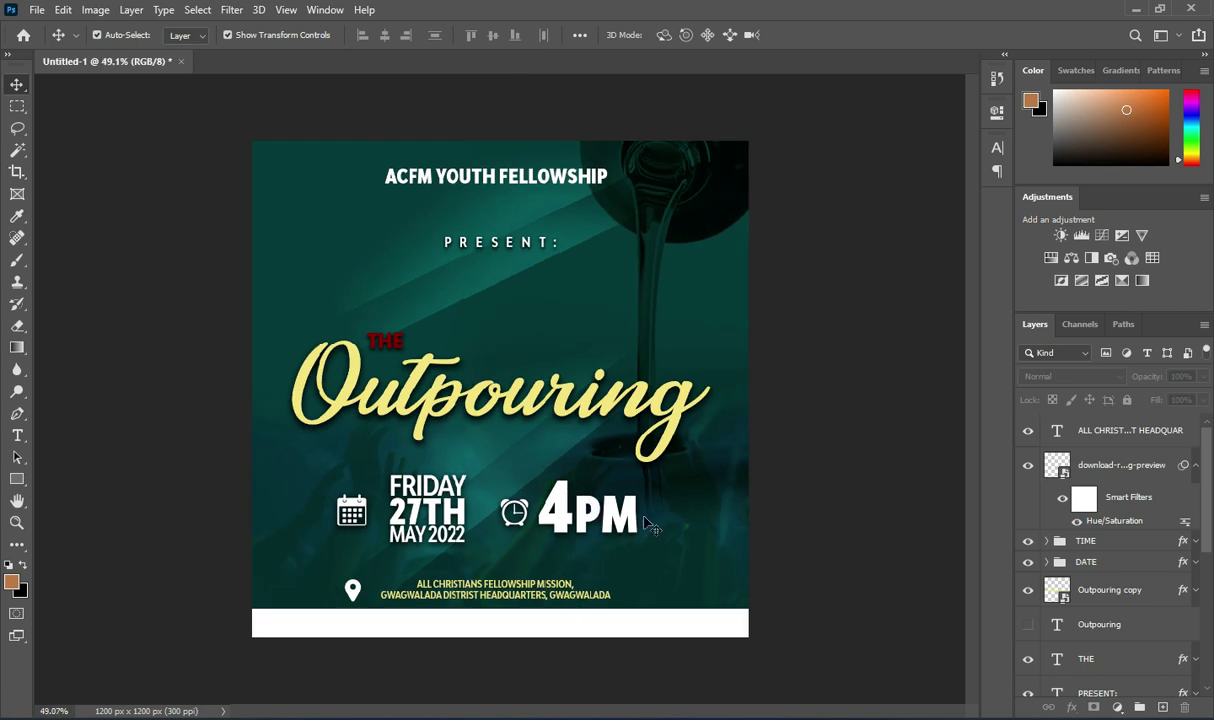
{"action": "scroll", "coordinate": [577, 304], "scroll_direction": "down", "scroll_amount": 1}
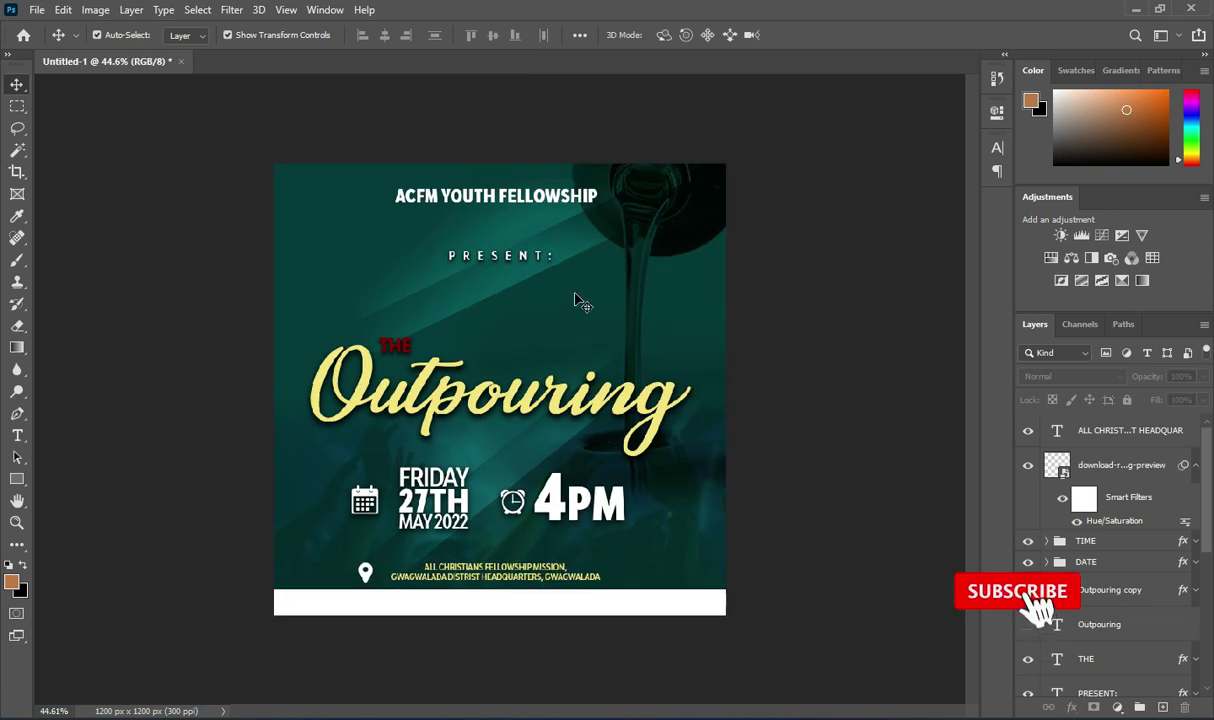
{"action": "scroll", "coordinate": [541, 339], "scroll_direction": "up", "scroll_amount": 2}
{"action": "left_click", "coordinate": [540, 415]}
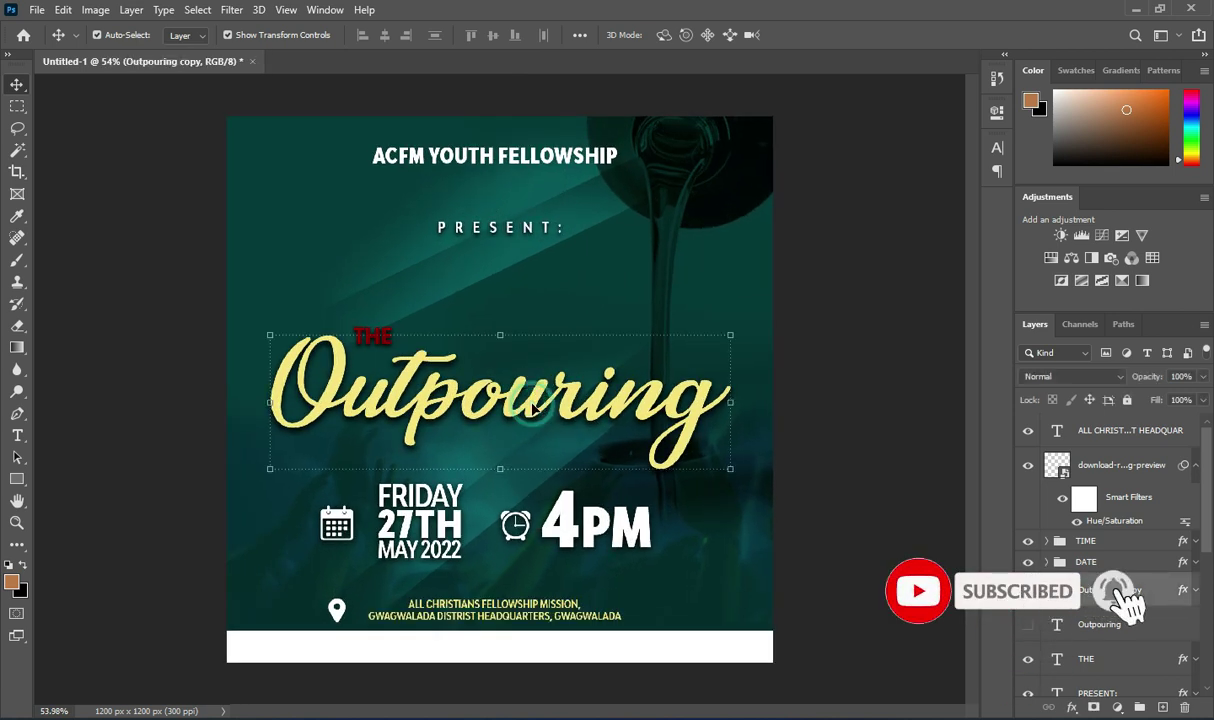
{"action": "left_click", "coordinate": [914, 268]}
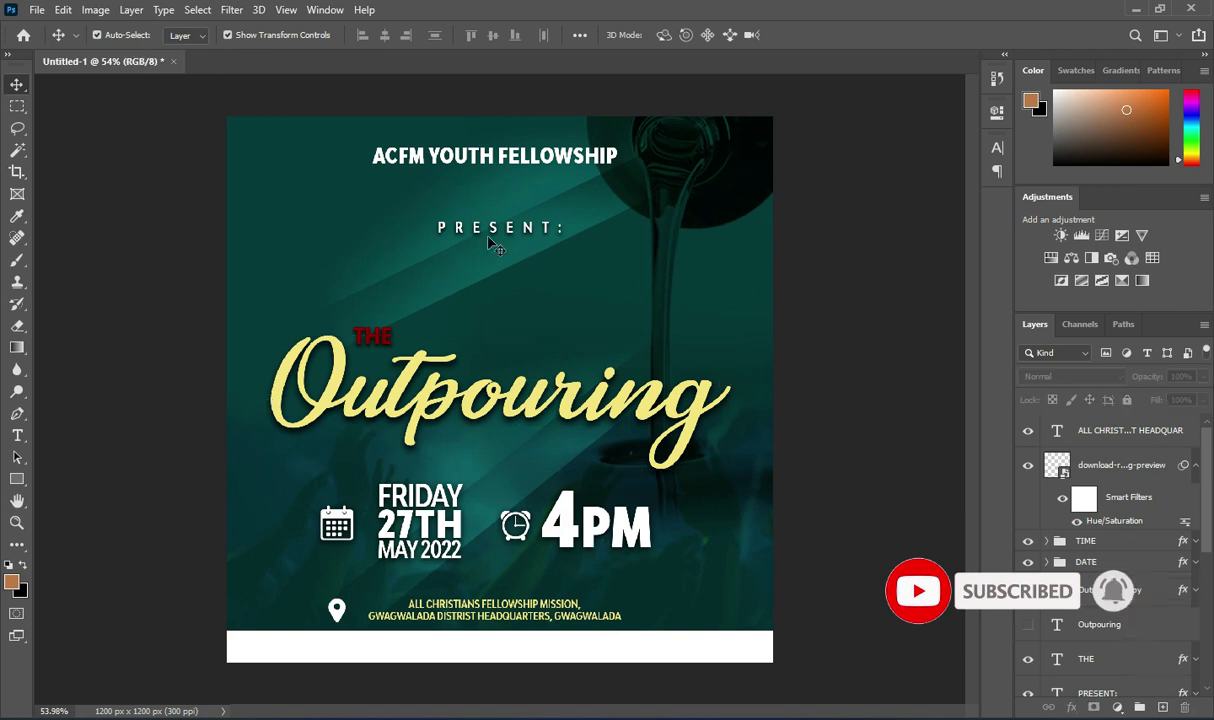
{"action": "scroll", "coordinate": [490, 238], "scroll_direction": "up", "scroll_amount": 2}
{"action": "scroll", "coordinate": [496, 228], "scroll_direction": "down", "scroll_amount": 1}
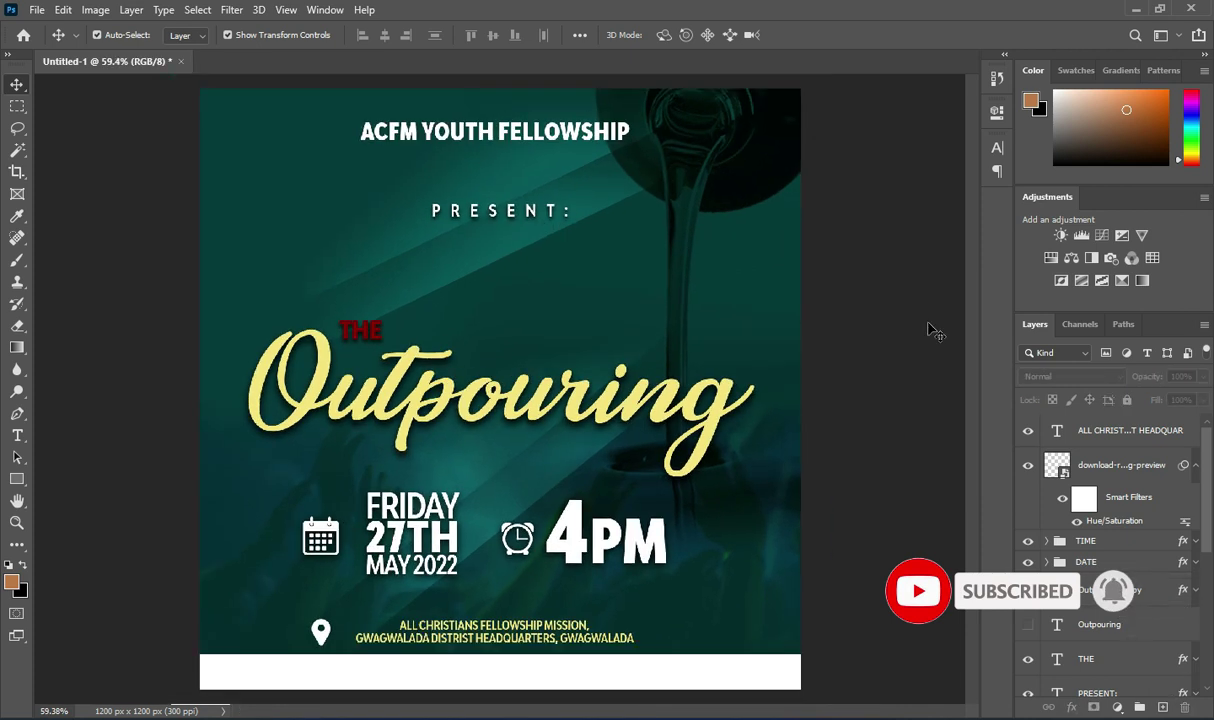
{"action": "left_click", "coordinate": [1195, 465]}
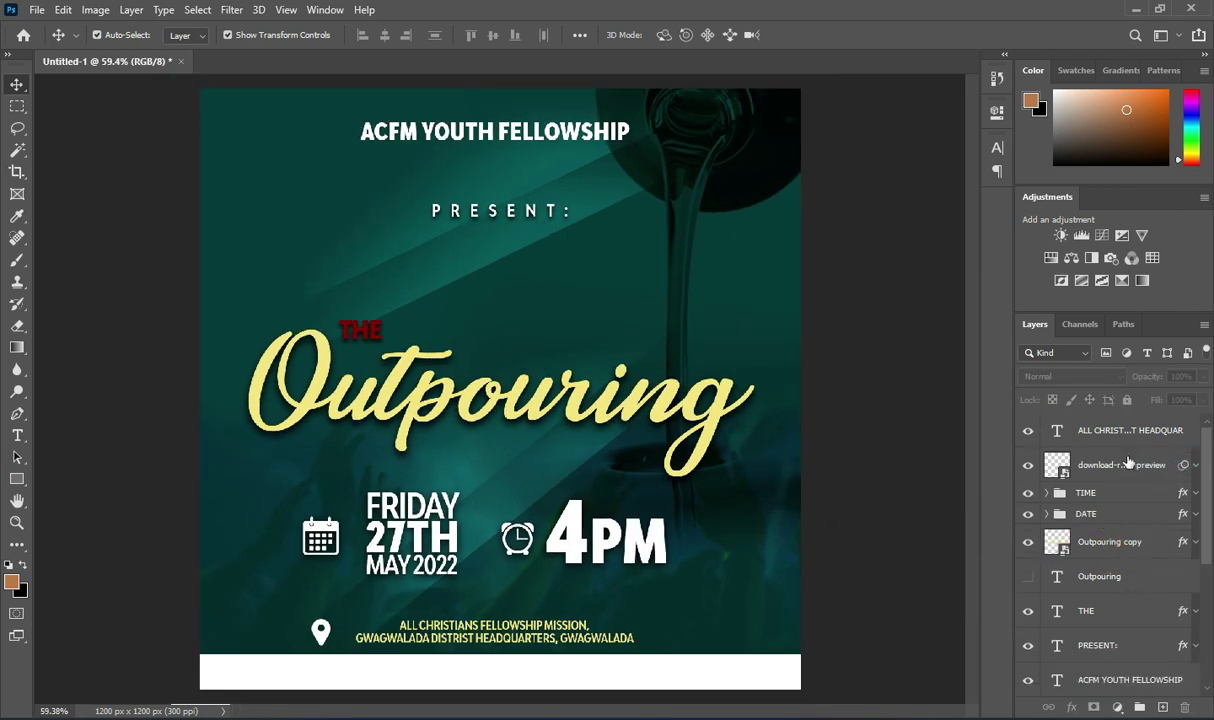
{"action": "left_click", "coordinate": [1118, 536]}
{"action": "scroll", "coordinate": [1136, 606], "scroll_direction": "down", "scroll_amount": 3}
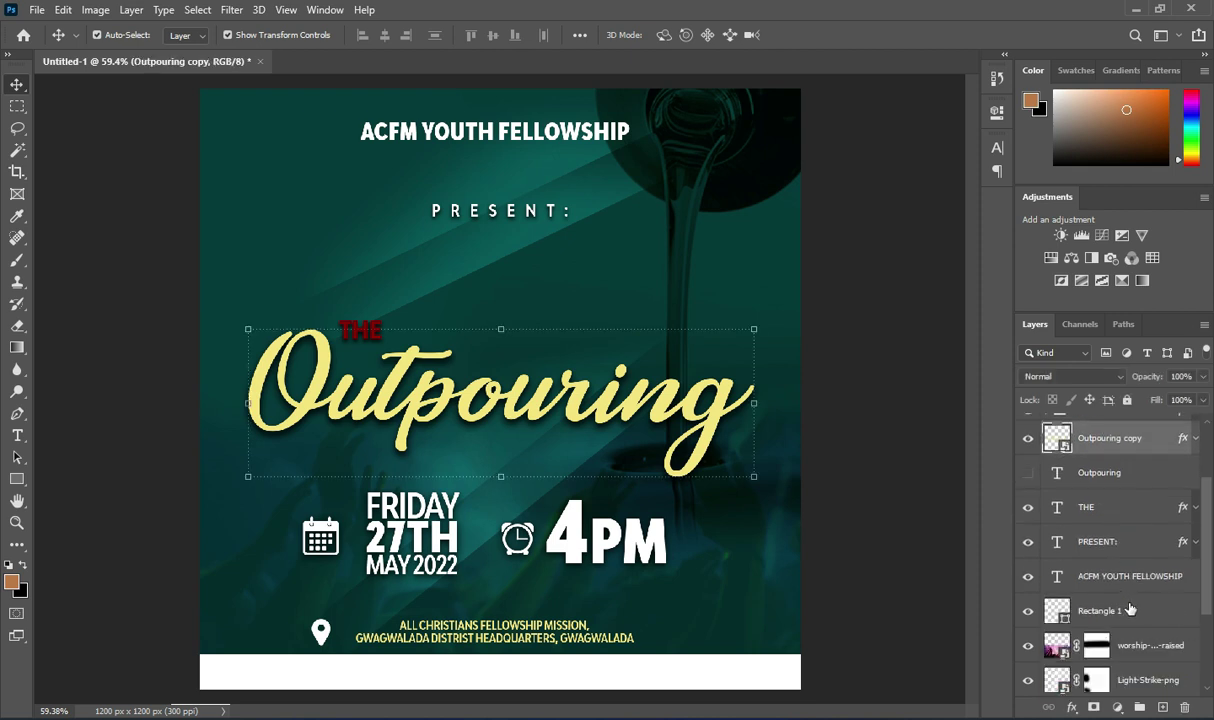
{"action": "left_click", "coordinate": [1111, 578], "text": "shift"}
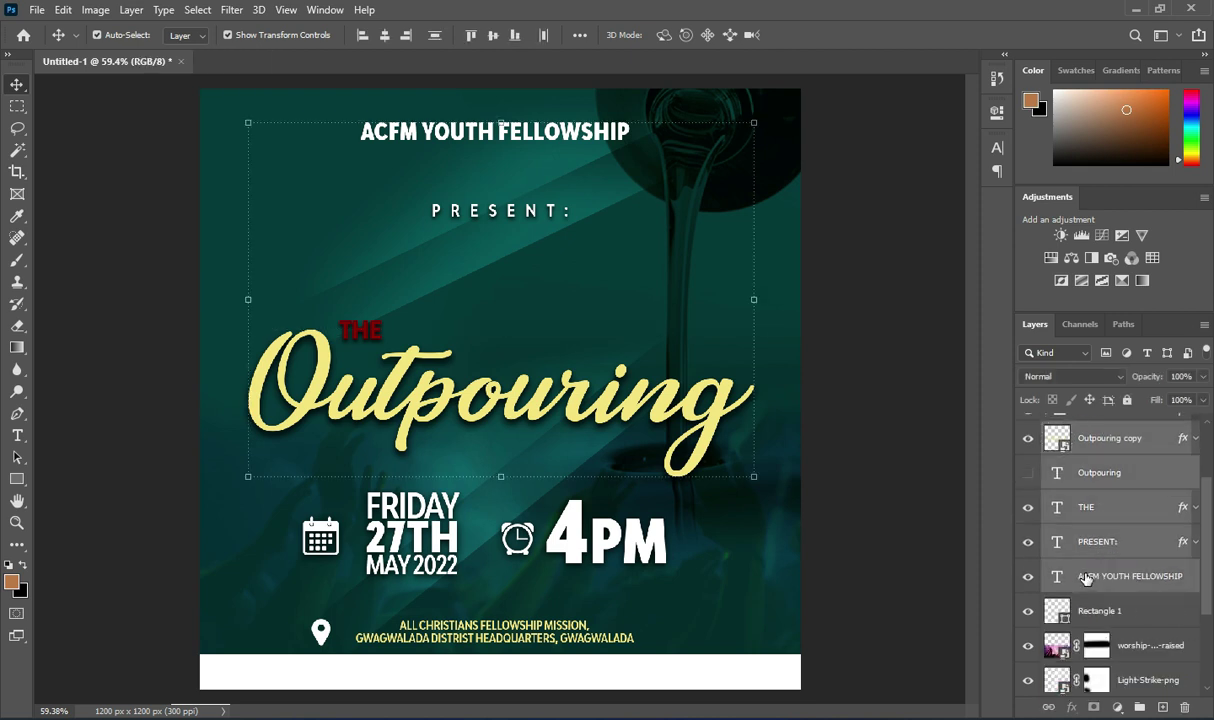
- Group the selected text layers and name the group TEXT
{"action": "key", "text": "ctrl+g"}
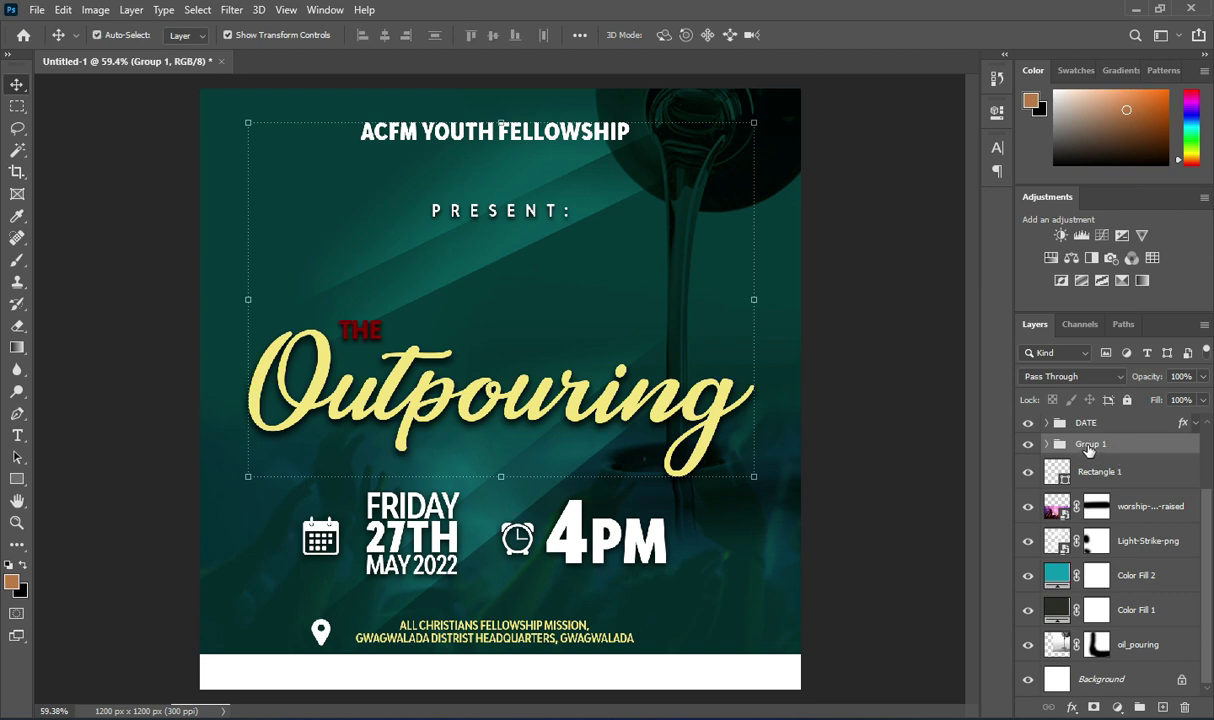
{"action": "double_click", "coordinate": [1089, 446]}
{"action": "type", "text": "TEXT"}
{"action": "key", "text": "Return"}
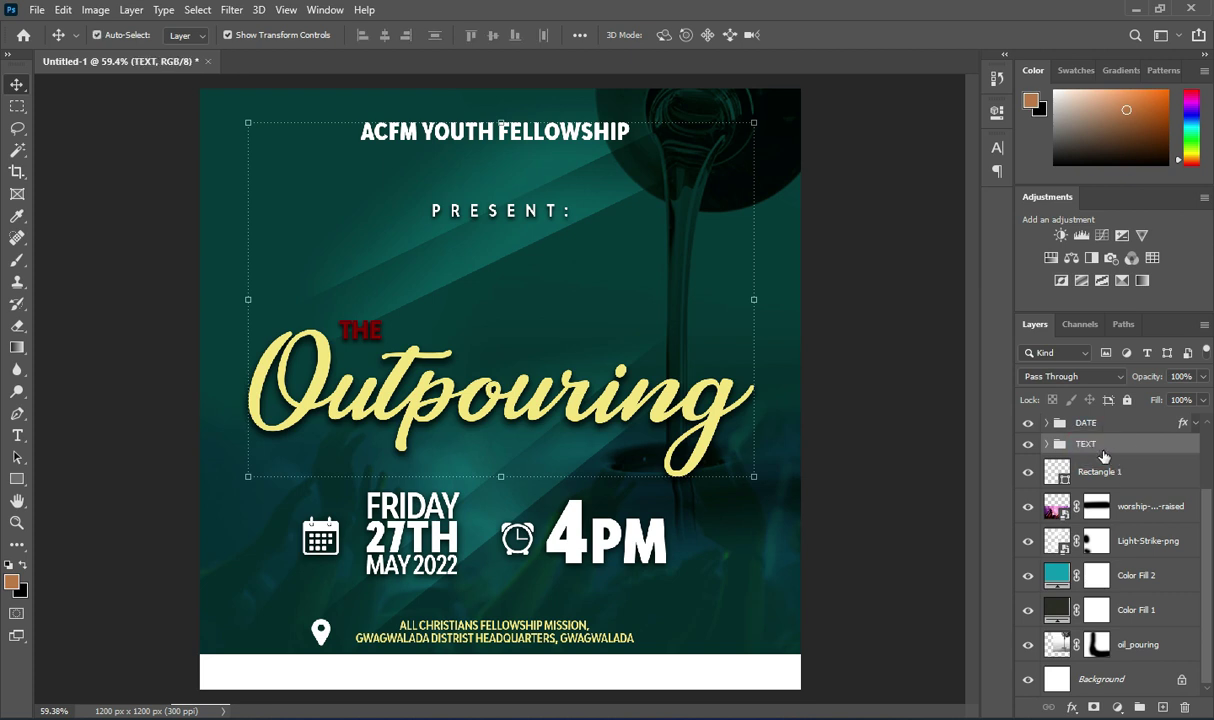
- Group Rectangle 1 through oil_pouring as a background group named BG
{"action": "left_click", "coordinate": [1113, 472]}
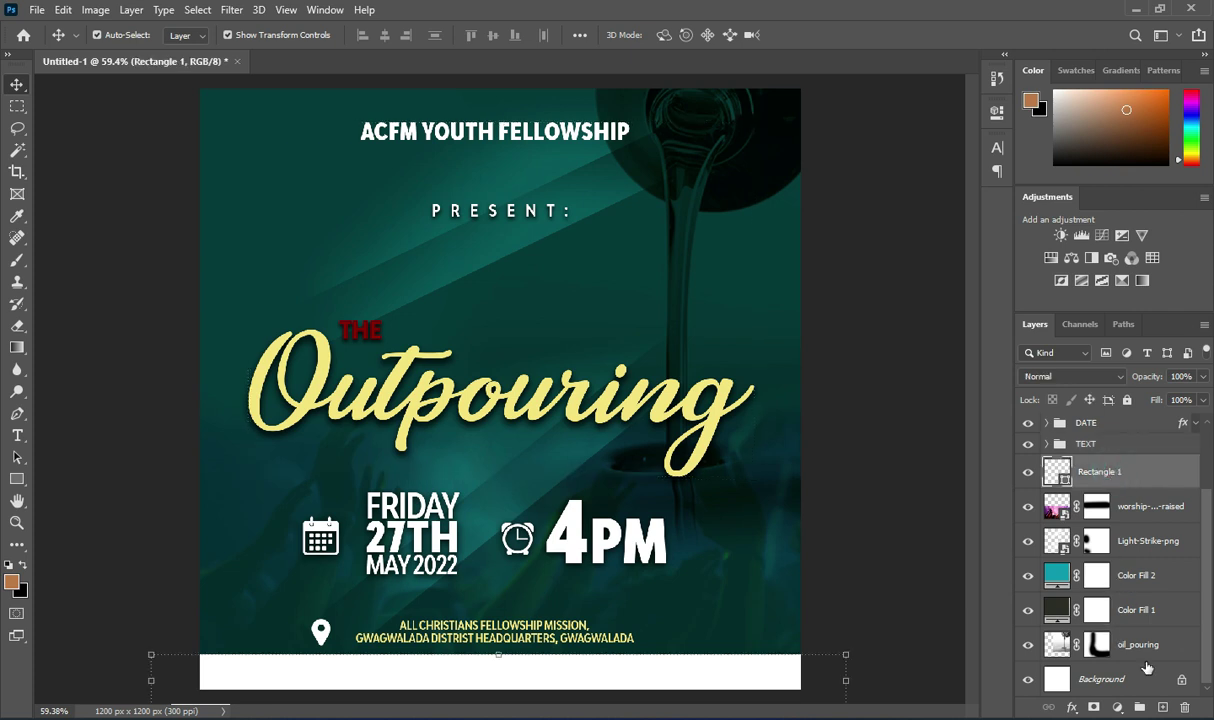
{"action": "left_click", "coordinate": [1142, 652], "text": "shift"}
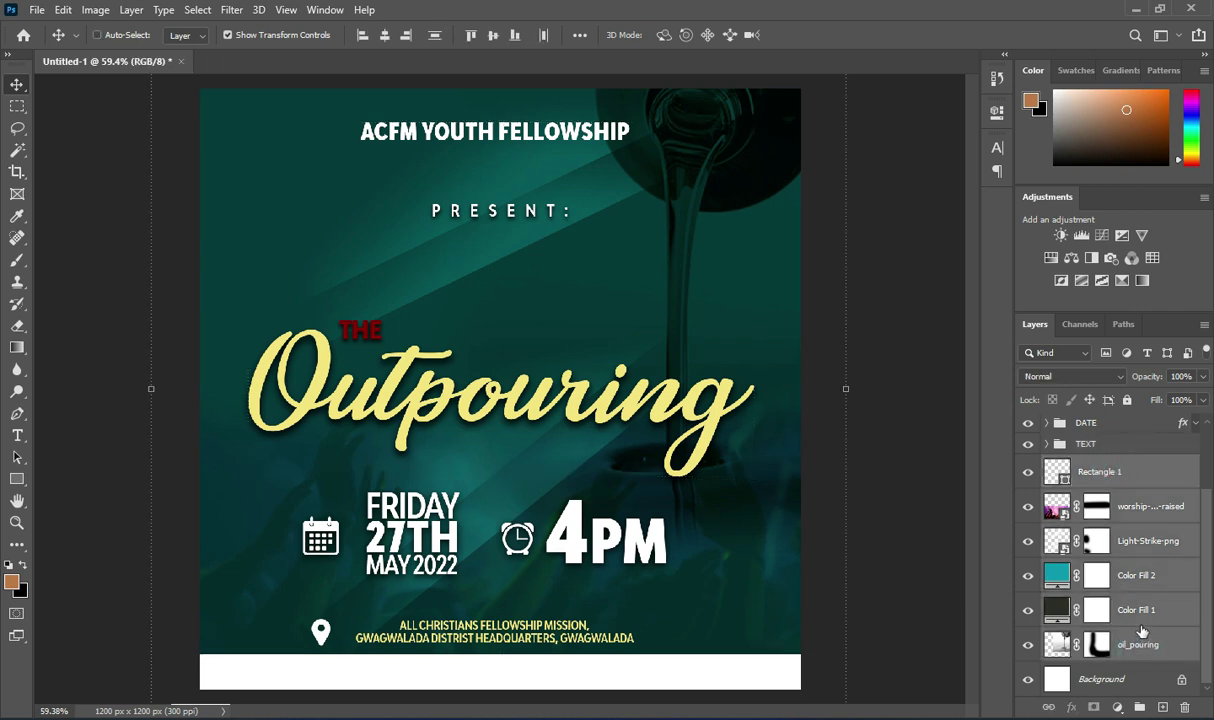
{"action": "key", "text": "ctrl+g"}
{"action": "double_click", "coordinate": [1090, 557]}
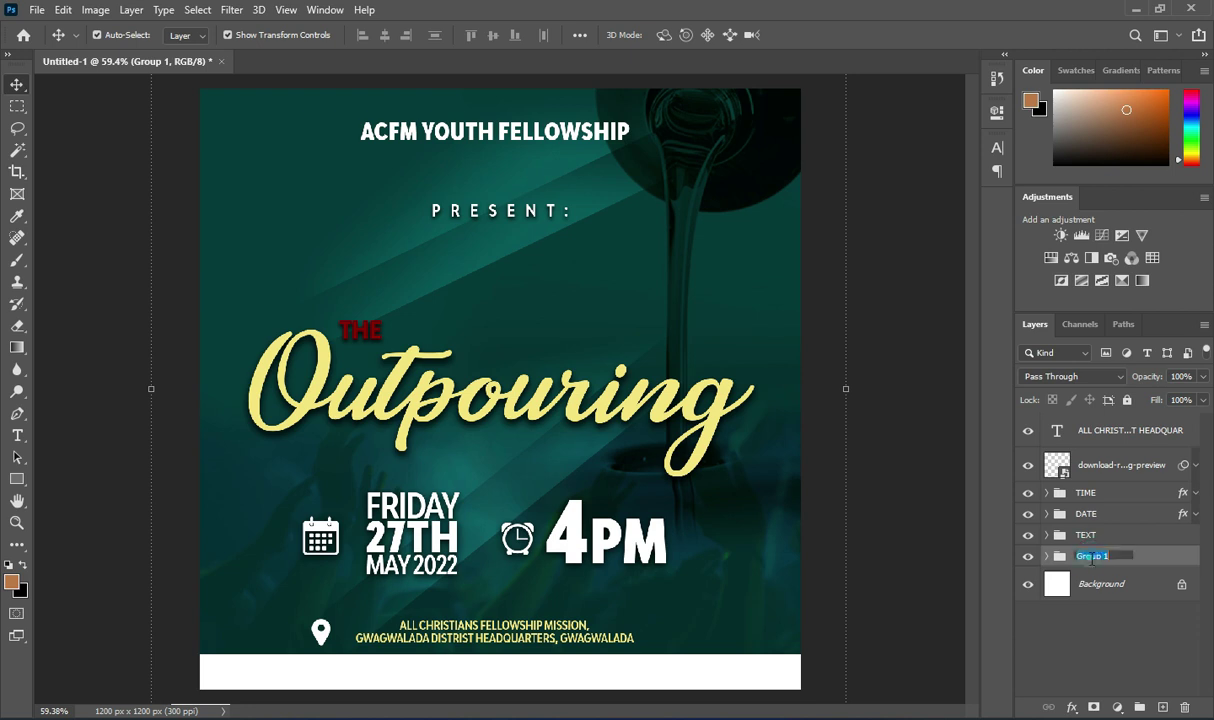
{"action": "type", "text": "BG"}
{"action": "key", "text": "Return"}
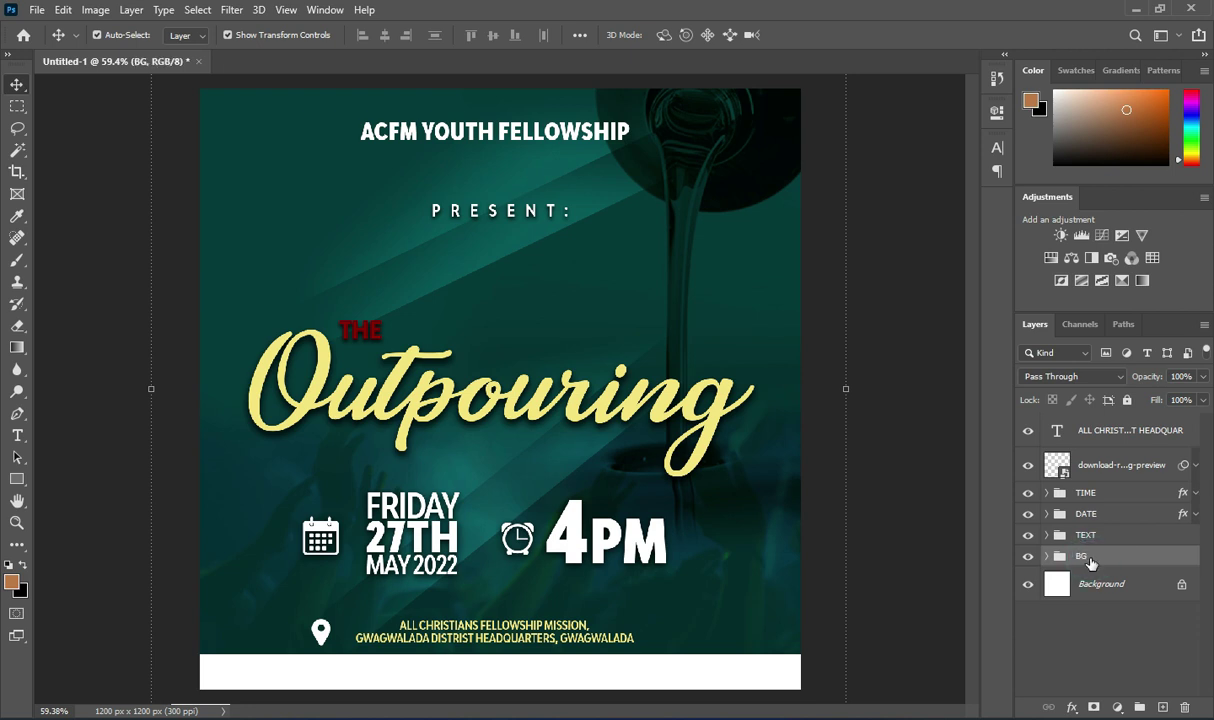
- Group the address text with the pin icon and name it LOCATION\
{"action": "left_click", "coordinate": [1110, 430]}
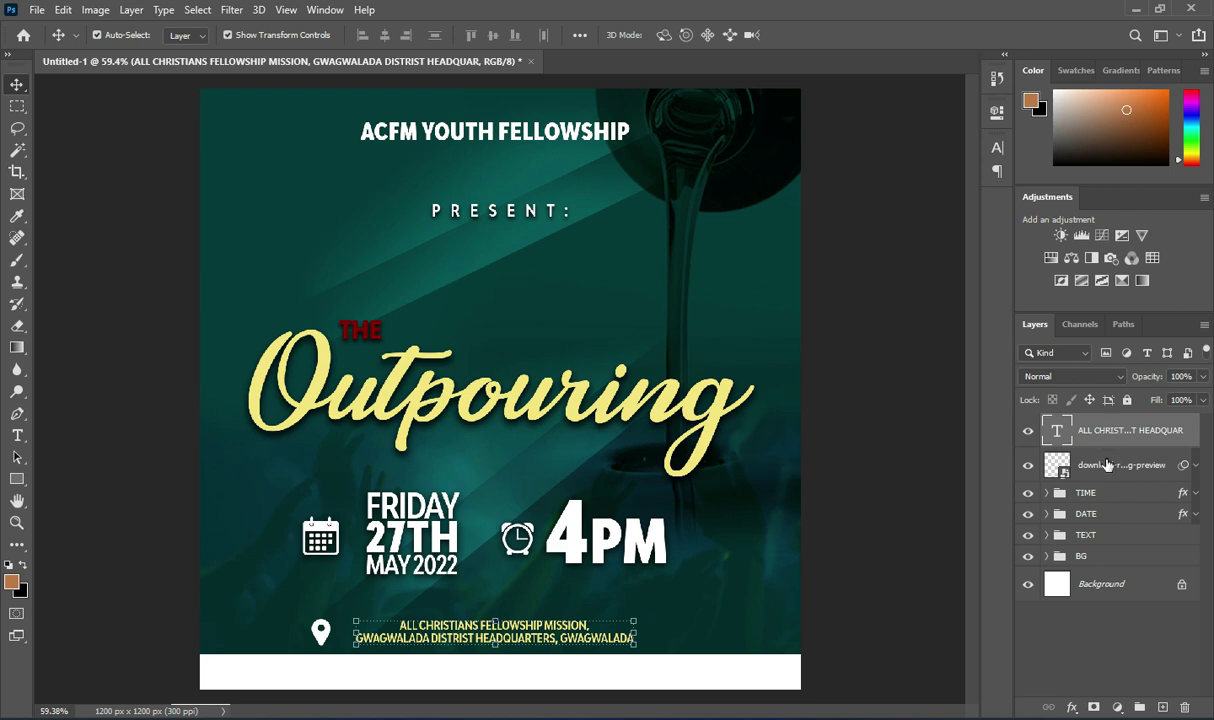
{"action": "left_click", "coordinate": [1107, 464], "text": "ctrl"}
{"action": "key", "text": "ctrl+g"}
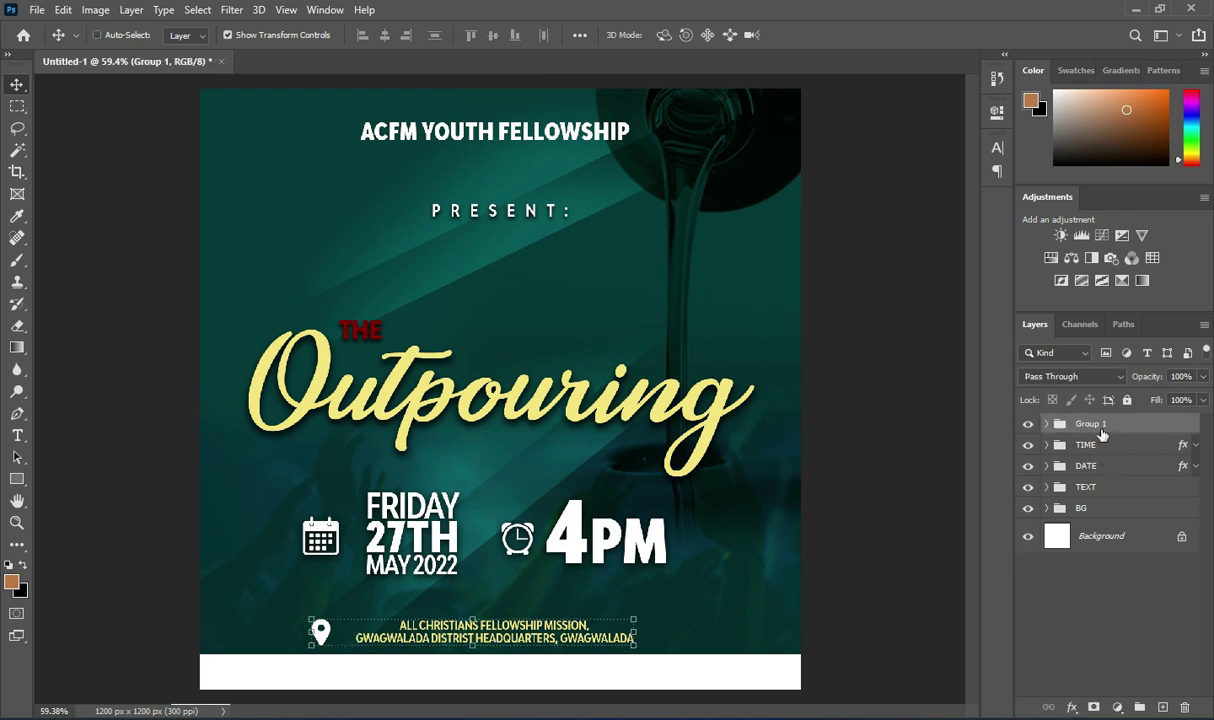
{"action": "double_click", "coordinate": [1090, 424]}
{"action": "type", "text": "LOCATION\\"}
{"action": "key", "text": "Return"}
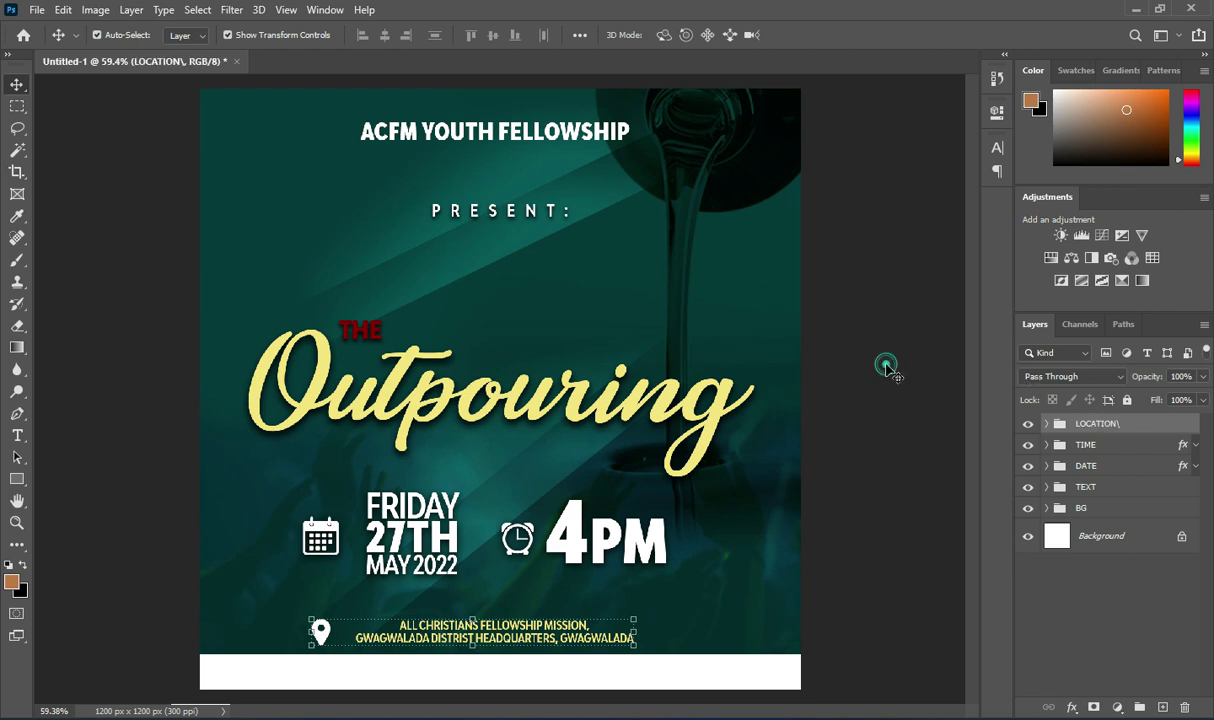
- Stamp a merged copy of all visible layers and launch Camera Raw Filter on it
{"action": "left_click", "coordinate": [821, 350]}
{"action": "scroll", "coordinate": [628, 255], "scroll_direction": "down", "scroll_amount": 1}
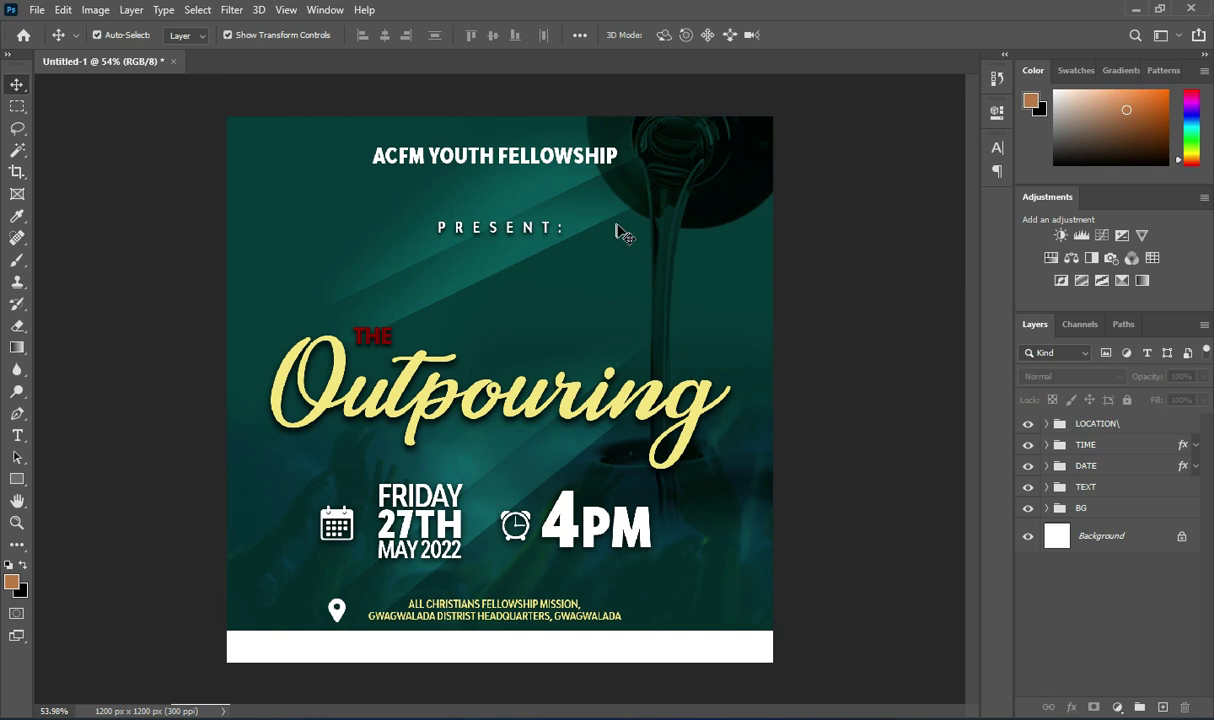
{"action": "scroll", "coordinate": [612, 230], "scroll_direction": "down", "scroll_amount": 2}
{"action": "scroll", "coordinate": [512, 220], "scroll_direction": "up", "scroll_amount": 2}
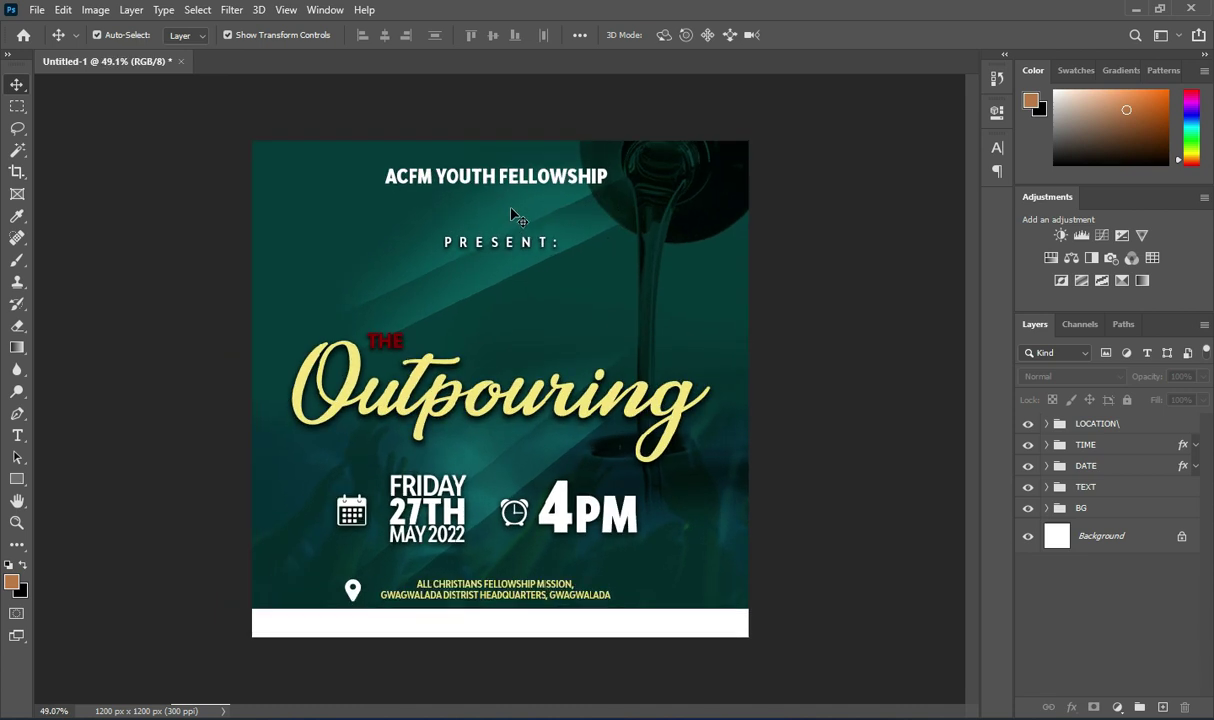
{"action": "scroll", "coordinate": [530, 214], "scroll_direction": "down", "scroll_amount": 1}
{"action": "scroll", "coordinate": [550, 441], "scroll_direction": "up", "scroll_amount": 1}
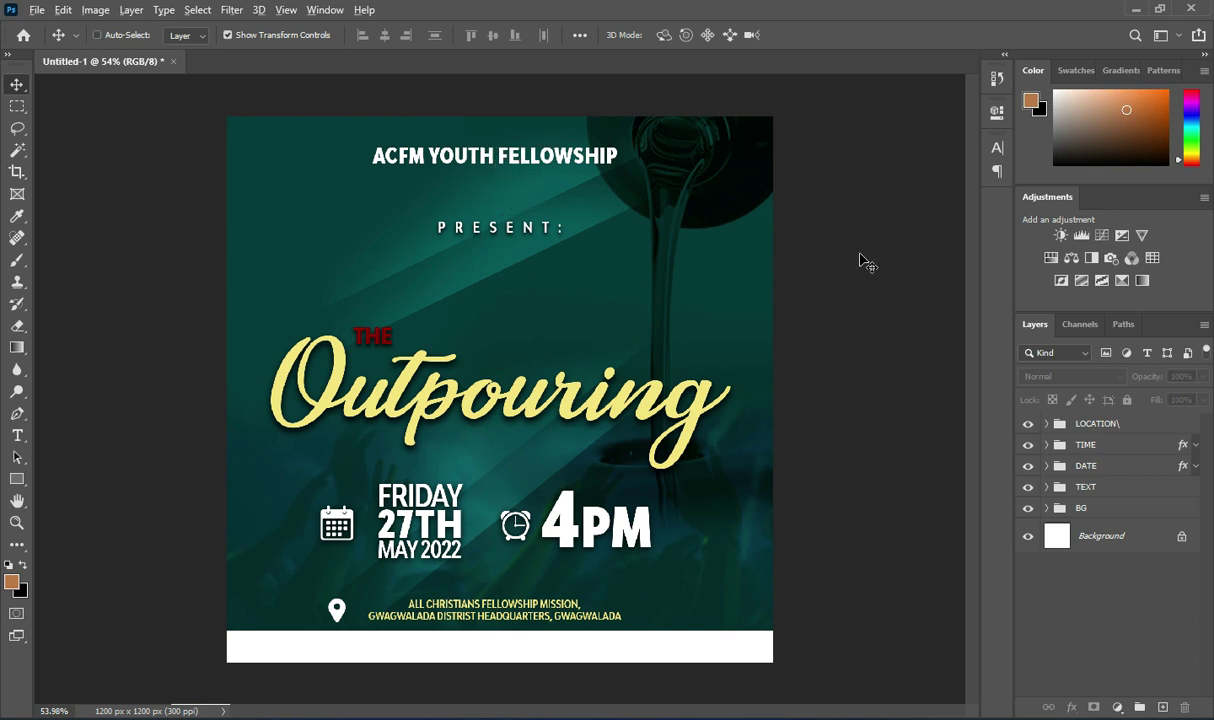
{"action": "key", "text": "ctrl+shift+alt+e"}
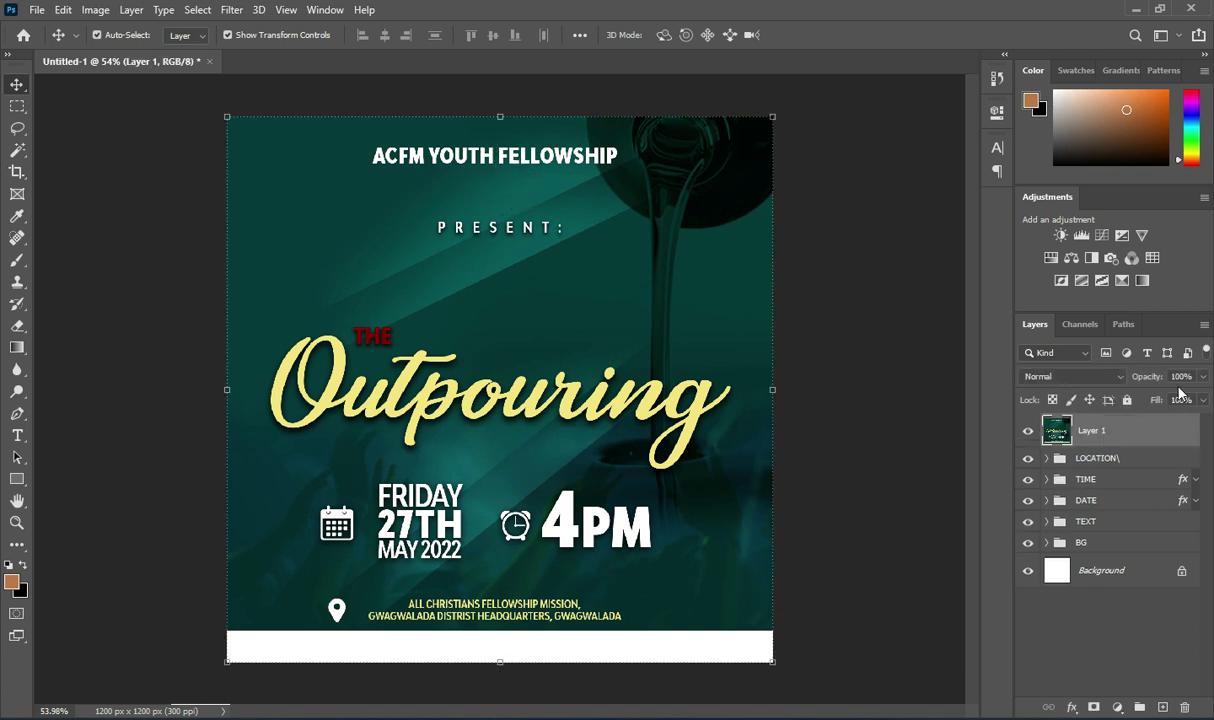
{"action": "left_click", "coordinate": [231, 10]}
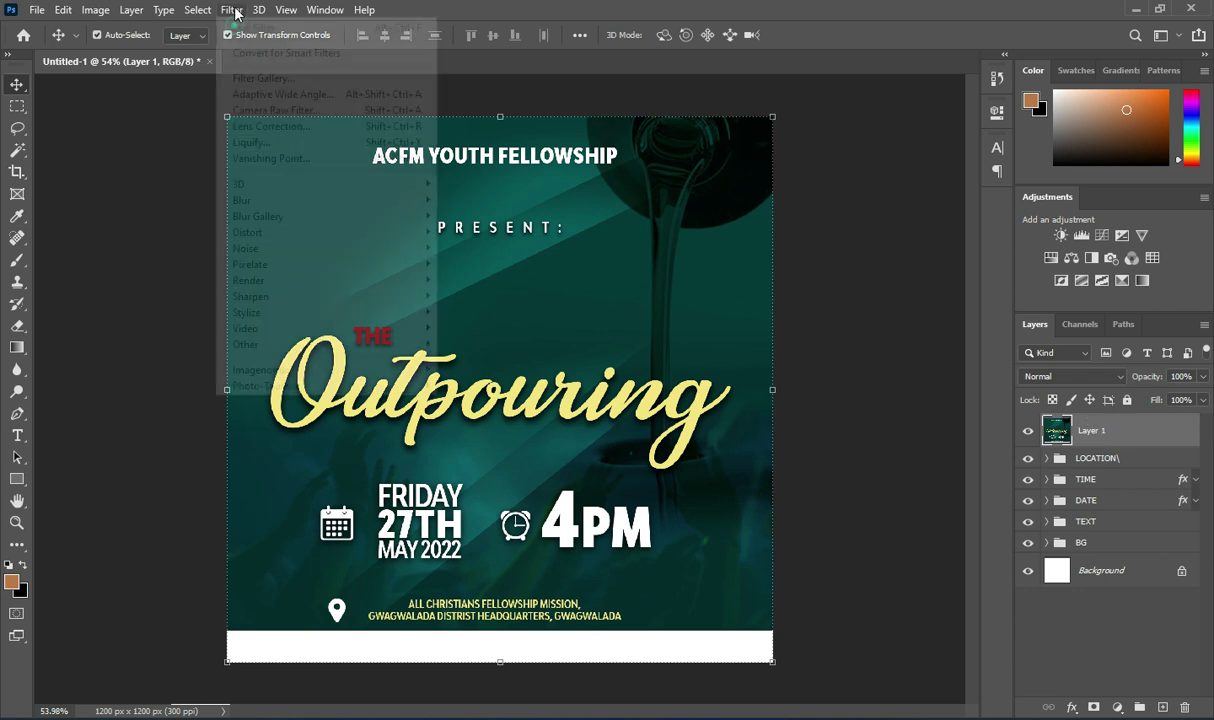
{"action": "left_click", "coordinate": [267, 110]}
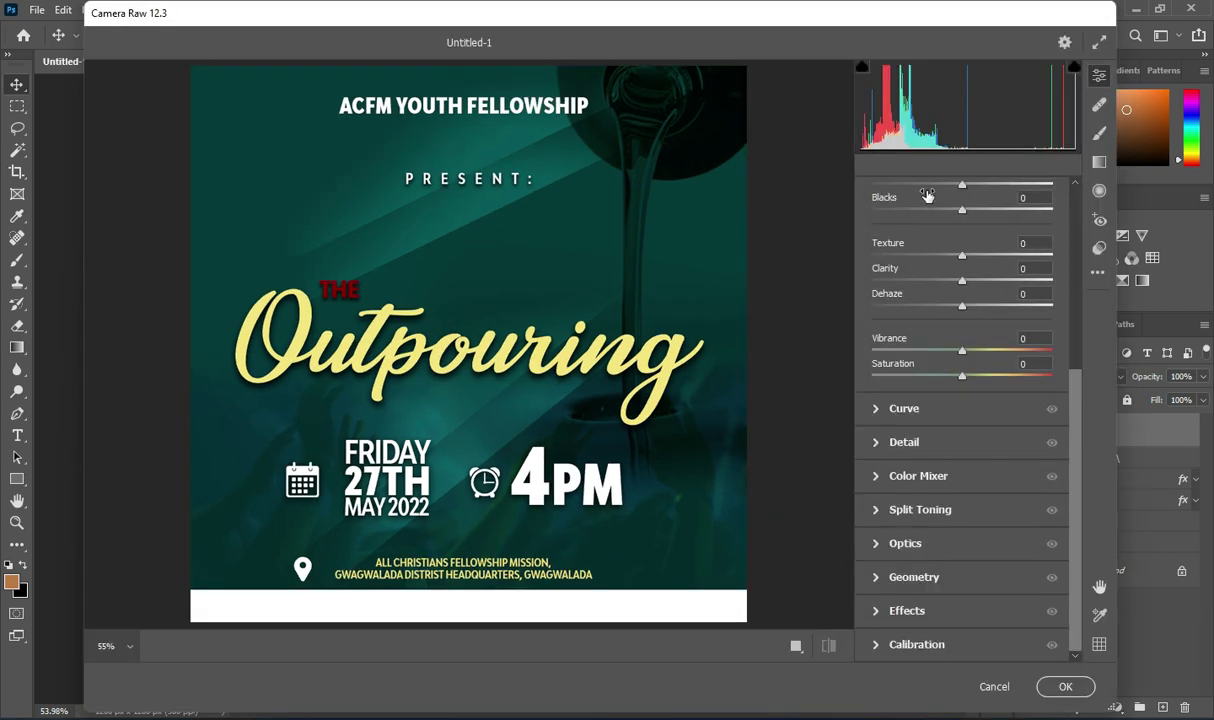
- Set temperature to -22, contrast +4, shadows -9, clarity +10 and dehaze +7
{"action": "scroll", "coordinate": [1022, 267], "scroll_direction": "up", "scroll_amount": 3}
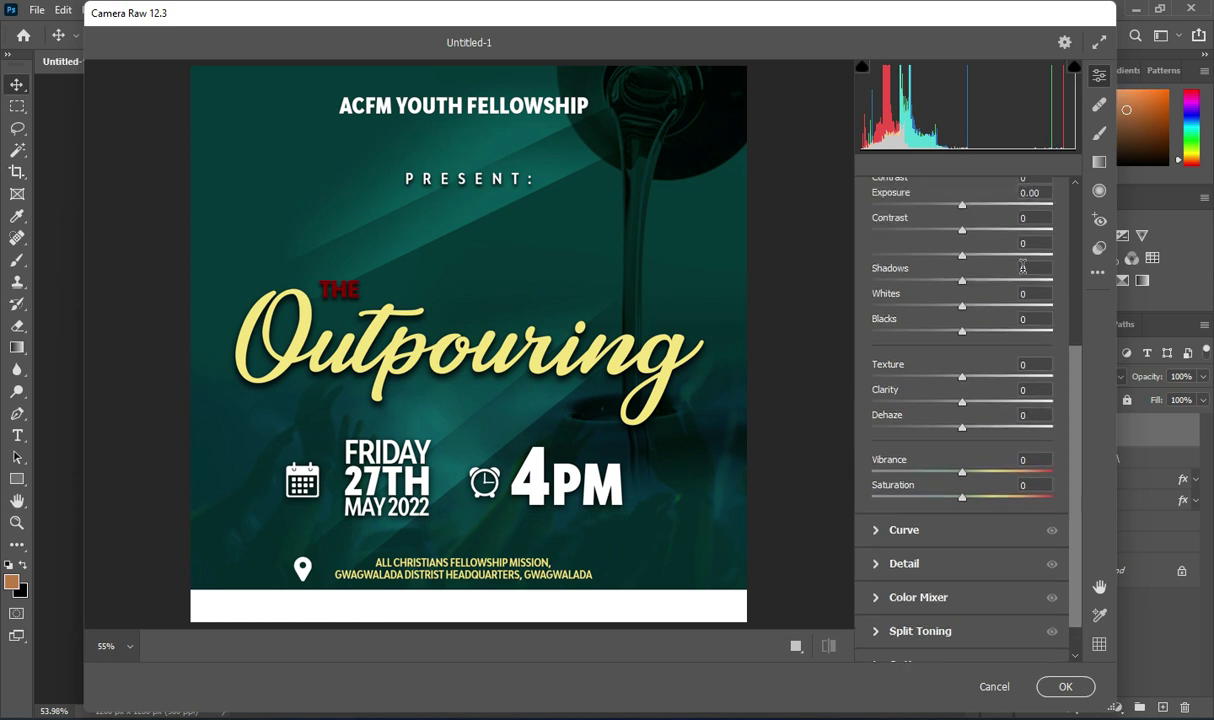
{"action": "scroll", "coordinate": [1022, 267], "scroll_direction": "up", "scroll_amount": 5}
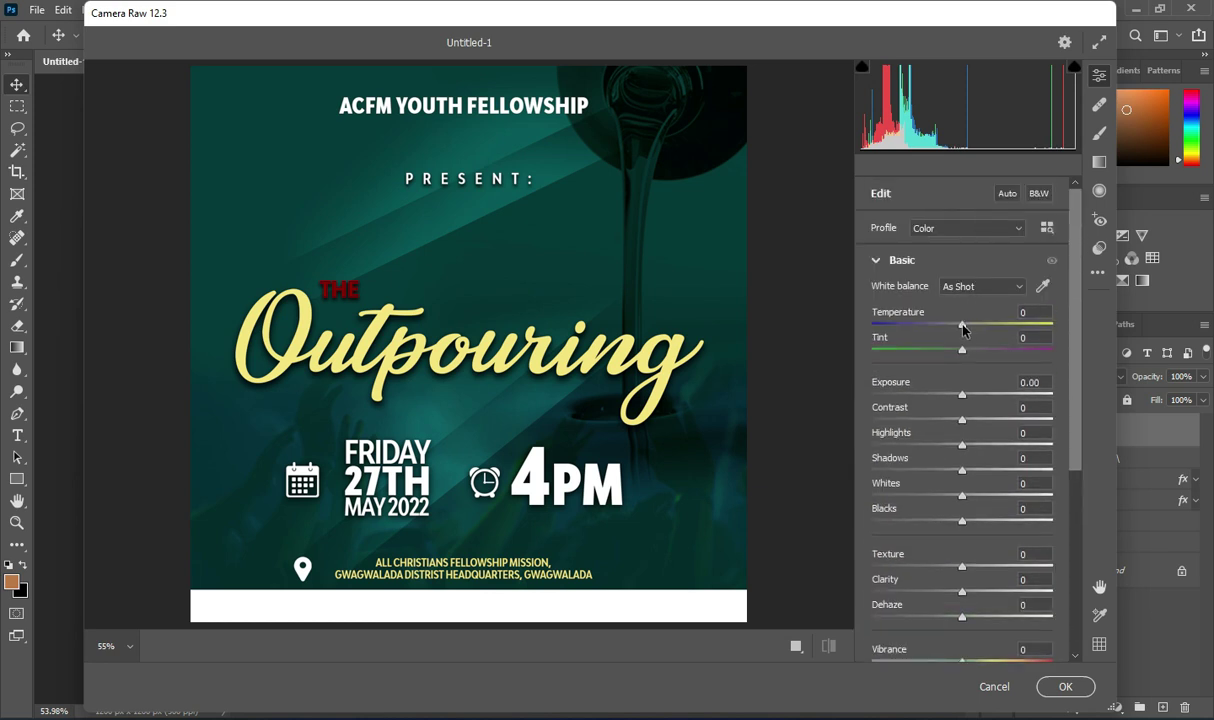
{"action": "mouse_move", "coordinate": [962, 326]}
{"action": "left_mouse_down"}
{"action": "mouse_move", "coordinate": [940, 328]}
{"action": "mouse_move", "coordinate": [946, 336]}
{"action": "left_mouse_up"}
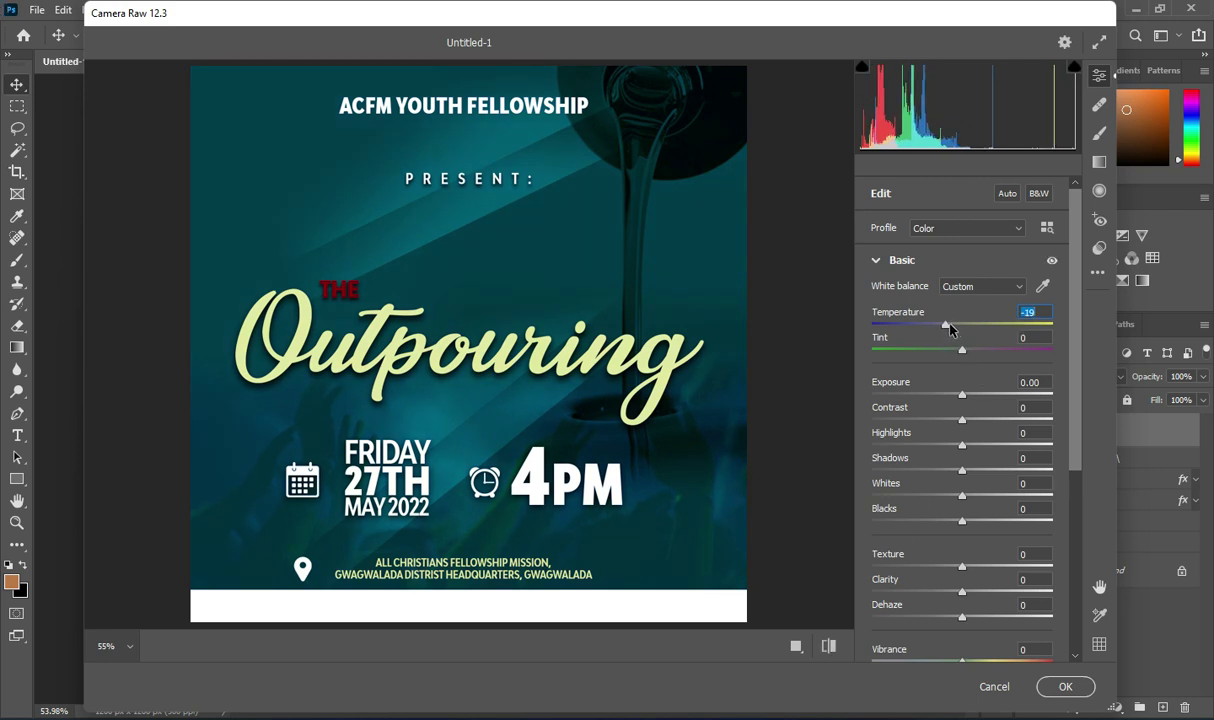
{"action": "left_click_drag", "start_coordinate": [948, 328], "coordinate": [980, 357]}
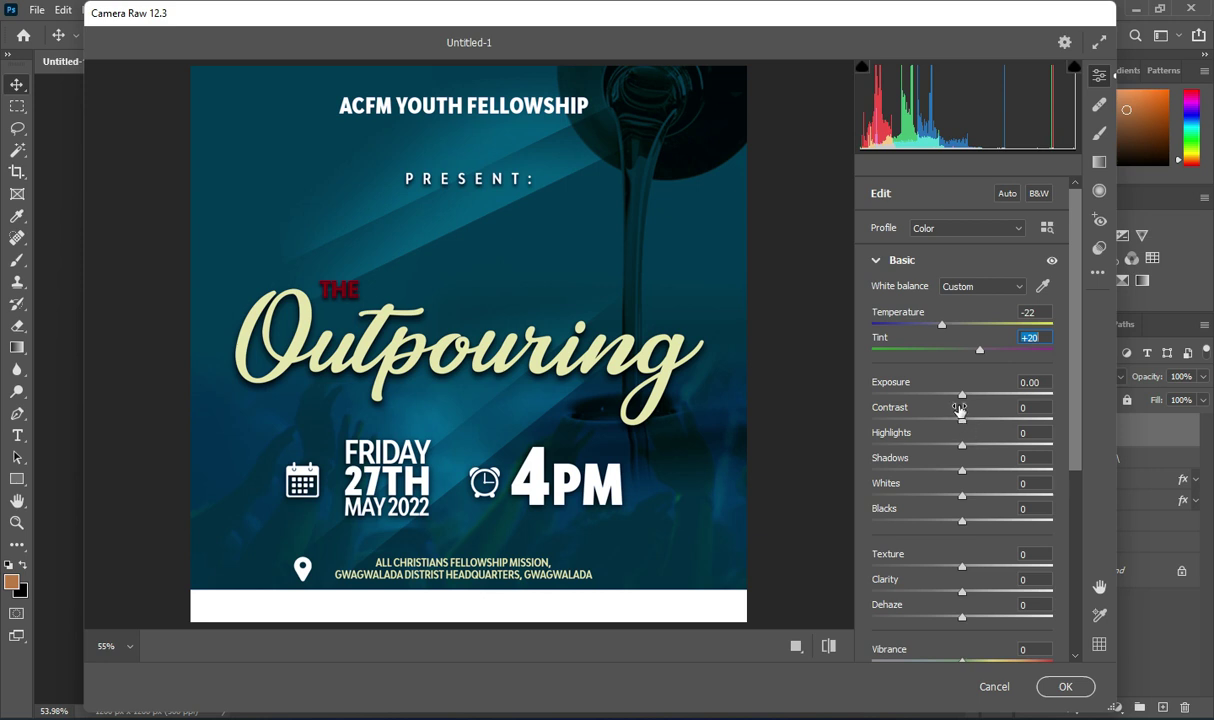
{"action": "mouse_move", "coordinate": [962, 424]}
{"action": "left_mouse_down"}
{"action": "mouse_move", "coordinate": [975, 425]}
{"action": "mouse_move", "coordinate": [952, 425]}
{"action": "mouse_move", "coordinate": [966, 425]}
{"action": "left_mouse_up"}
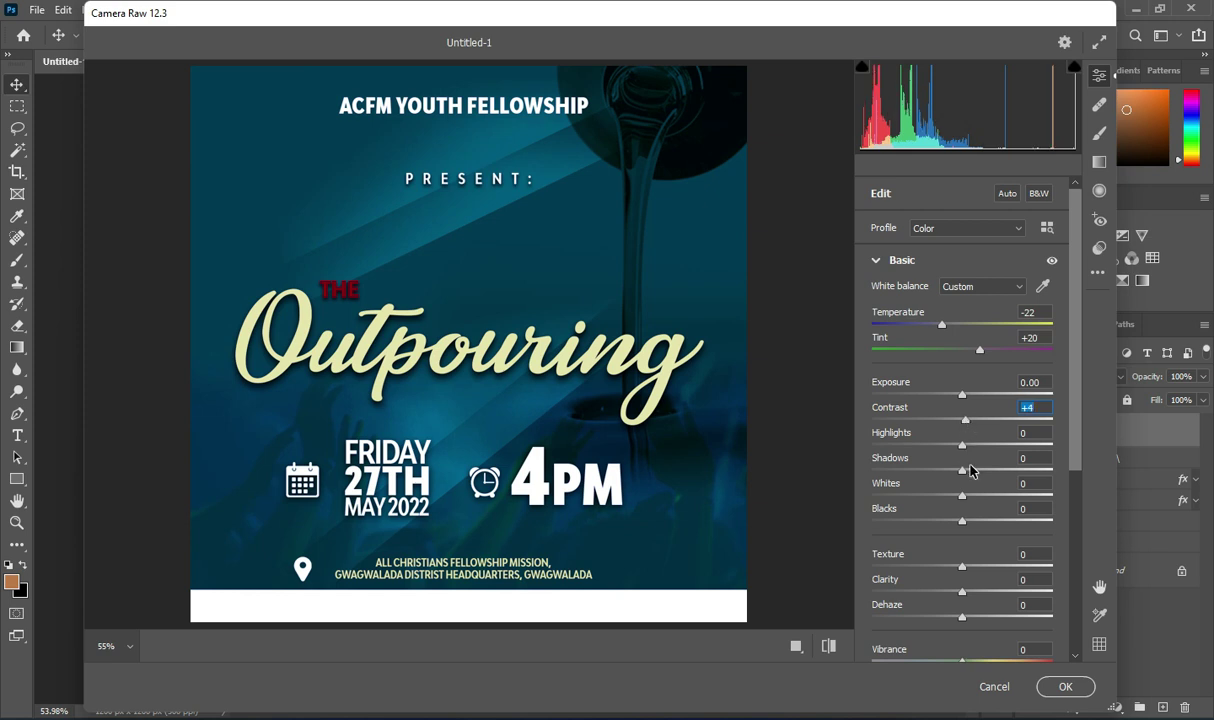
{"action": "left_click_drag", "start_coordinate": [960, 476], "coordinate": [952, 475]}
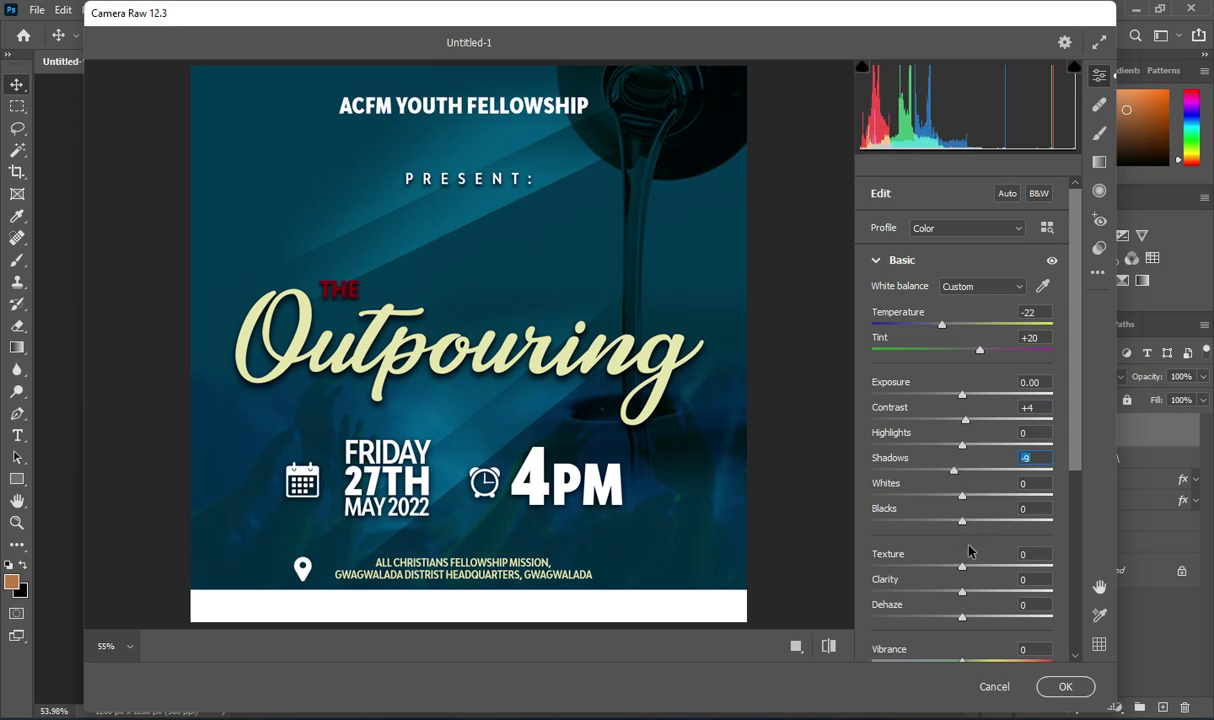
{"action": "left_click_drag", "start_coordinate": [958, 594], "coordinate": [971, 594]}
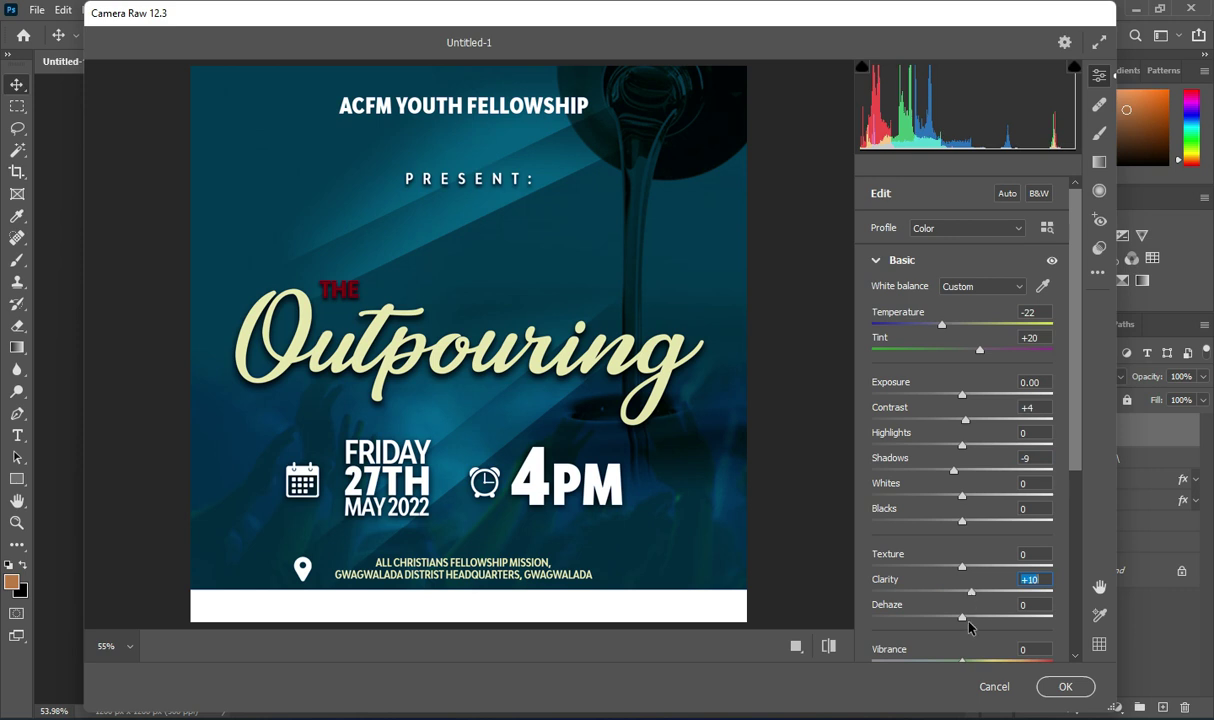
{"action": "left_click_drag", "start_coordinate": [962, 618], "coordinate": [968, 618]}
- Raise vibrance to +10, lower saturation to -18, and apply the Camera Raw grade
{"action": "scroll", "coordinate": [972, 590], "scroll_direction": "down", "scroll_amount": 3}
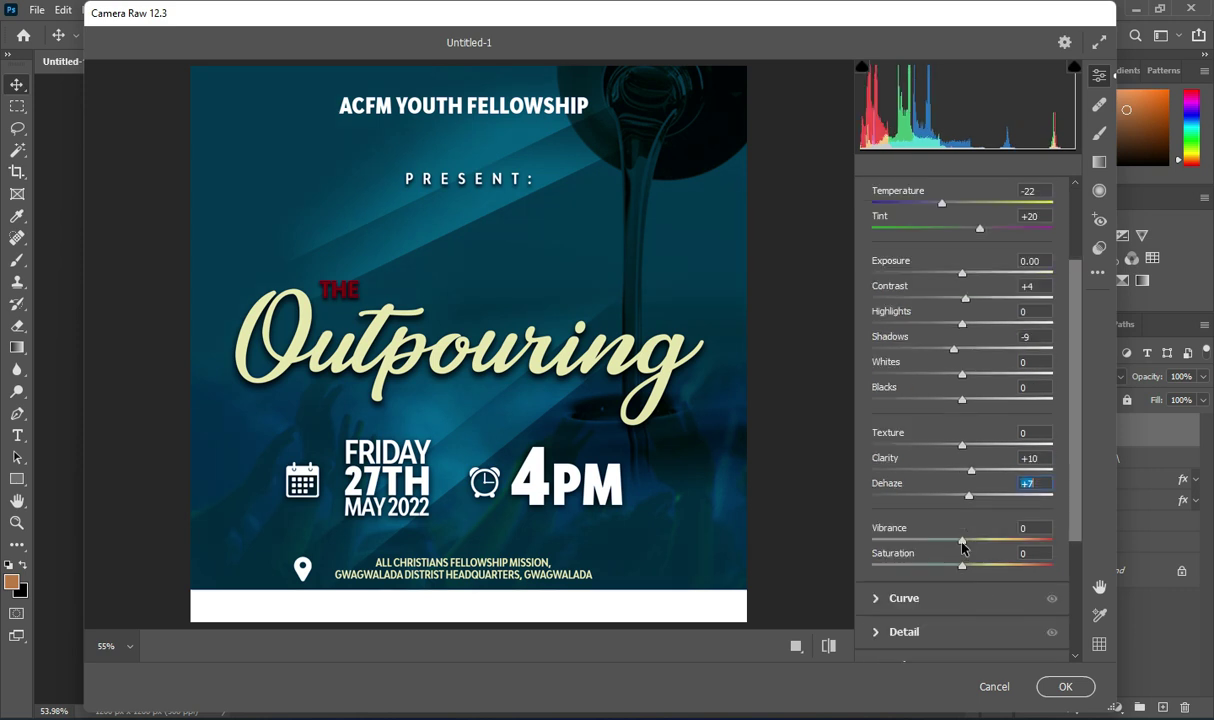
{"action": "left_click_drag", "start_coordinate": [962, 545], "coordinate": [971, 545]}
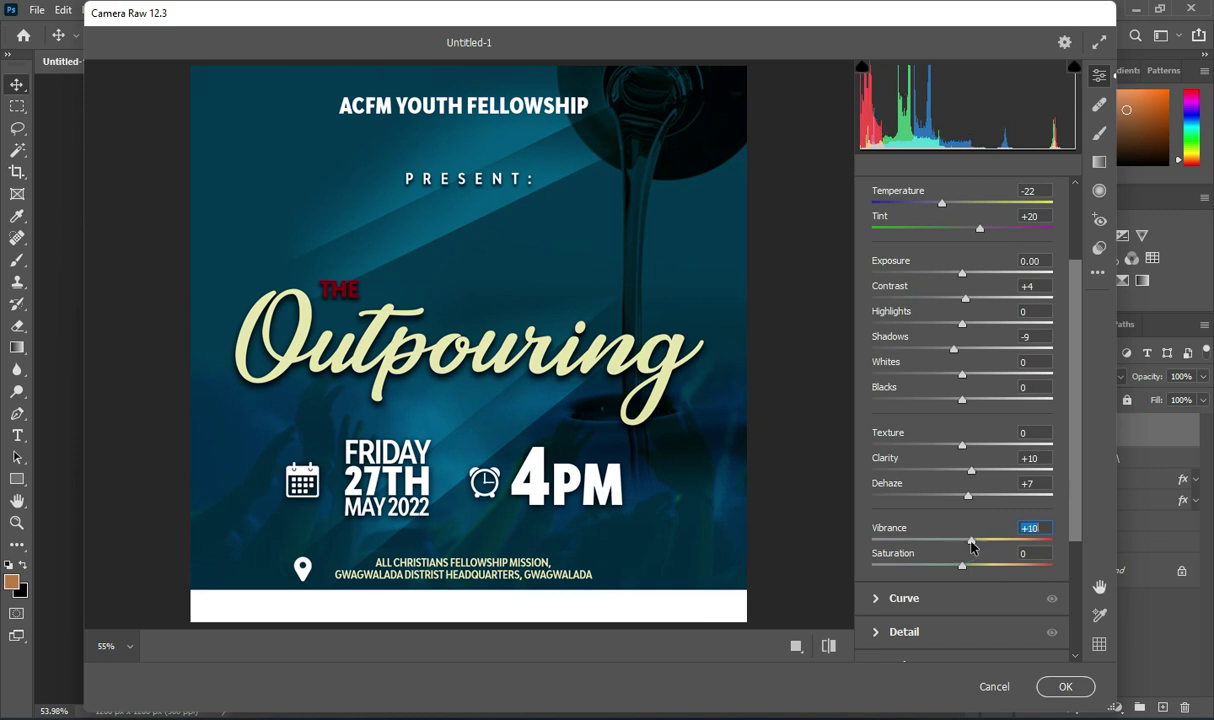
{"action": "left_click_drag", "start_coordinate": [963, 569], "coordinate": [949, 570]}
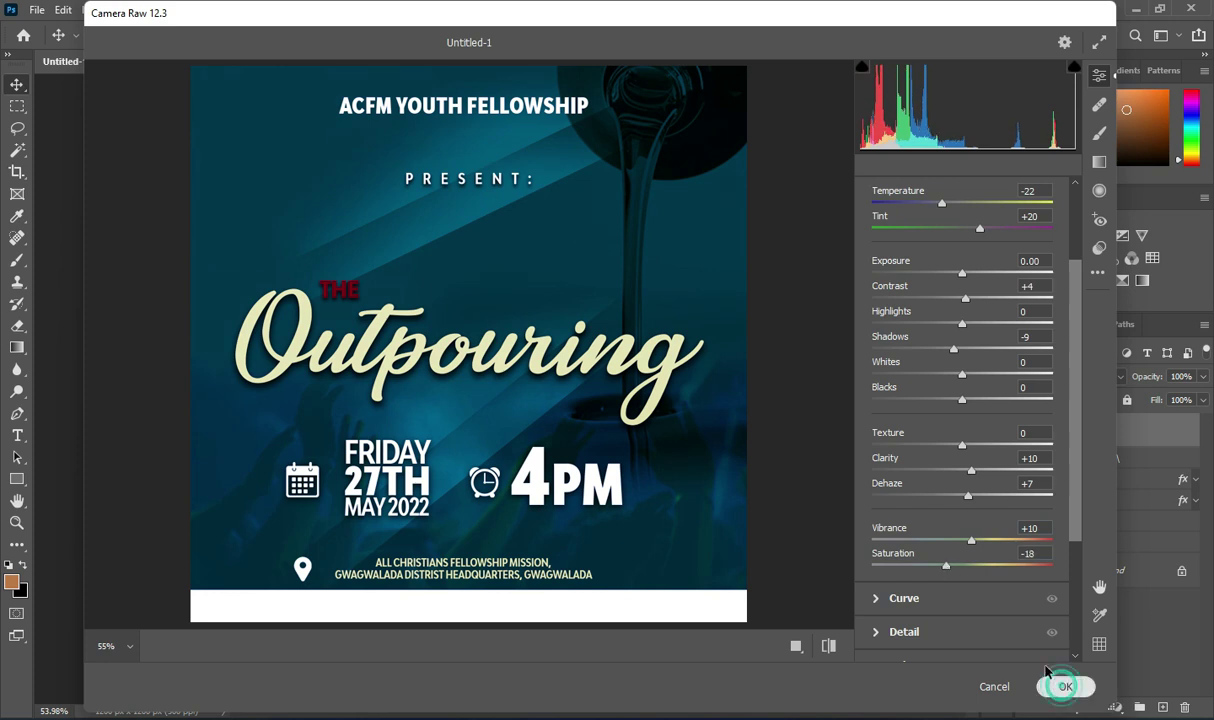
{"action": "left_click", "coordinate": [1065, 686]}
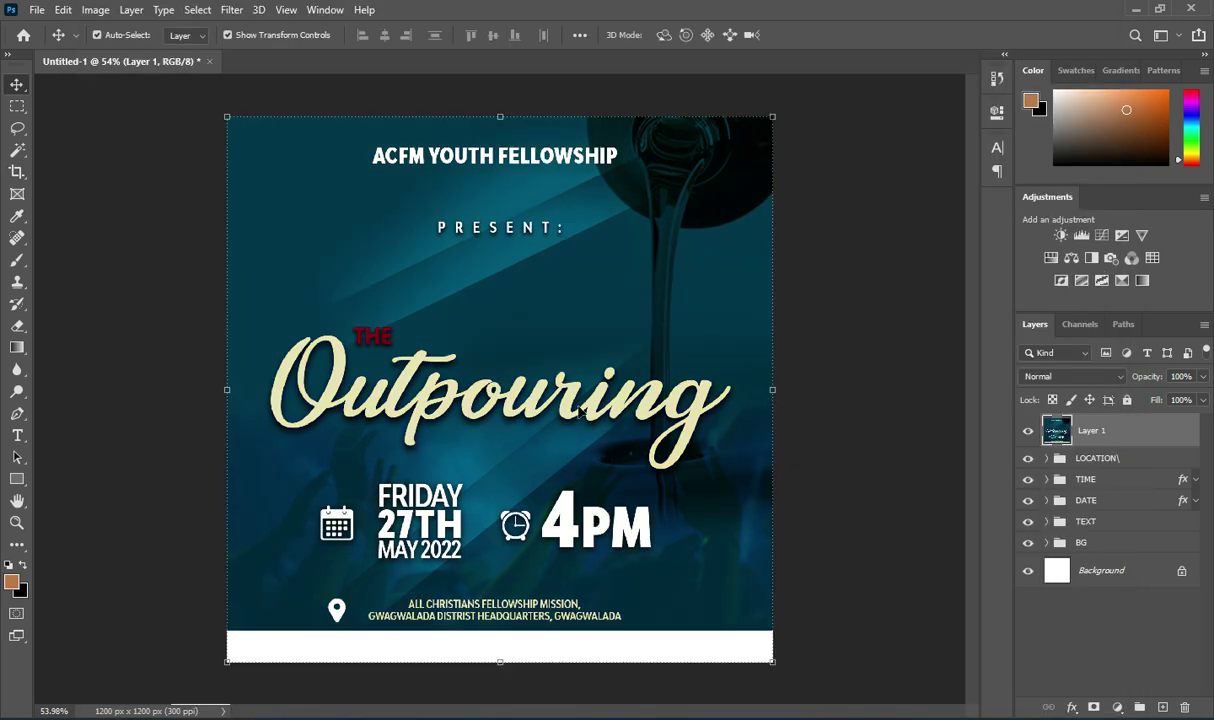
- Deselect the graded merged Layer 1 and zoom out slightly on the flyer
{"action": "left_click", "coordinate": [87, 230]}
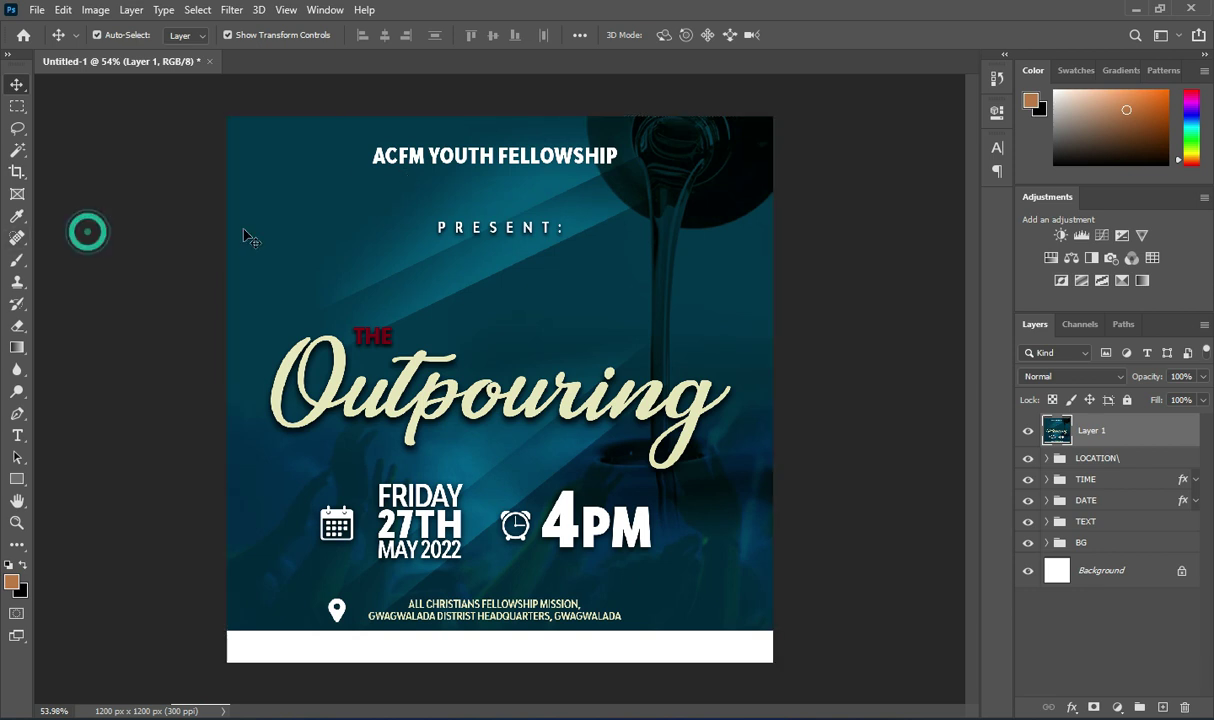
{"action": "scroll", "coordinate": [460, 285], "scroll_direction": "down", "scroll_amount": 1}
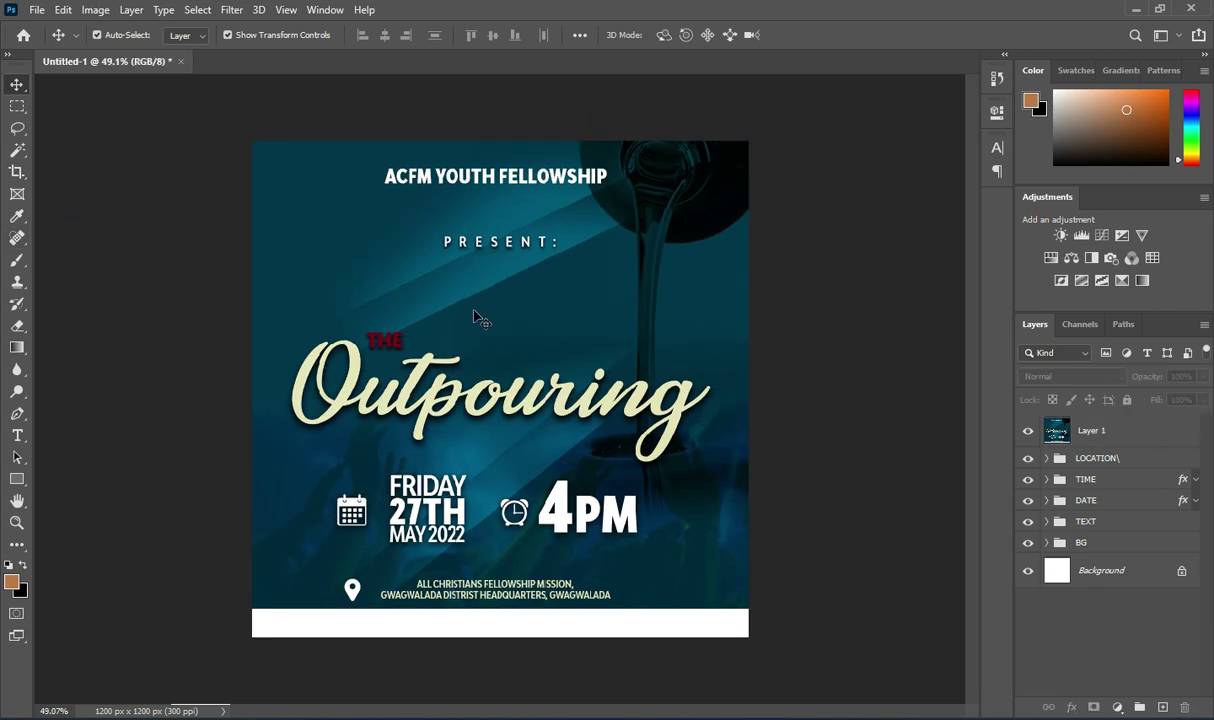